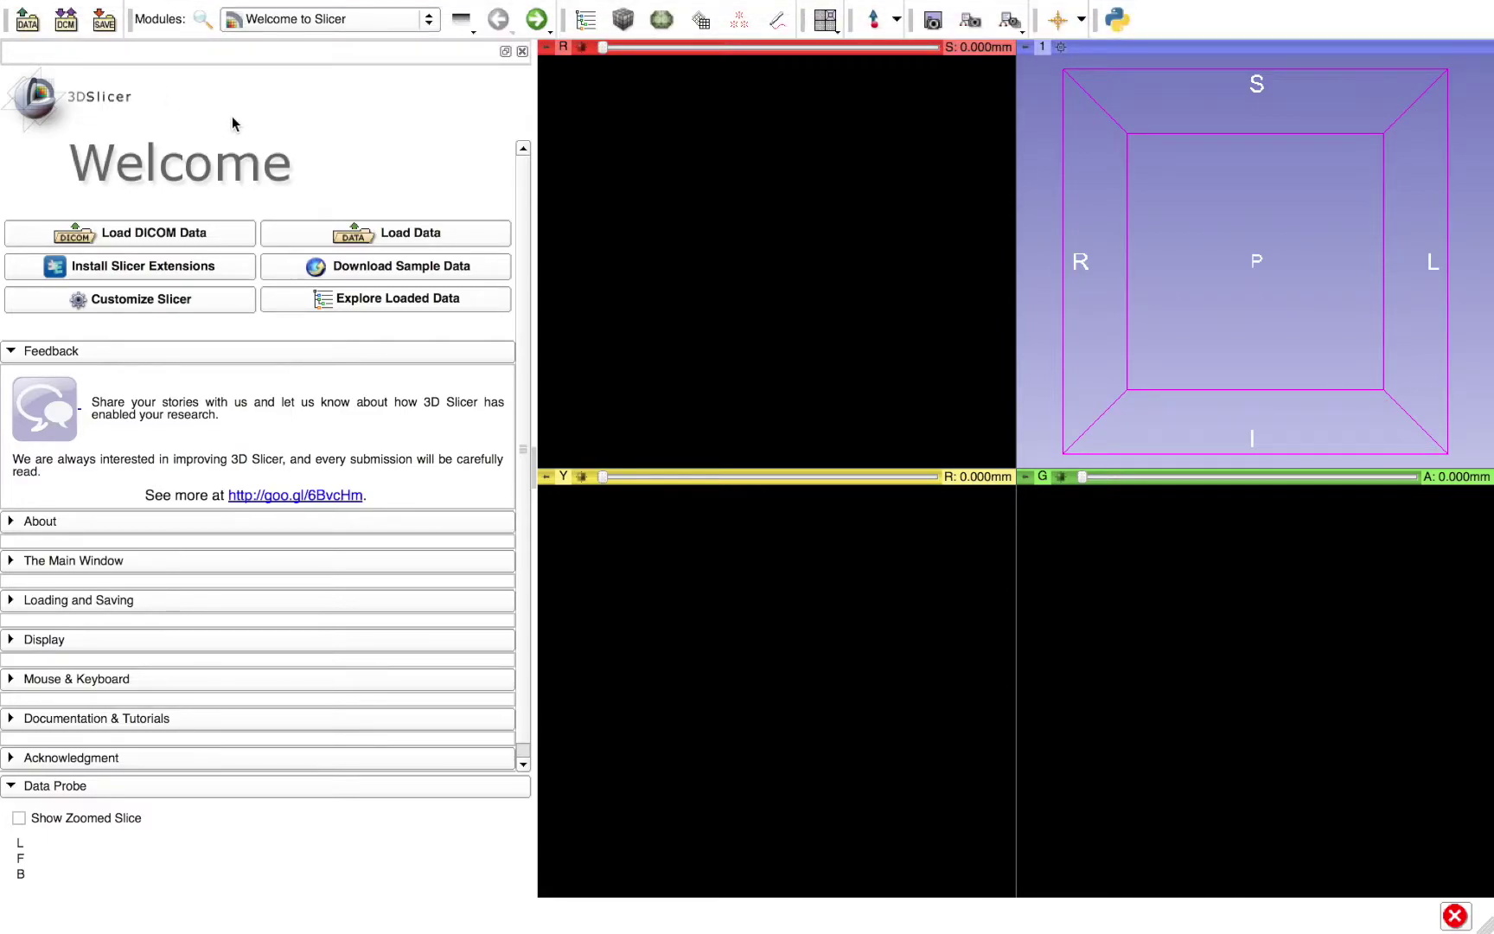
- Open the Modules list and go to Web System Tools to reach Database Interactor
left_click_drag(527, 441, 517, 367)
left_click(270, 25)
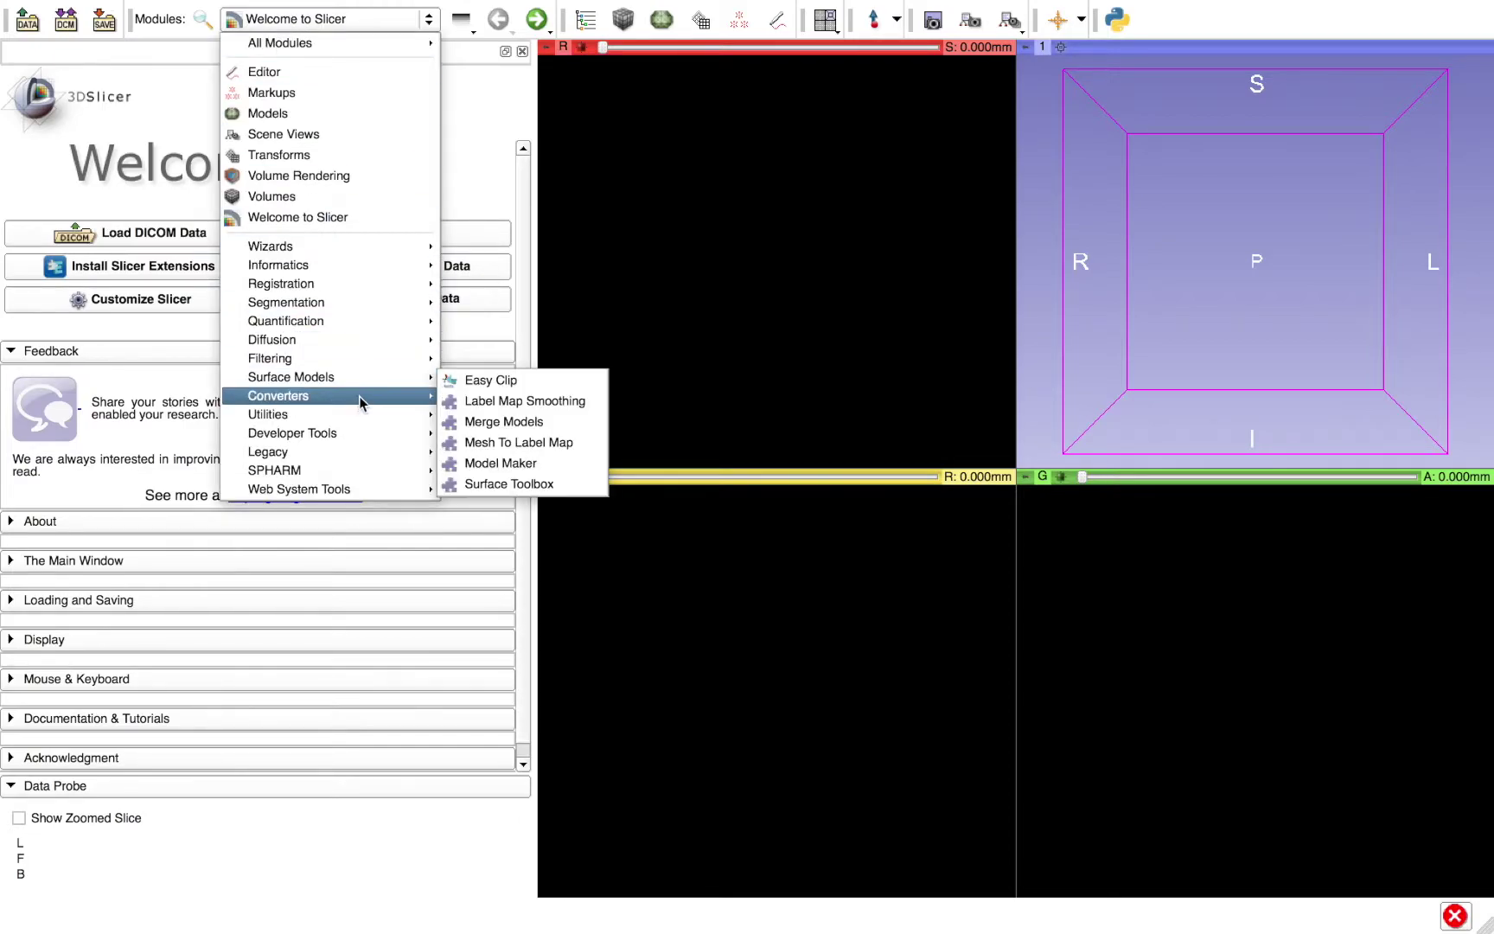
mouse_move(356, 490)
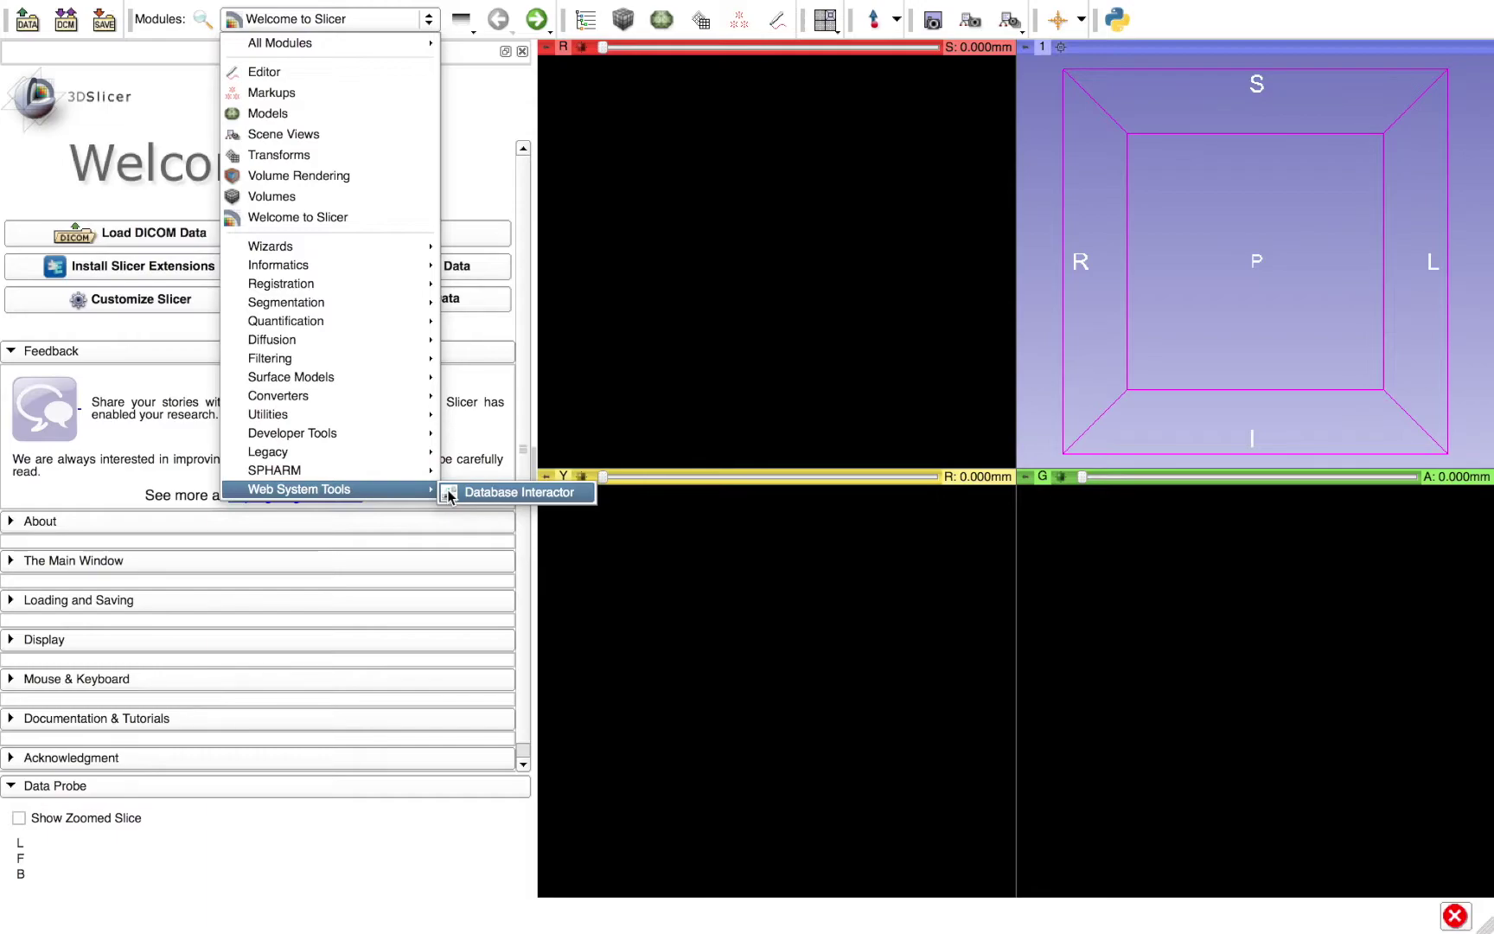
- Load Database Interactor, then switch to Chrome and start entering the dsci address
left_click(449, 493)
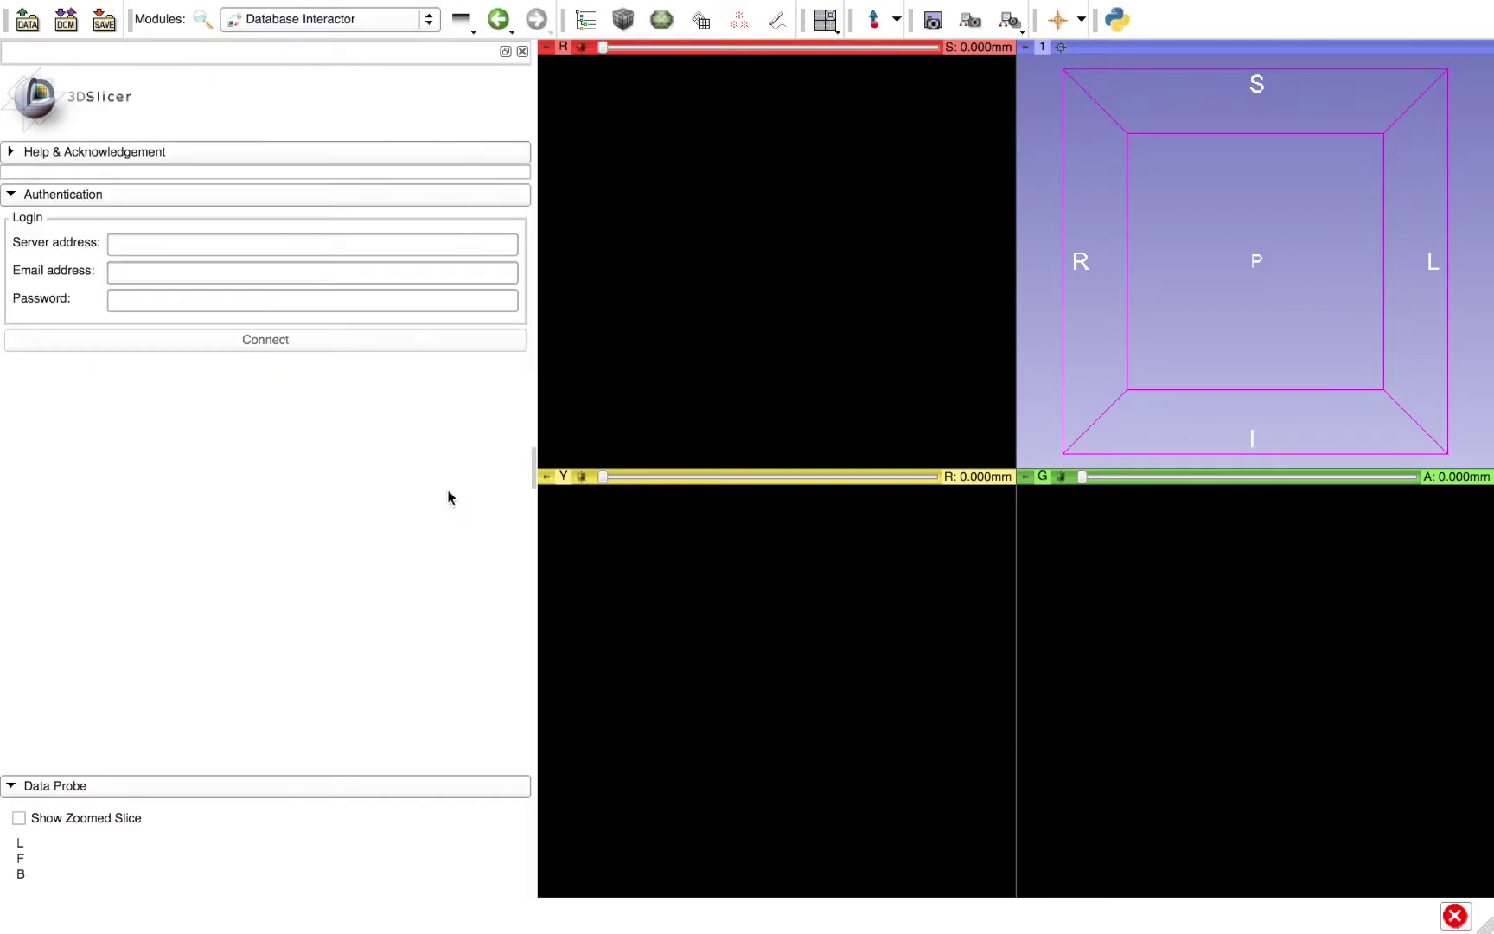
left_click(206, 27)
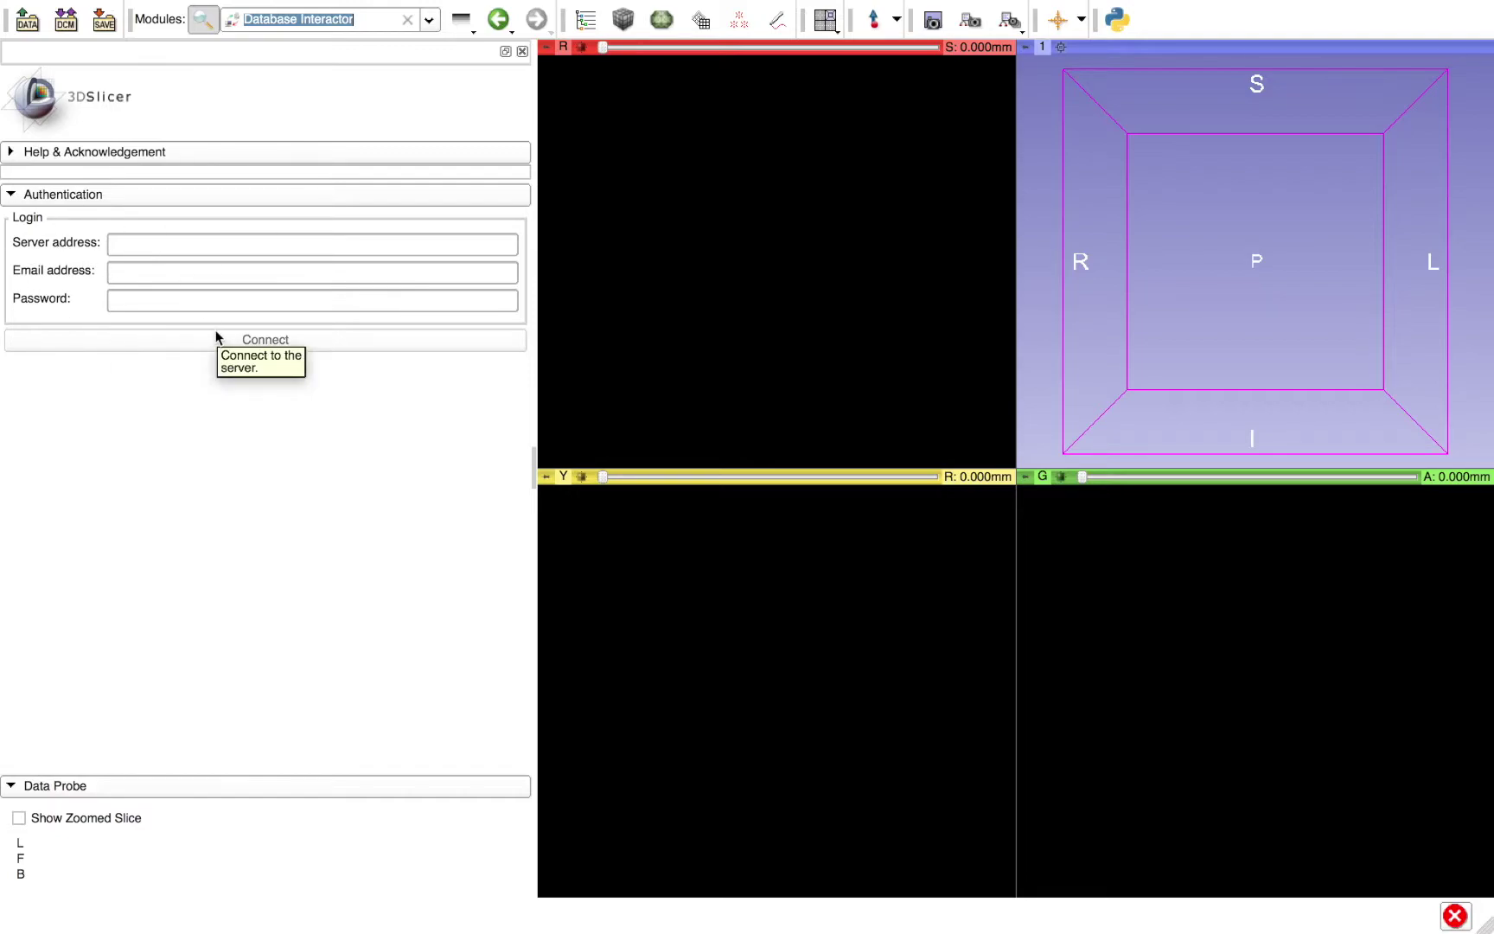
key("ctrl+Left")
left_click(398, 59)
type("dsci")
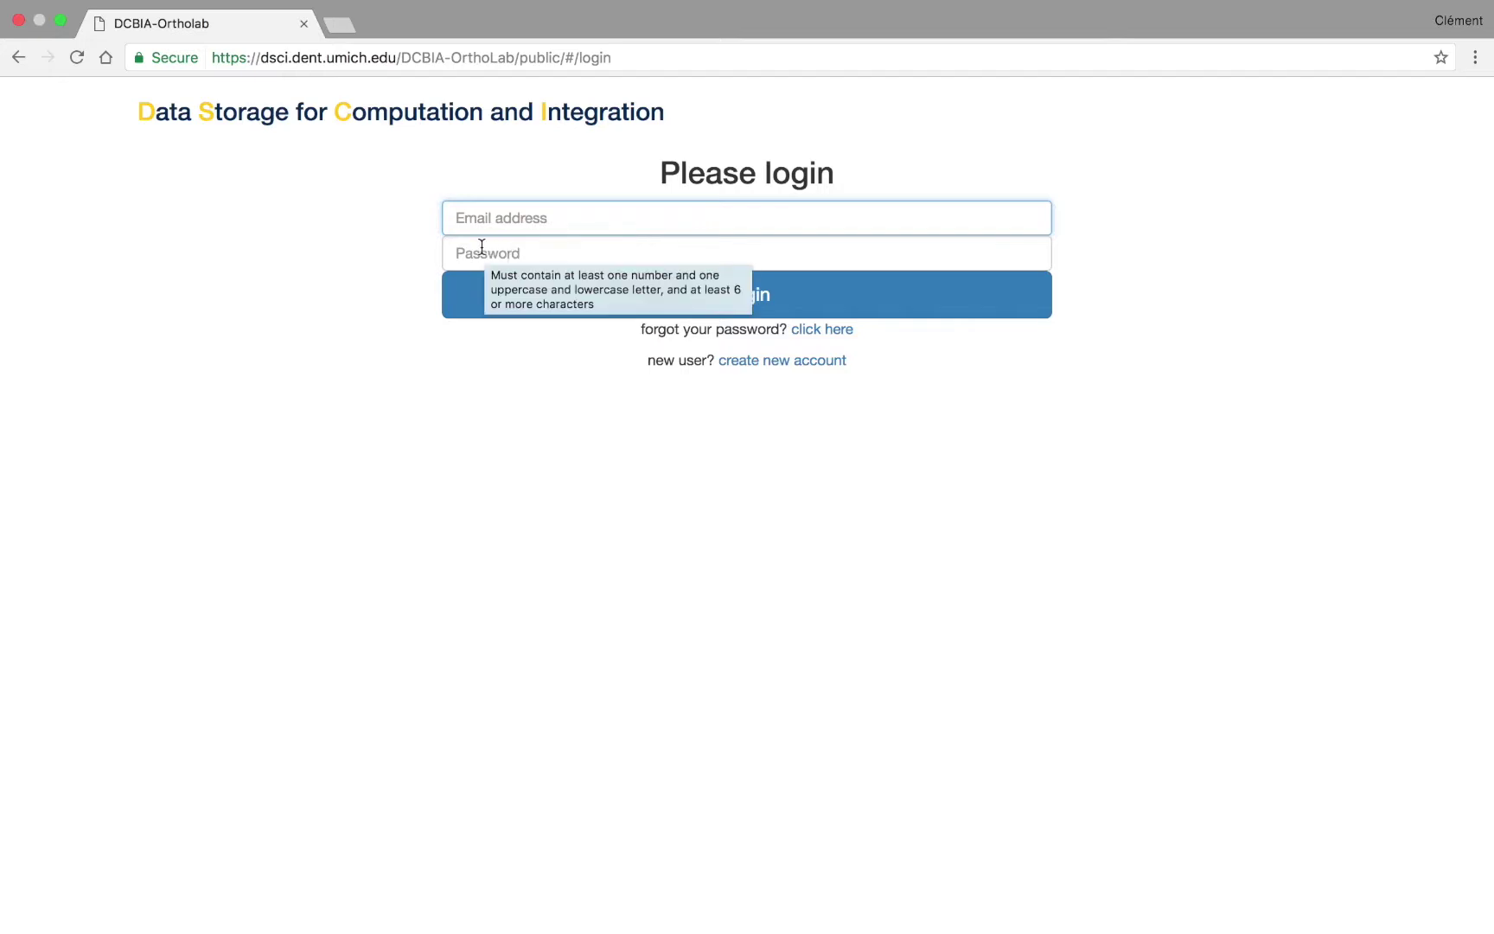
- Create a new DCBIA-Ortholab account with a user name, e-mail address and password
left_click(775, 367)
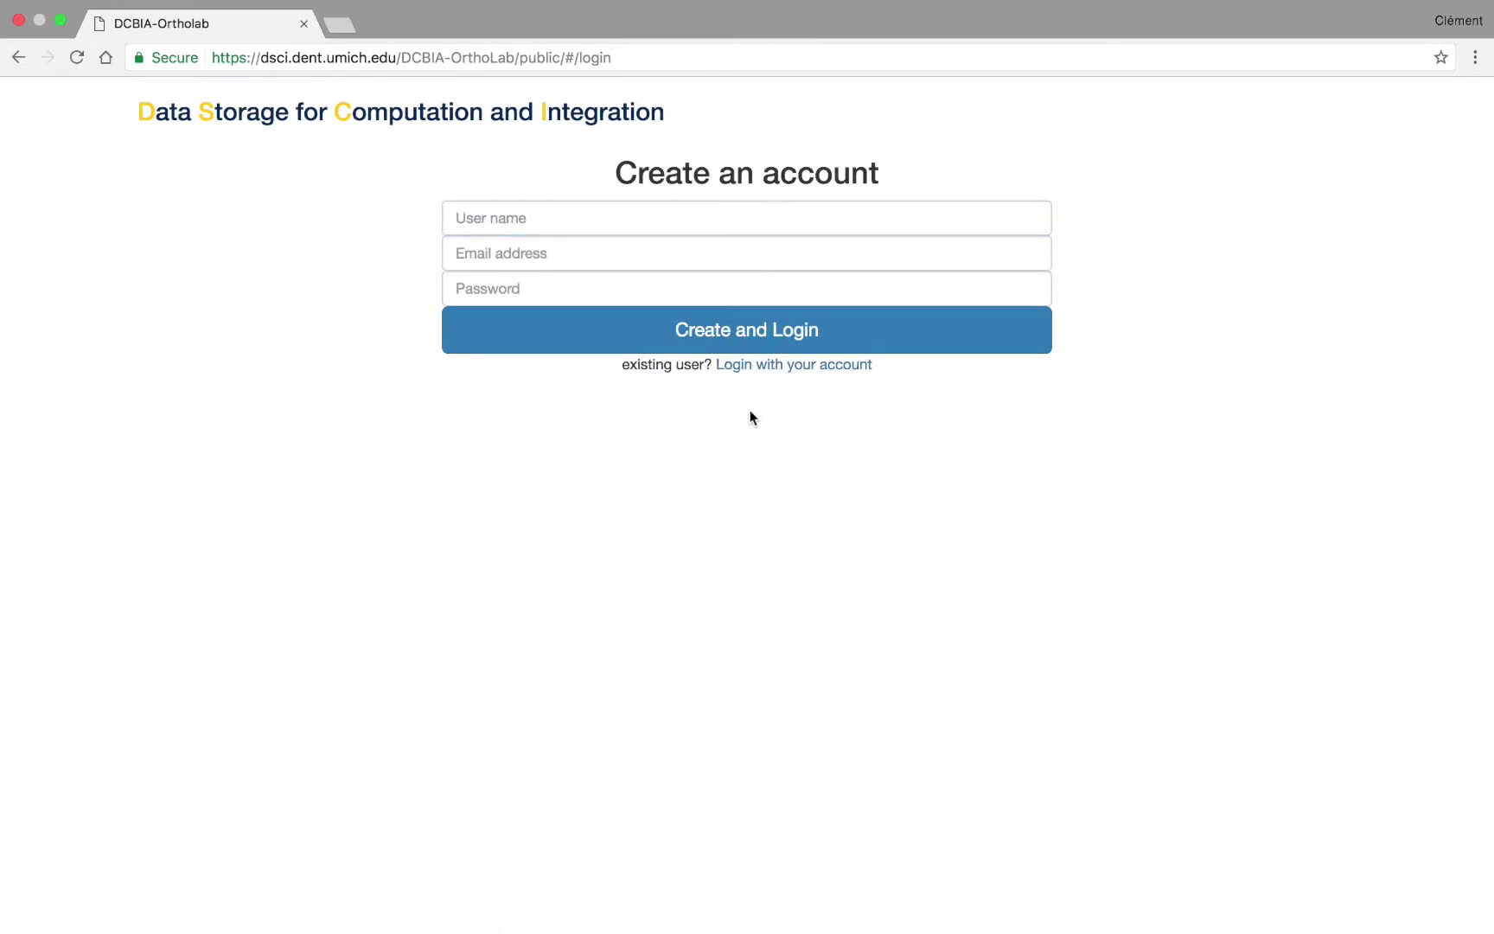
left_click(493, 216)
type("mirclem")
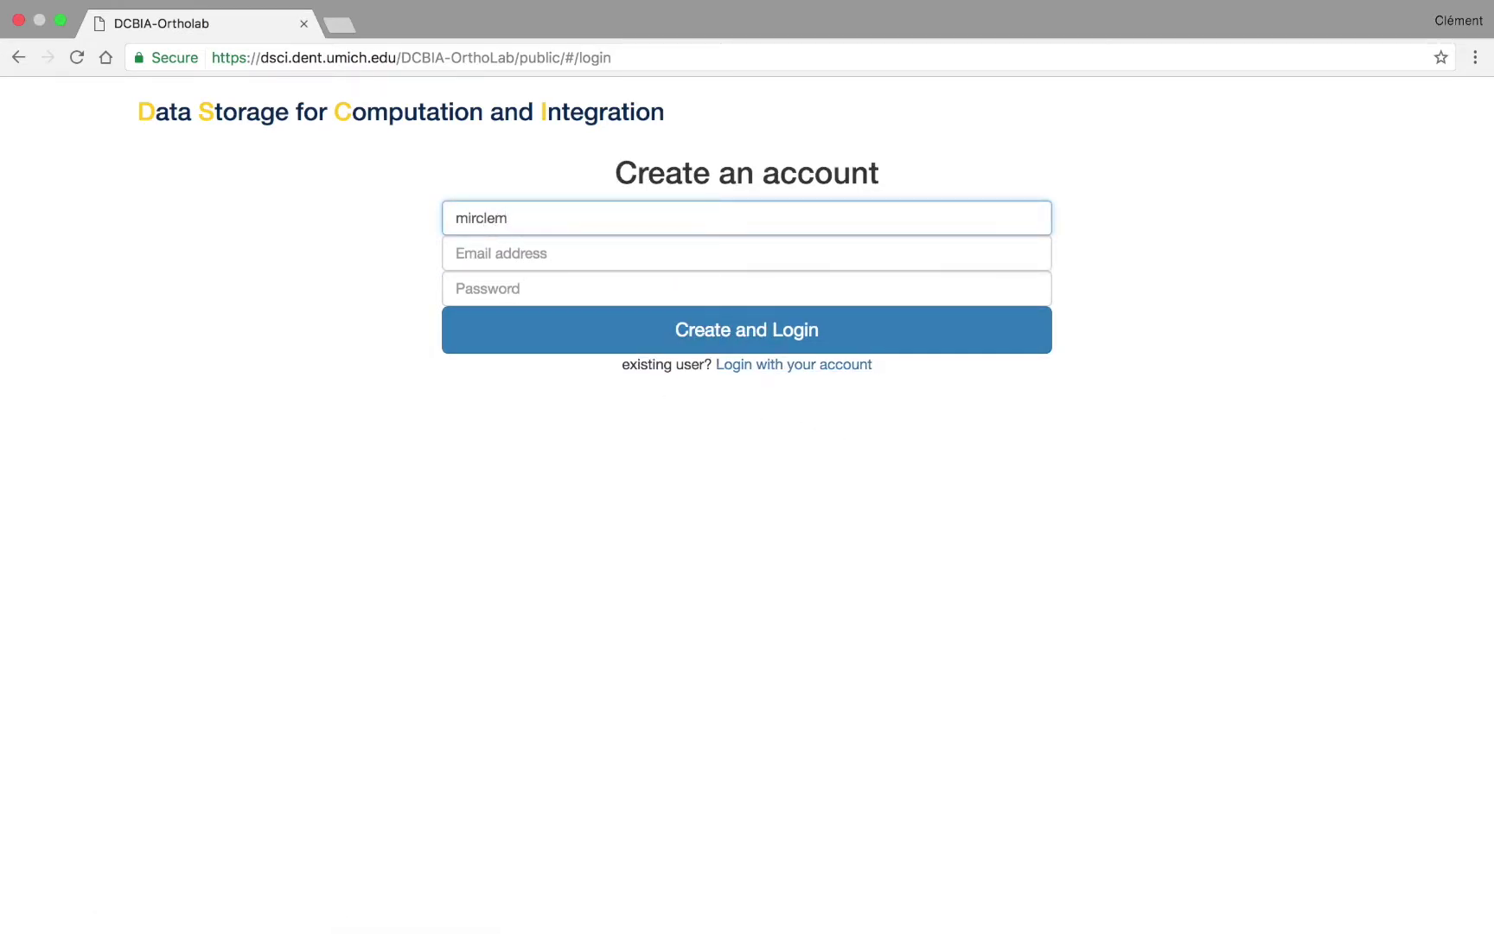
key("Tab")
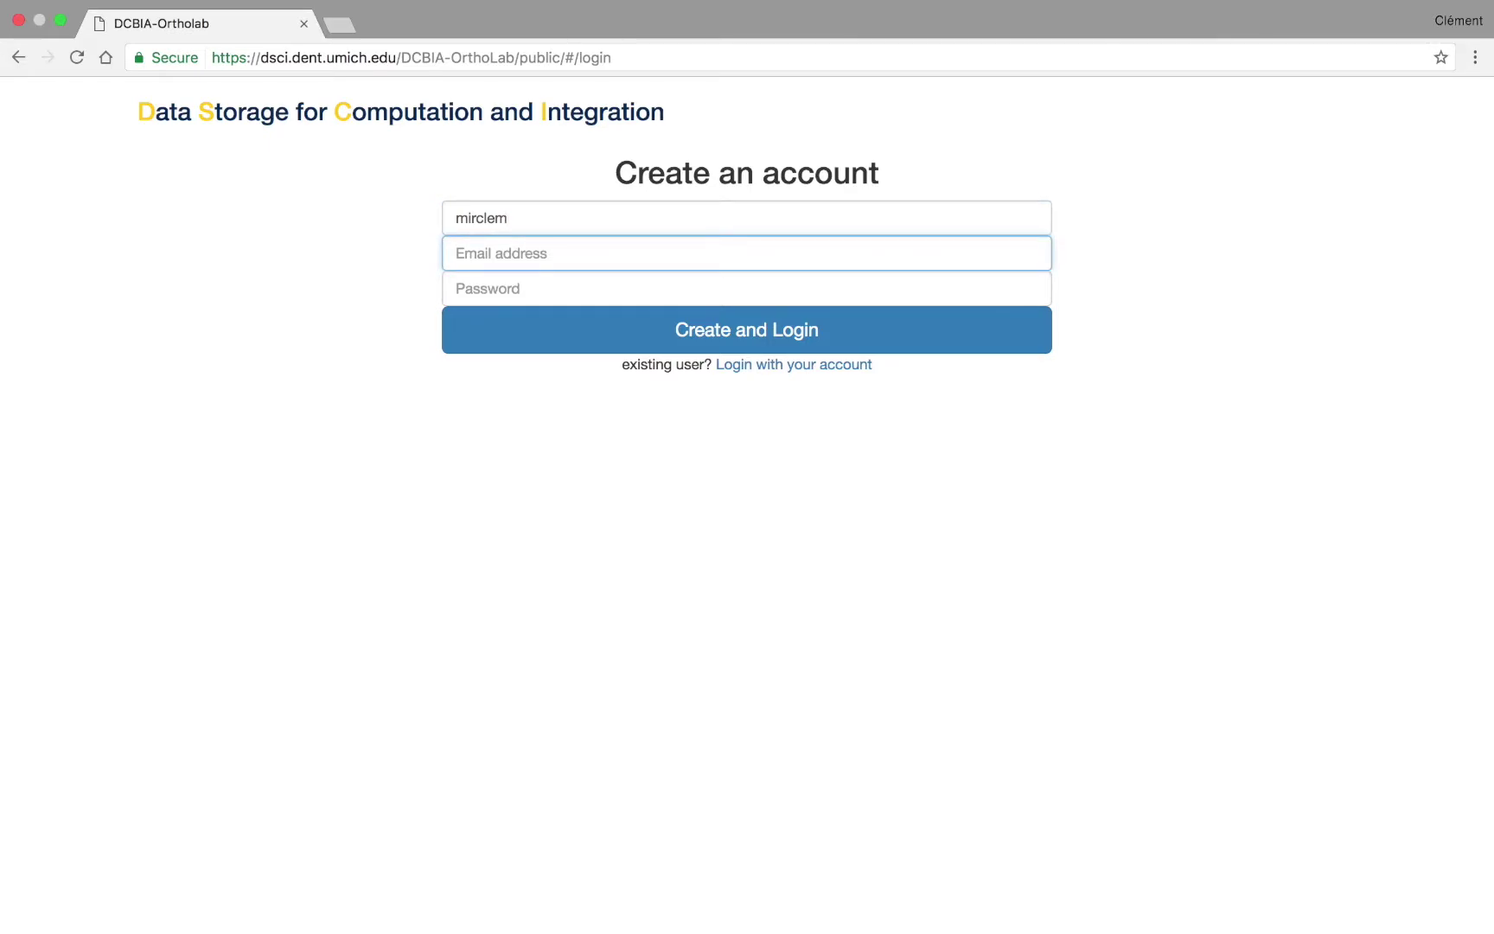
type("clement")
left_click(536, 284)
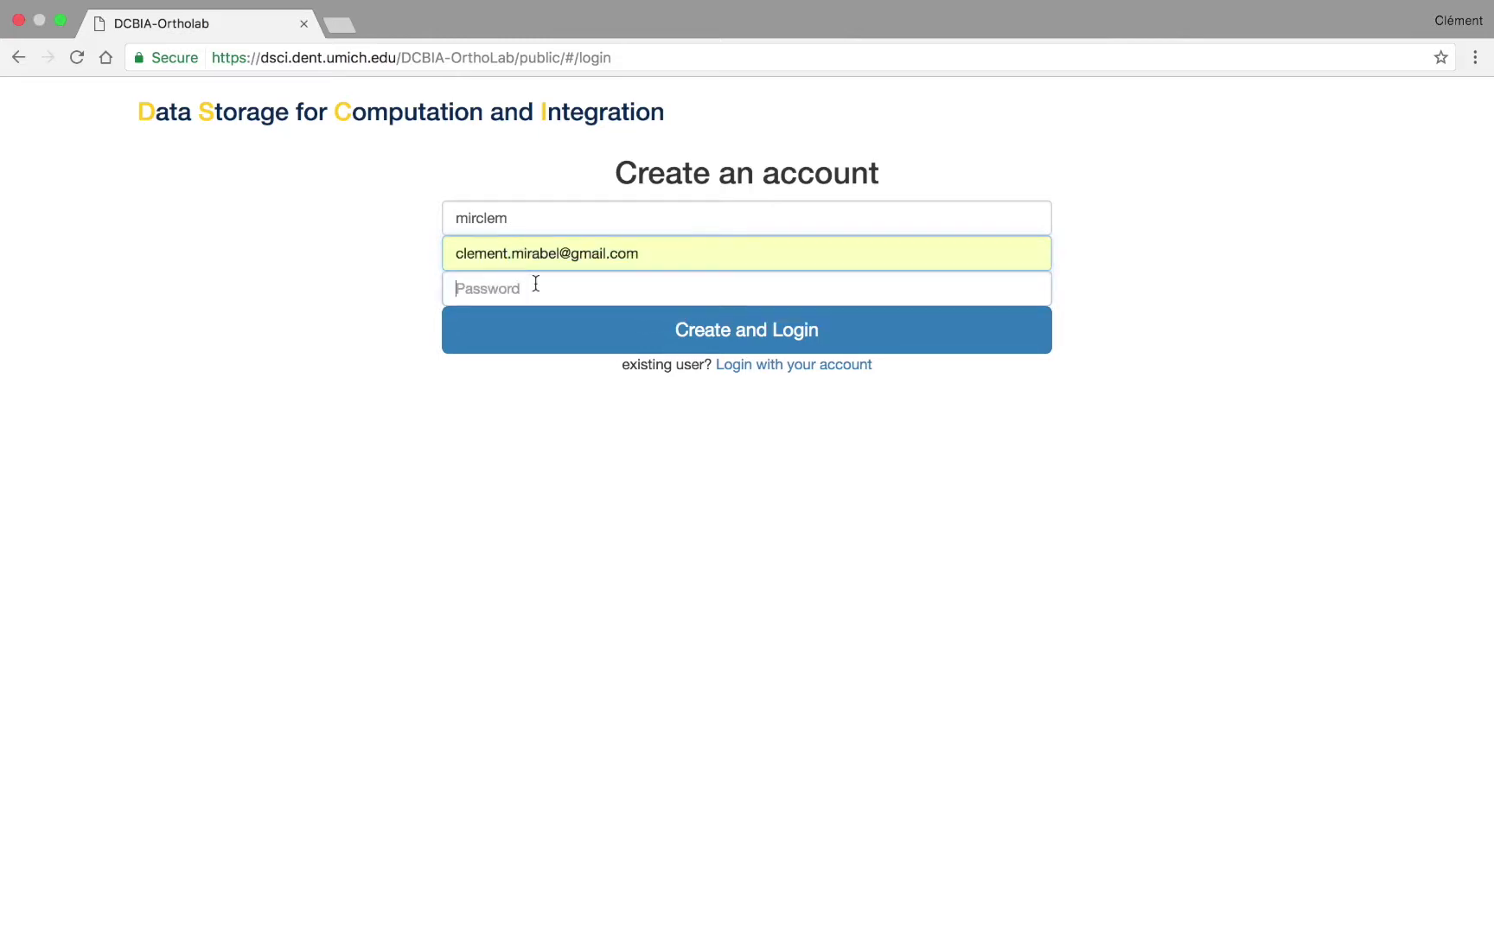
type("•••••••••")
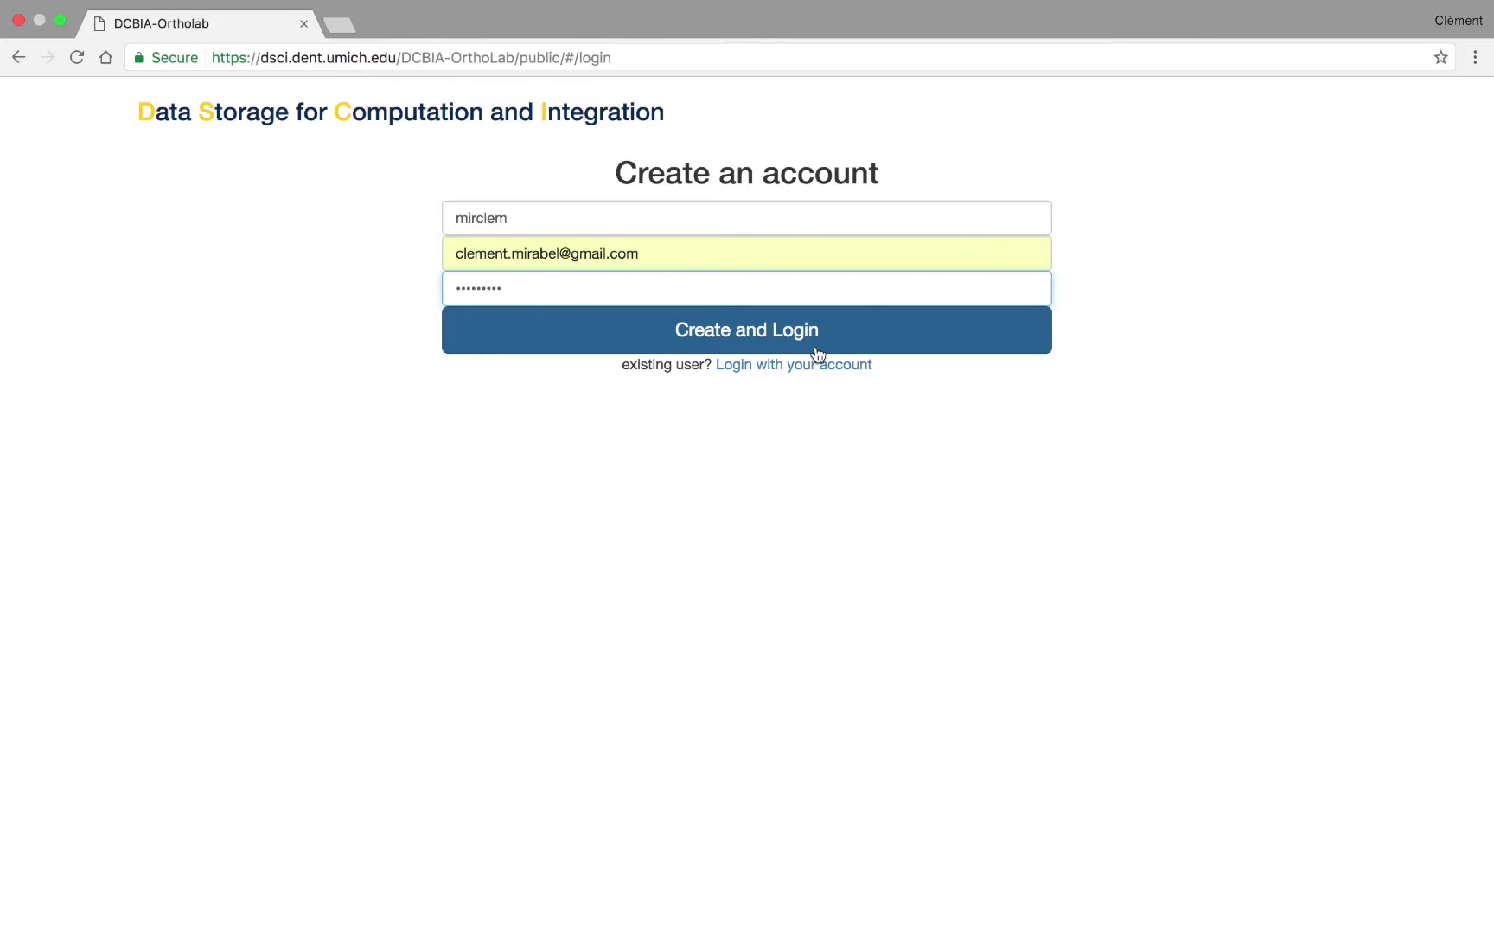
- Return to the login form and fill in the new account's e-mail
left_click(744, 370)
left_click(544, 226)
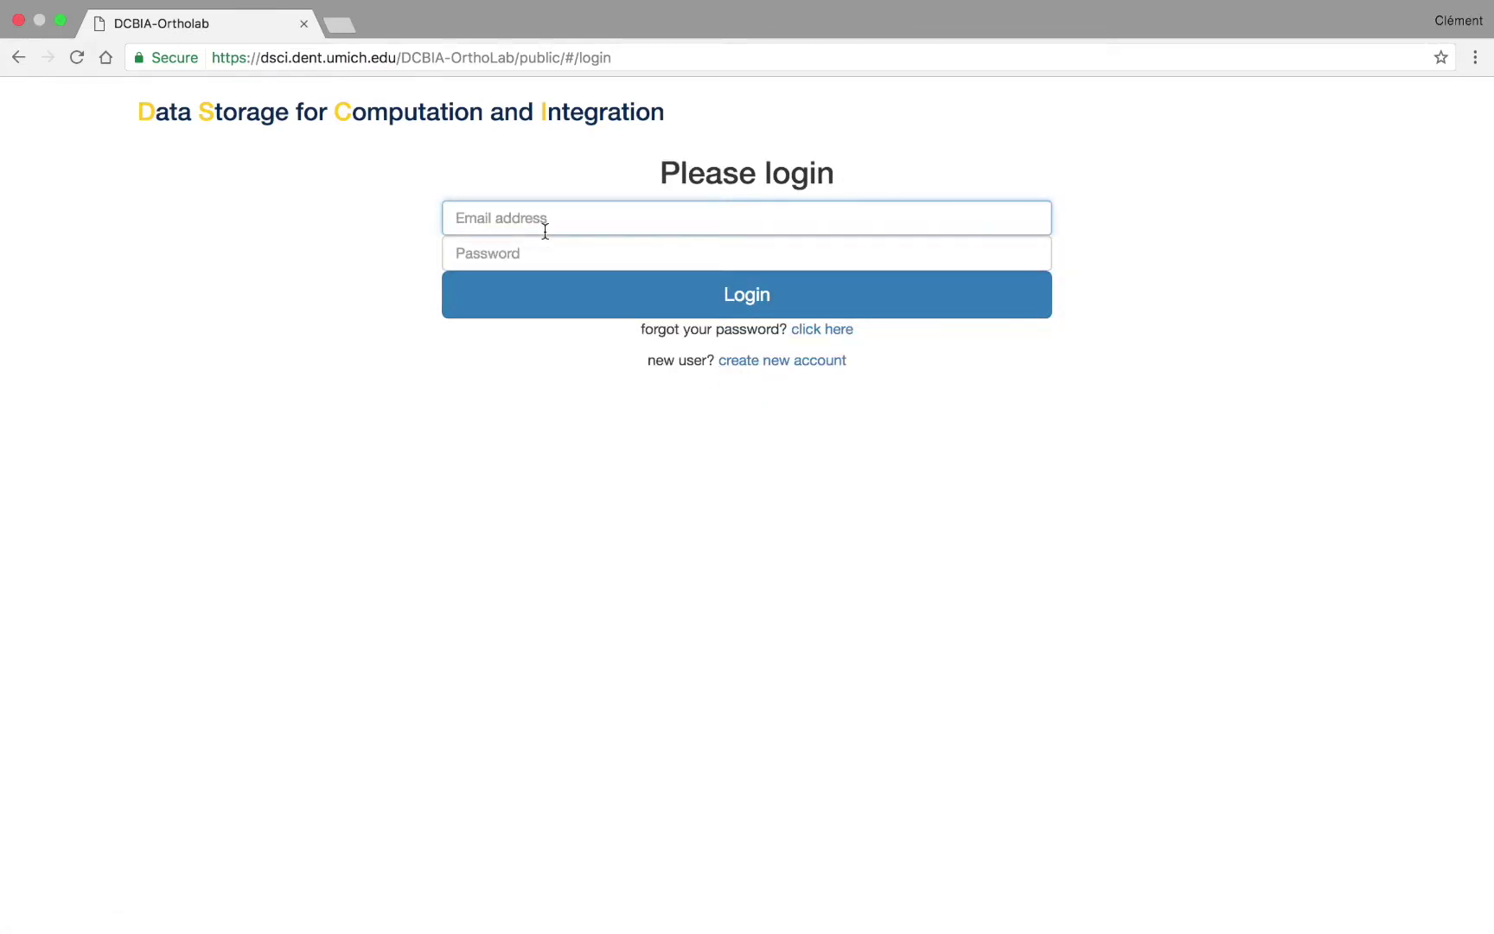
type("cleme")
key("Down")
key("Return")
key("Tab")
- Enter the password and log in, then list the TMJ OA Imaging Data items under Morphological data
type("*********")
left_click(691, 295)
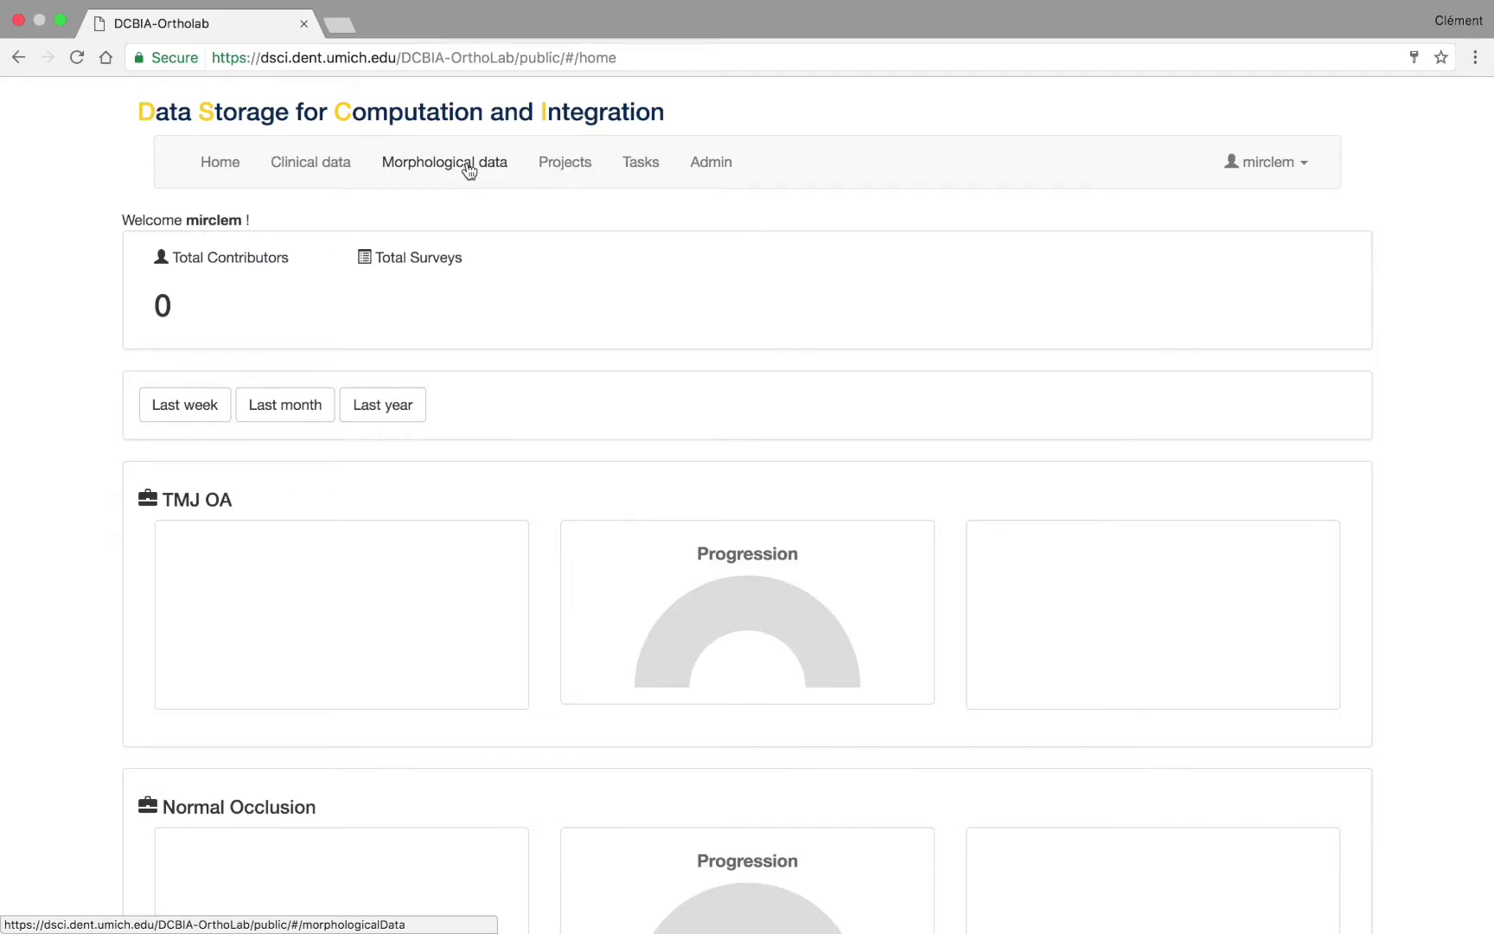
left_click(467, 170)
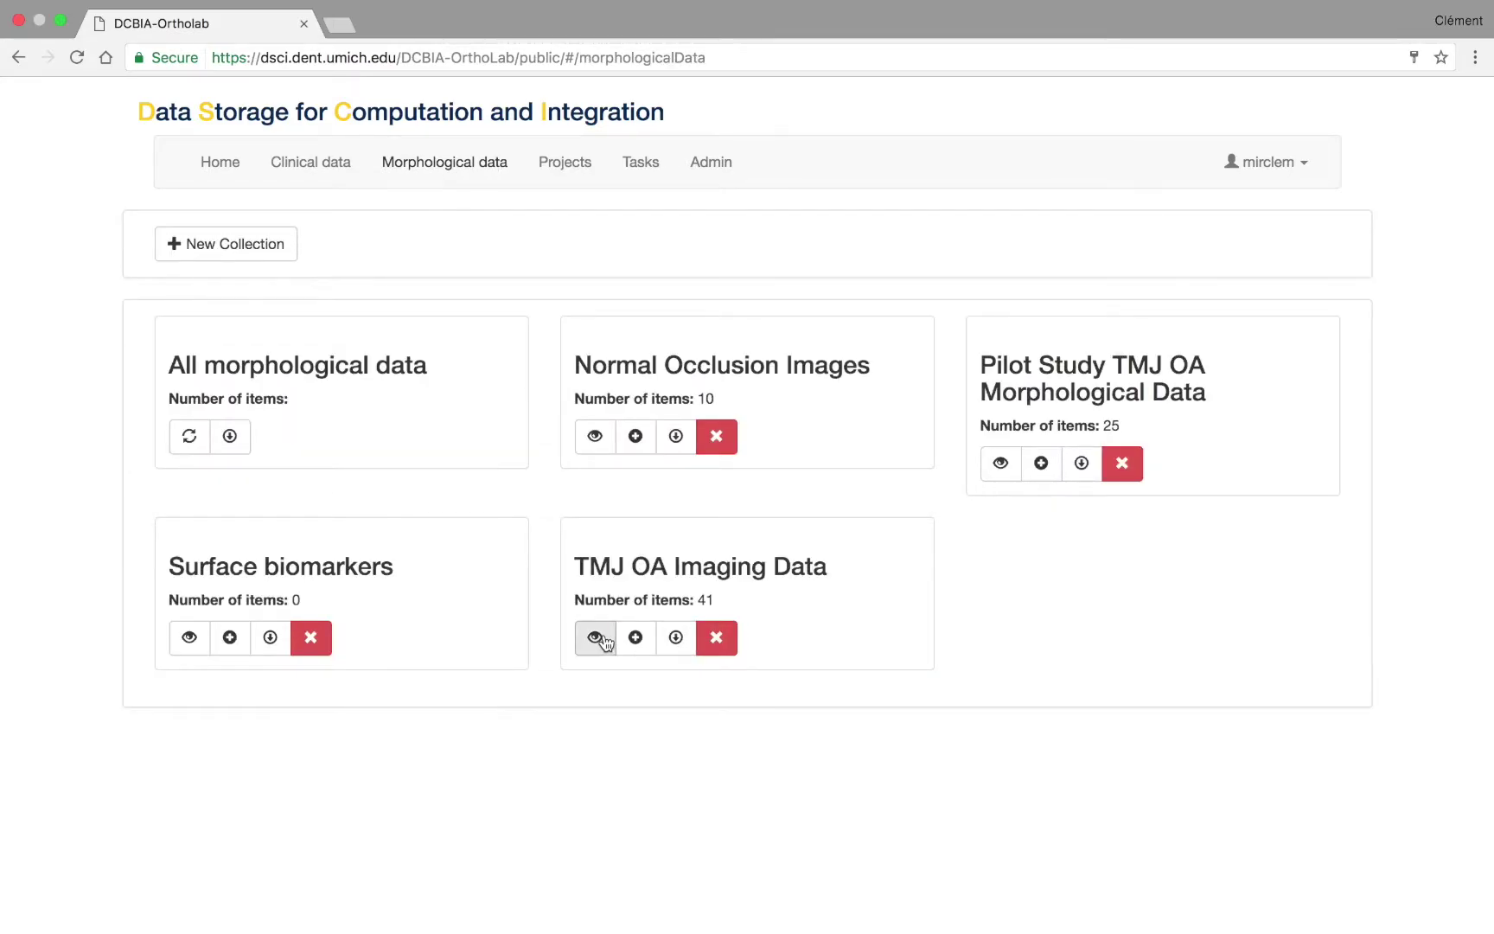
left_click(596, 638)
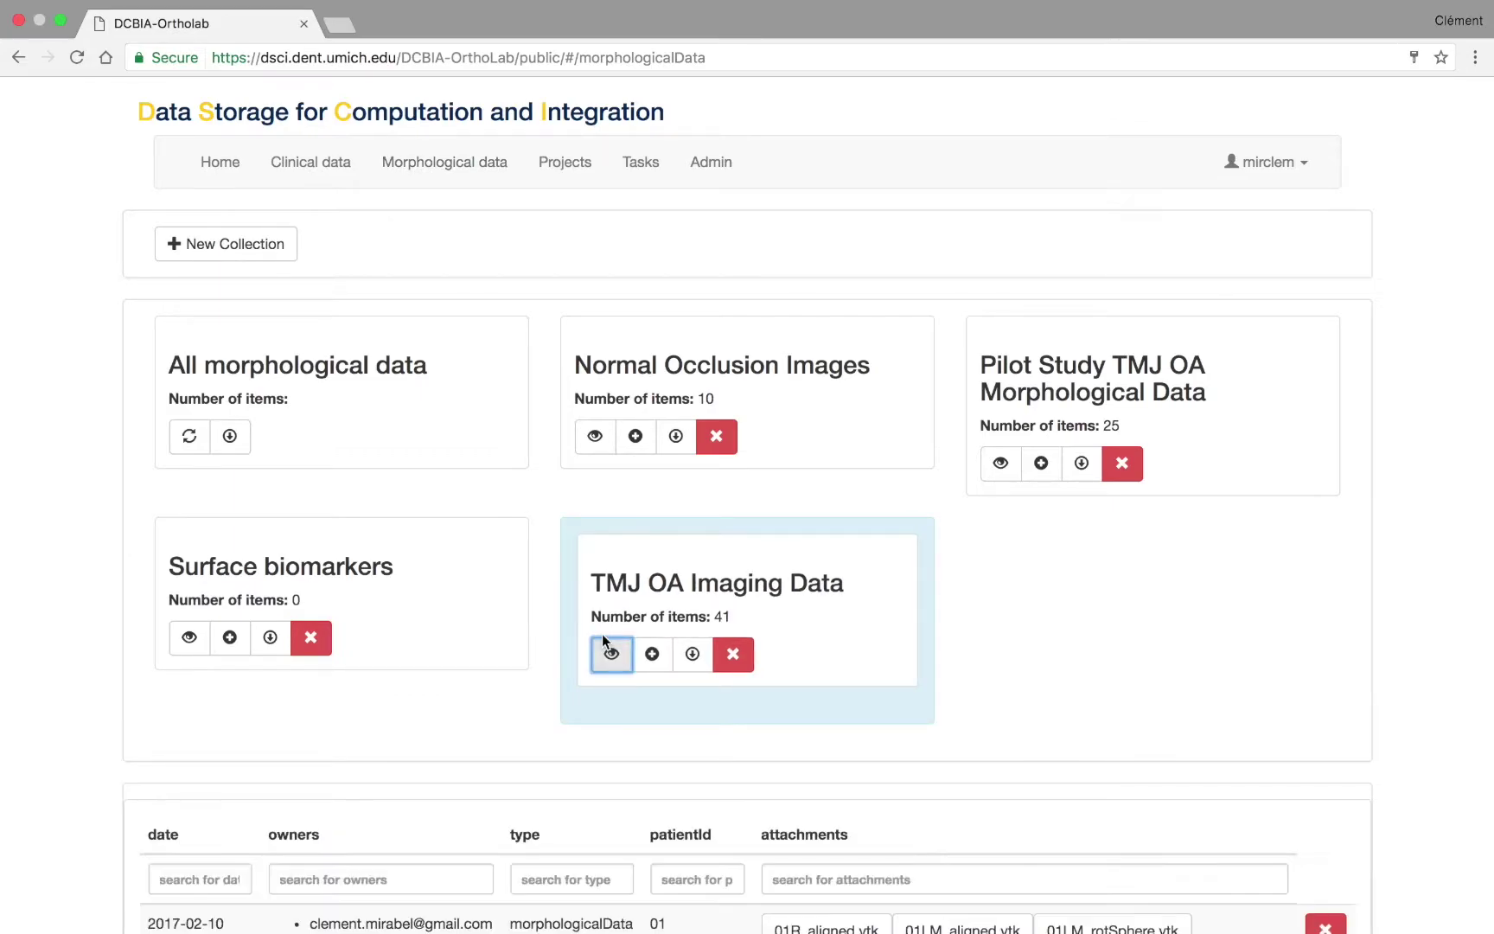
- Scroll to patient 42 and preview 42R_aligned.vtk in the 3D viewer
scroll(52, 749, "down", 10)
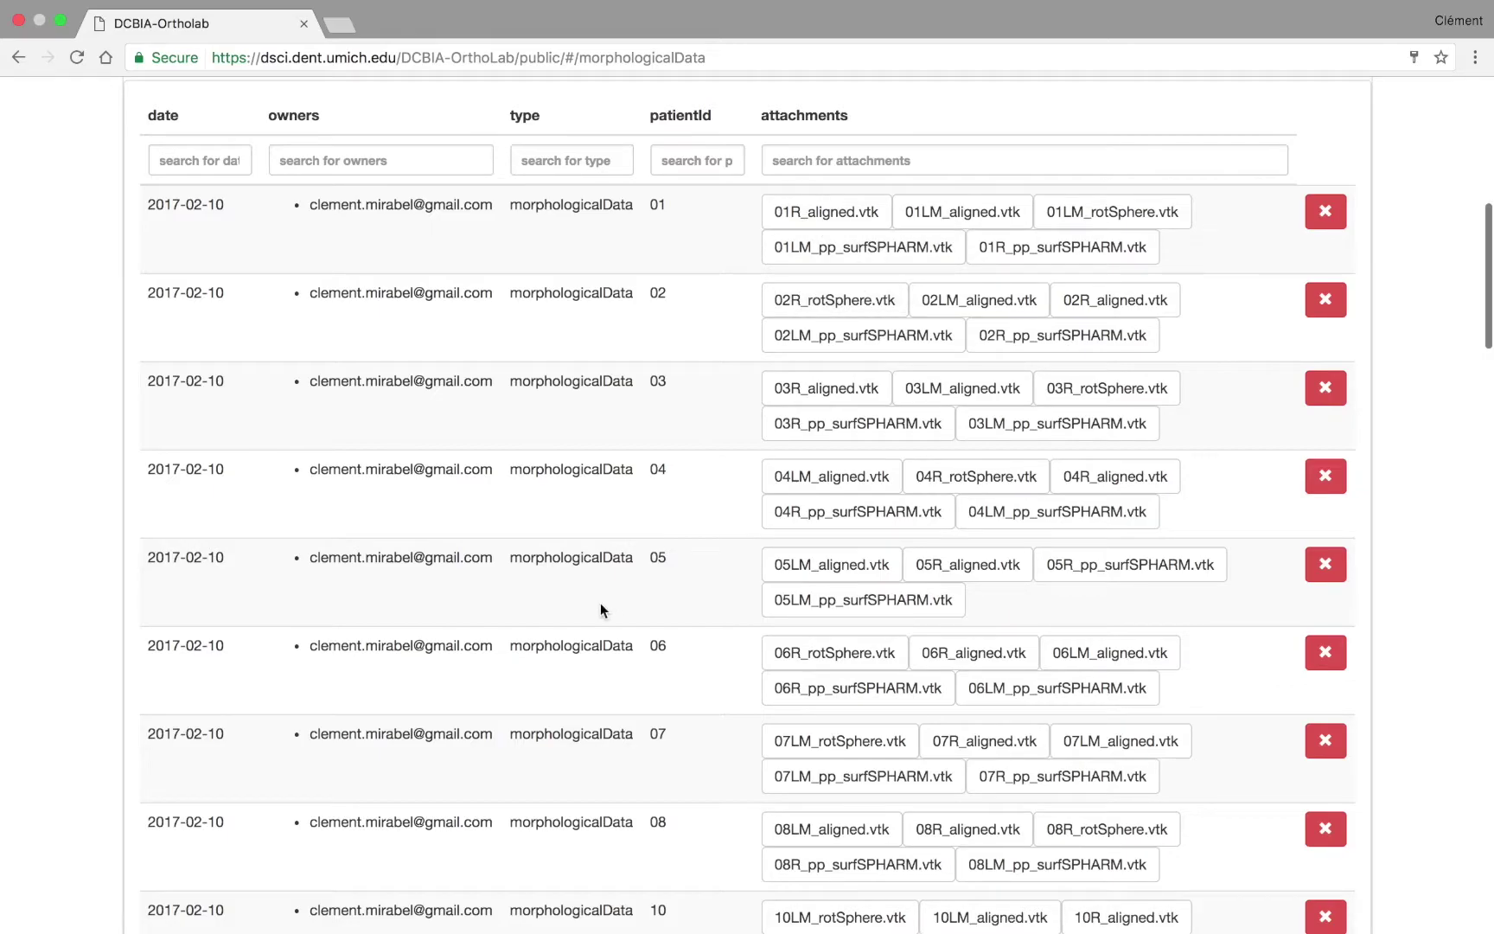
scroll(600, 605, "down", 20)
scroll(600, 609, "down", 20)
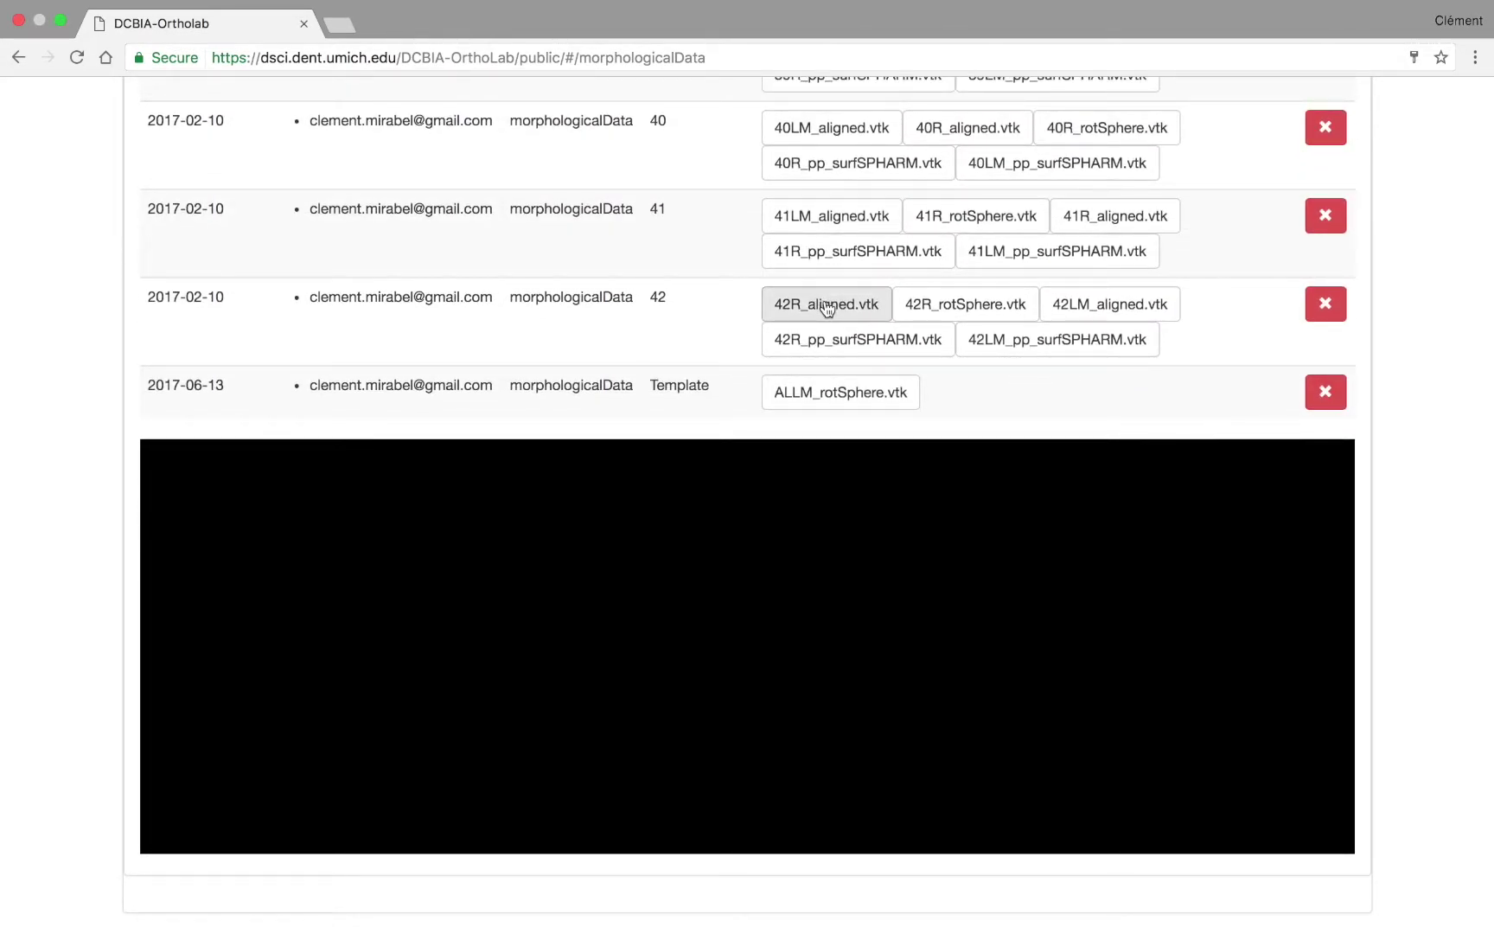
left_click(827, 306)
scroll(750, 666, "up", 10)
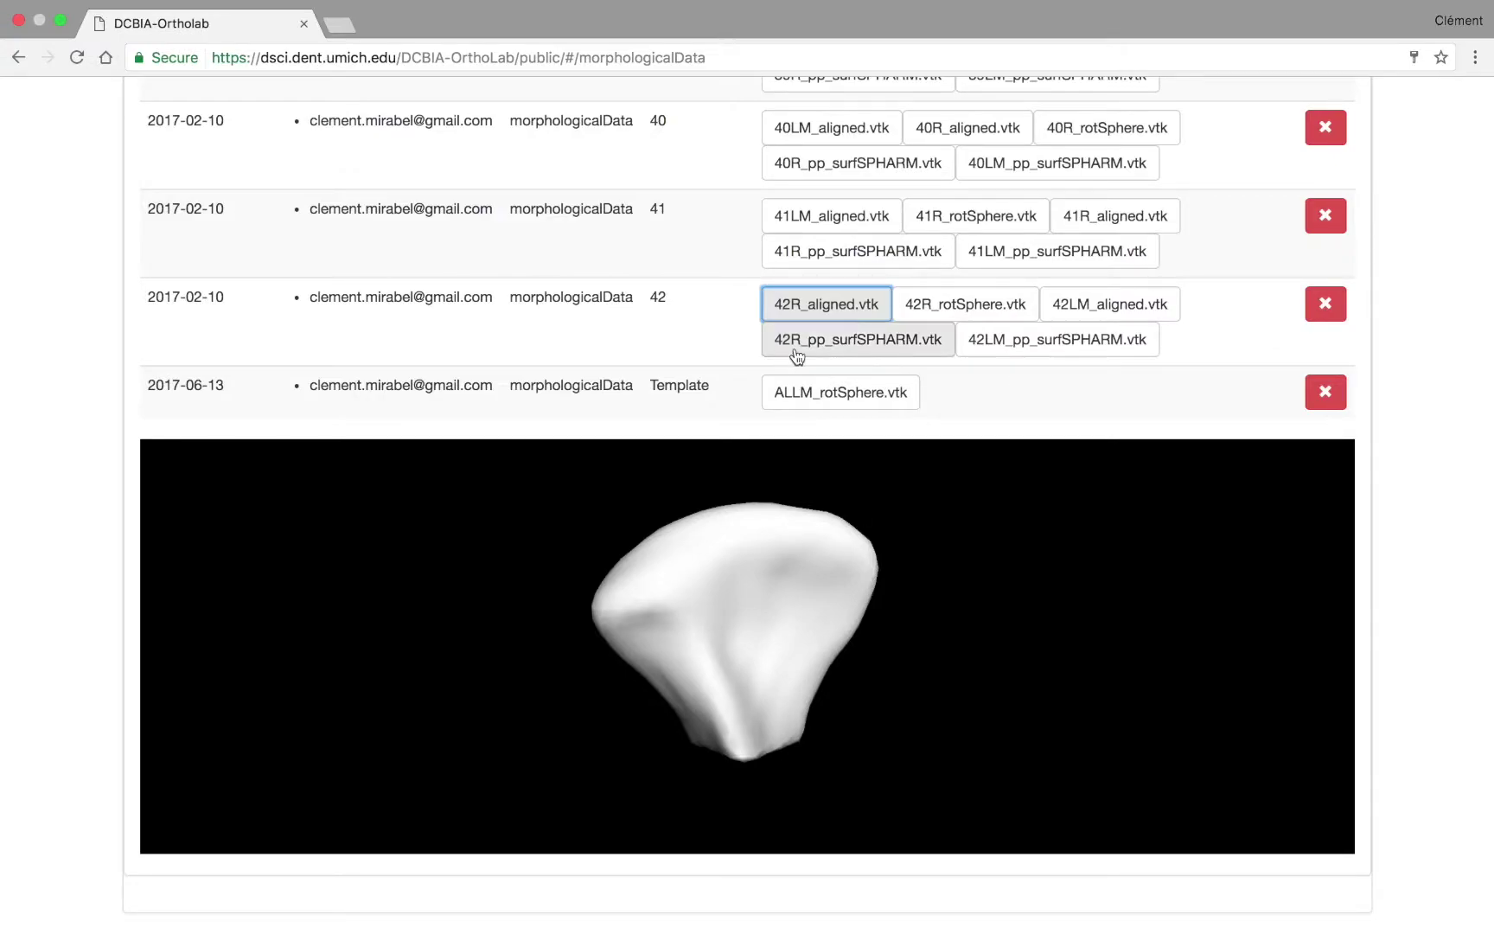
key("ctrl+Right")
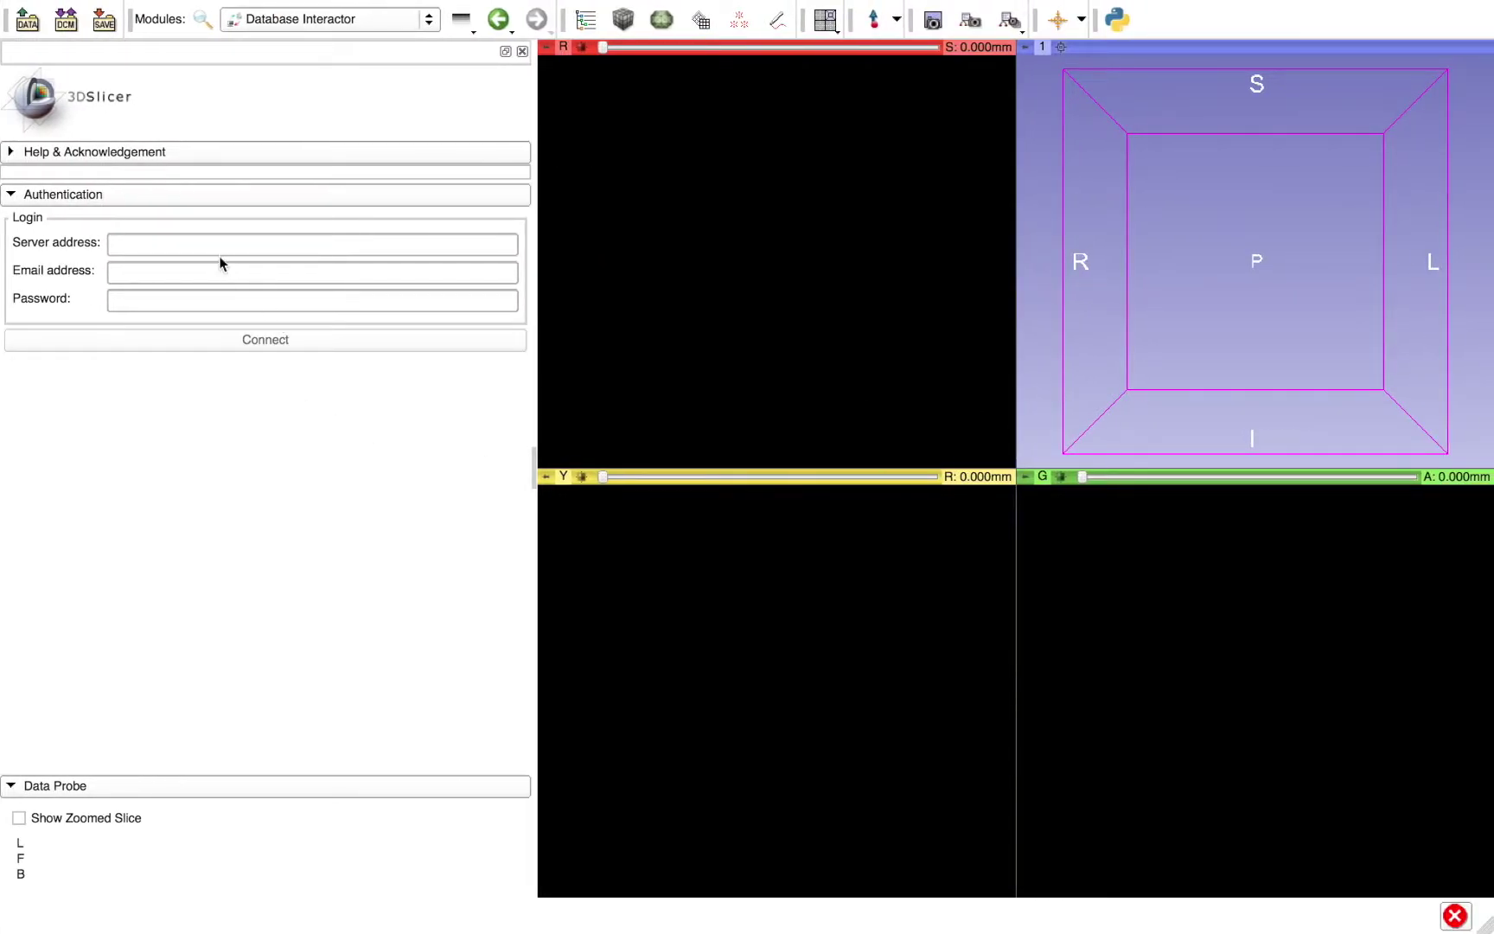
left_click(216, 246)
type("https://dsci.dent.umich.edu/")
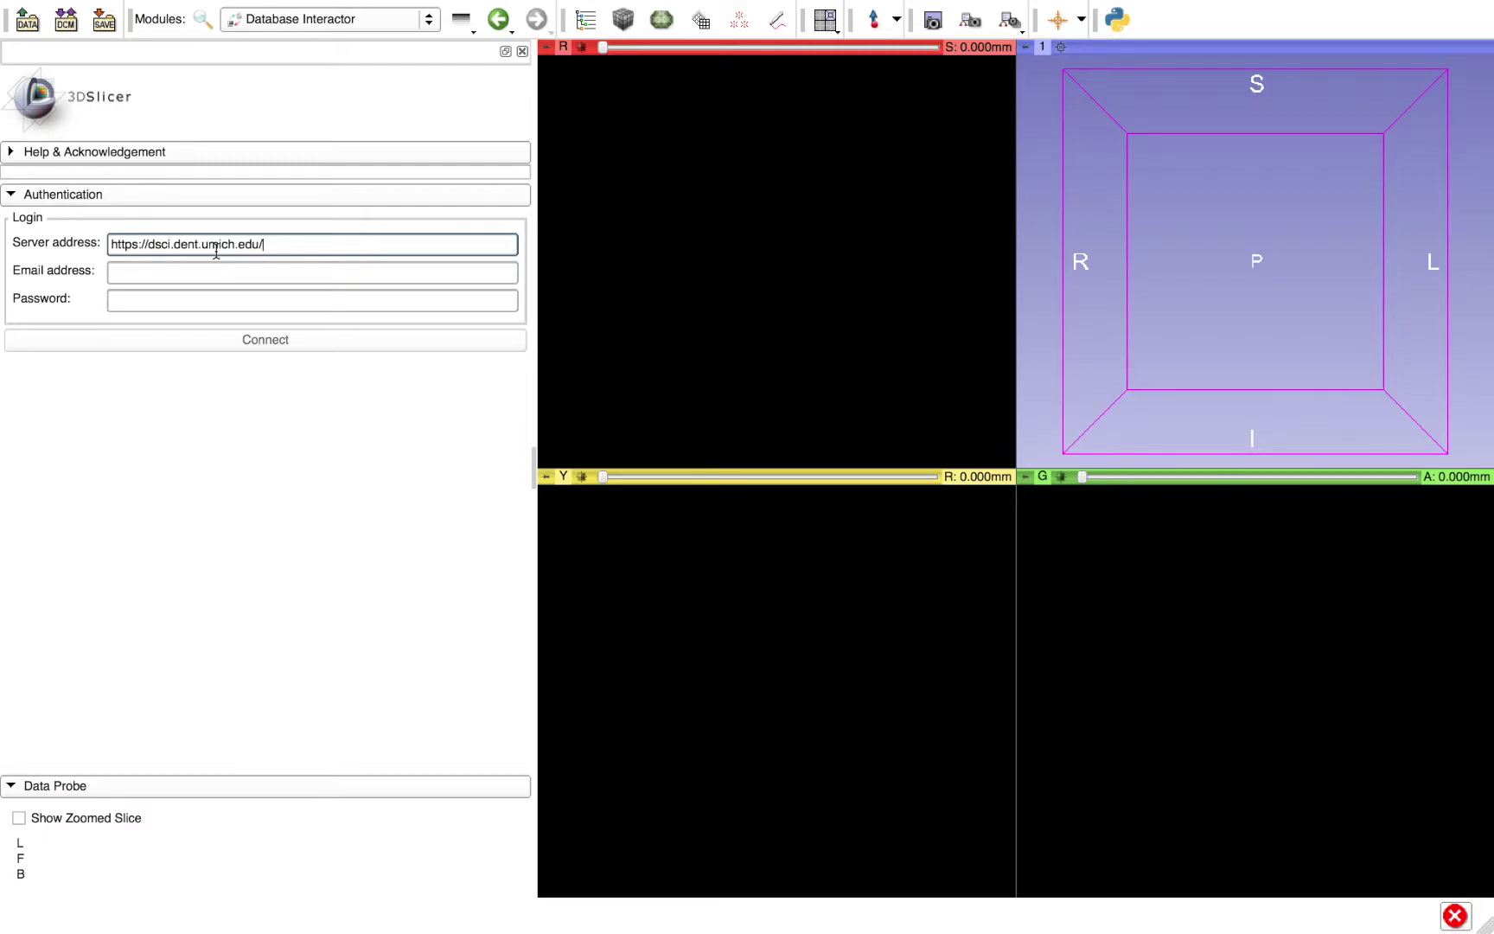
key("Tab")
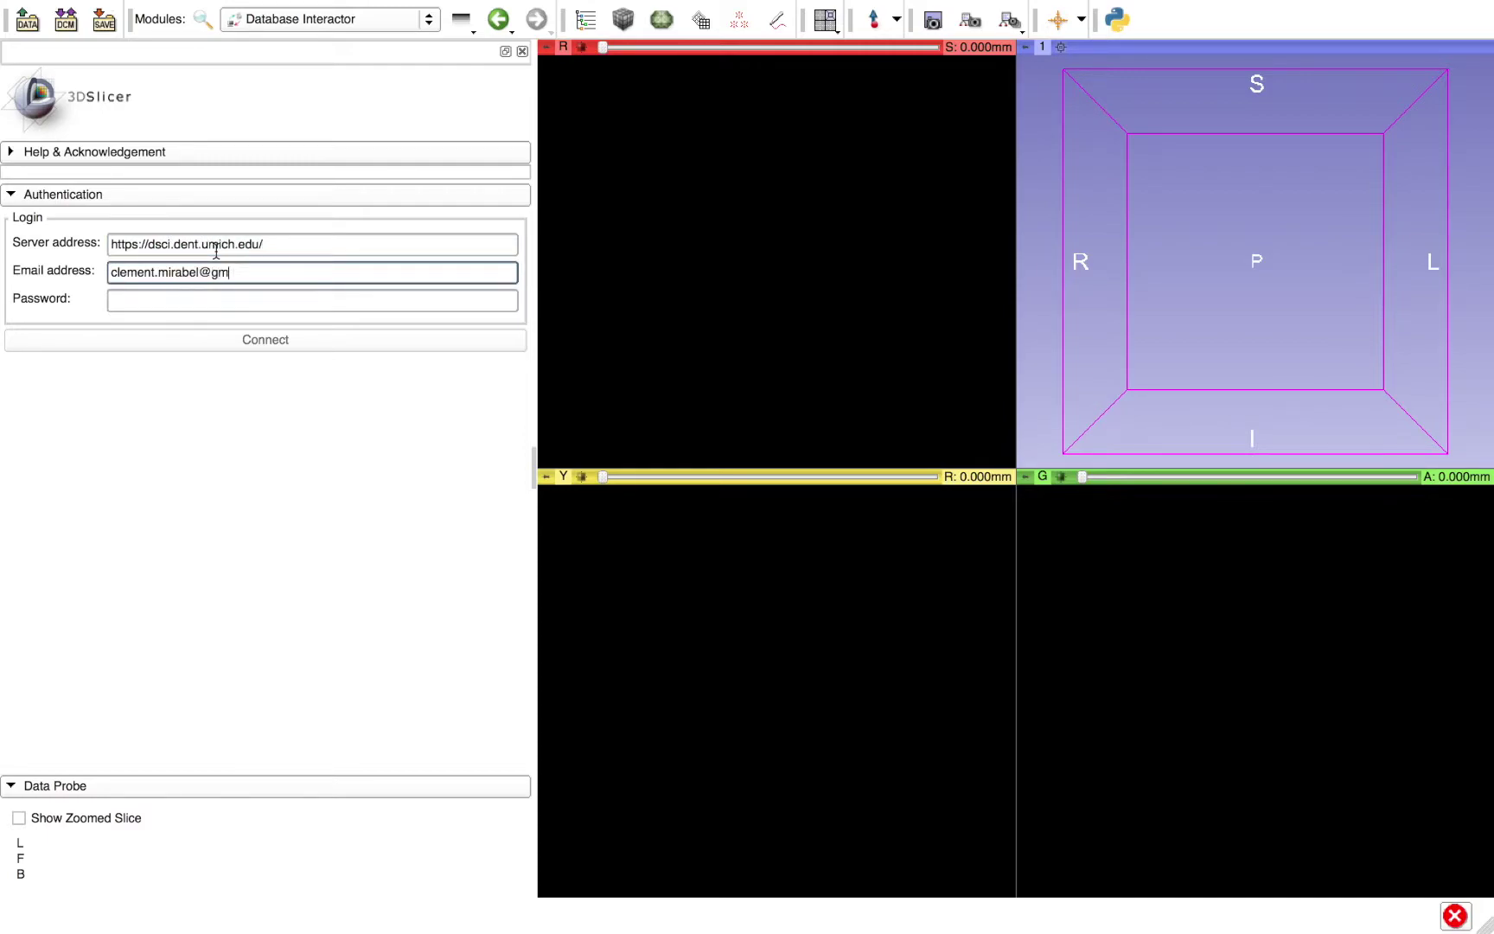
key("Tab")
type("*********")
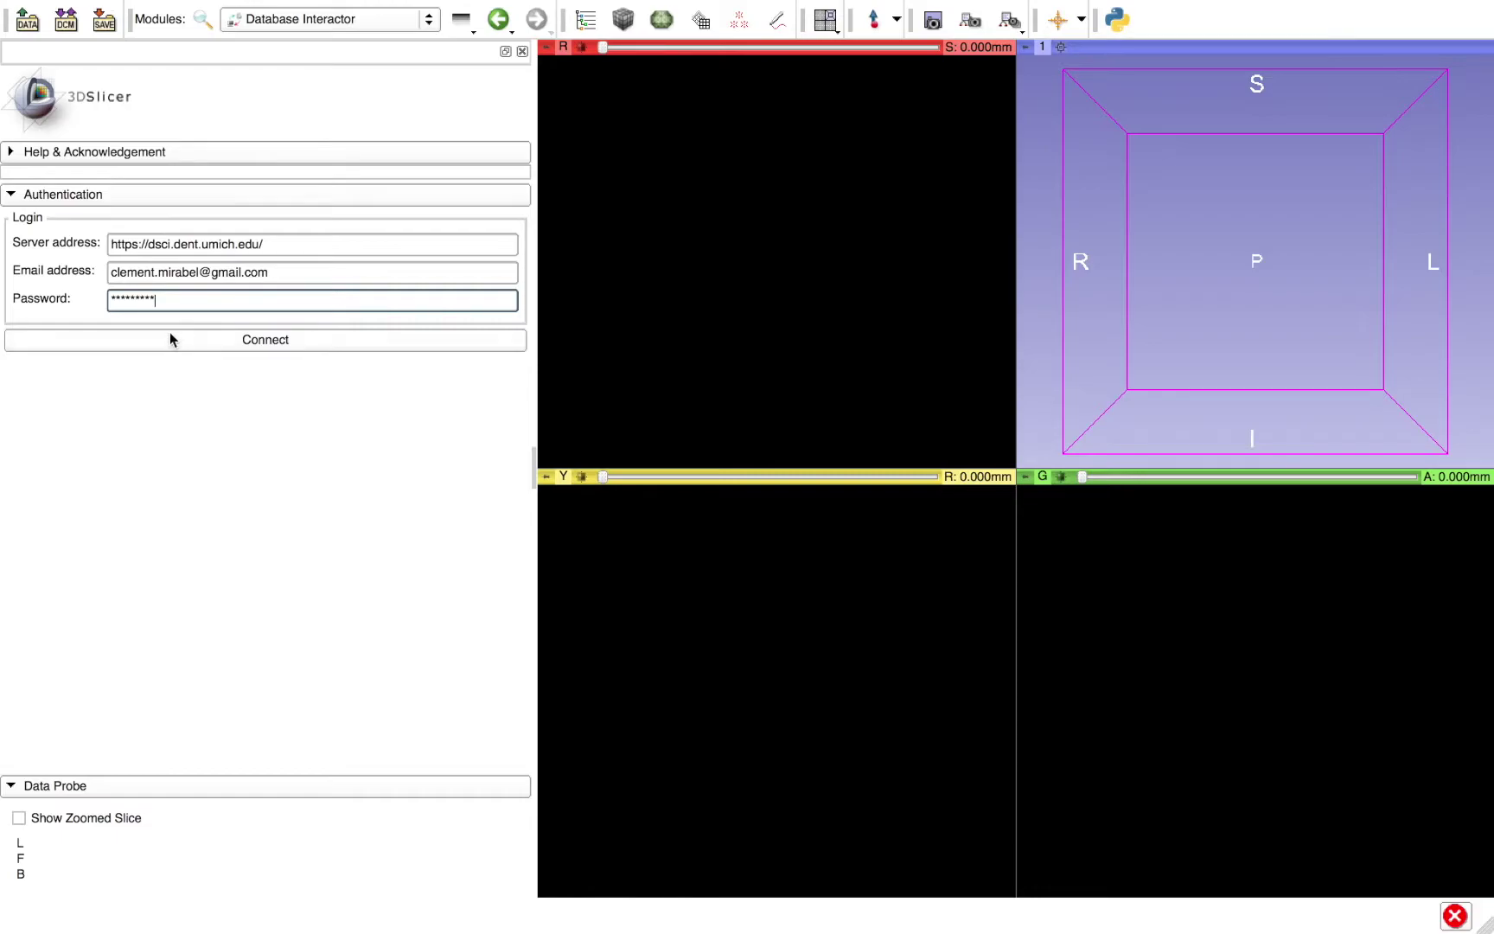
left_click(165, 346)
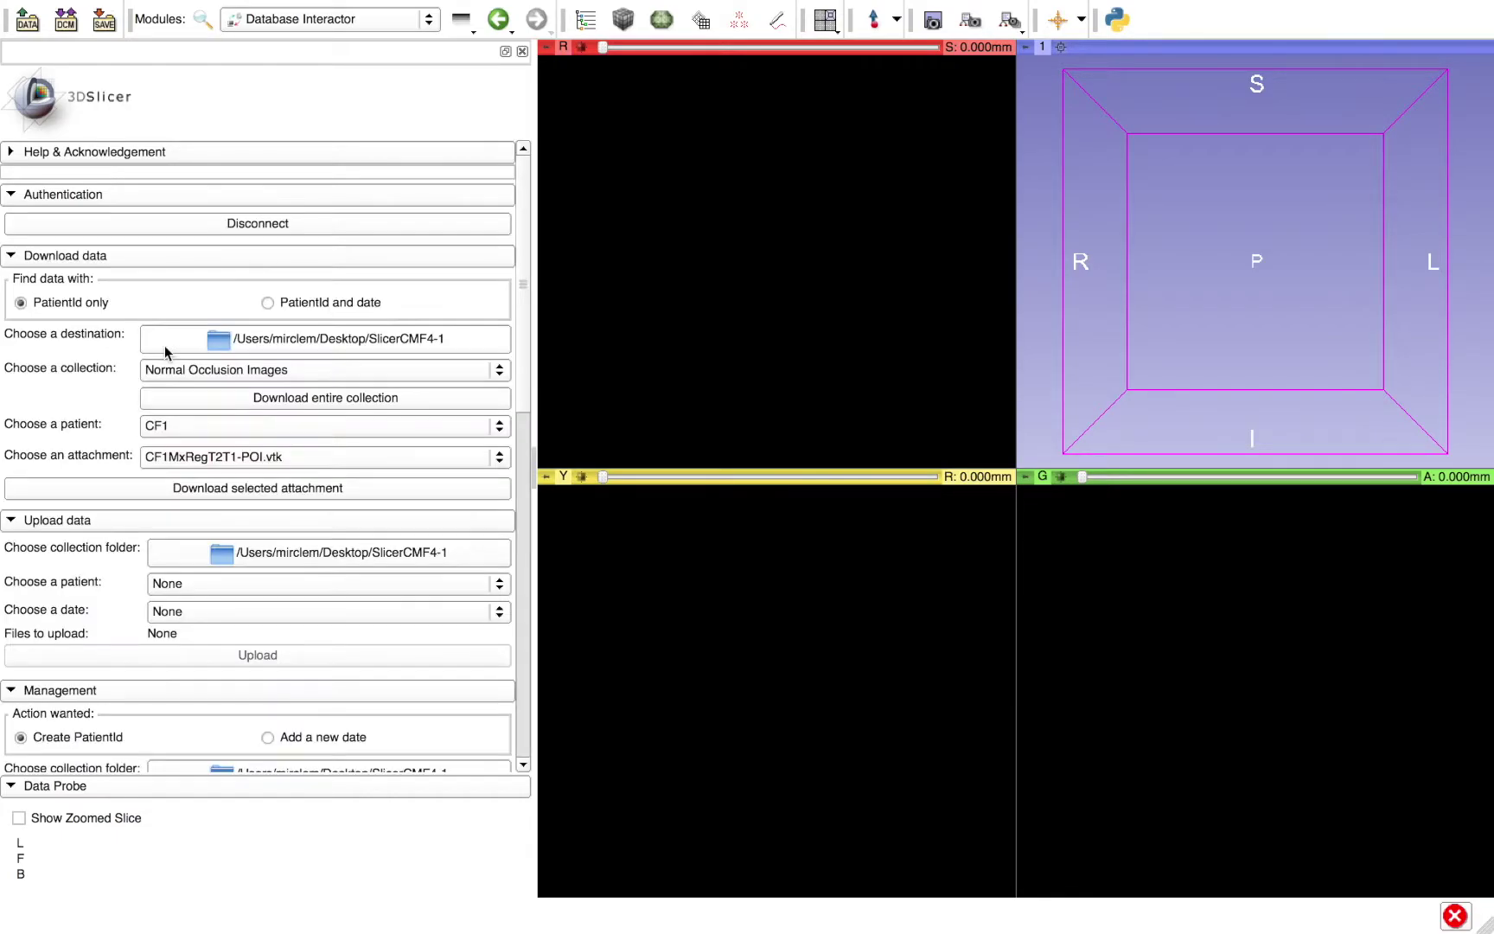
- Collapse the Upload data, Management, Create a task and Auto compute tasks sections
left_click_drag(523, 286, 526, 199)
left_click(133, 522)
left_click(110, 564)
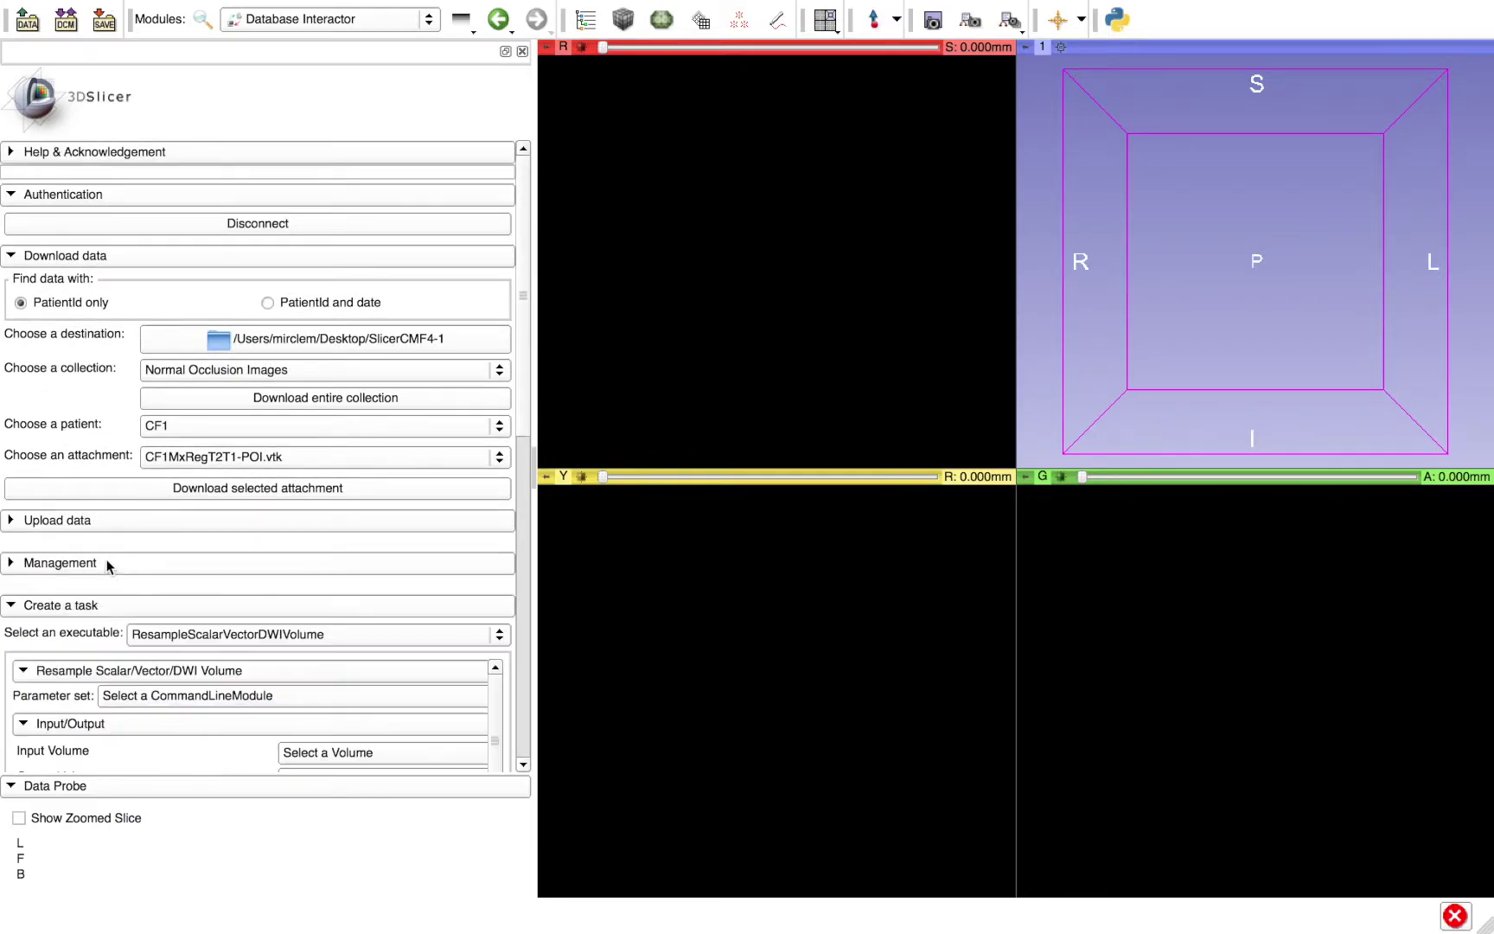
left_click(110, 605)
left_click(129, 647)
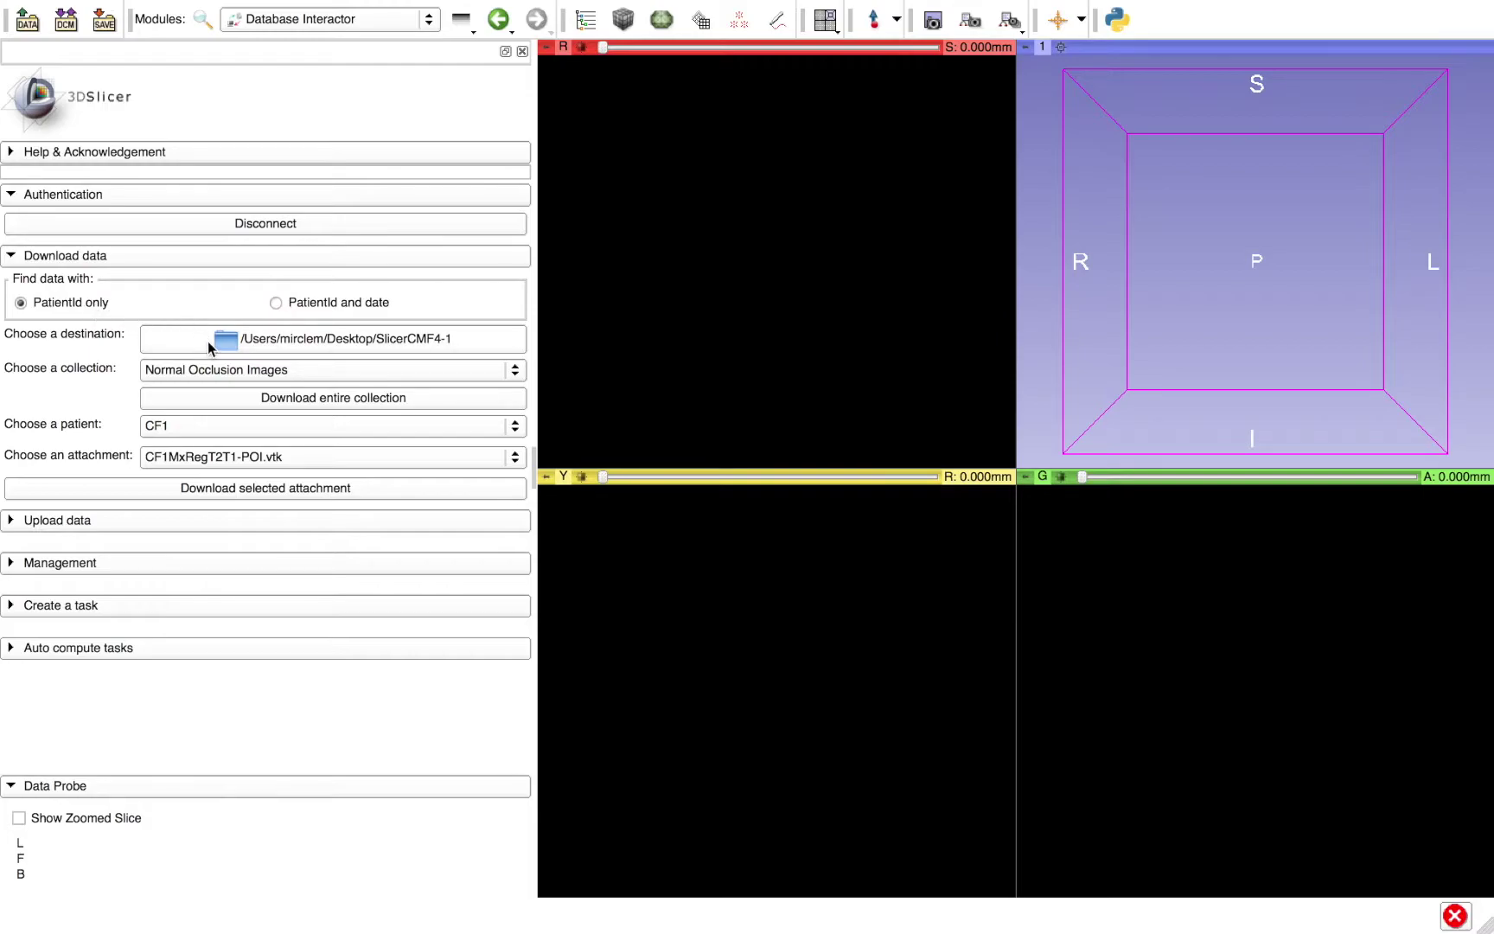
- Browse the collection and patient lists, ending back on Normal Occlusion Images with patient CF1
left_click(197, 374)
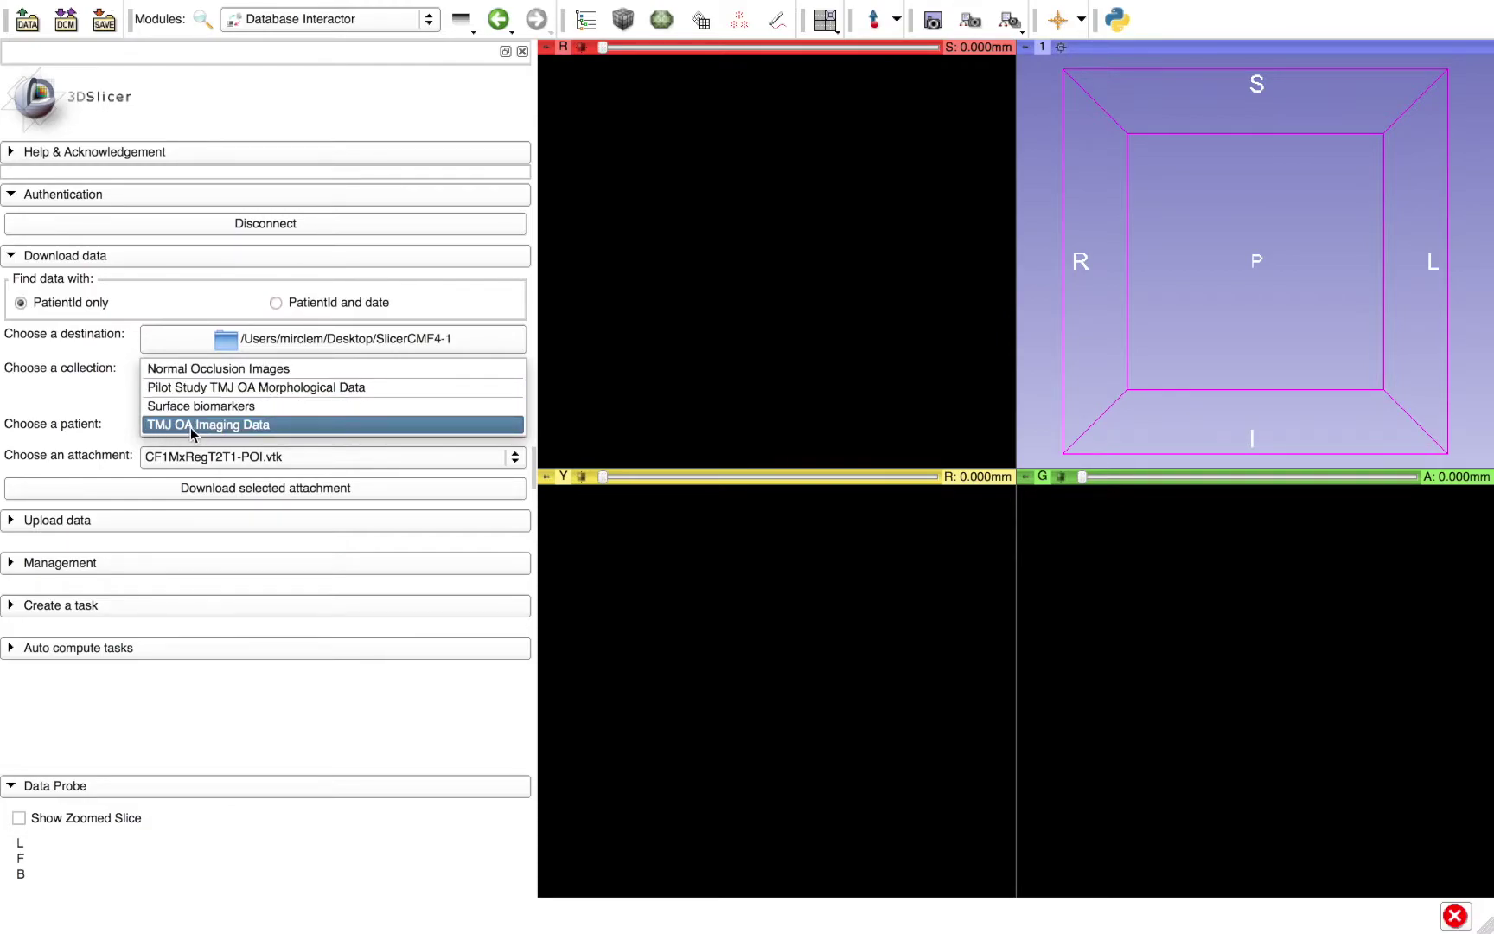
left_click(189, 426)
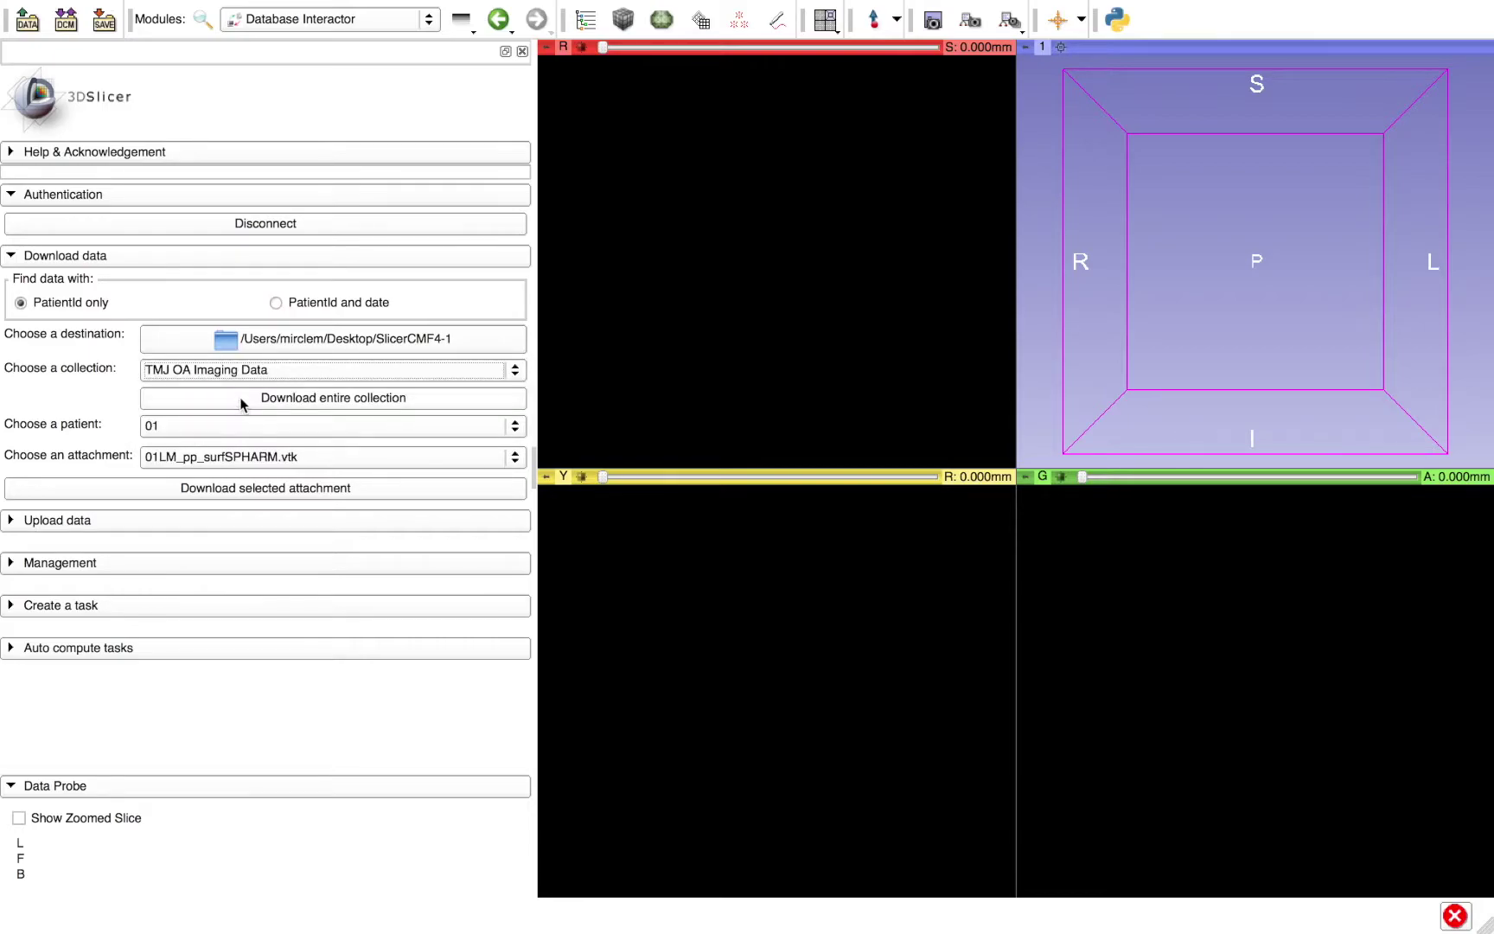
left_click(187, 424)
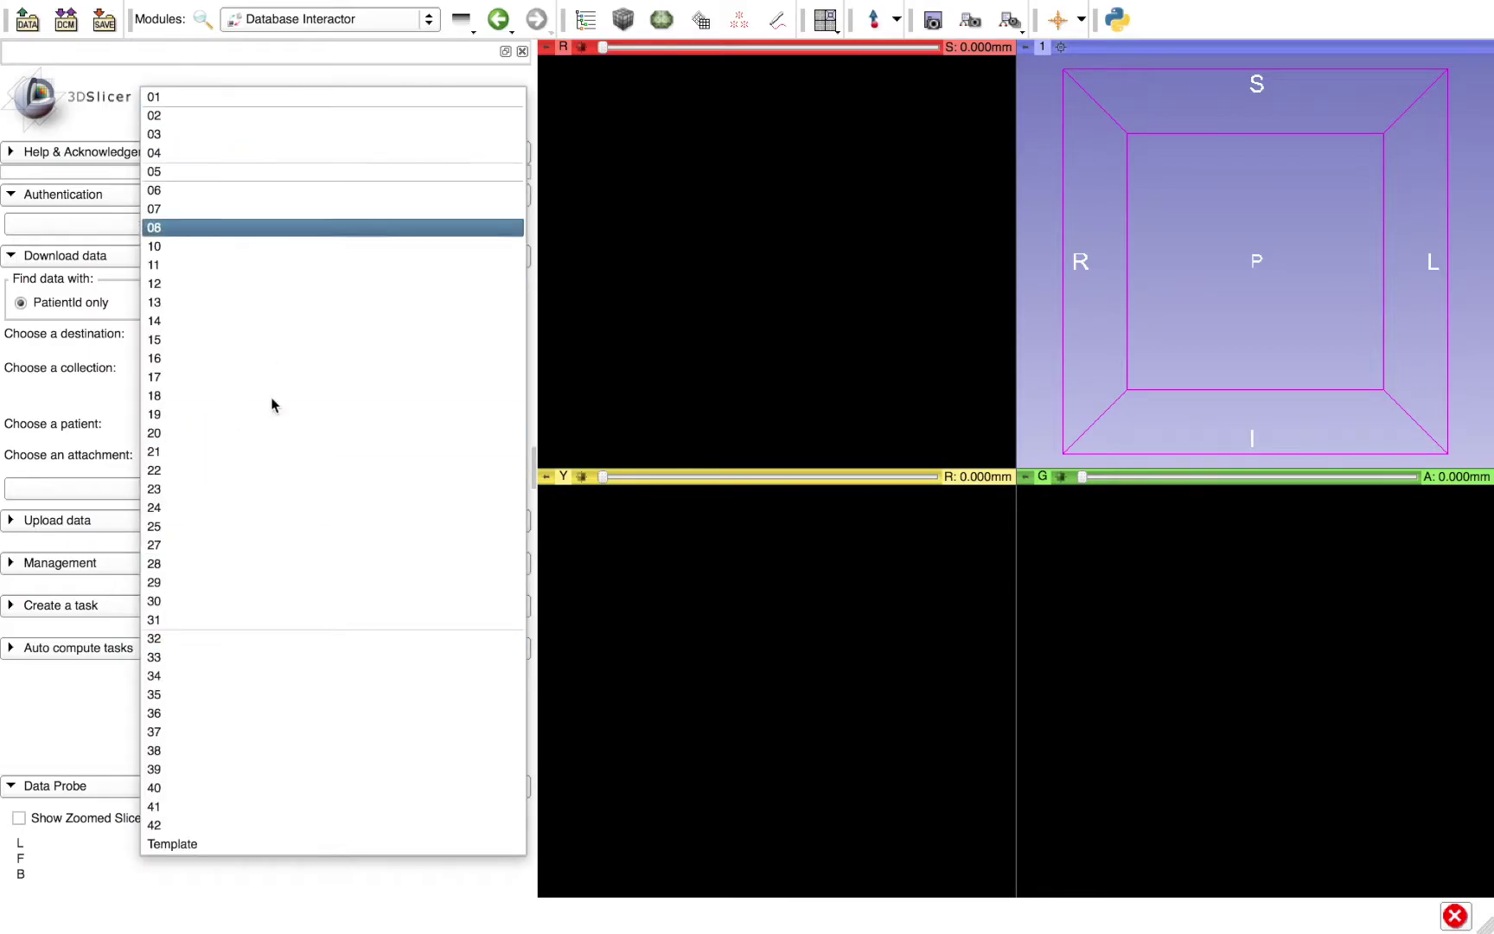
left_click(111, 424)
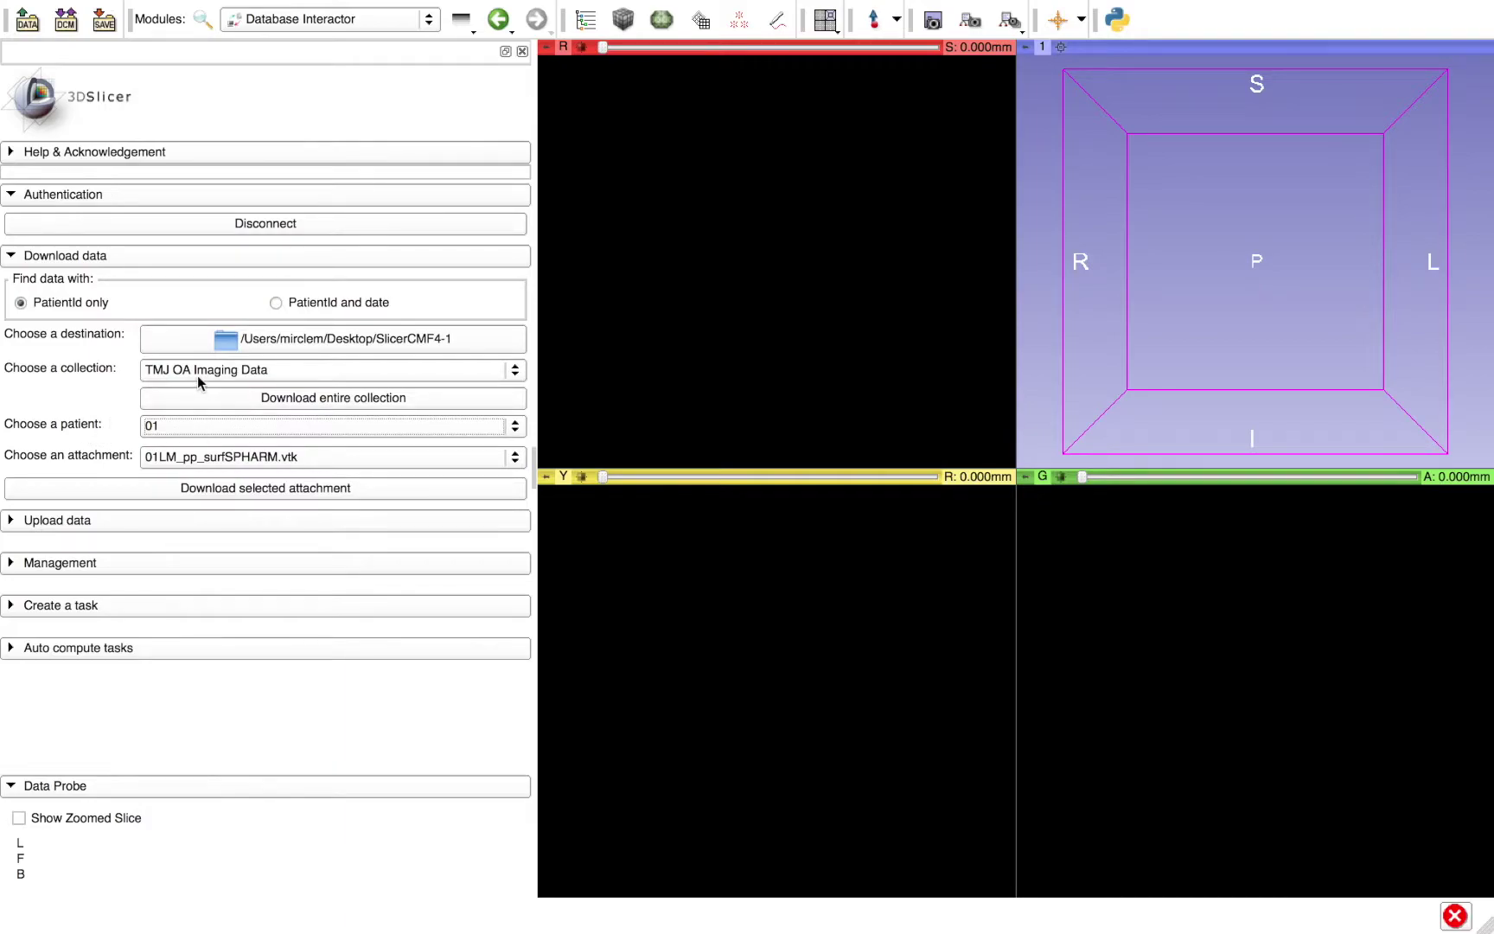
left_click(197, 374)
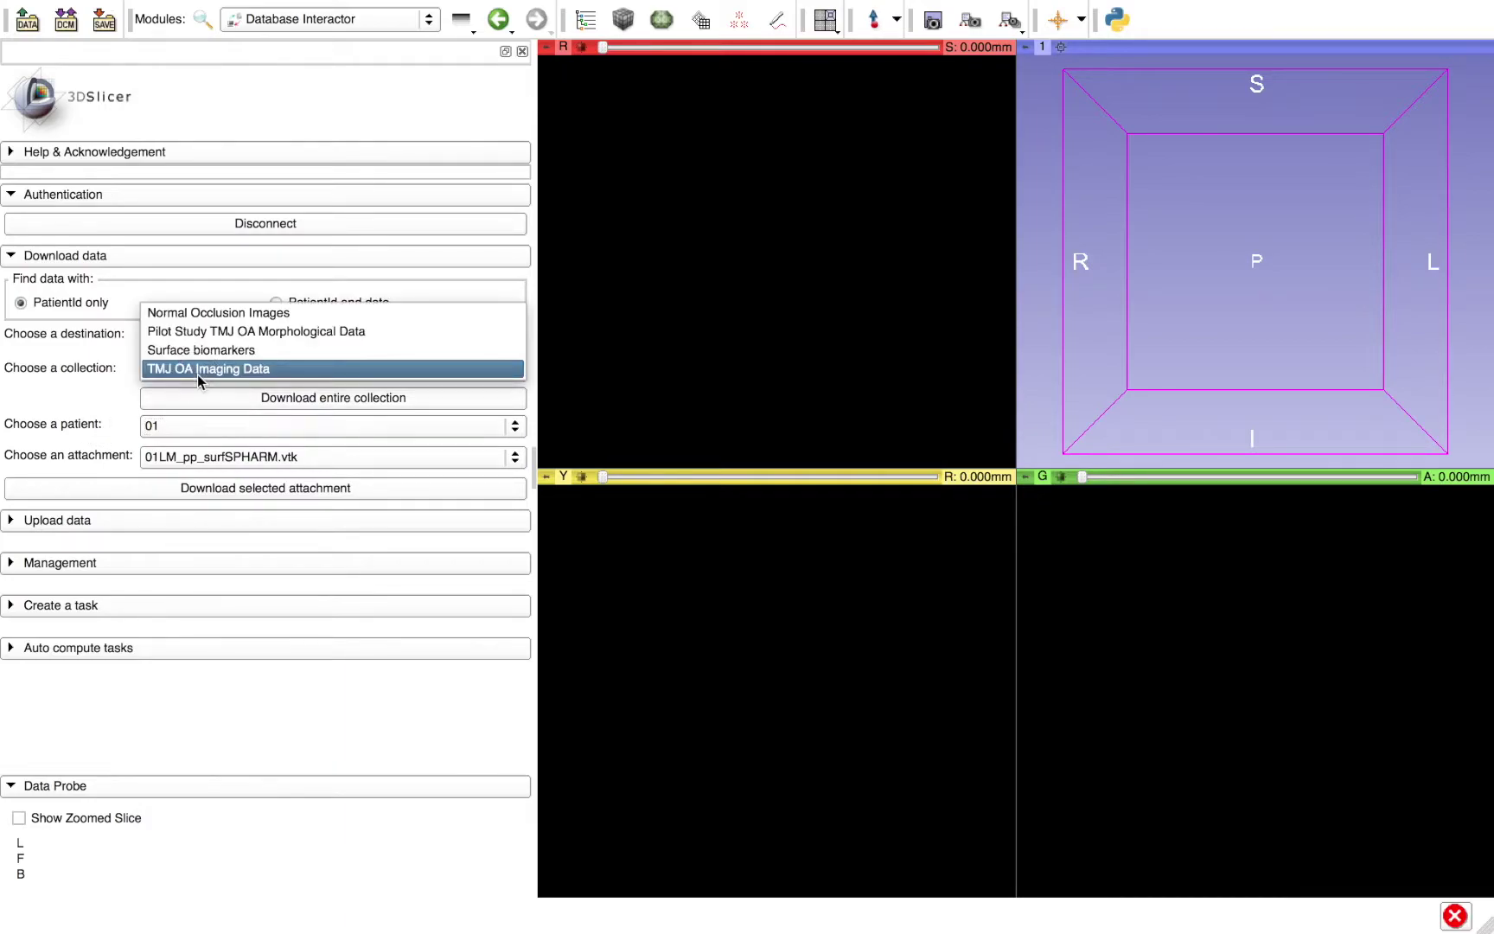
left_click(239, 318)
left_click(194, 423)
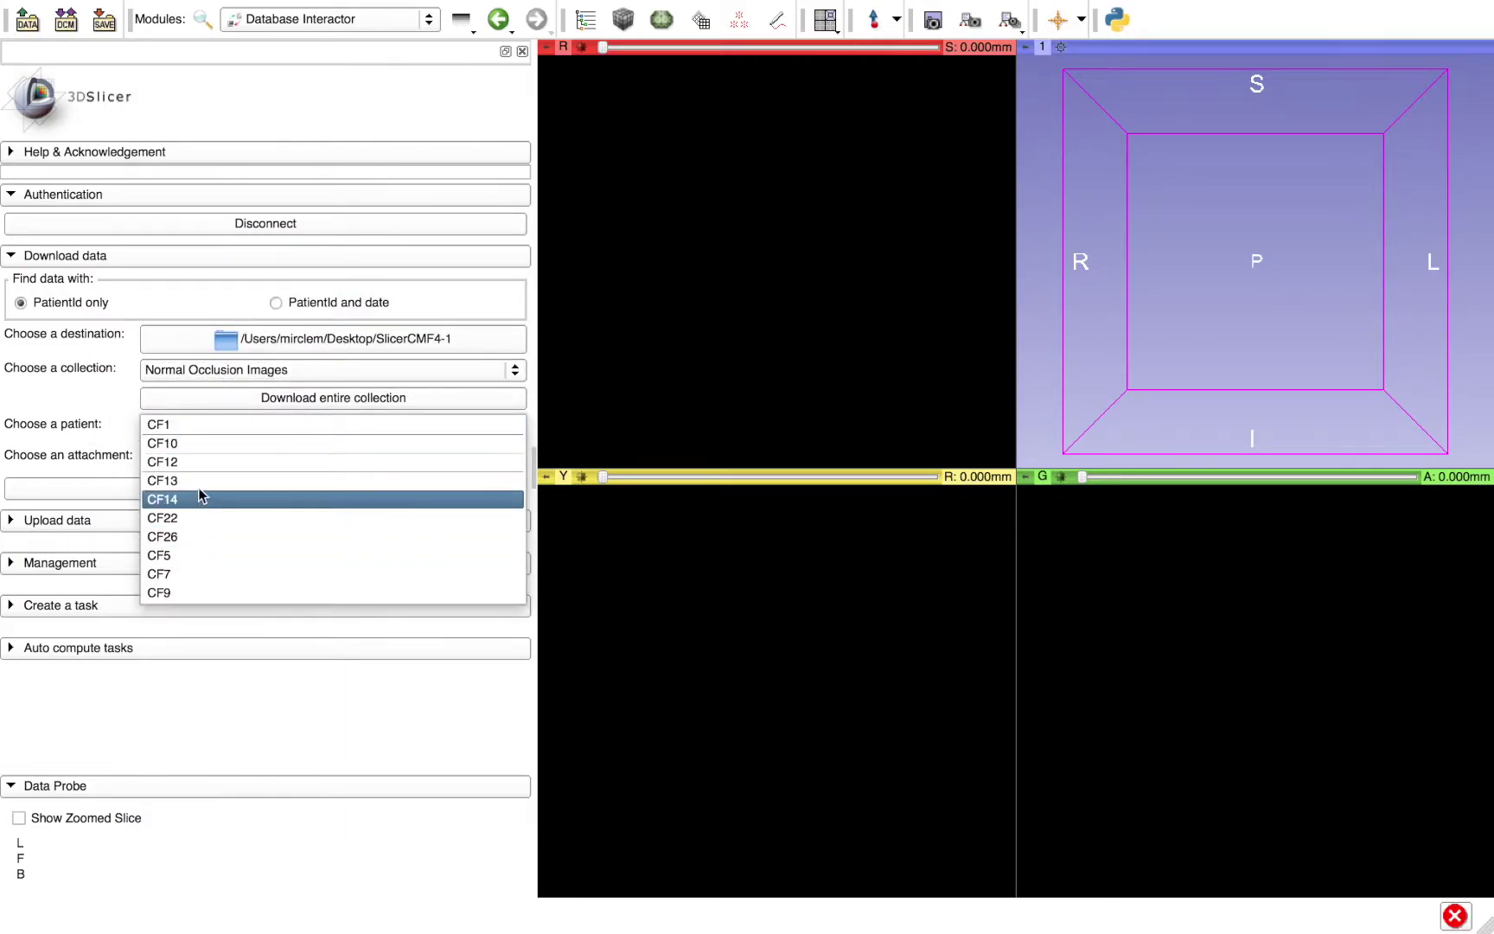
left_click(84, 434)
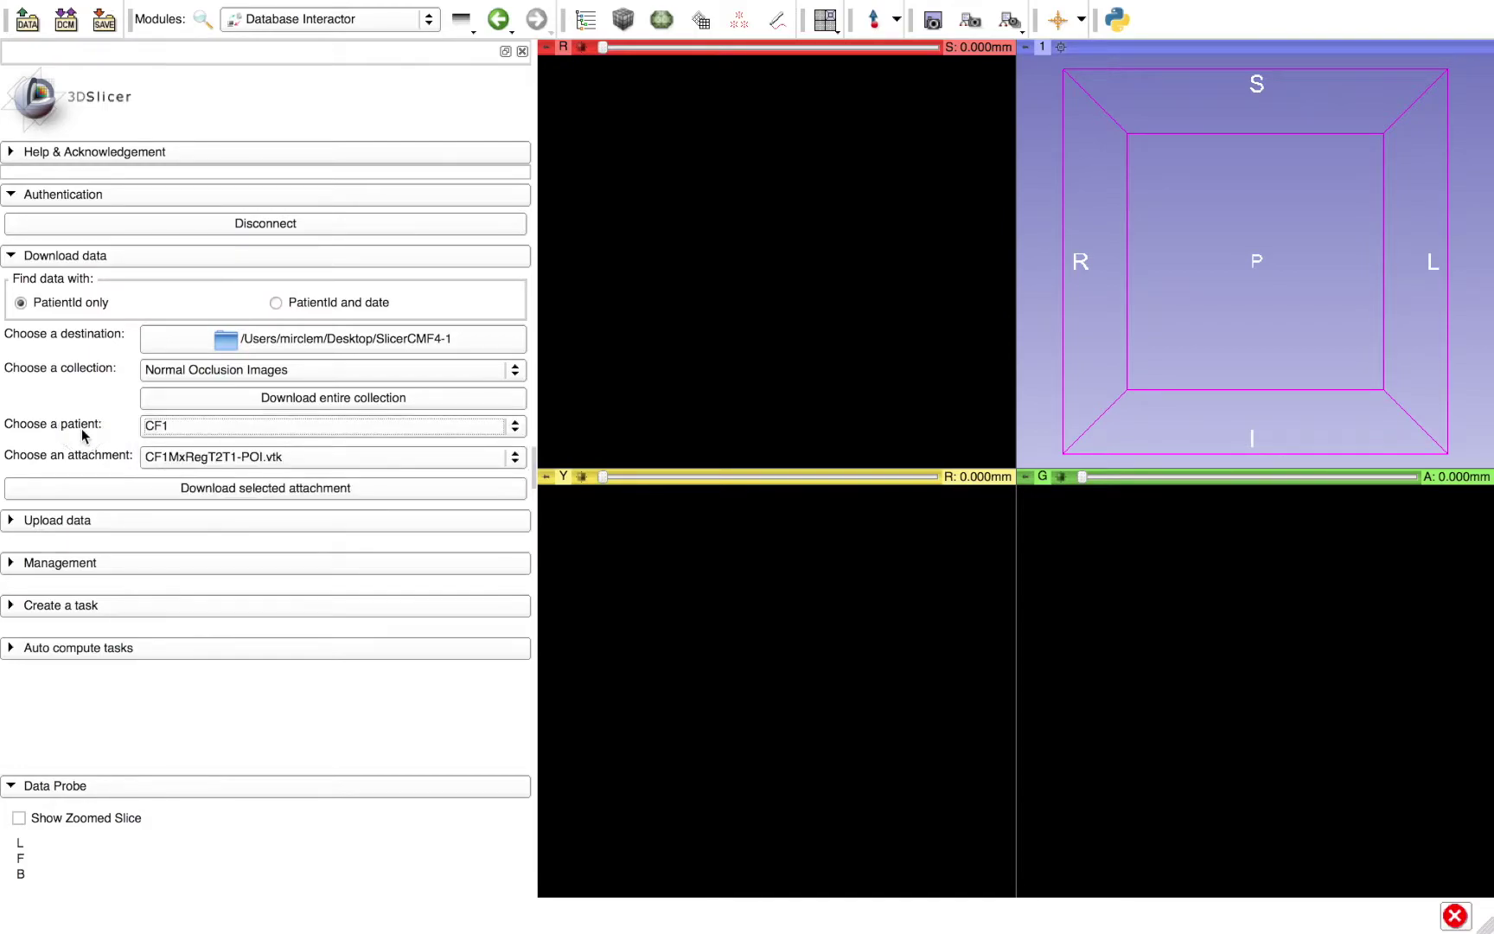
- Select TMJ OA Imaging Data, keeping patient 01 and attachment 01LM_pp_surfSPHARM.vtk
left_click(221, 370)
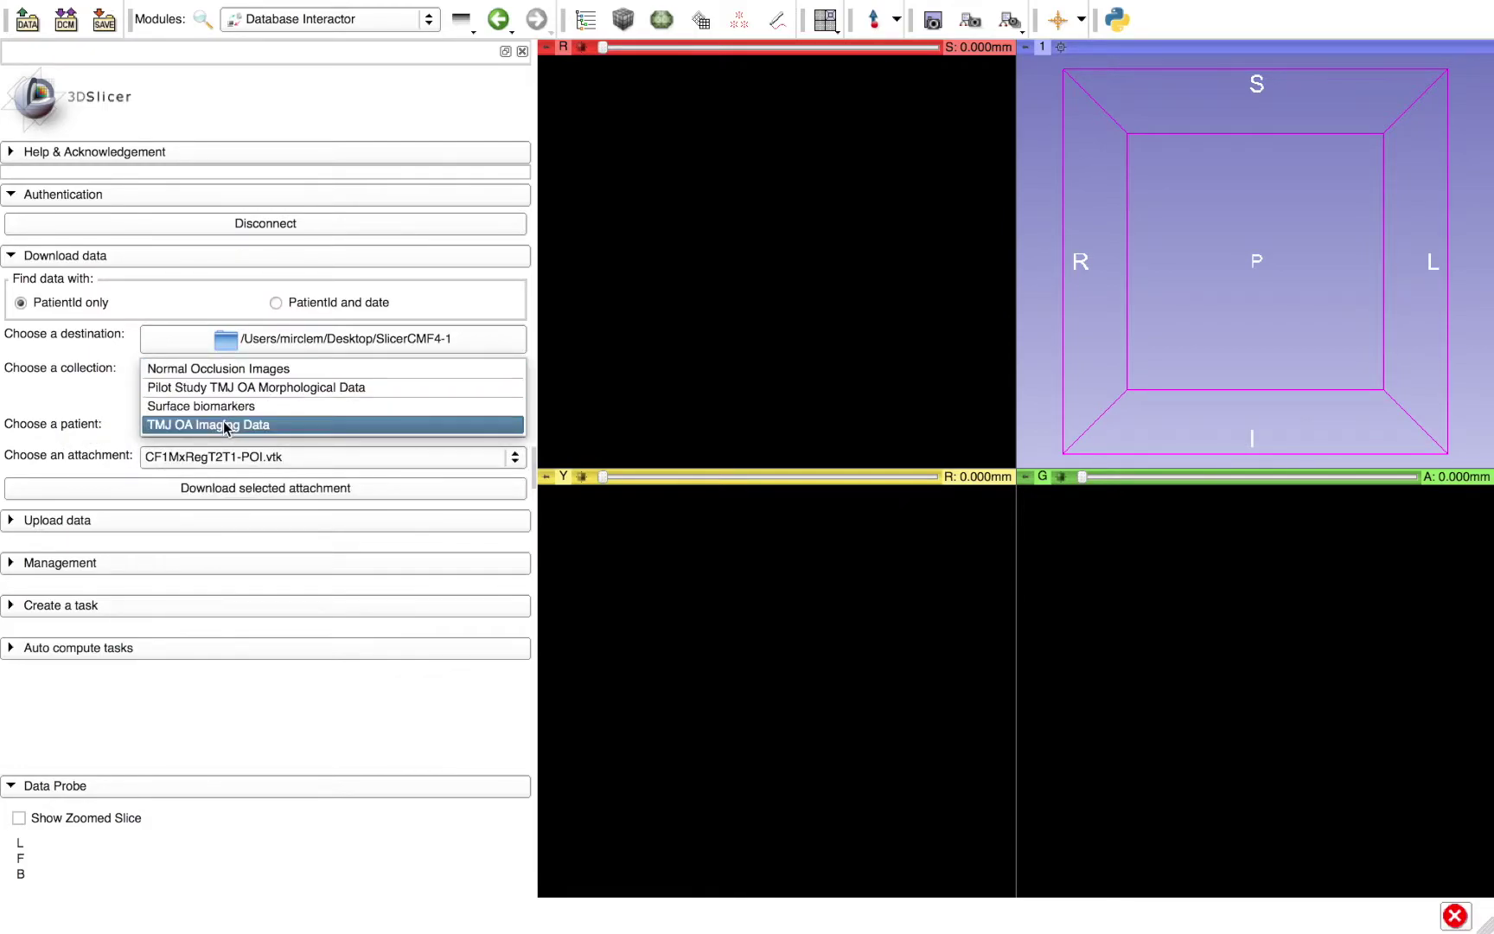
left_click(221, 424)
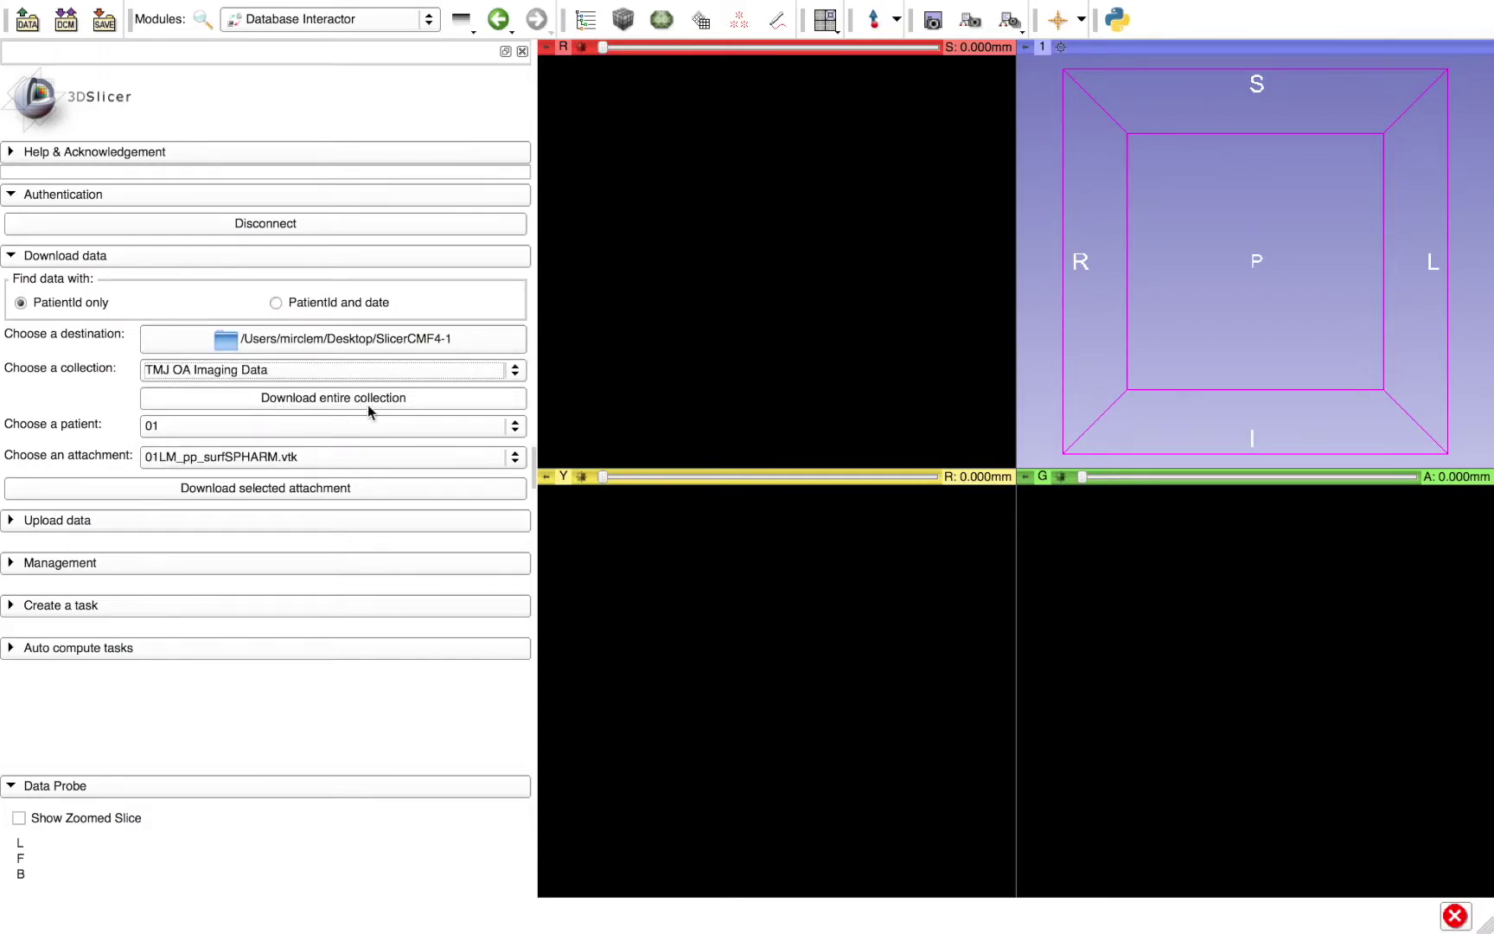
left_click(188, 459)
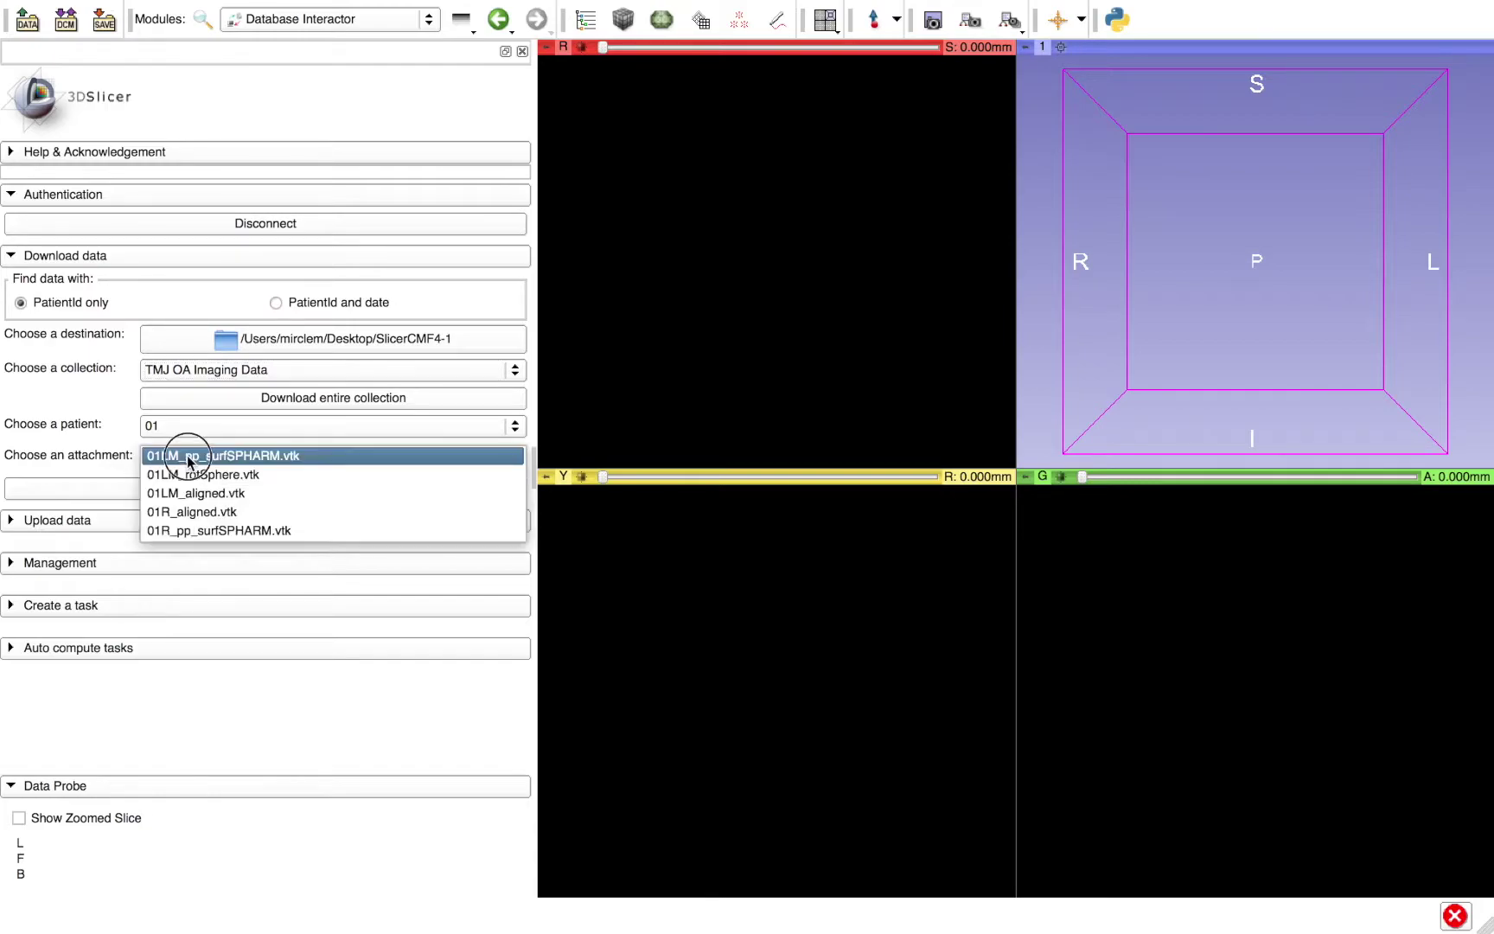
left_click(108, 441)
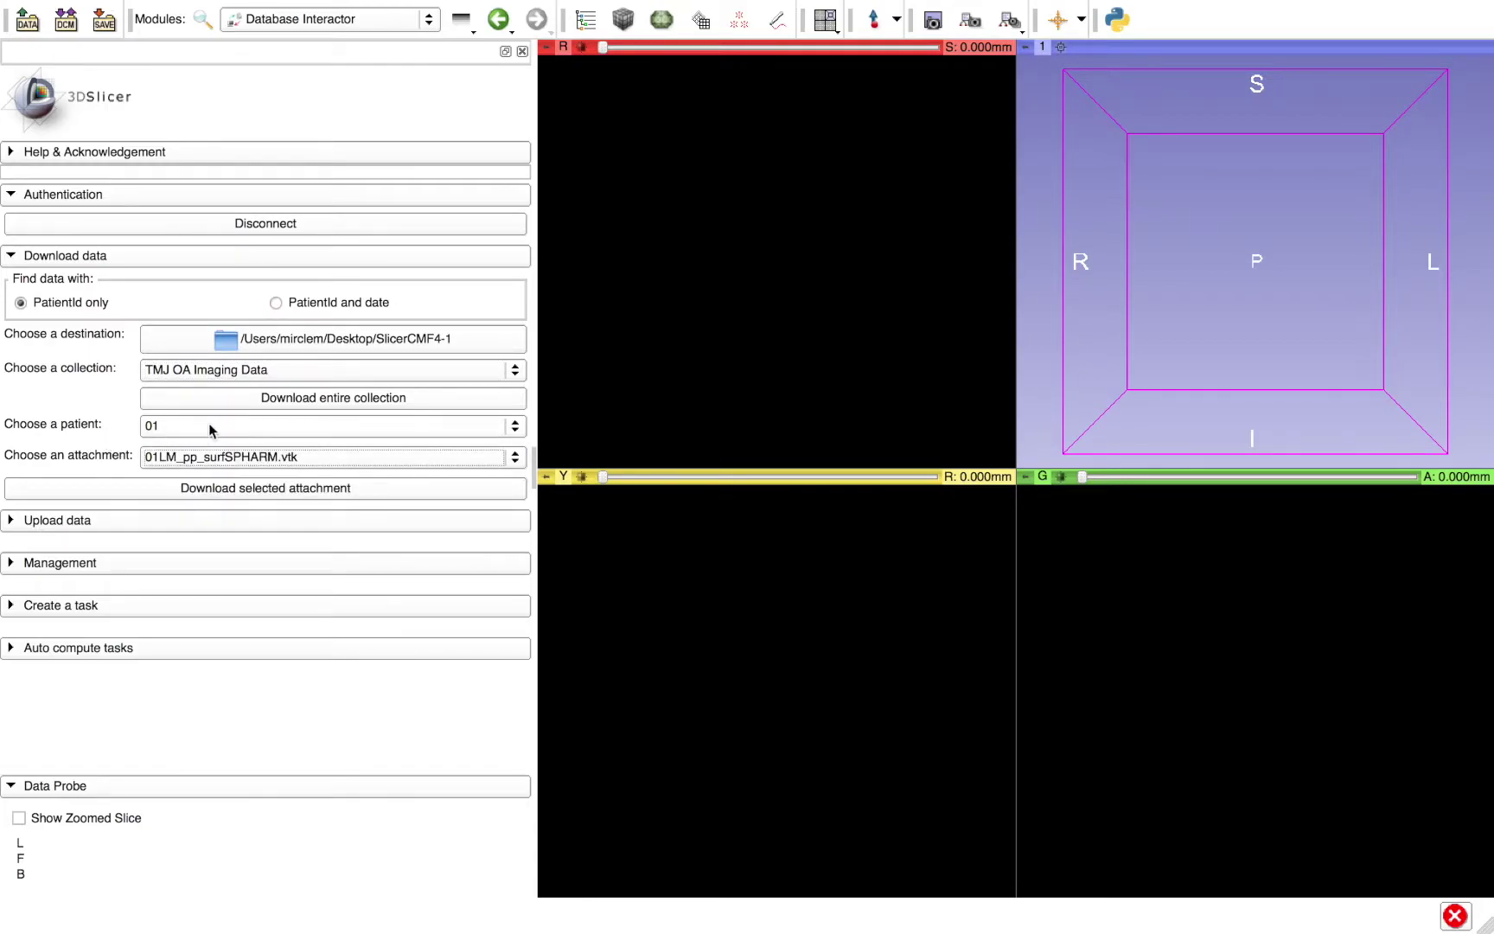
left_click(210, 374)
left_click(210, 374)
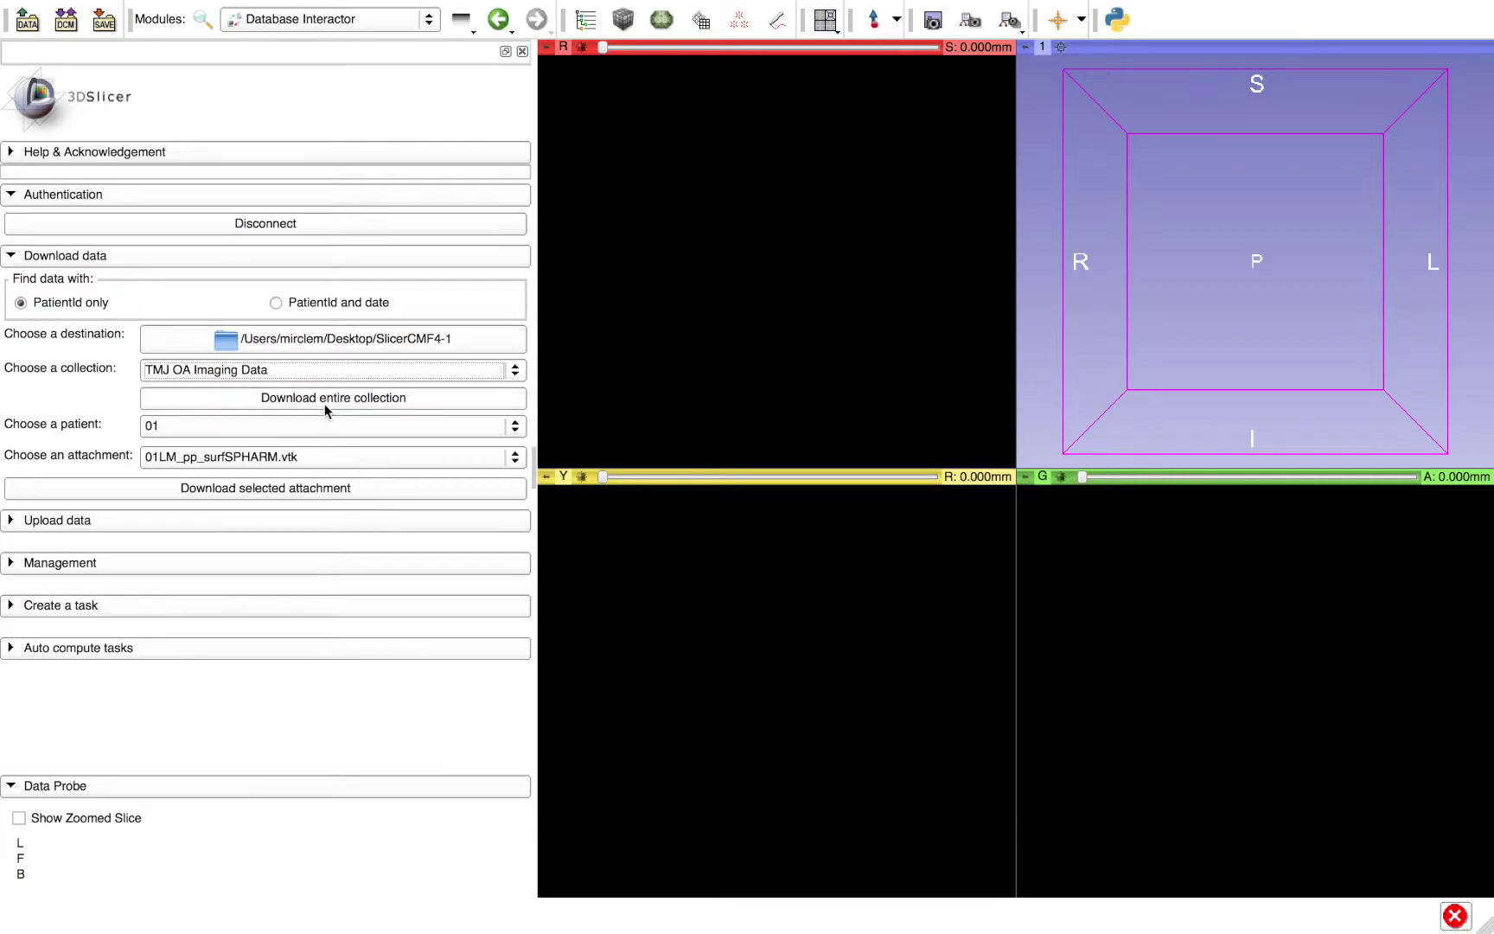
- Choose the Desktop folder in the home directory as the download destination
left_click(325, 346)
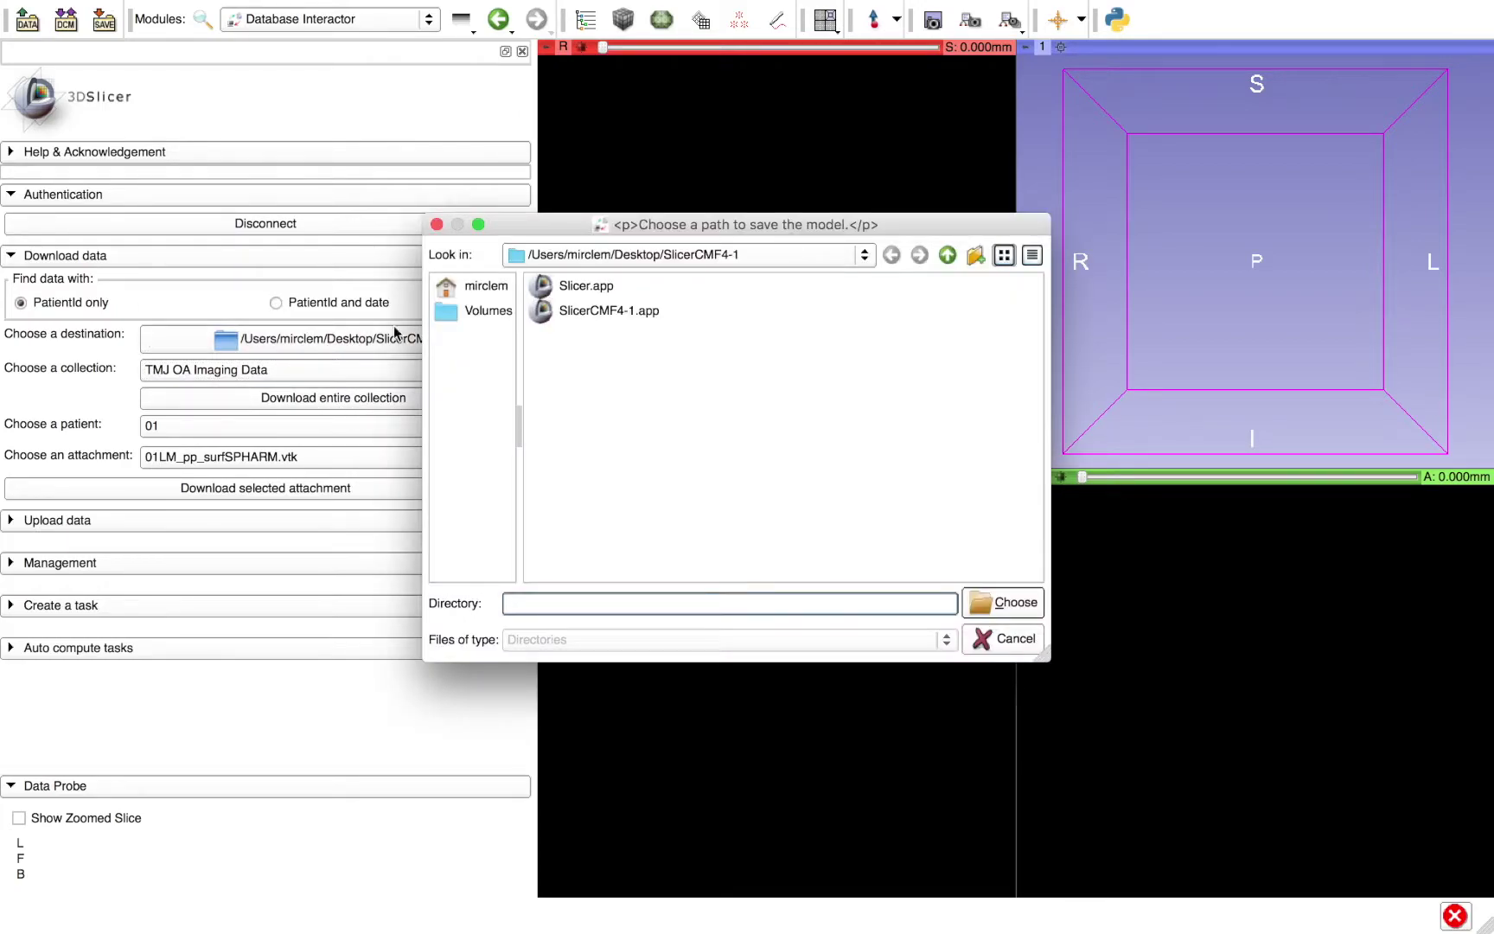
left_click(459, 286)
double_click(579, 363)
left_click(980, 595)
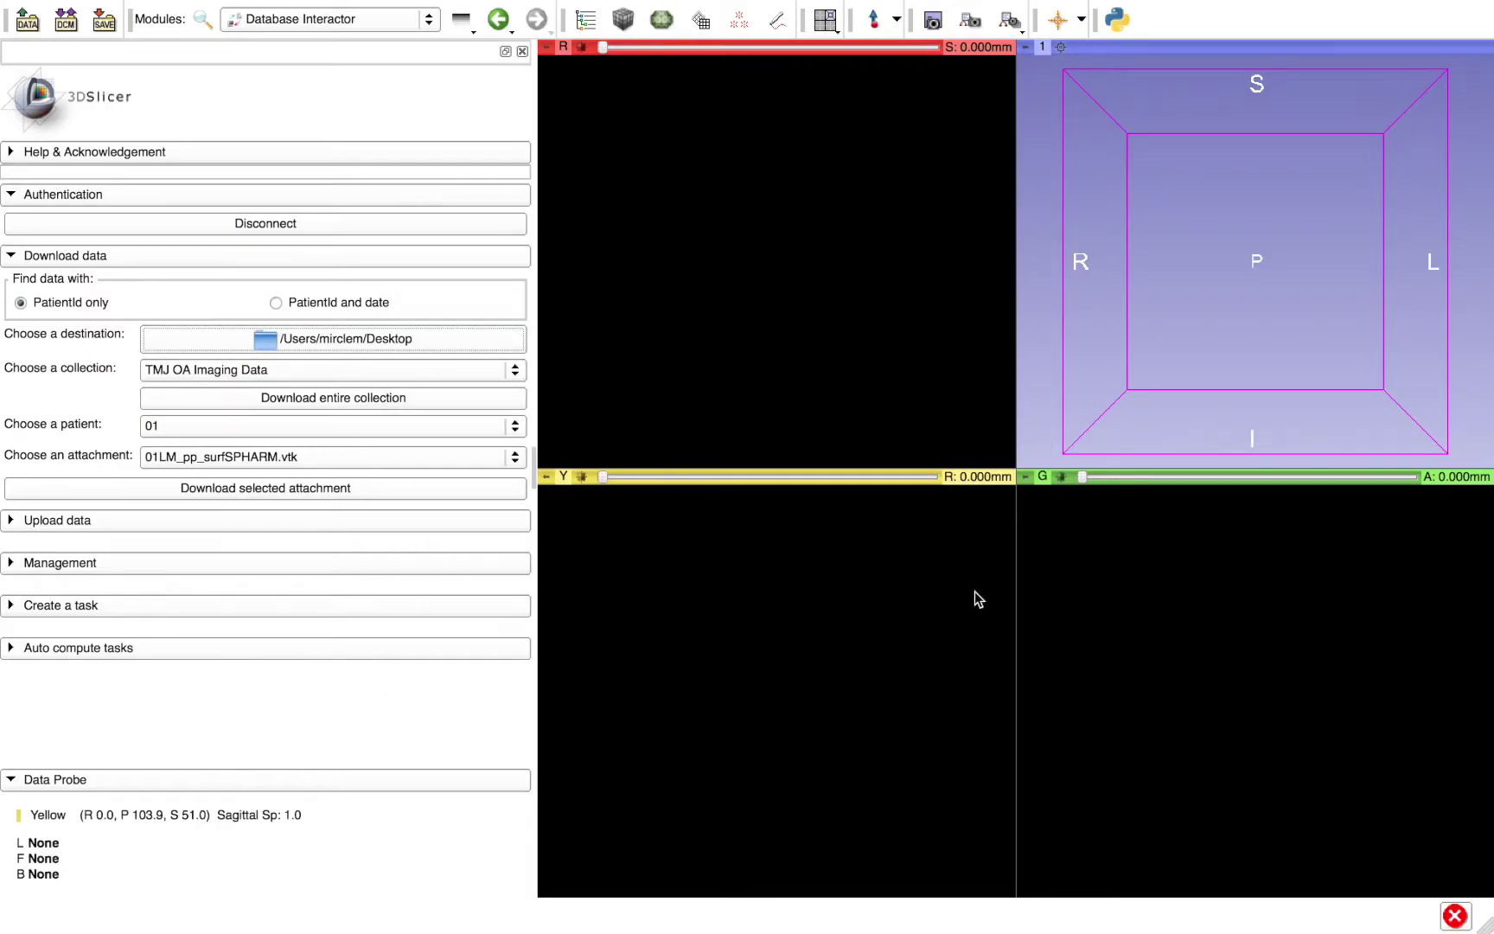
- Download the entire TMJ OA Imaging Data collection to the Desktop
left_click(367, 402)
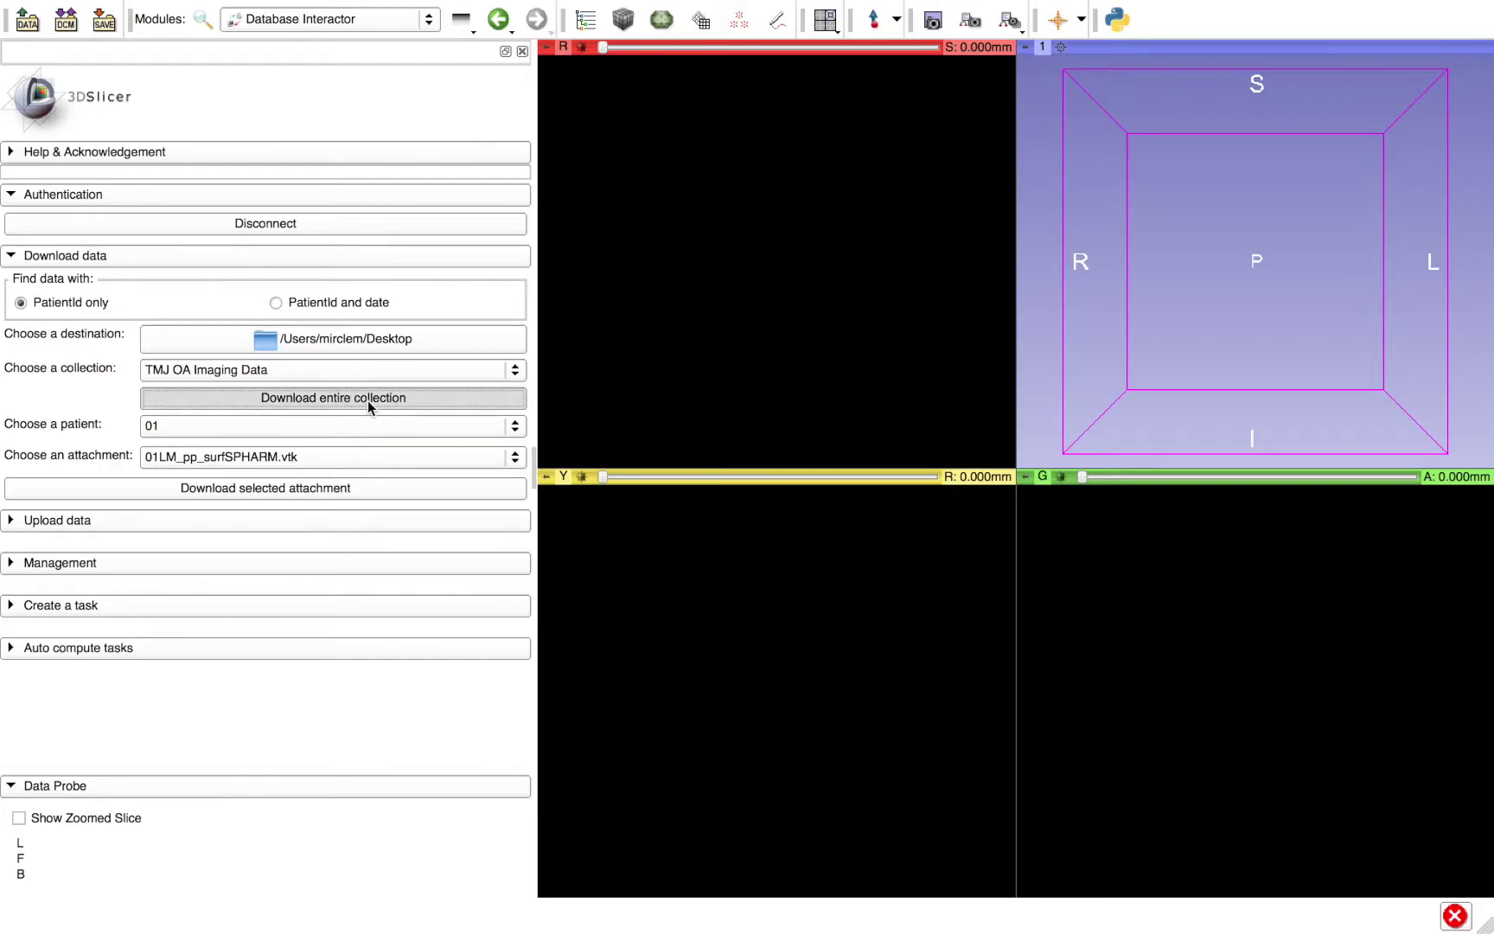
left_click(367, 400)
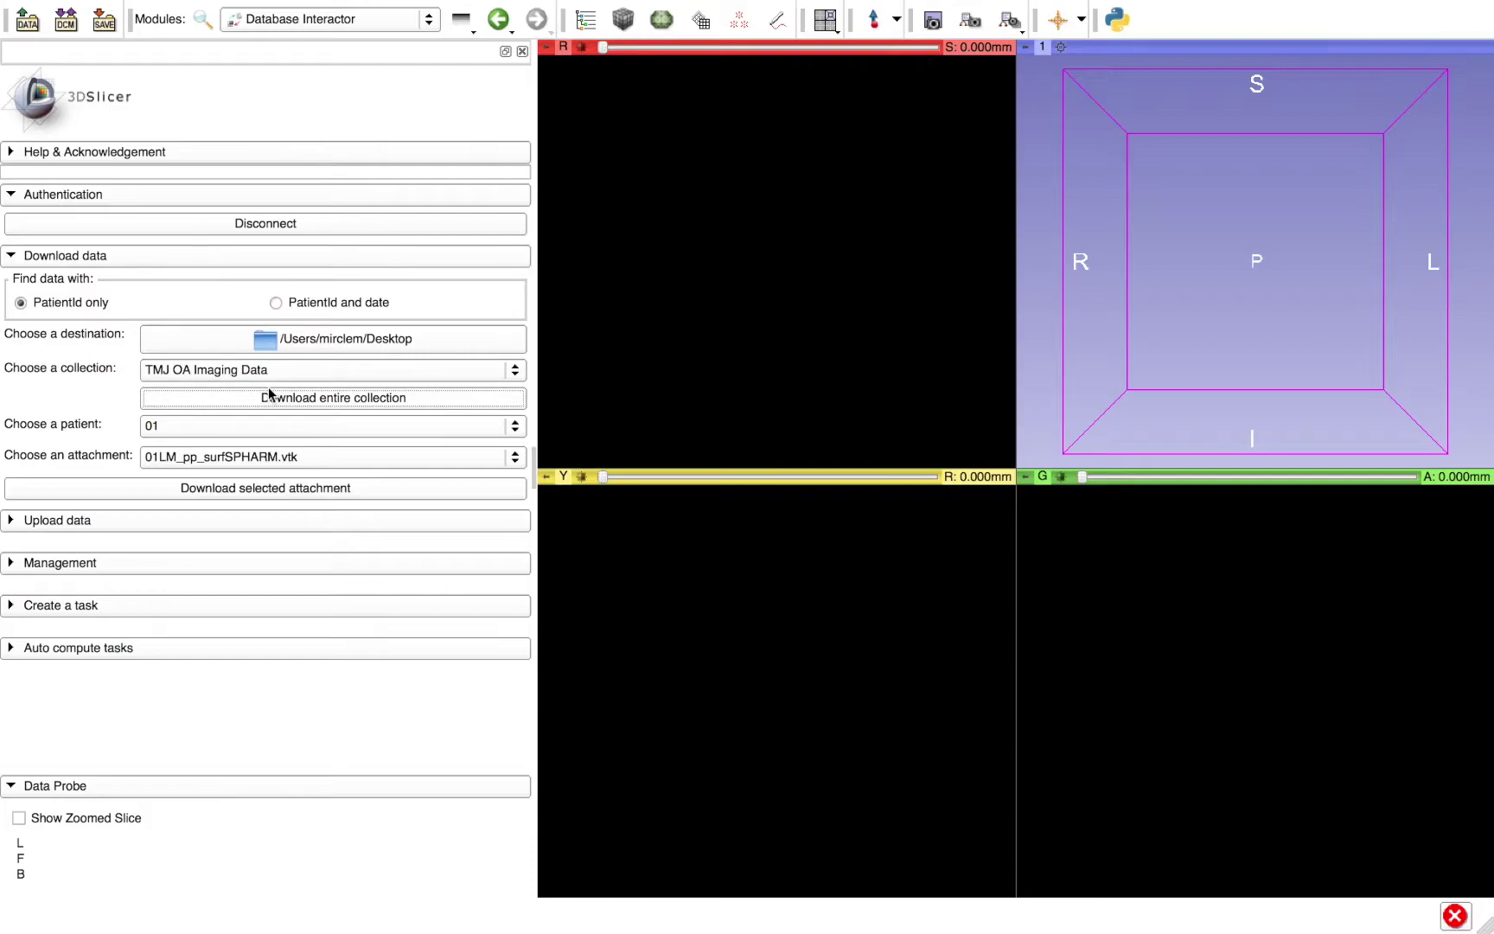
left_click(28, 22)
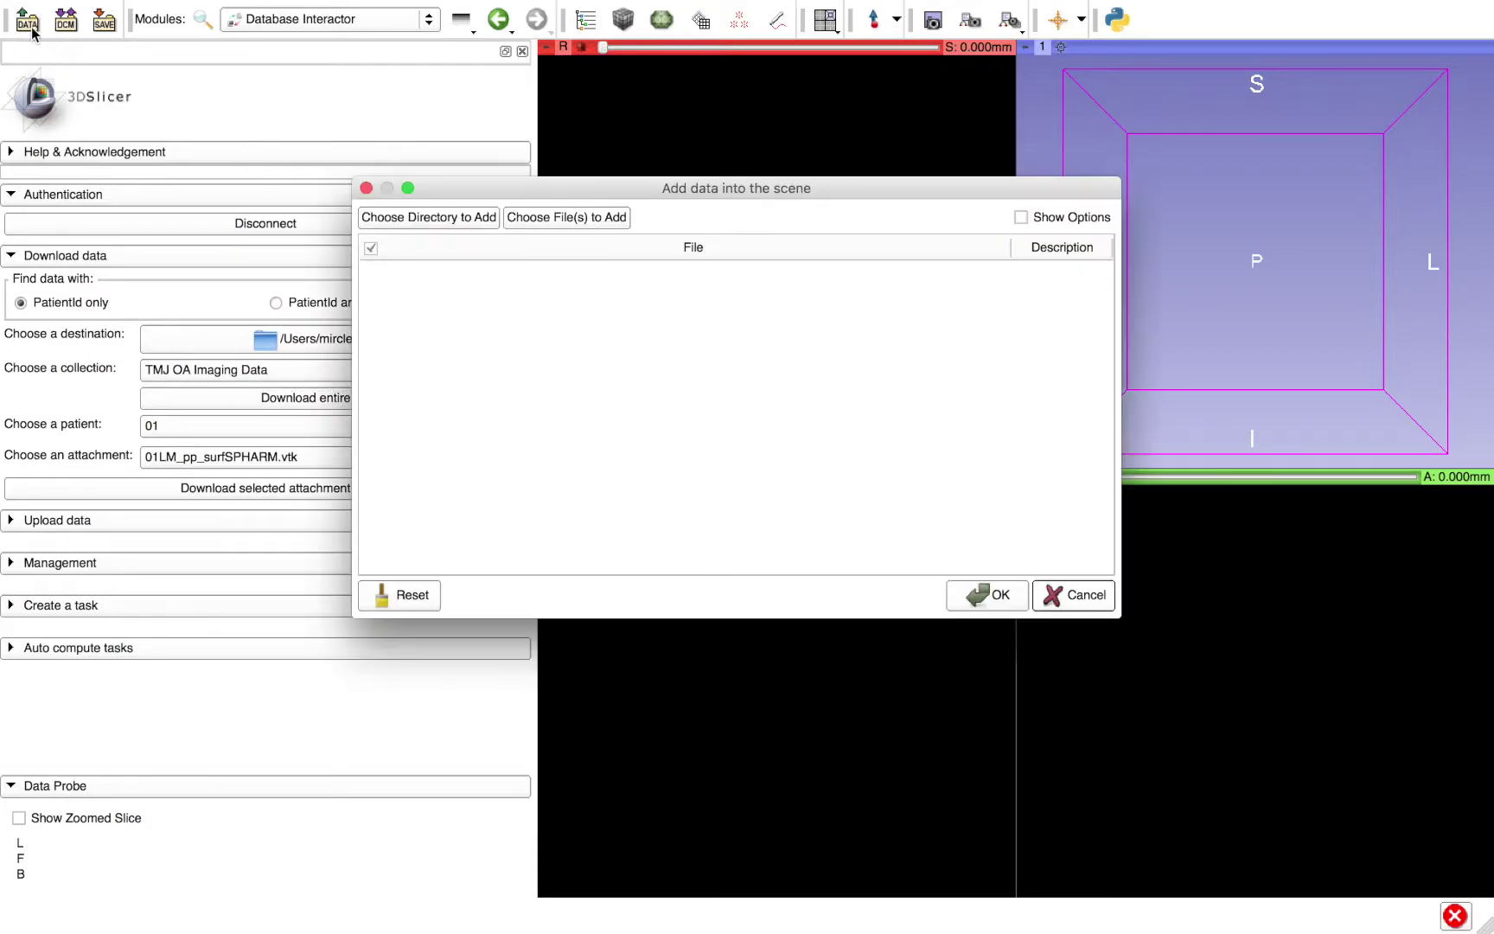
- Browse TMJ OA Imaging Data/42/2017-02-10 to check the saved models, then cancel without loading
left_click(568, 219)
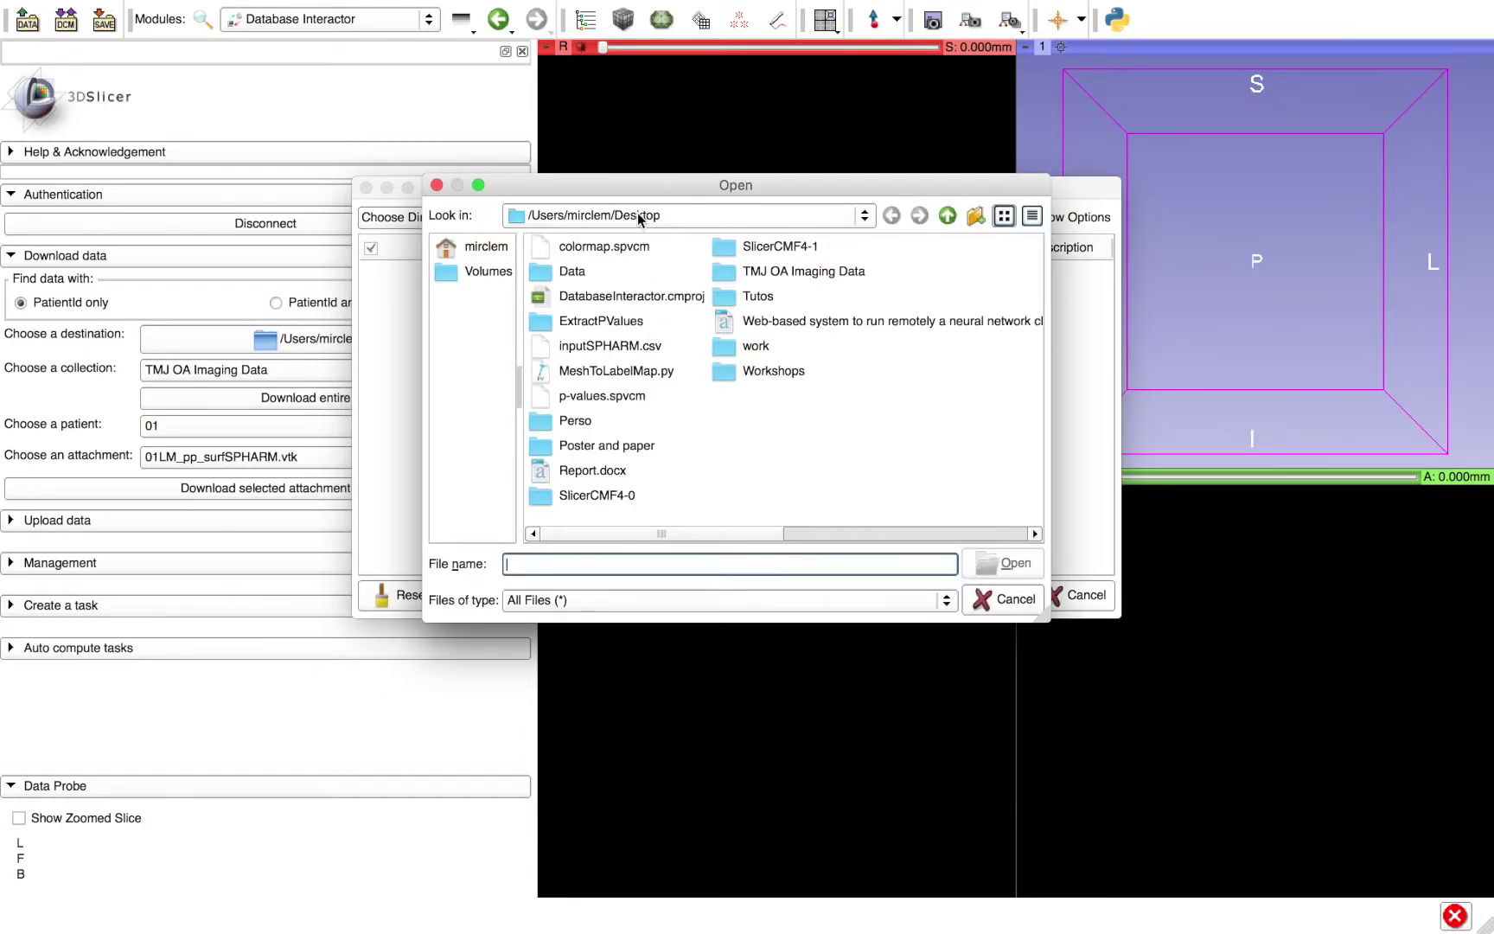
left_click(783, 273)
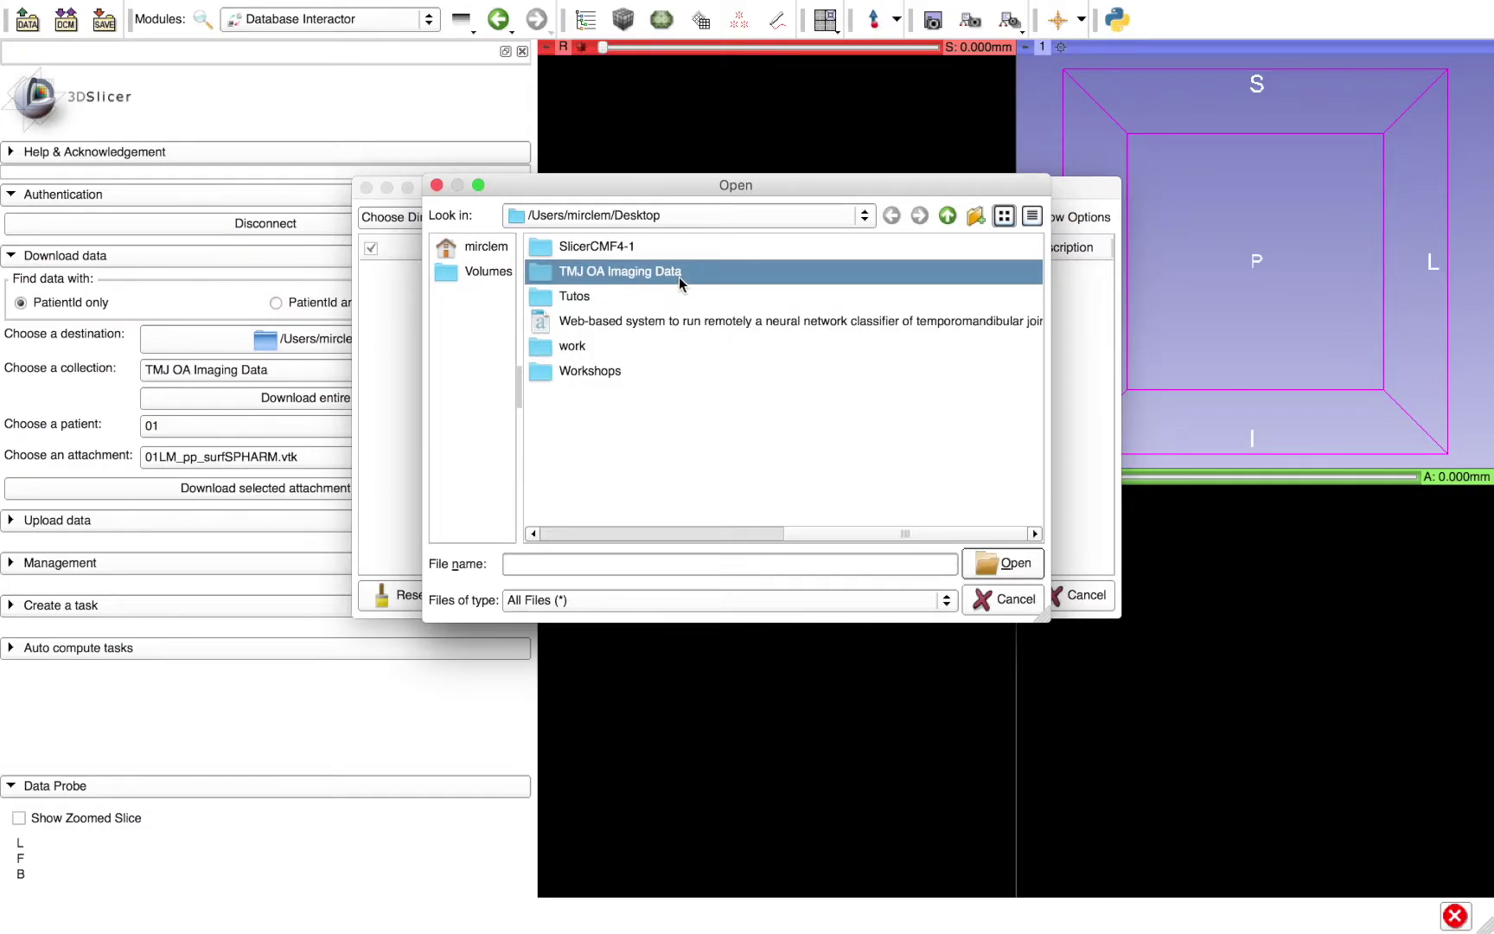
double_click(677, 276)
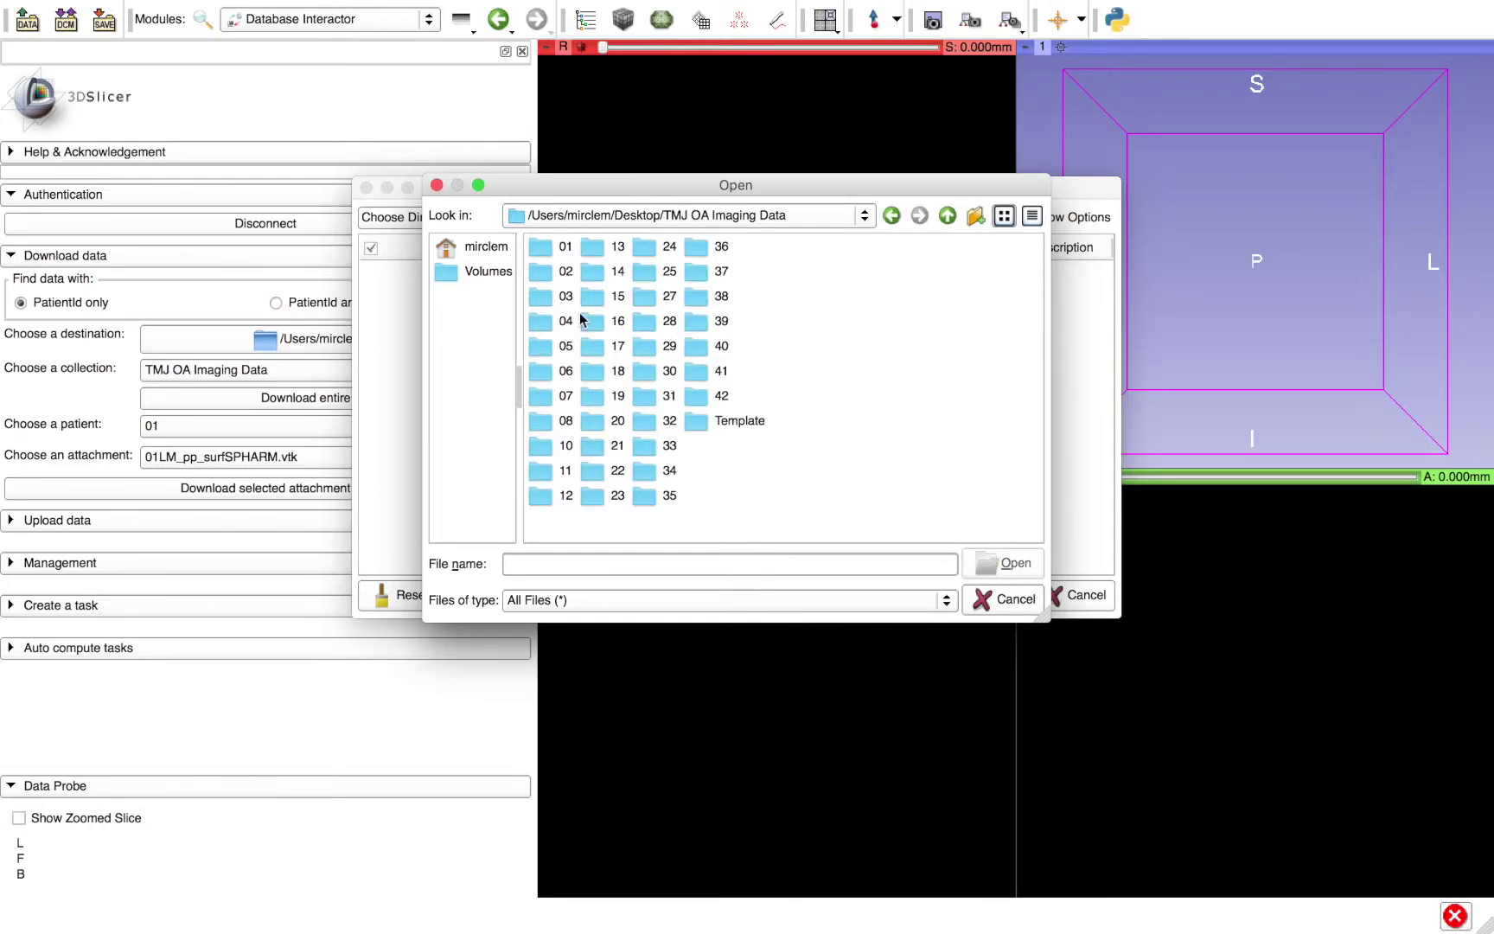
left_click(722, 397)
double_click(722, 398)
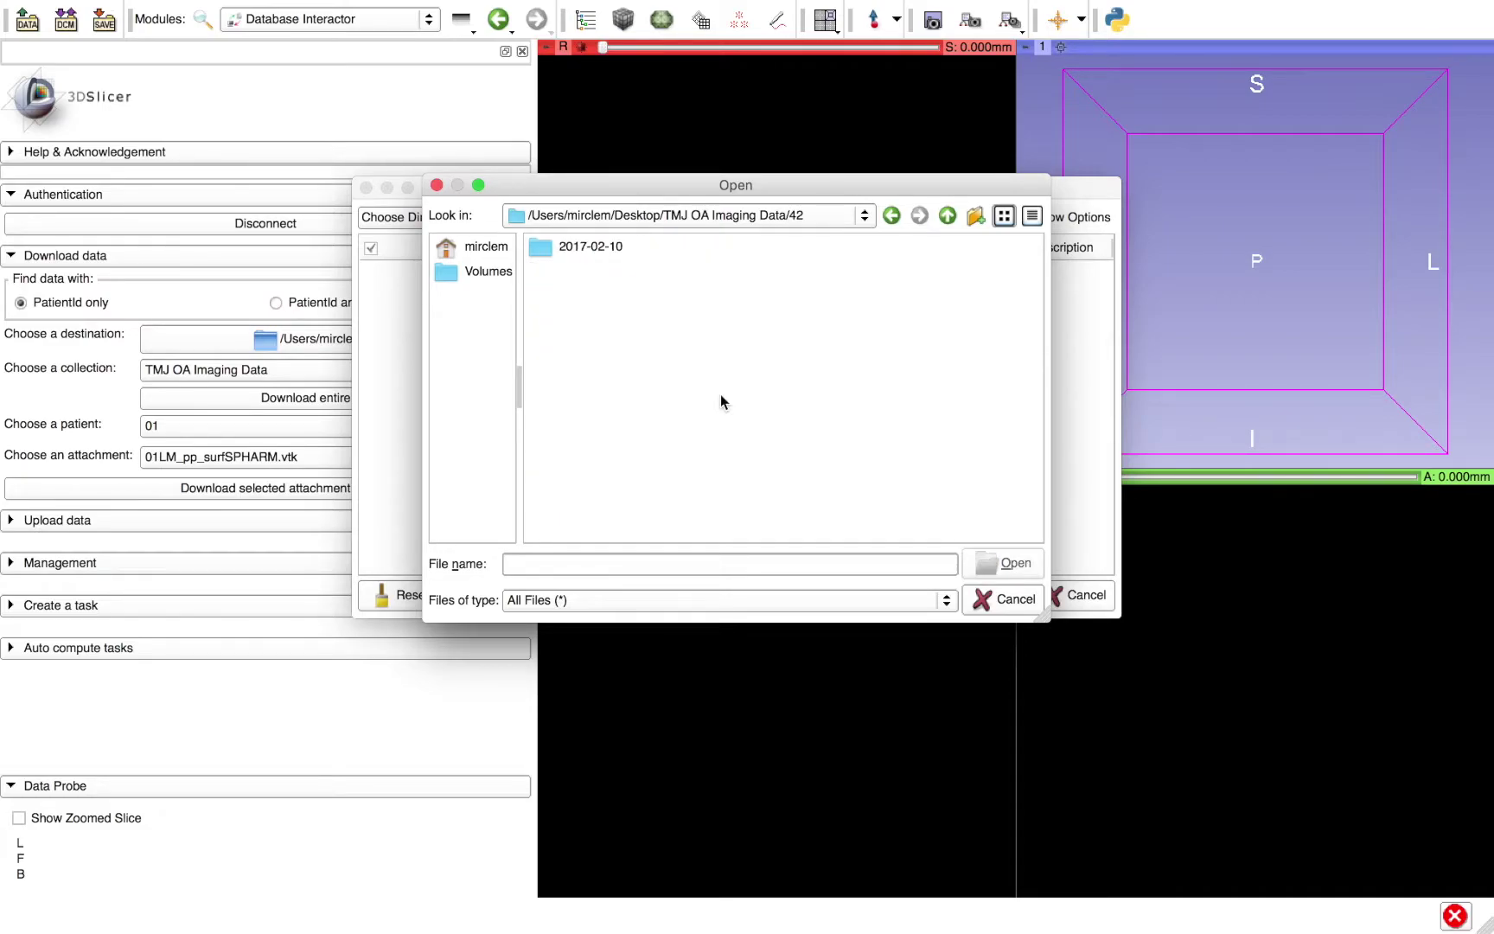
double_click(588, 246)
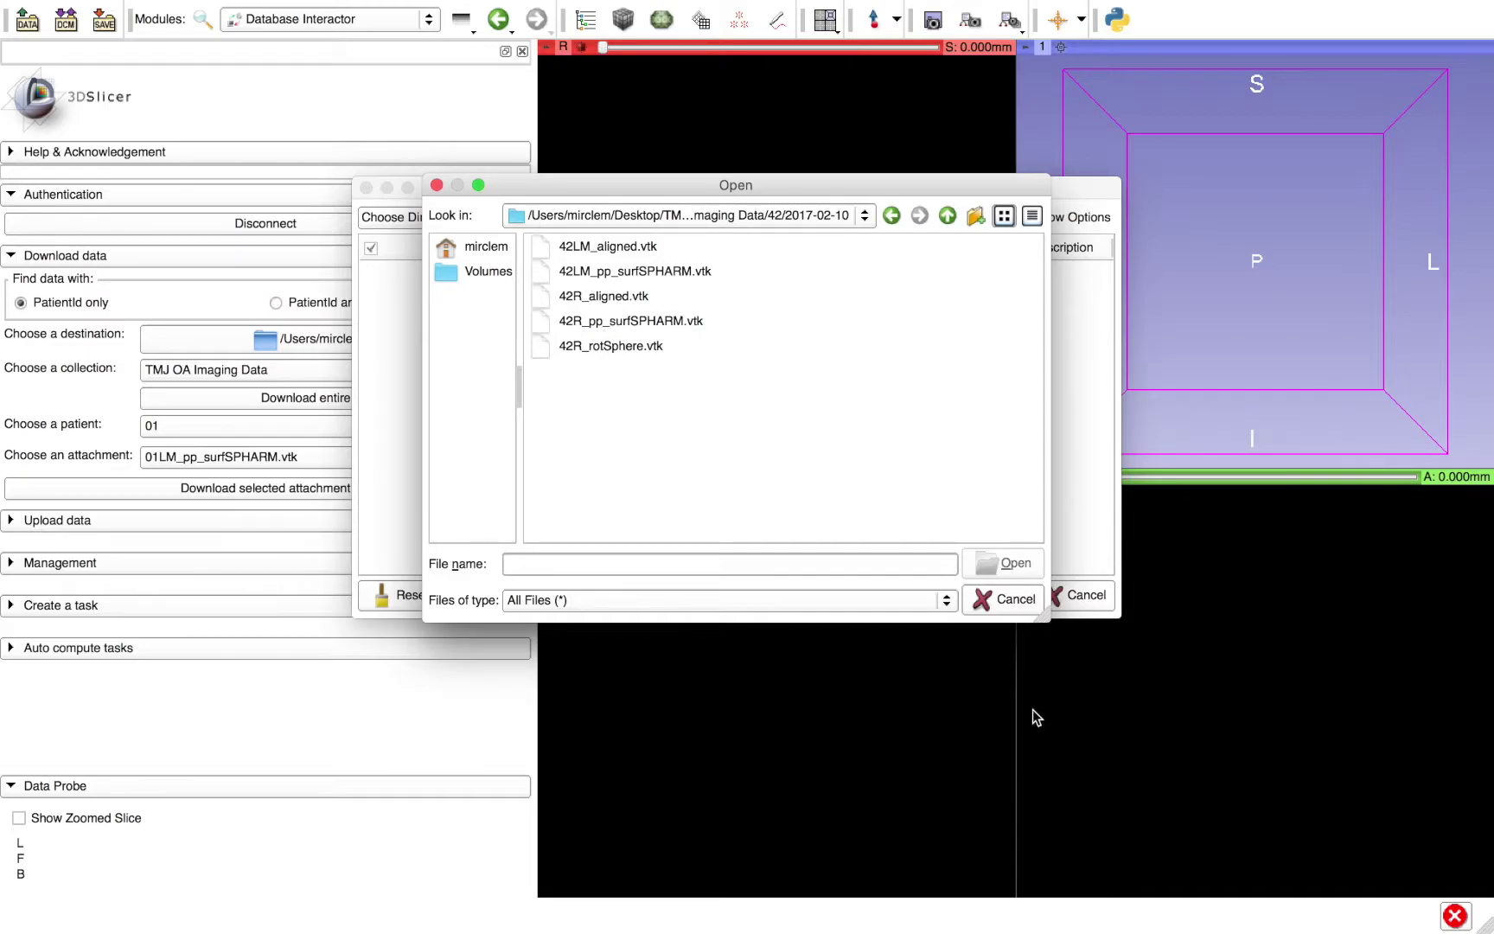
left_click(1001, 600)
left_click(1077, 595)
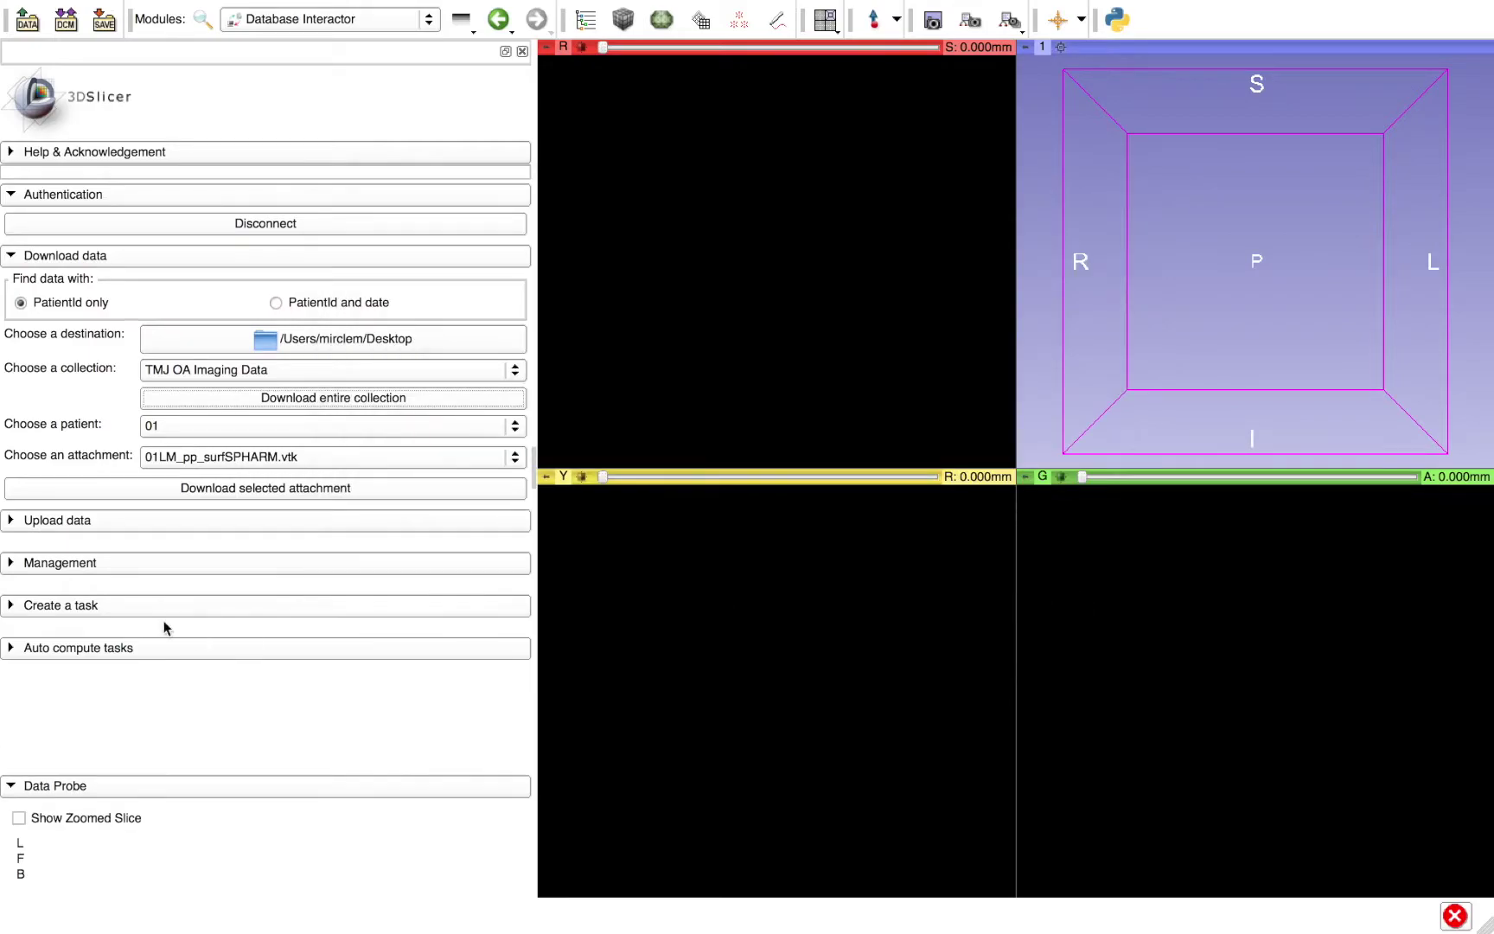
- Download patient 42's 42R_aligned.vtk into the scene and turn the 3D view to face it
left_click(184, 434)
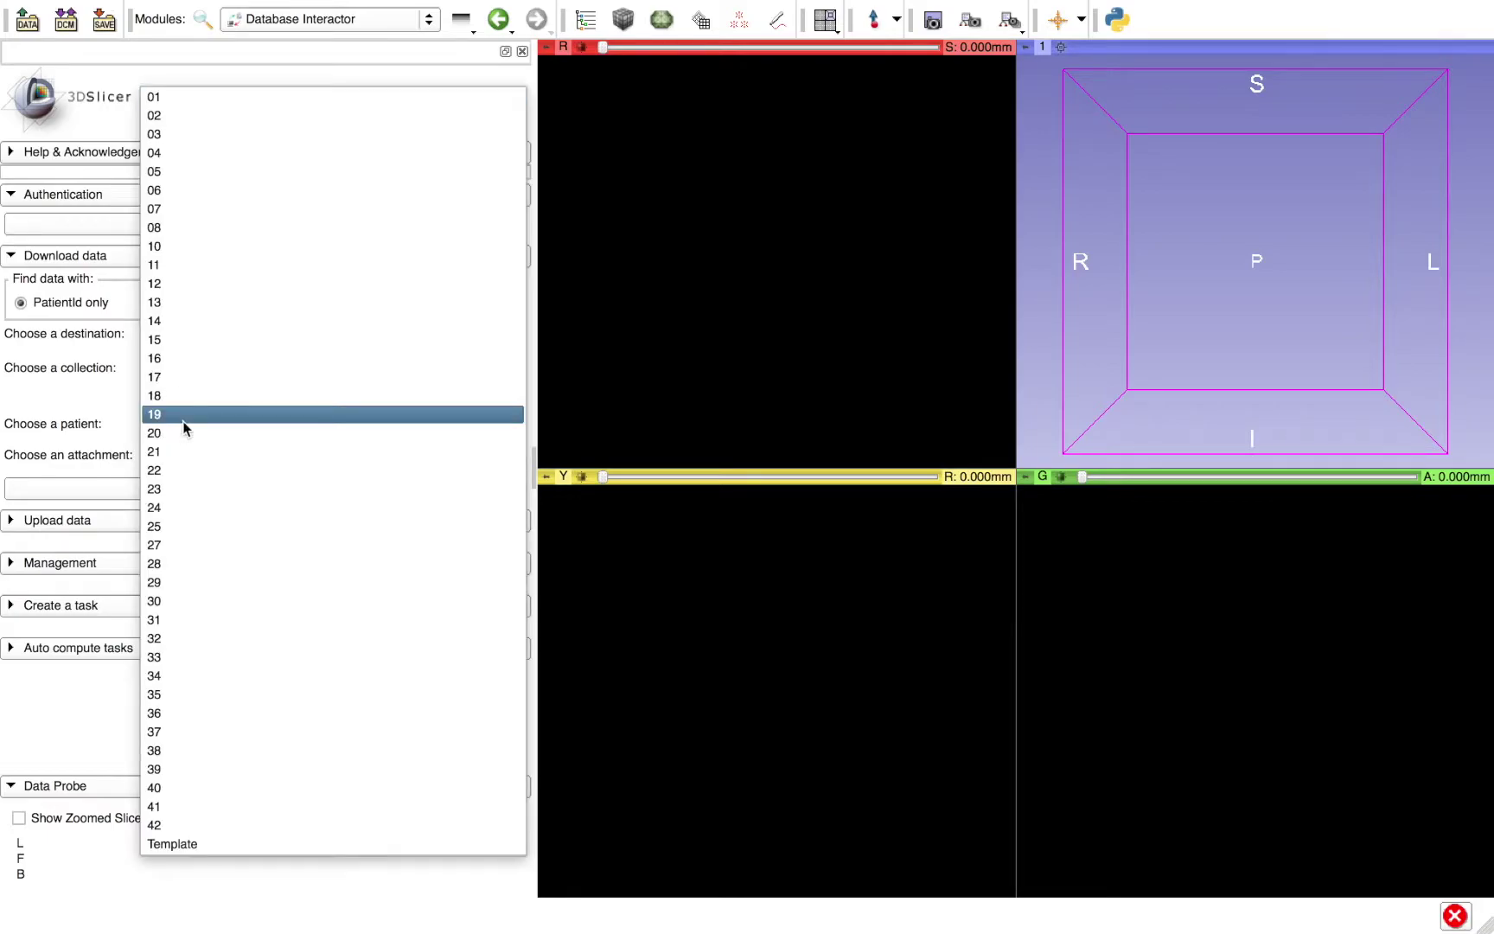
left_click(207, 825)
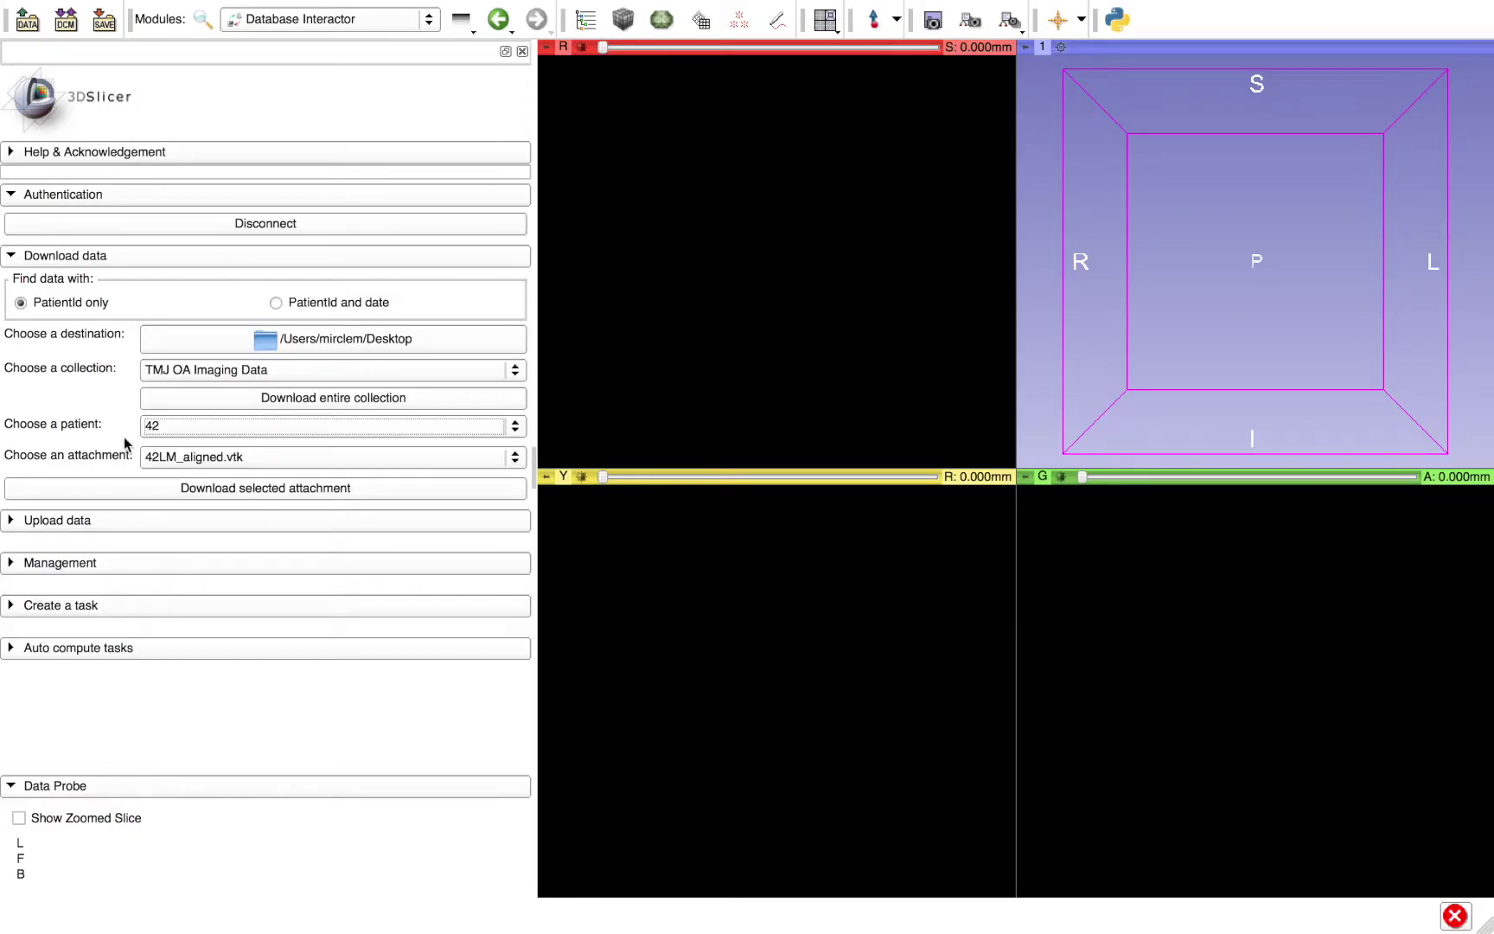
left_click(175, 457)
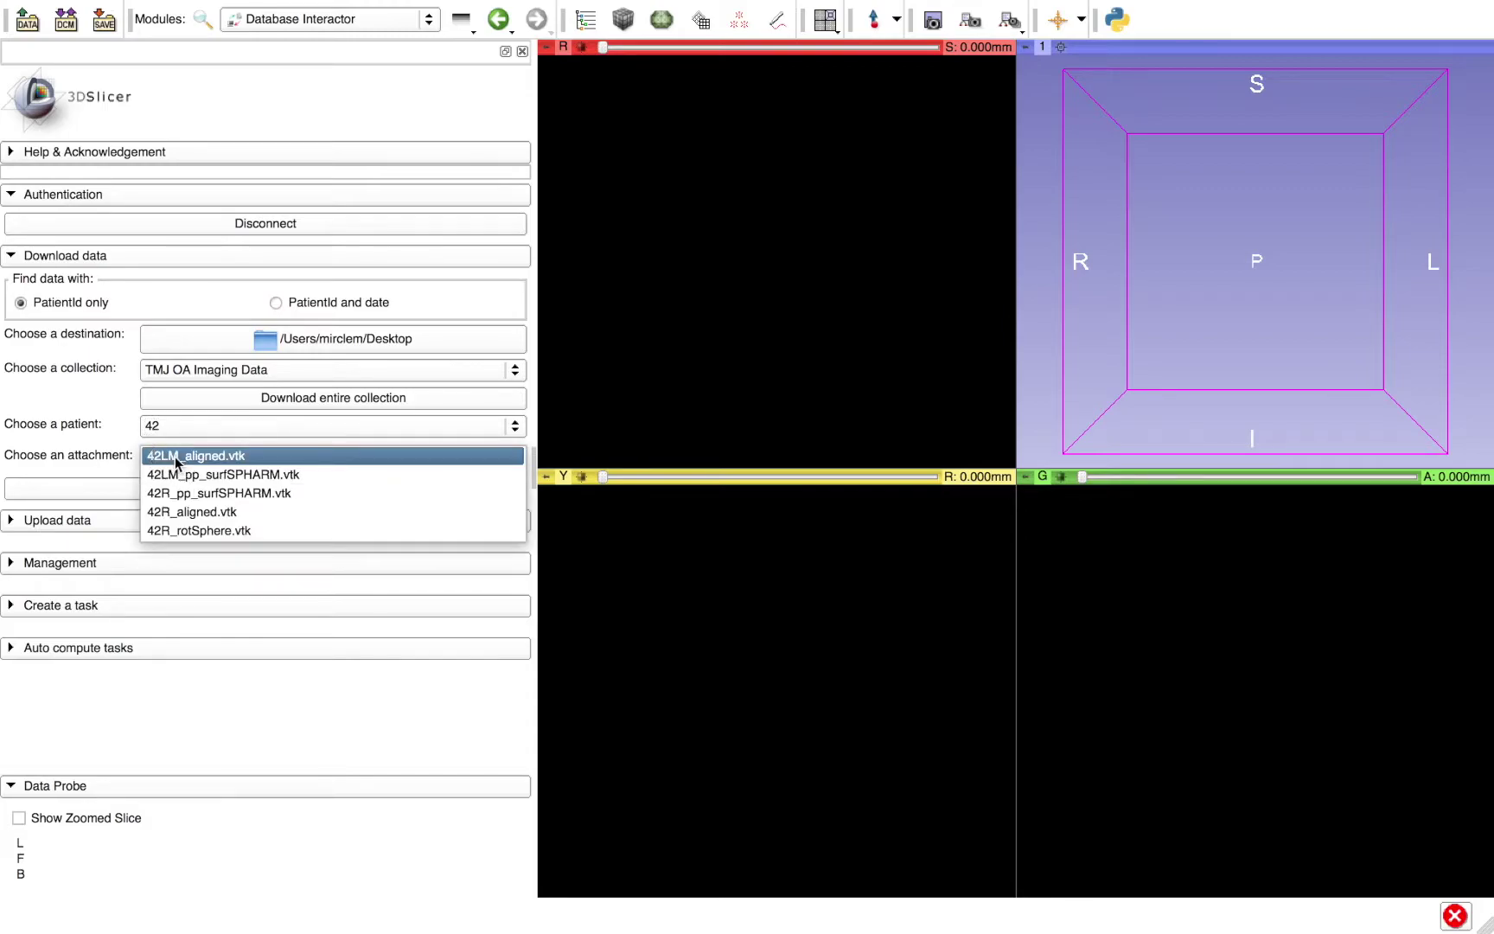
left_click(179, 511)
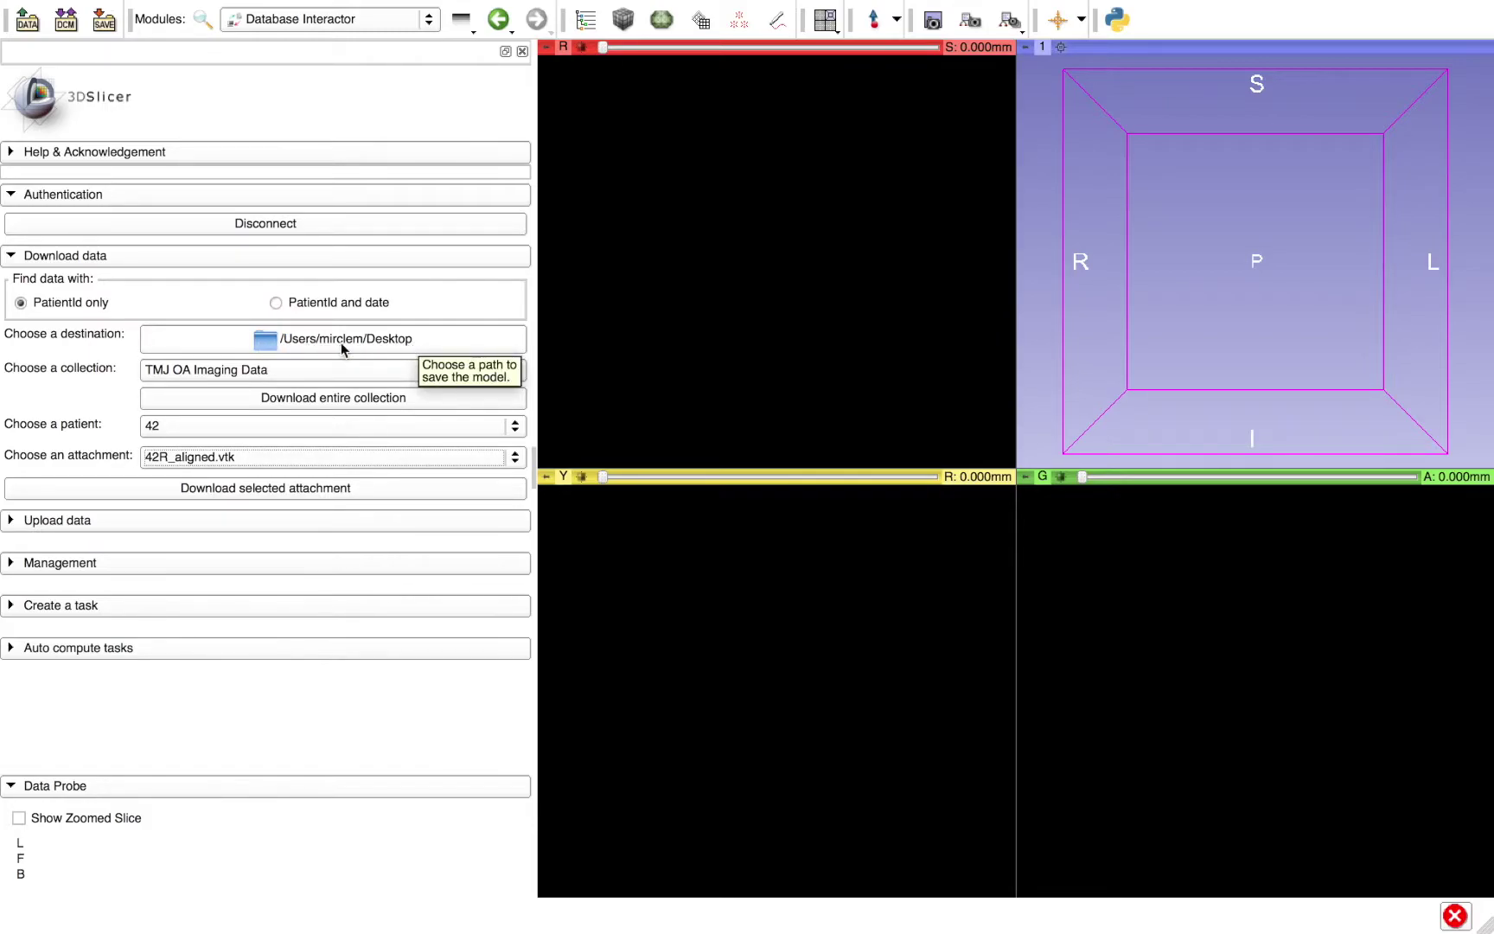
left_click(295, 489)
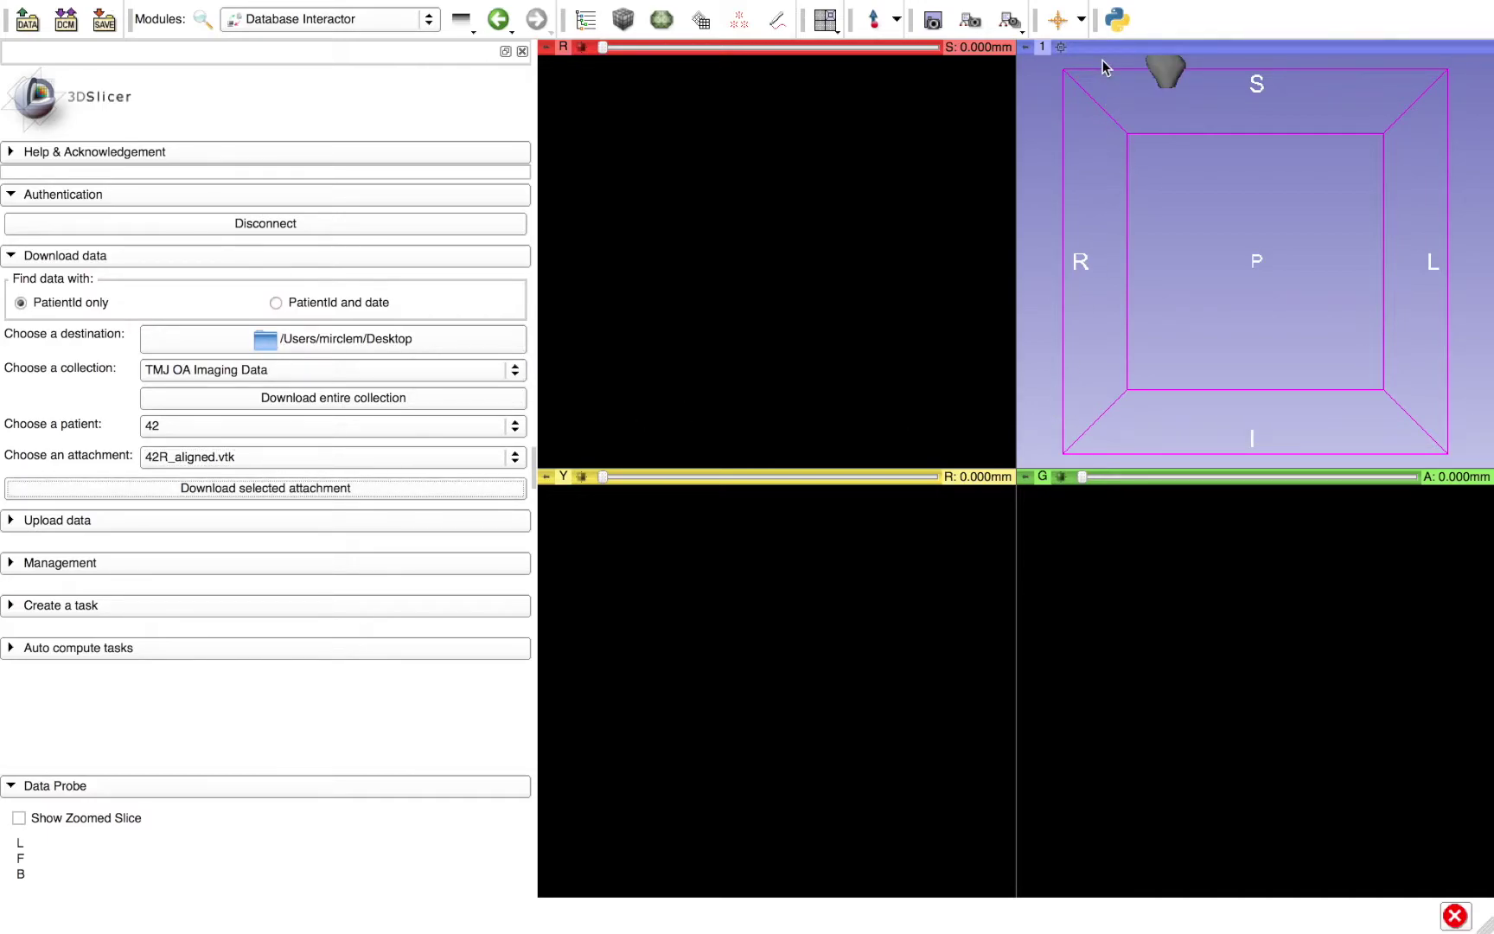
left_click(1060, 47)
scroll(1202, 242, "up", 5)
left_click_drag(1437, 283, 1148, 276)
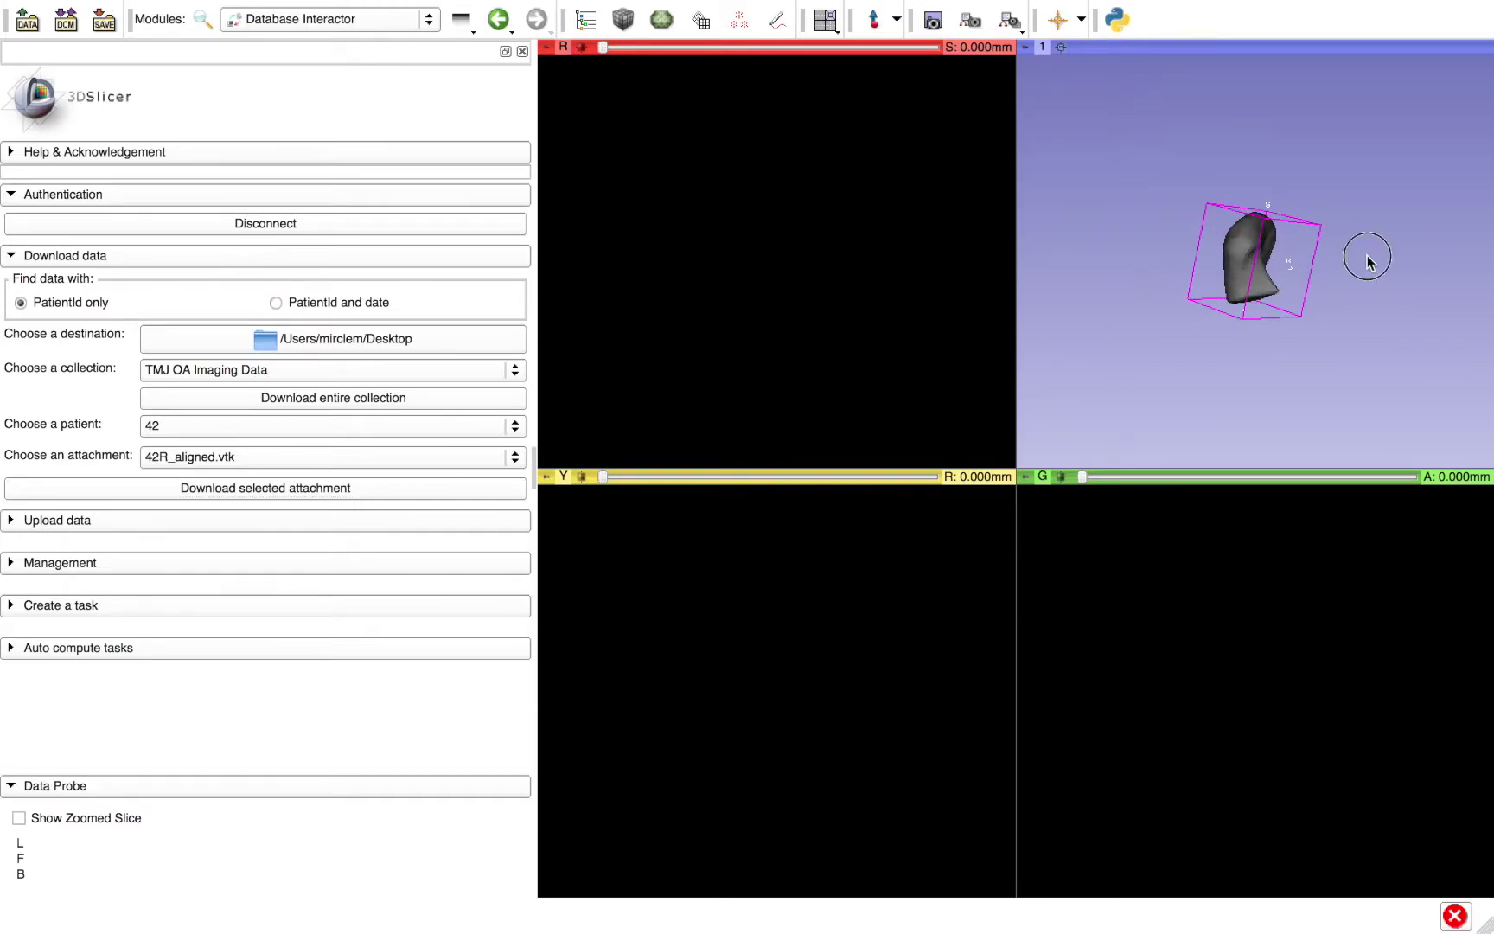
left_click_drag(1364, 257, 1194, 257)
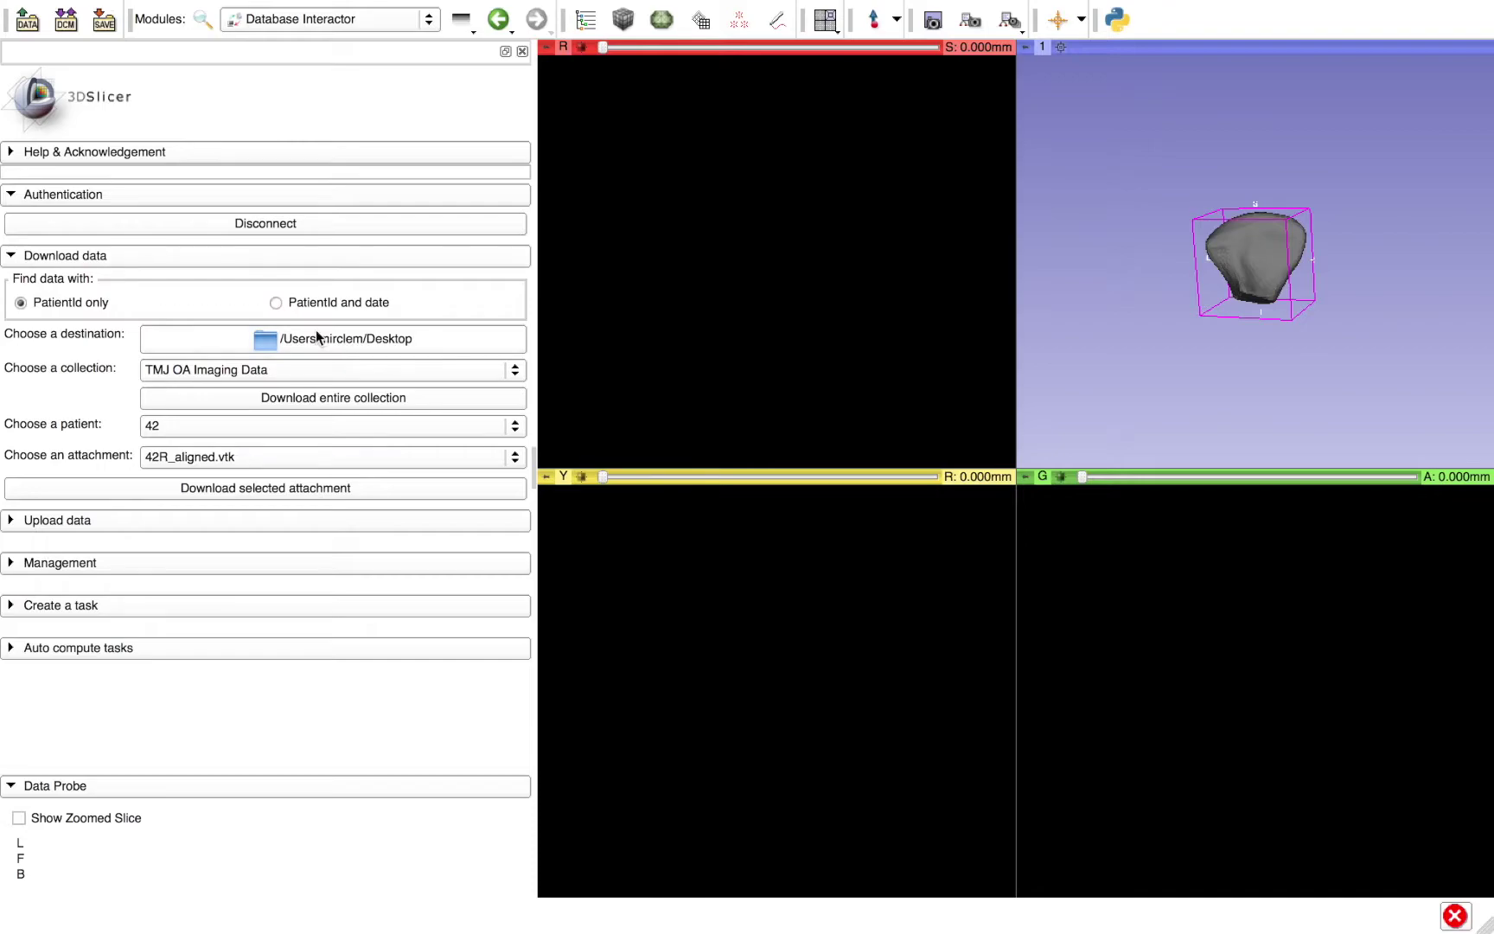
- Locate the downloaded 42R_aligned.vtk on the Desktop without loading, then search by PatientId and date
left_click(37, 34)
left_click(540, 207)
left_click(947, 216)
left_click(947, 215)
left_click(946, 215)
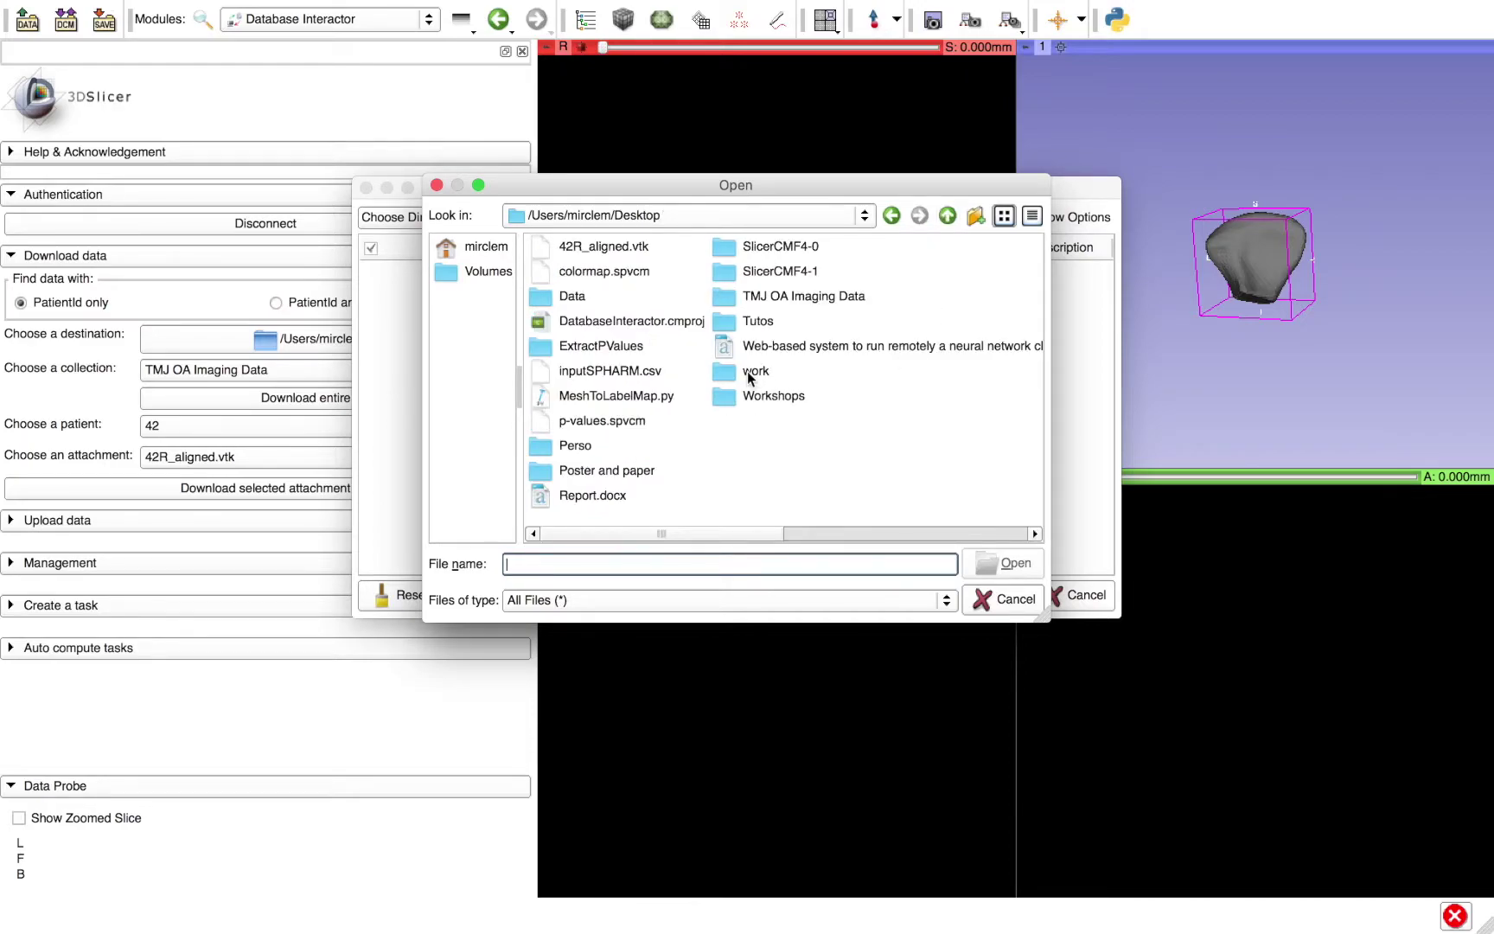
left_click(563, 249)
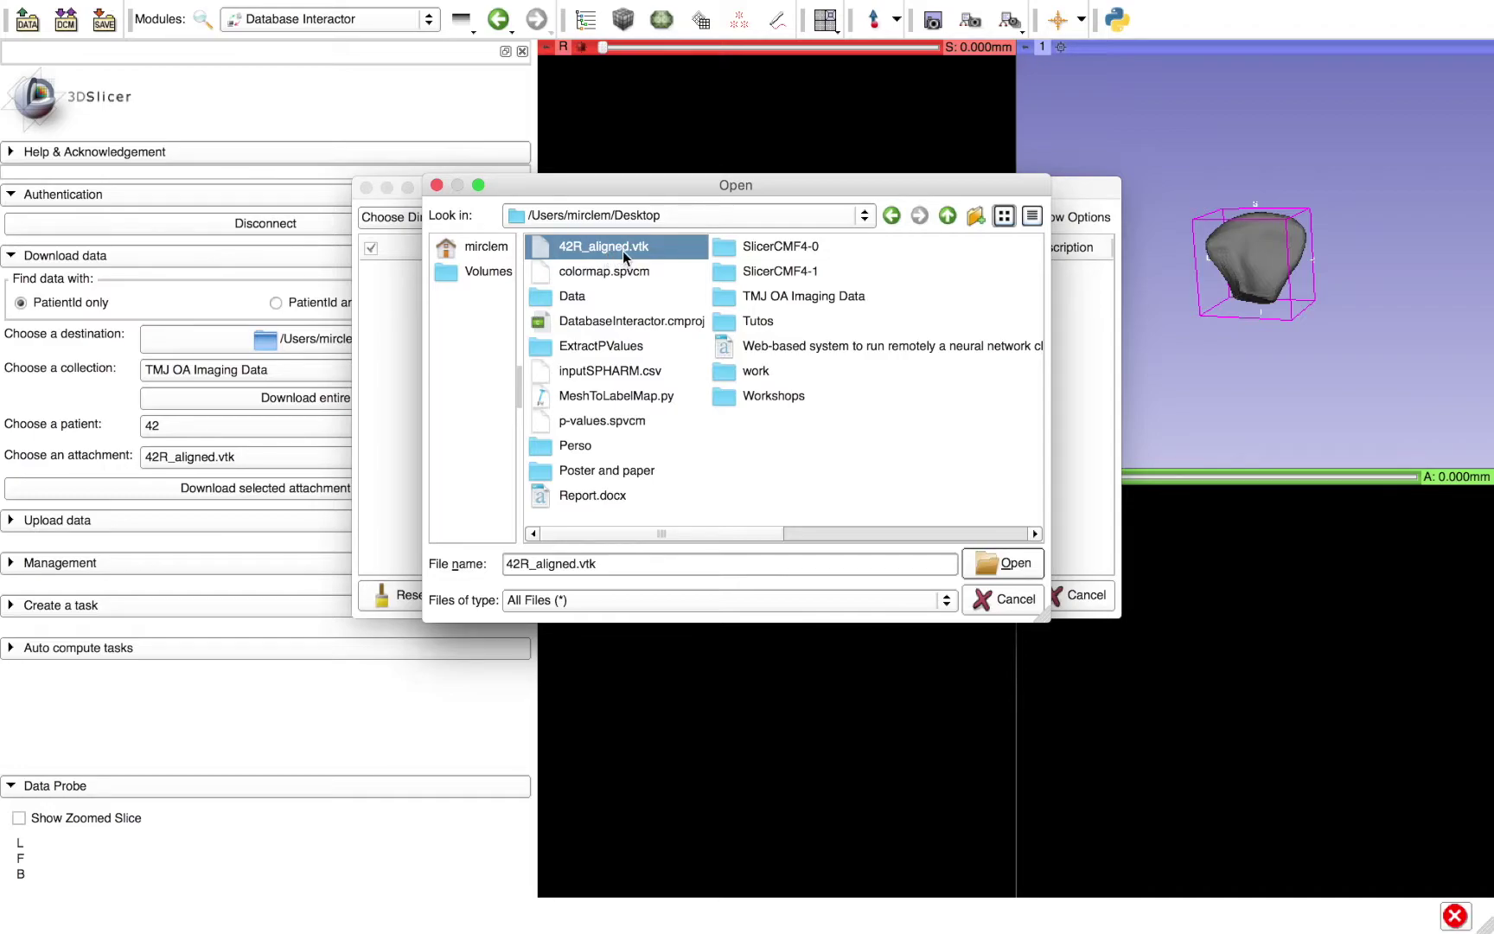
left_click(994, 600)
left_click(1050, 598)
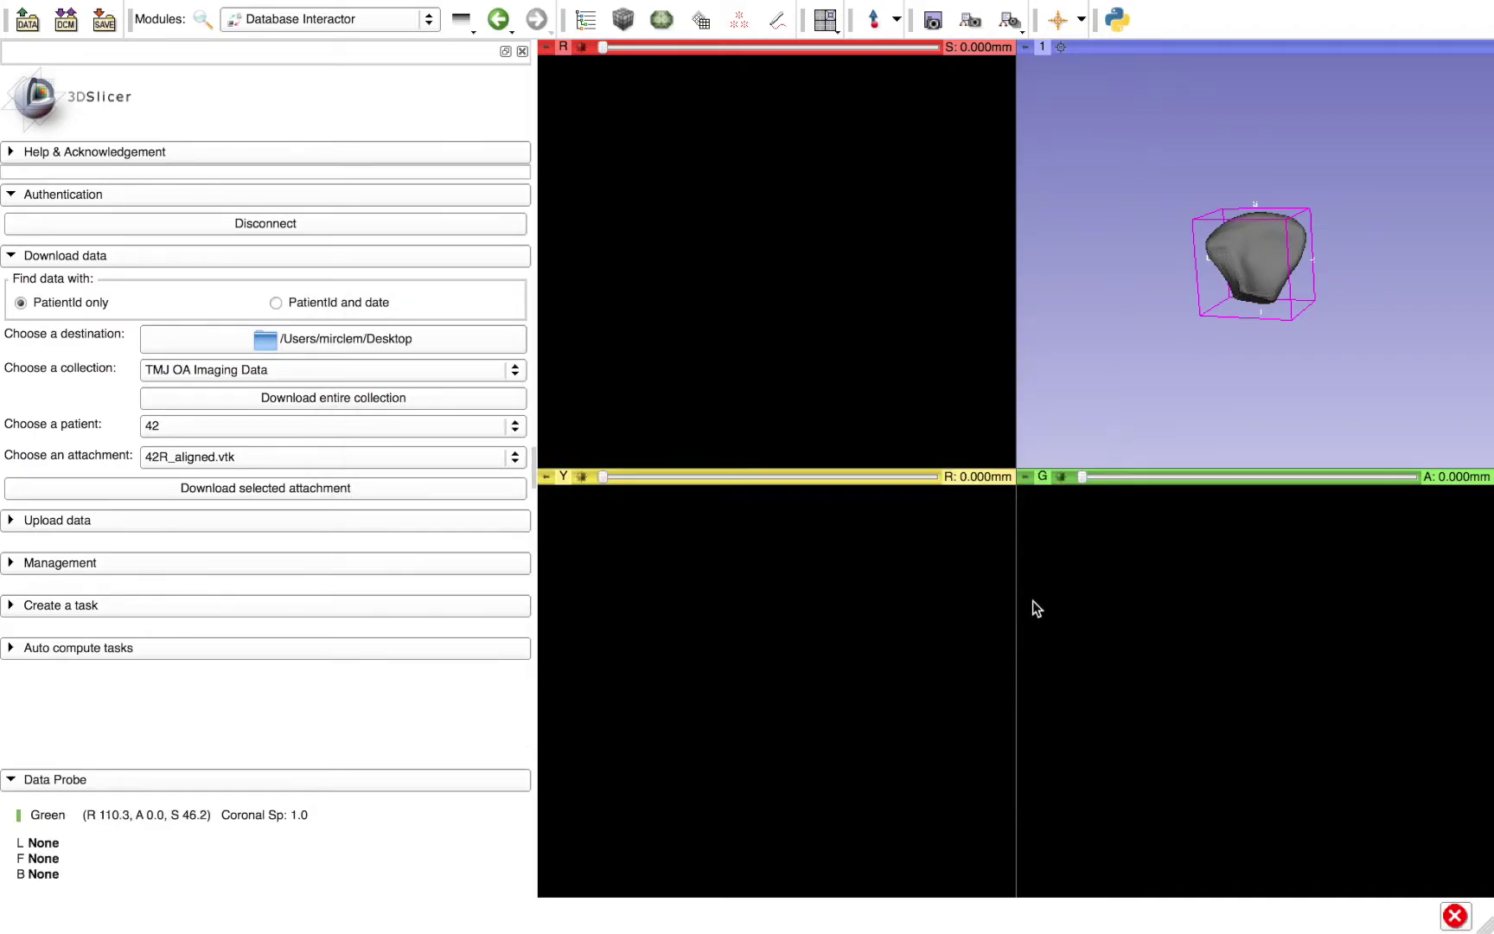
left_click(320, 306)
- Keep patient 42 selected and try dates in June 2017, settling on June 12
scroll(70, 486, "down", 2)
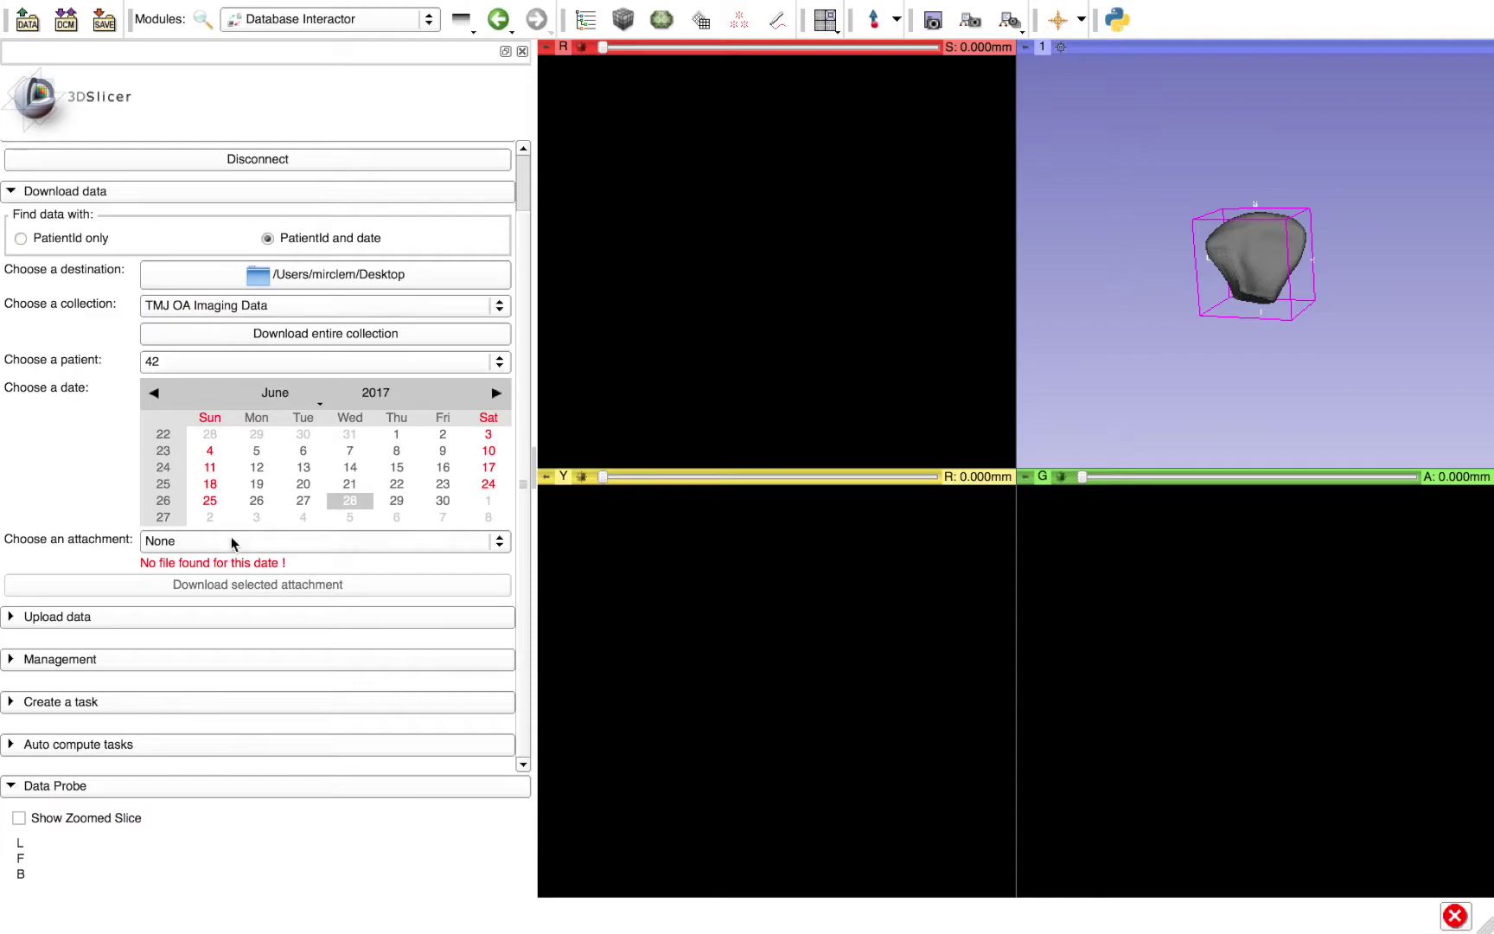
left_click(159, 367)
left_click(103, 367)
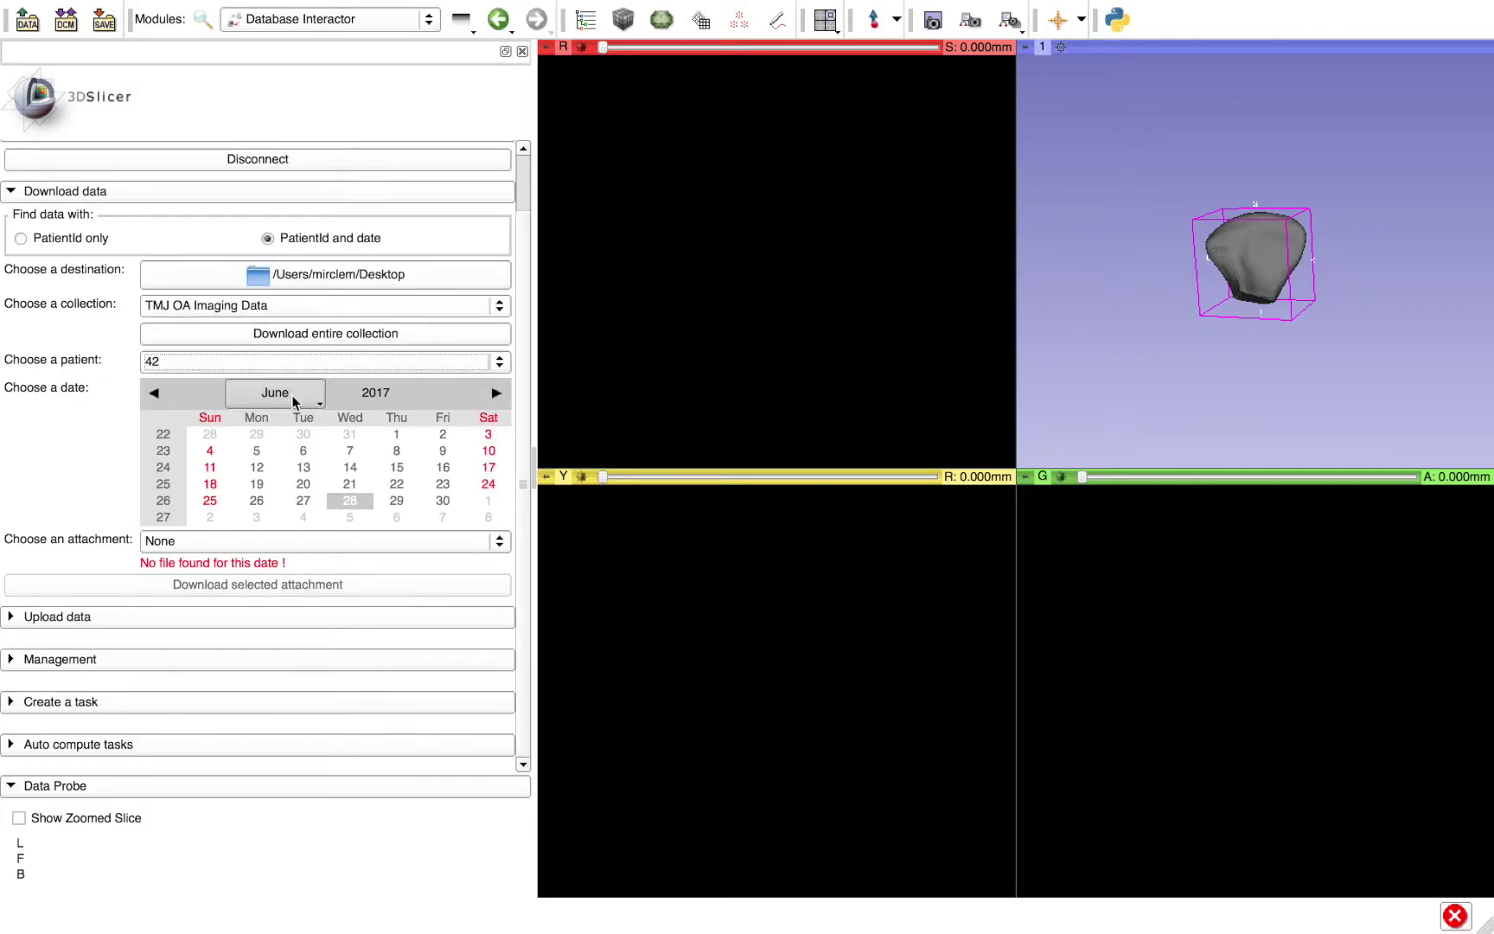
left_click(442, 467)
left_click(257, 467)
left_click(488, 484)
left_click(257, 467)
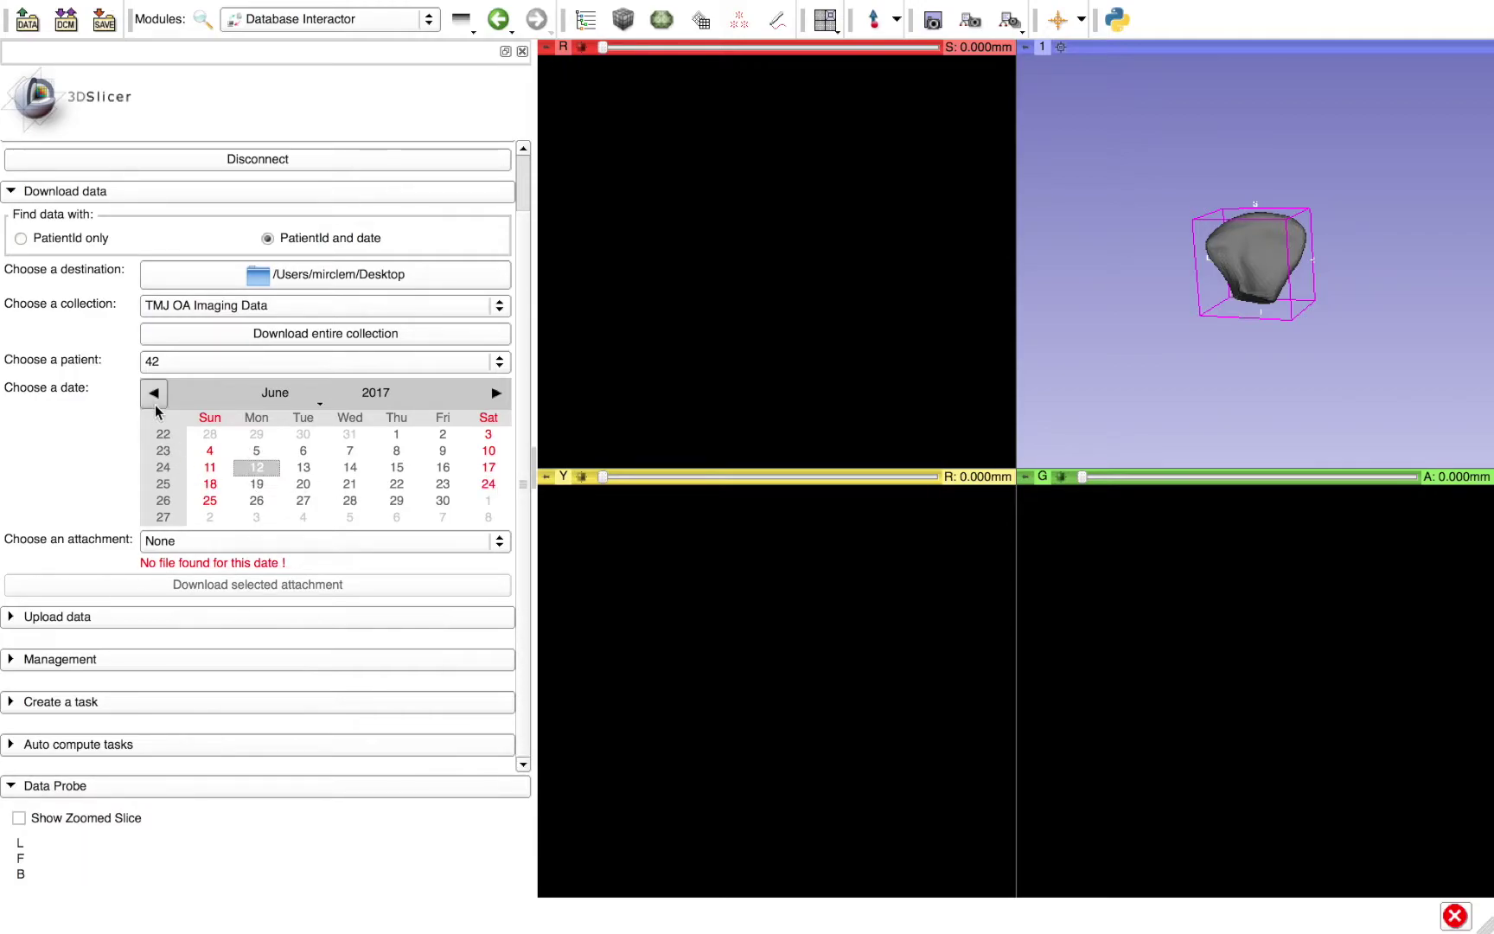
- Switch the date to February 10, 2017, choose 42LM_aligned.vtk, and collapse Download data
left_click(155, 394)
left_click(156, 394)
left_click(155, 394)
left_click(156, 394)
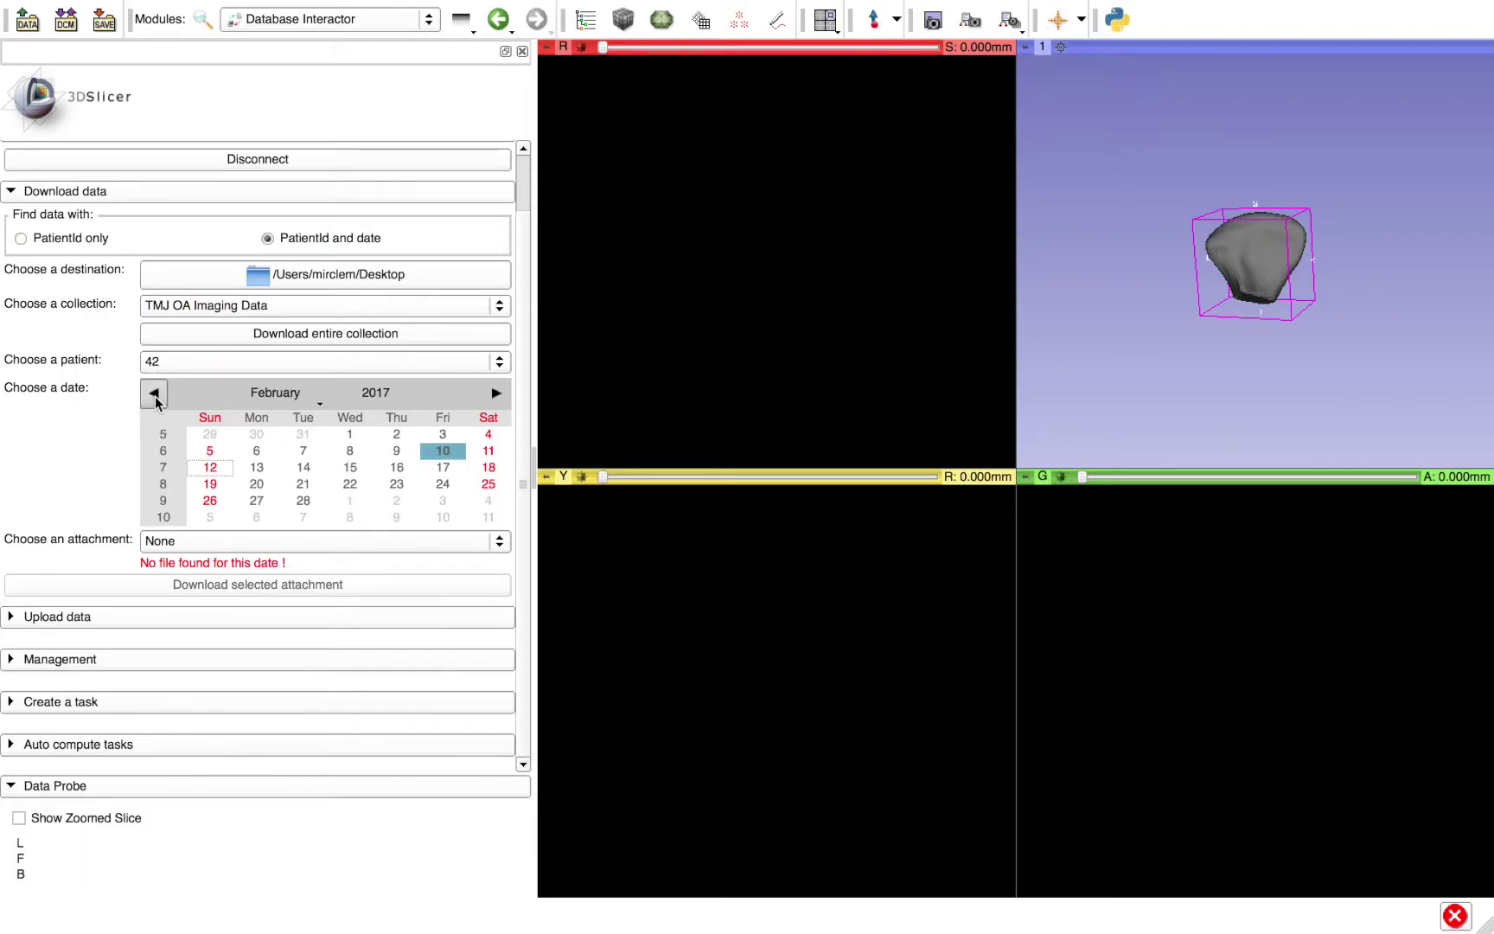
left_click(443, 452)
left_click(190, 554)
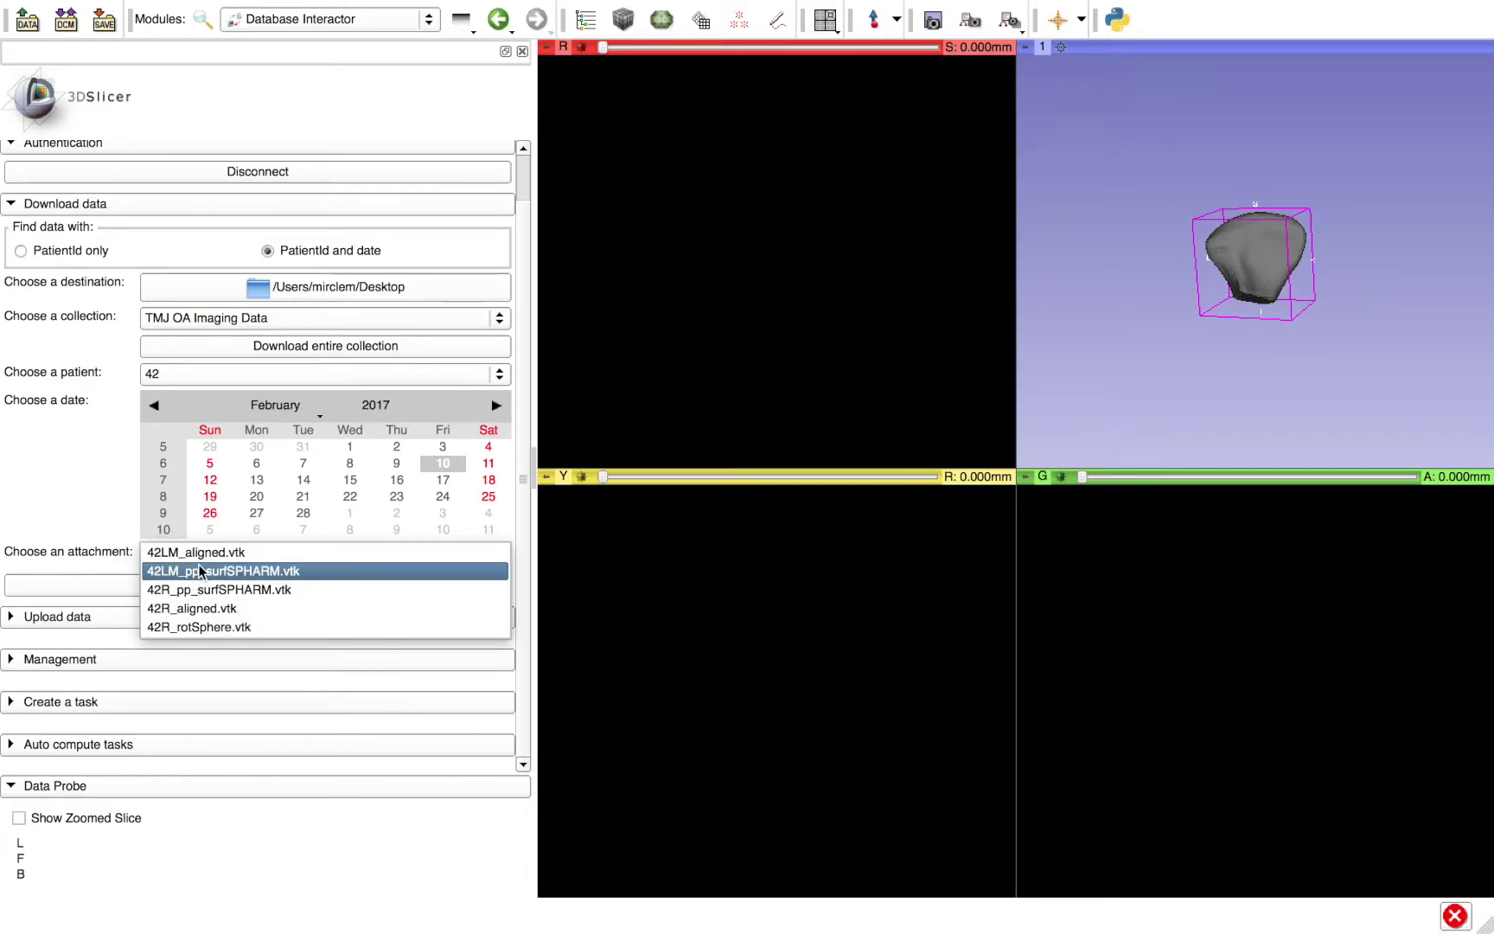
left_click(89, 531)
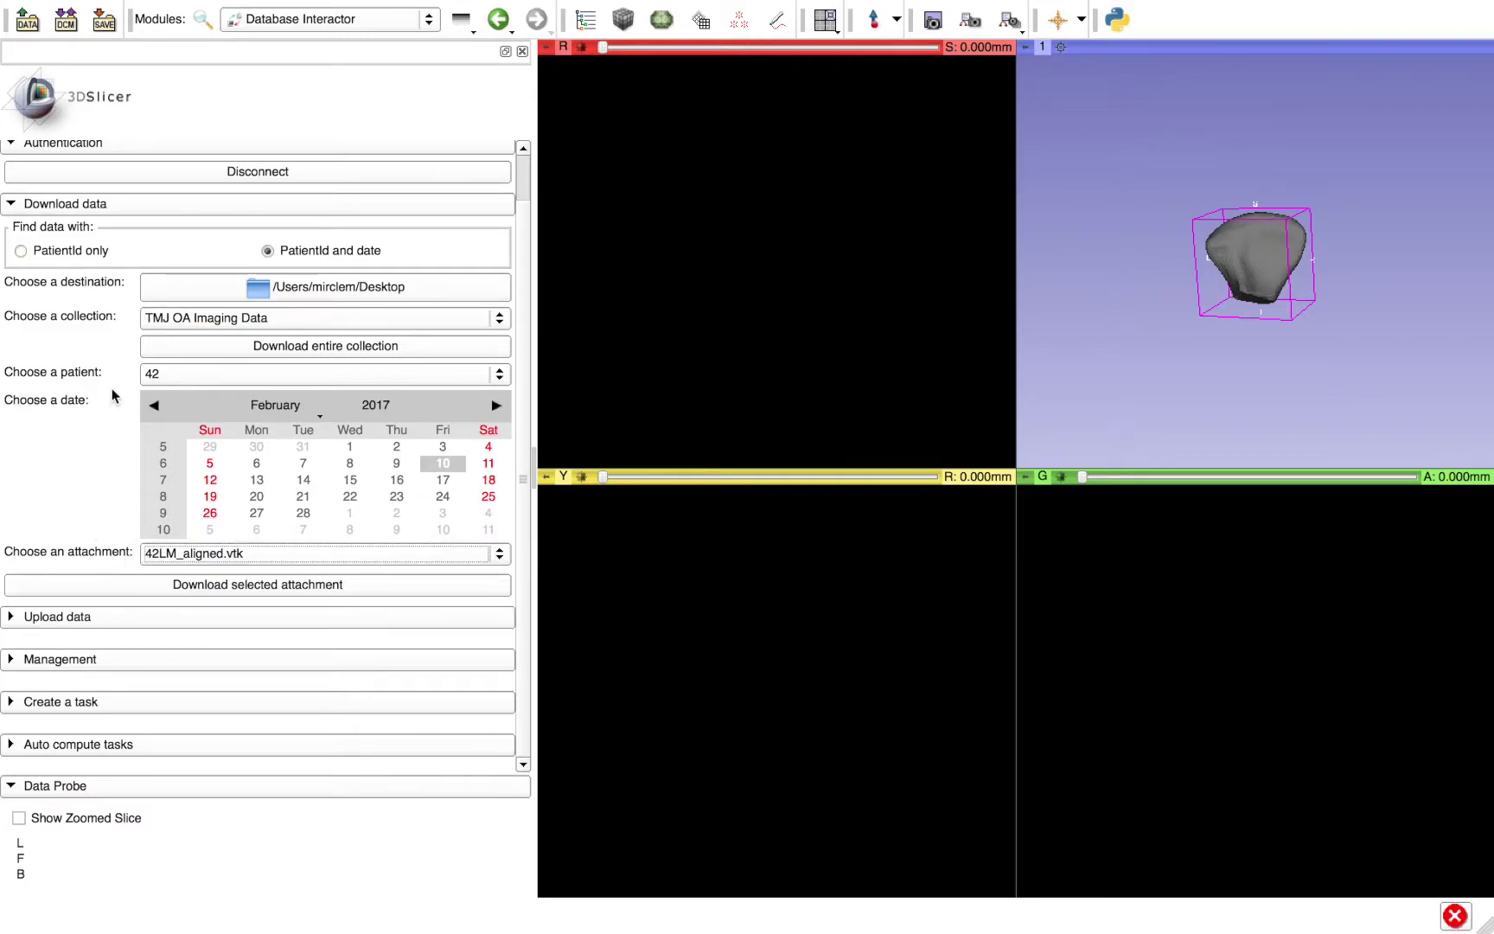
left_click(98, 212)
- Expand Upload data and briefly mark, then unmark, patient 30's 2017-02-10 files
left_click(101, 299)
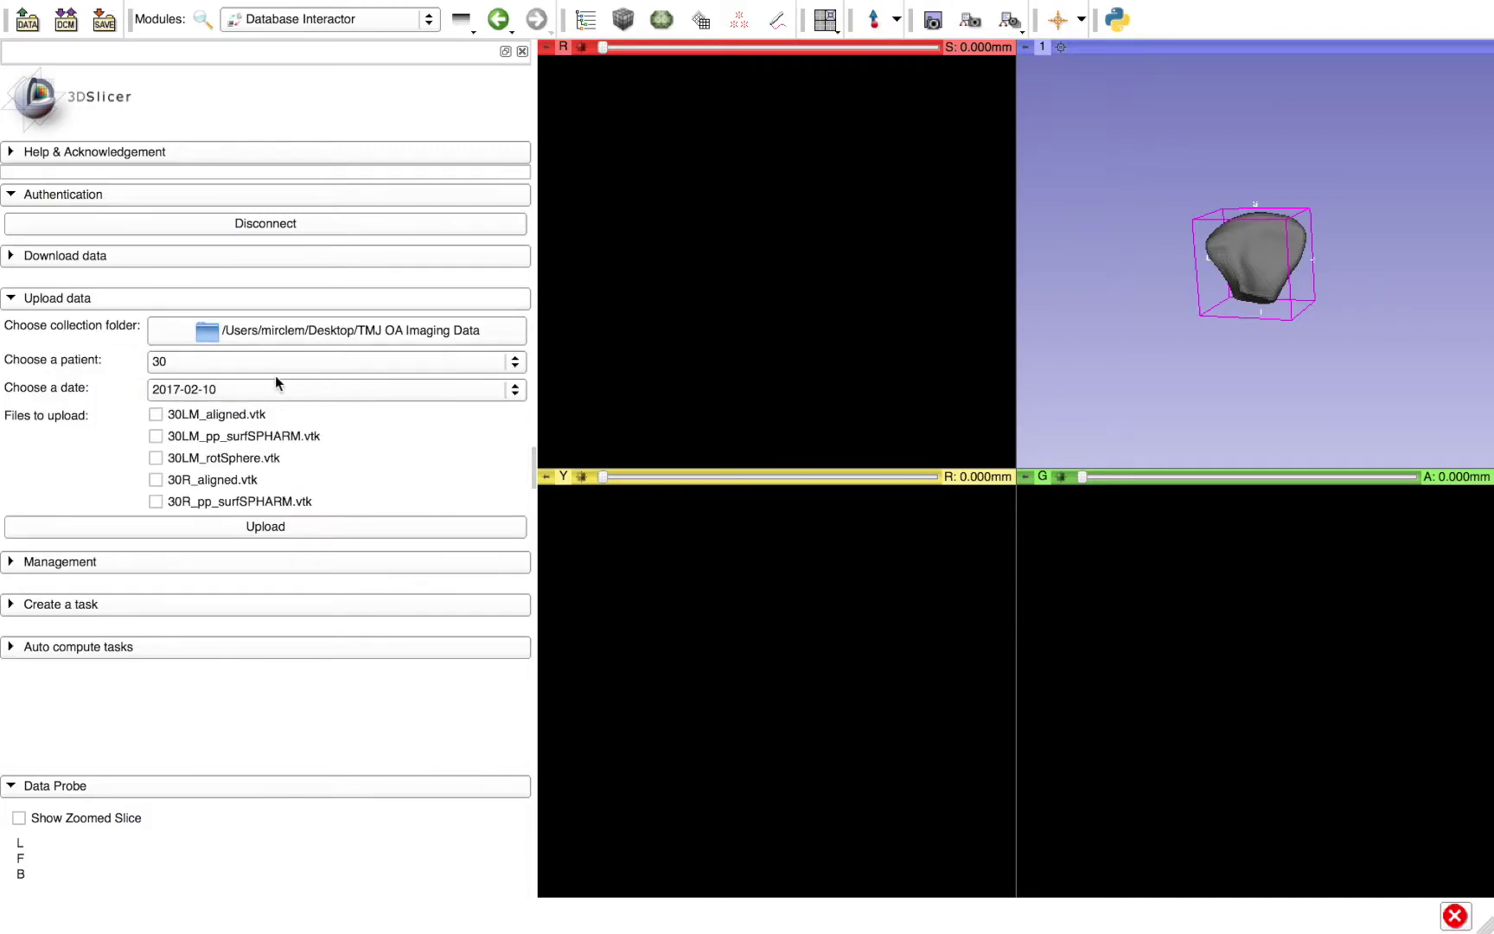
left_click(267, 368)
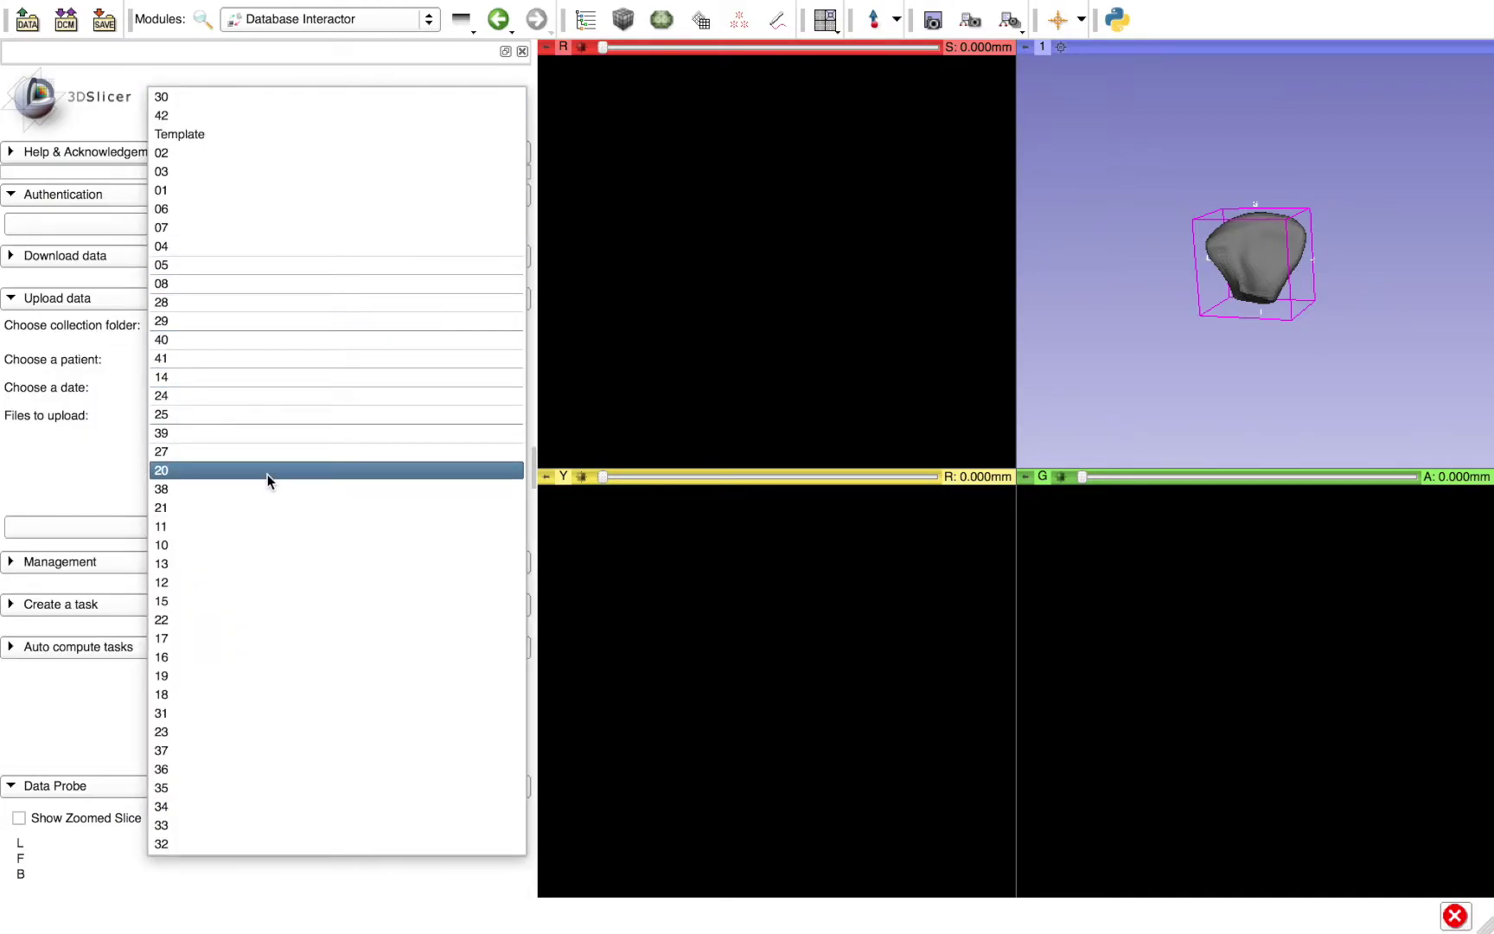
left_click(97, 433)
left_click(243, 390)
left_click(243, 388)
left_click(157, 415)
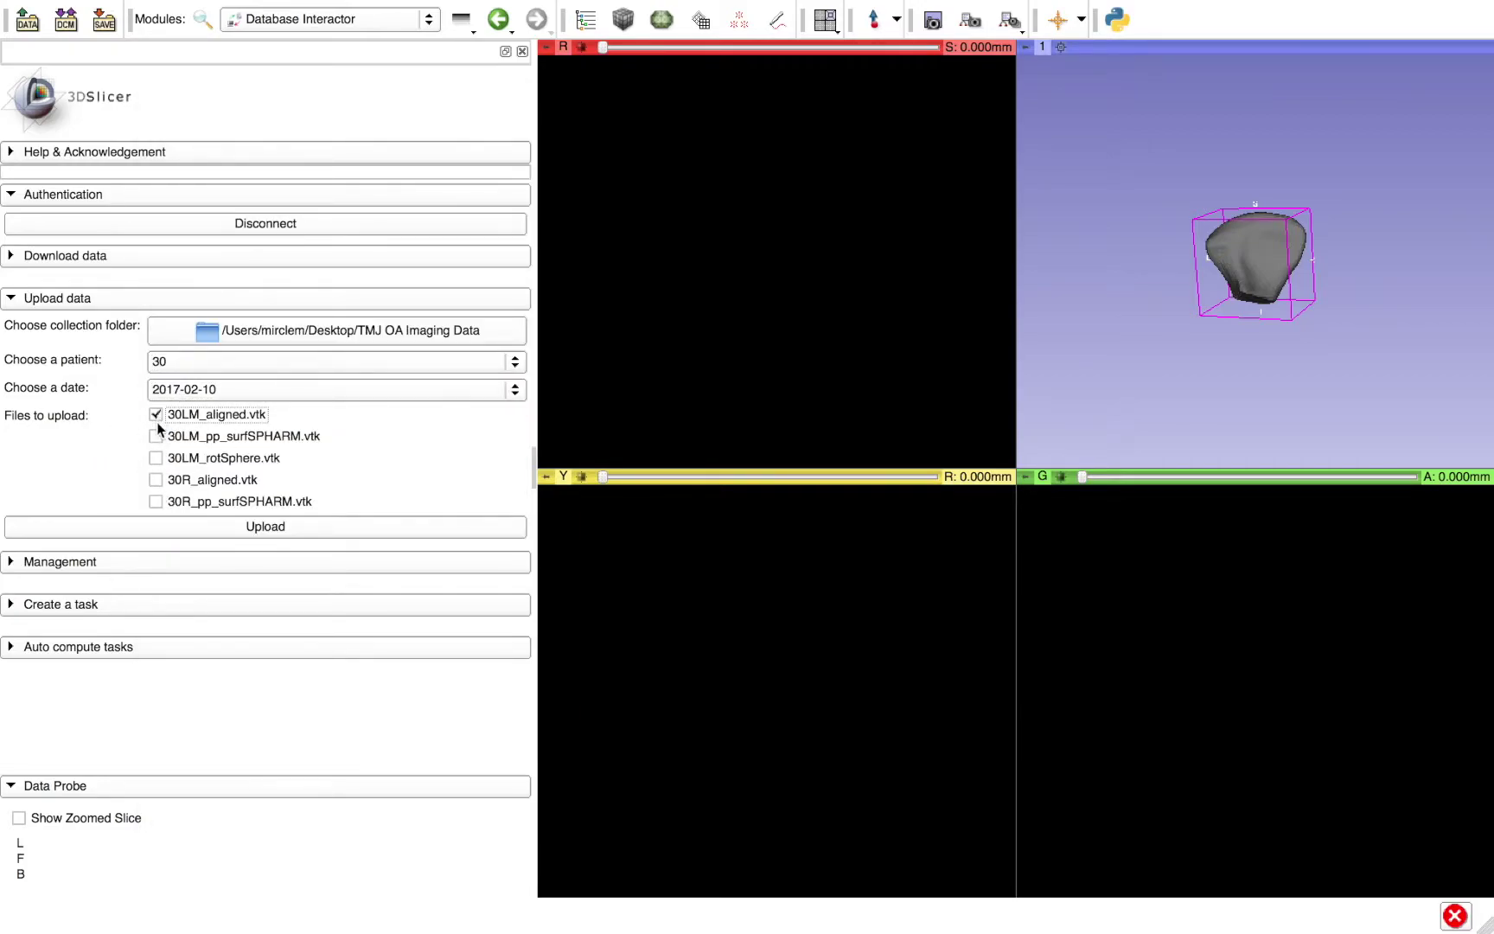
left_click(156, 436)
left_click(157, 435)
left_click(156, 414)
- Set the collection folder to TMJ OA Imaging Data and upload Template's 42R_aligned_1.vtk
left_click(235, 331)
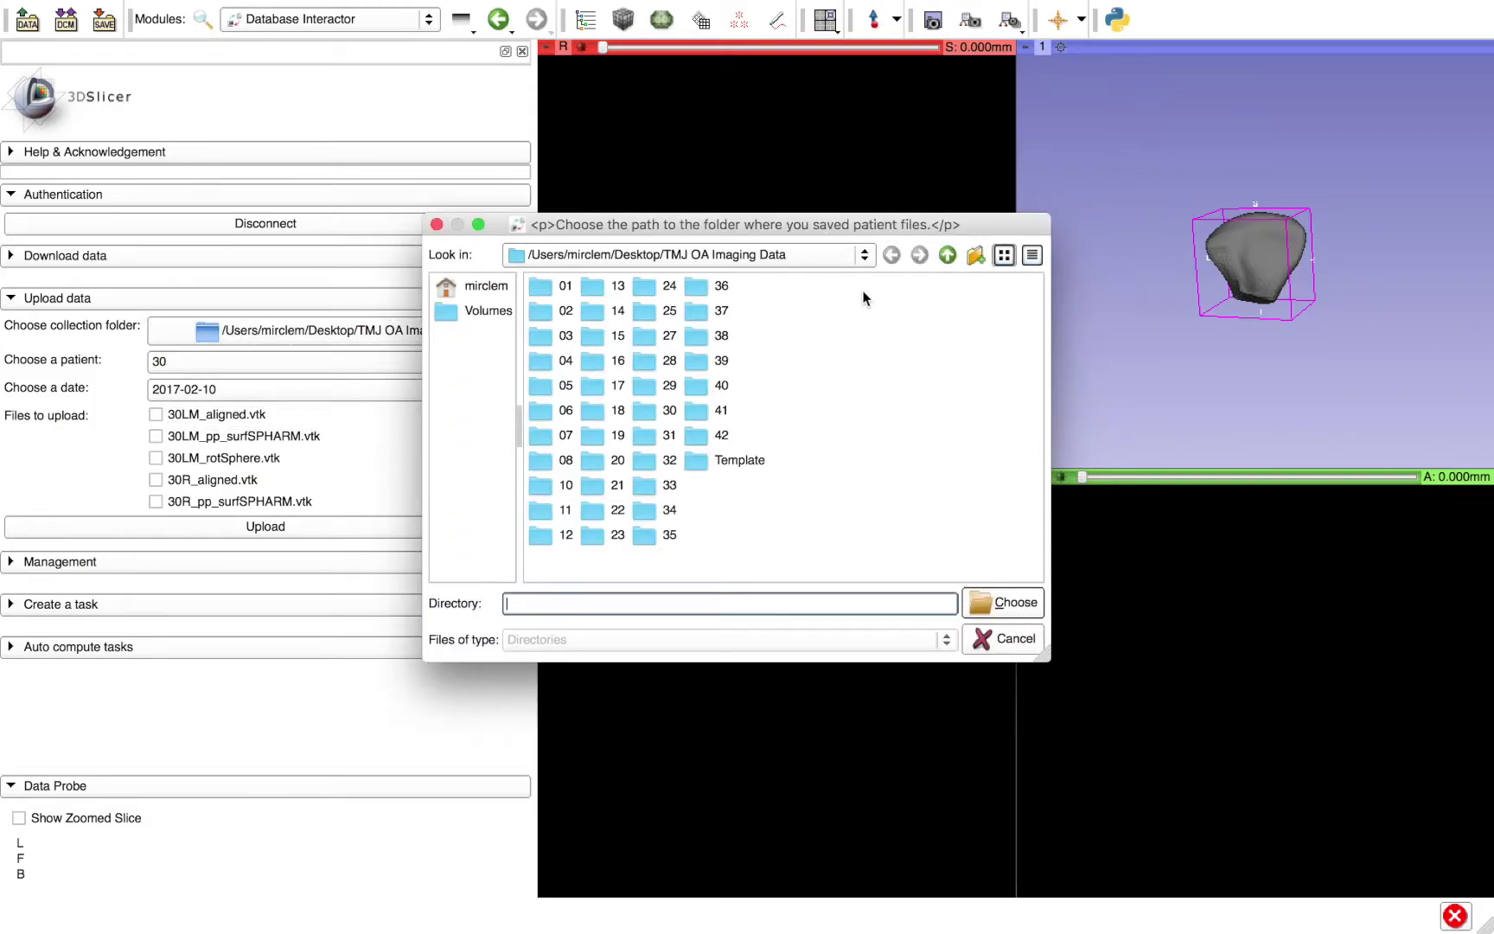
left_click(948, 254)
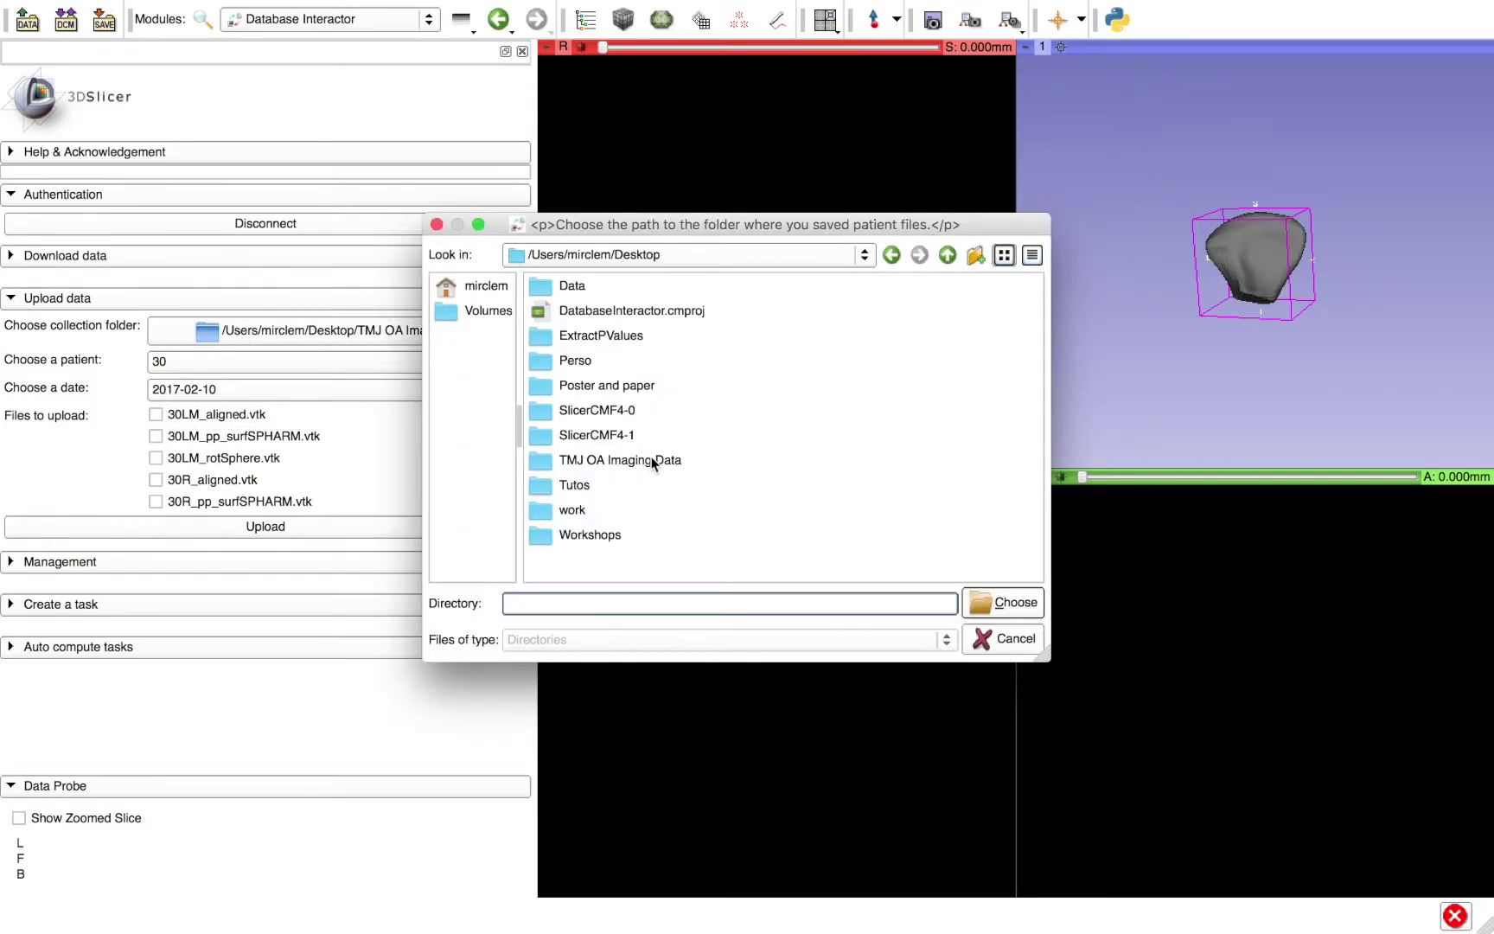
left_click(651, 459)
left_click(1002, 602)
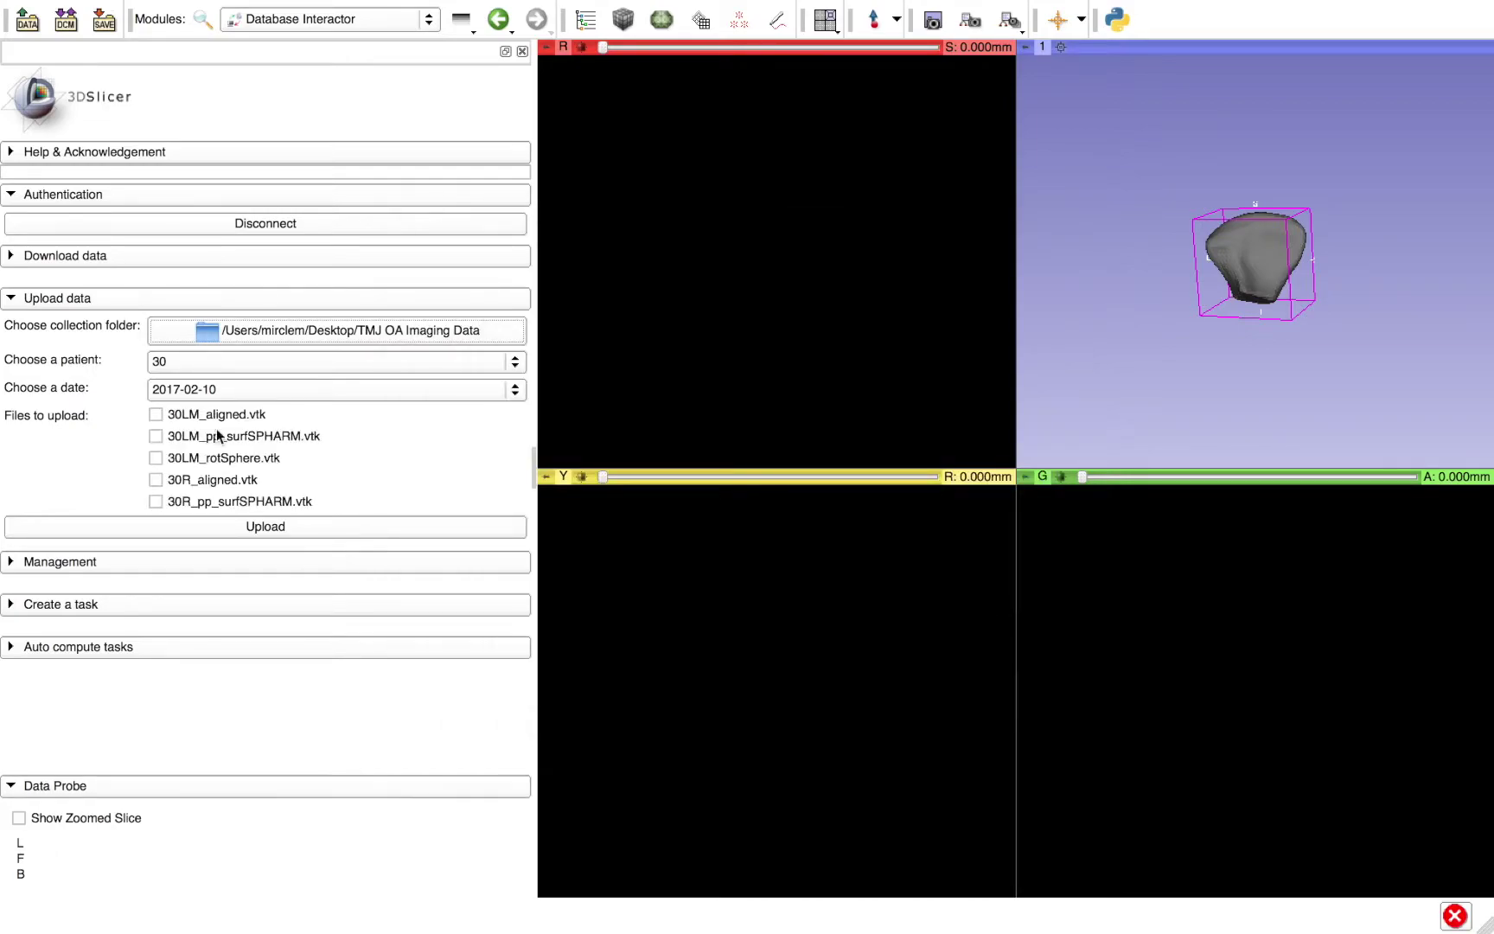
left_click(197, 361)
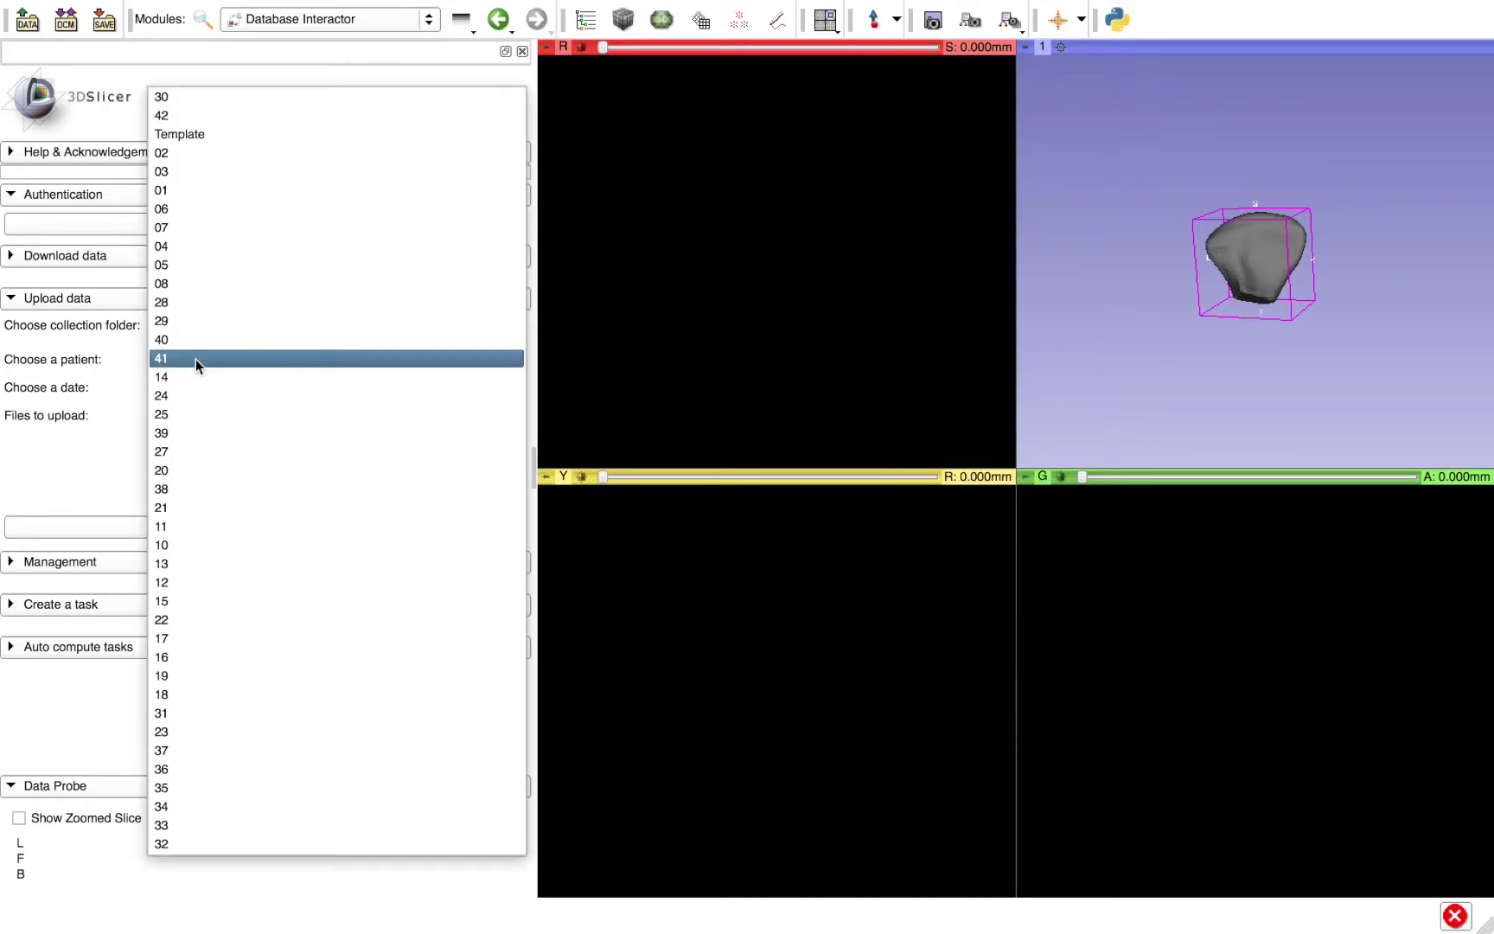
left_click(172, 136)
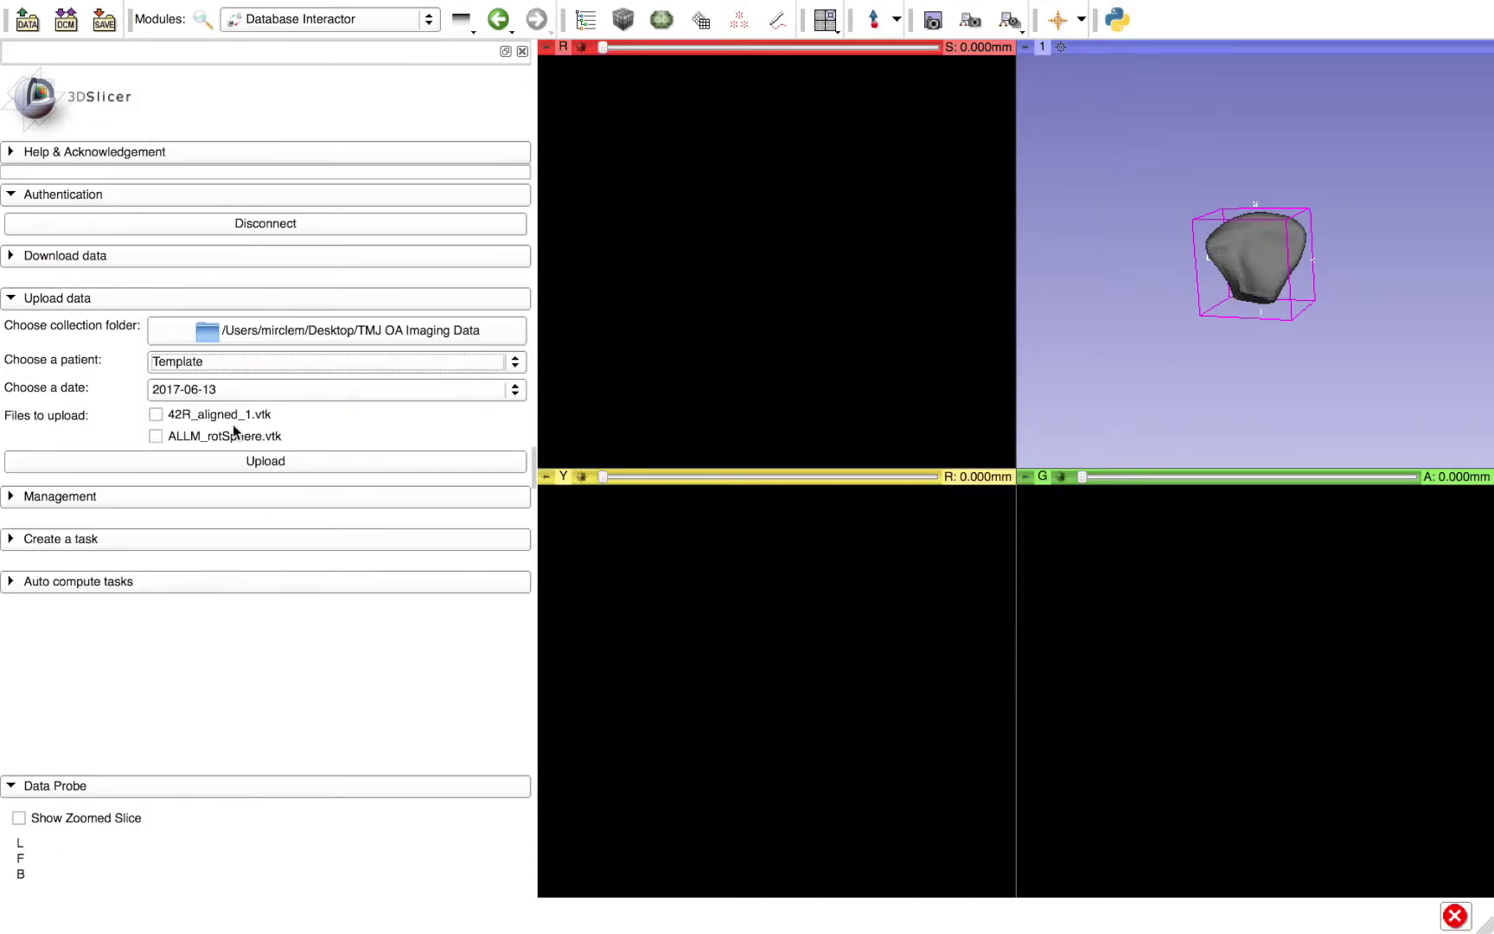
left_click(157, 415)
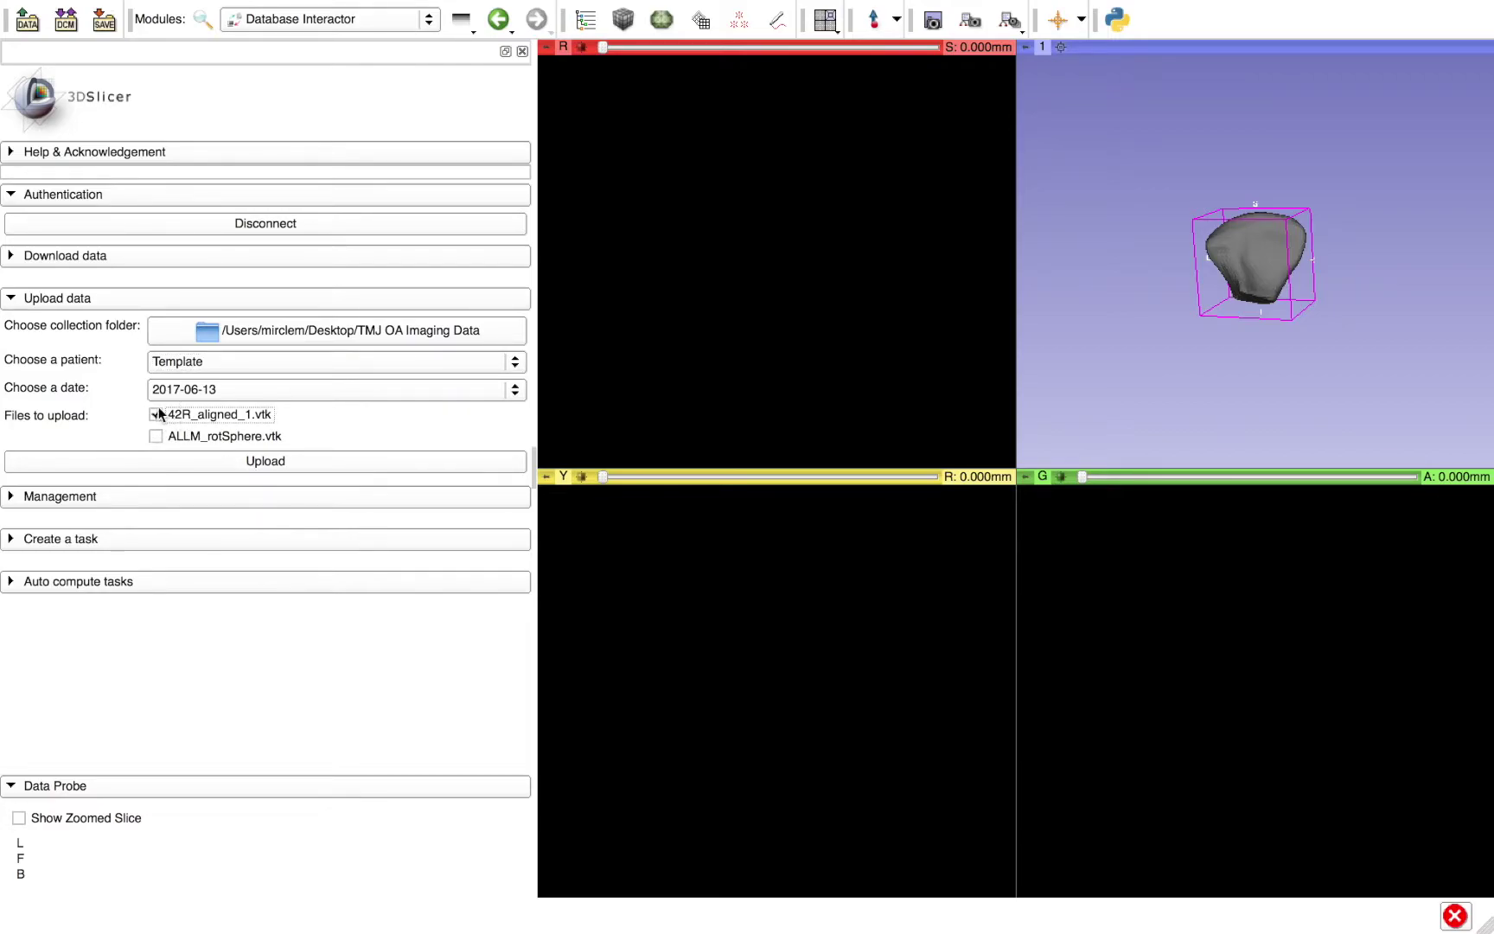
left_click(181, 459)
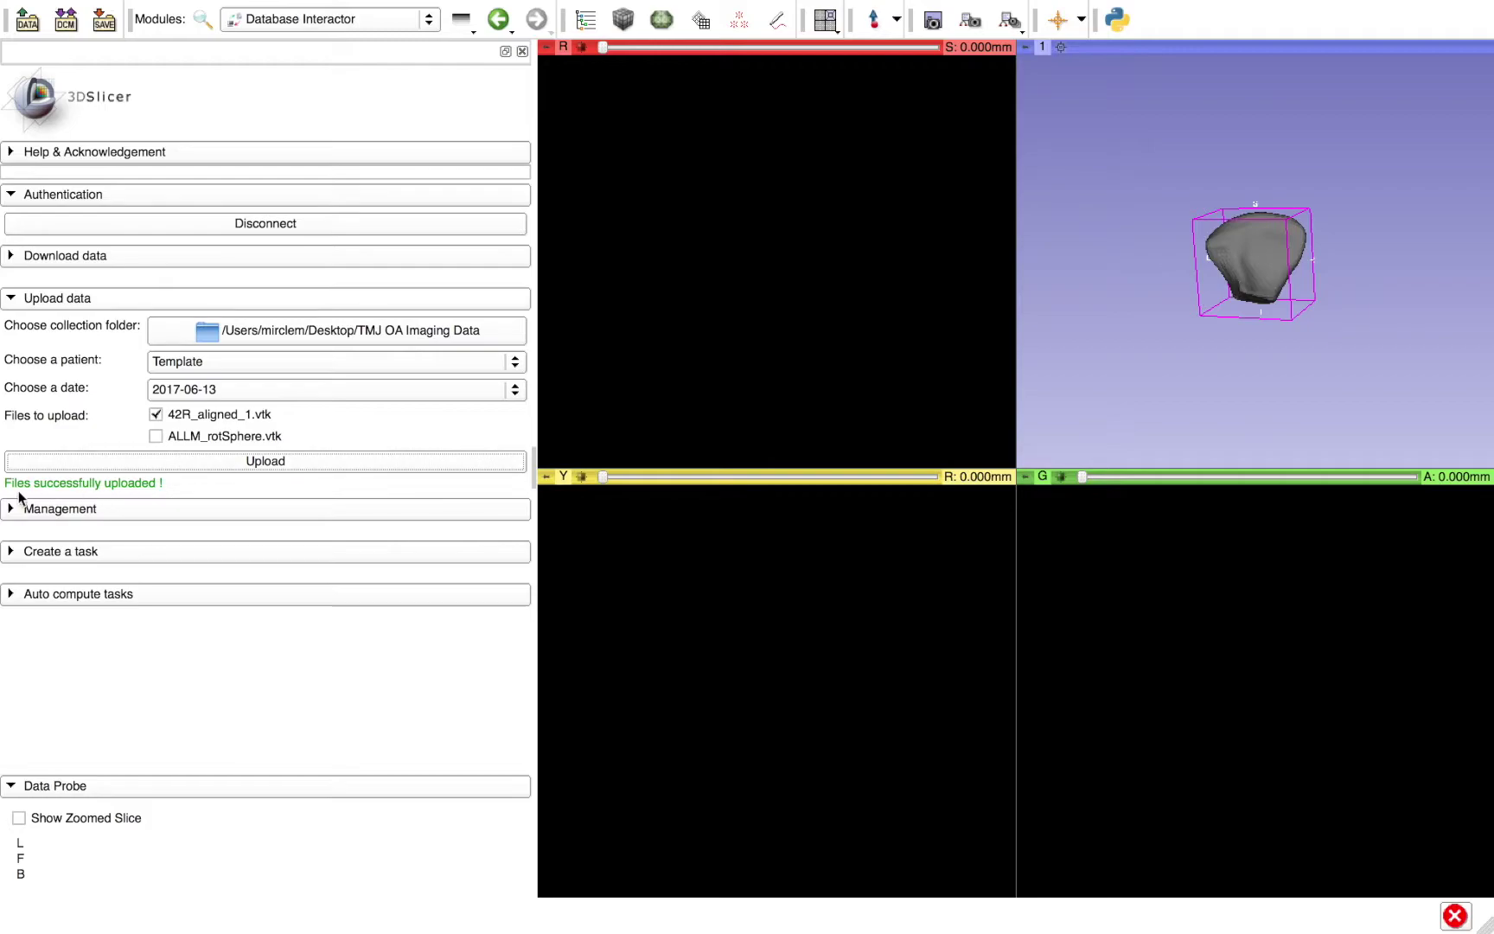
- In the browser, reload DCBIA-Ortholab and view TMJ OA Imaging Data's files, then return to Slicer
key("ctrl+Left")
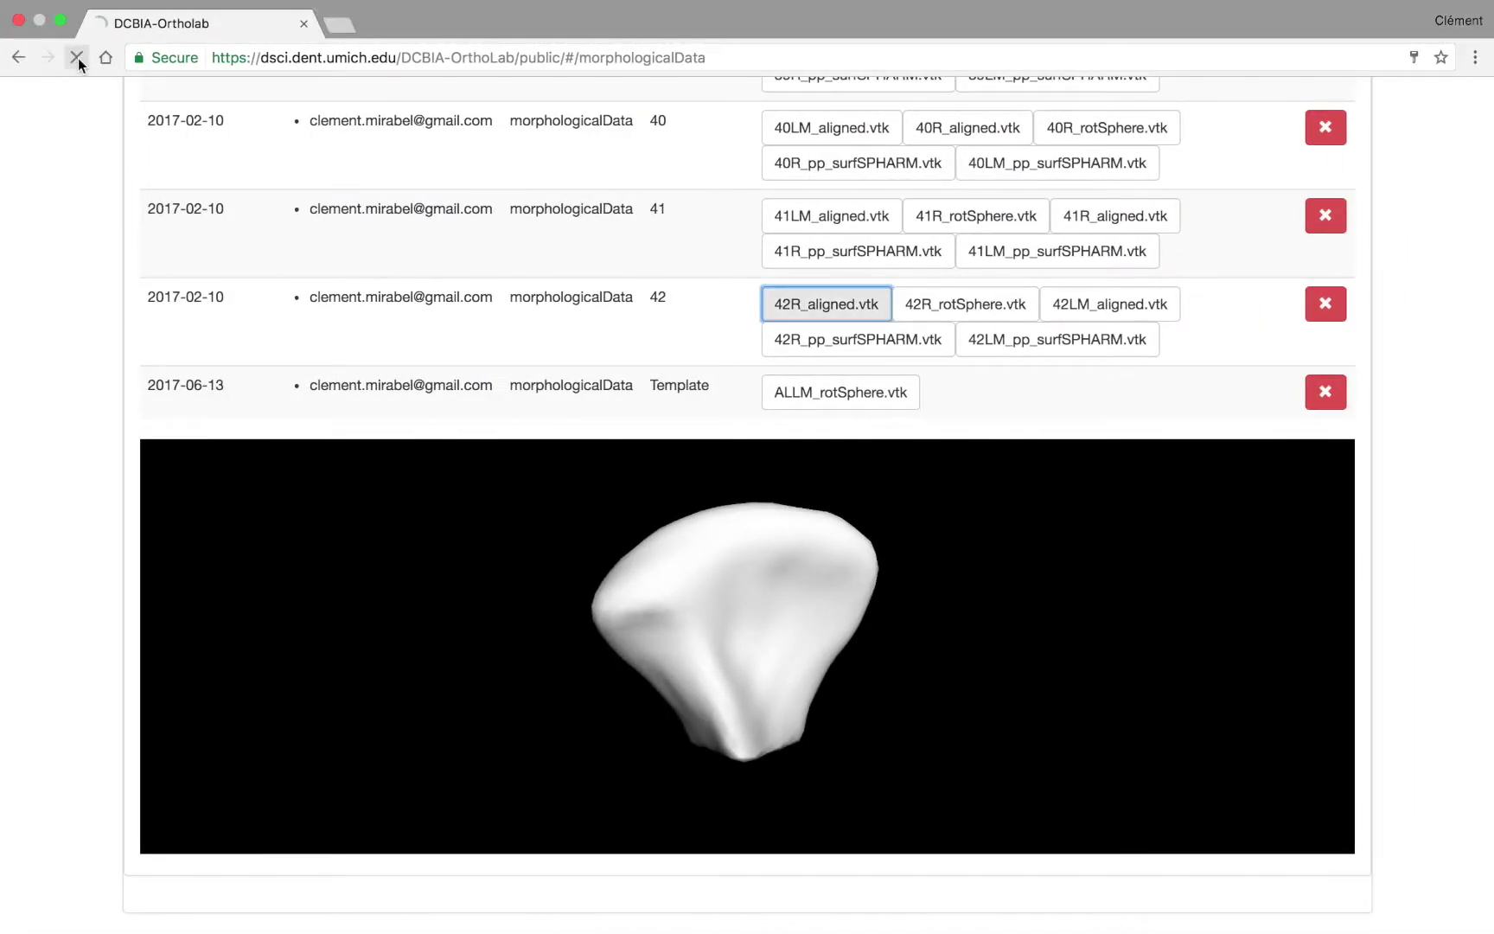
left_click(78, 59)
left_click(594, 637)
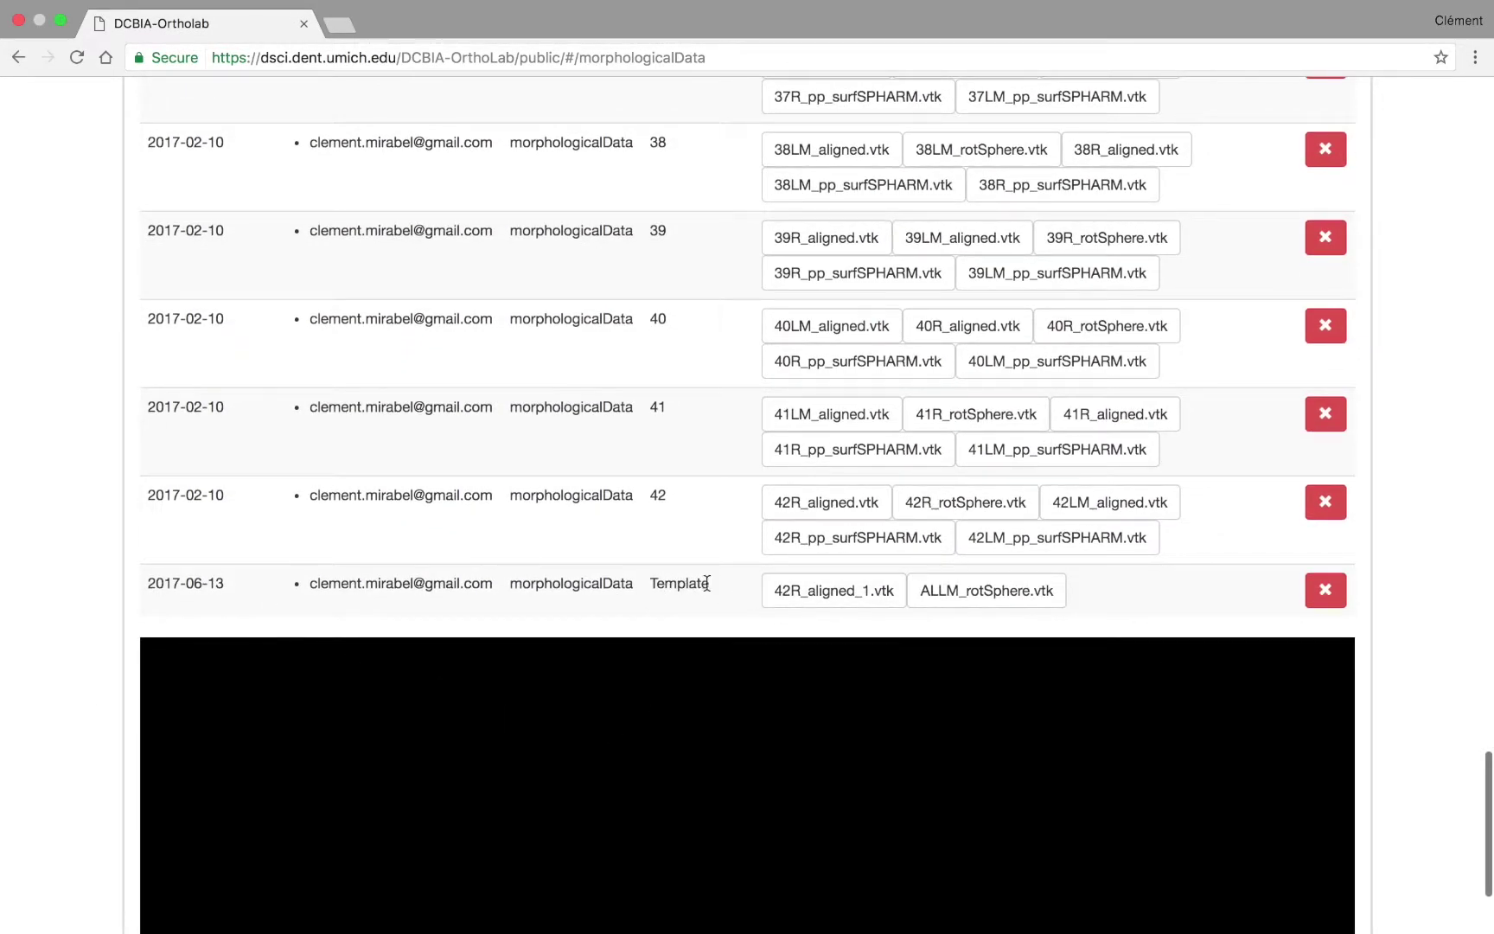
key("ctrl+Right")
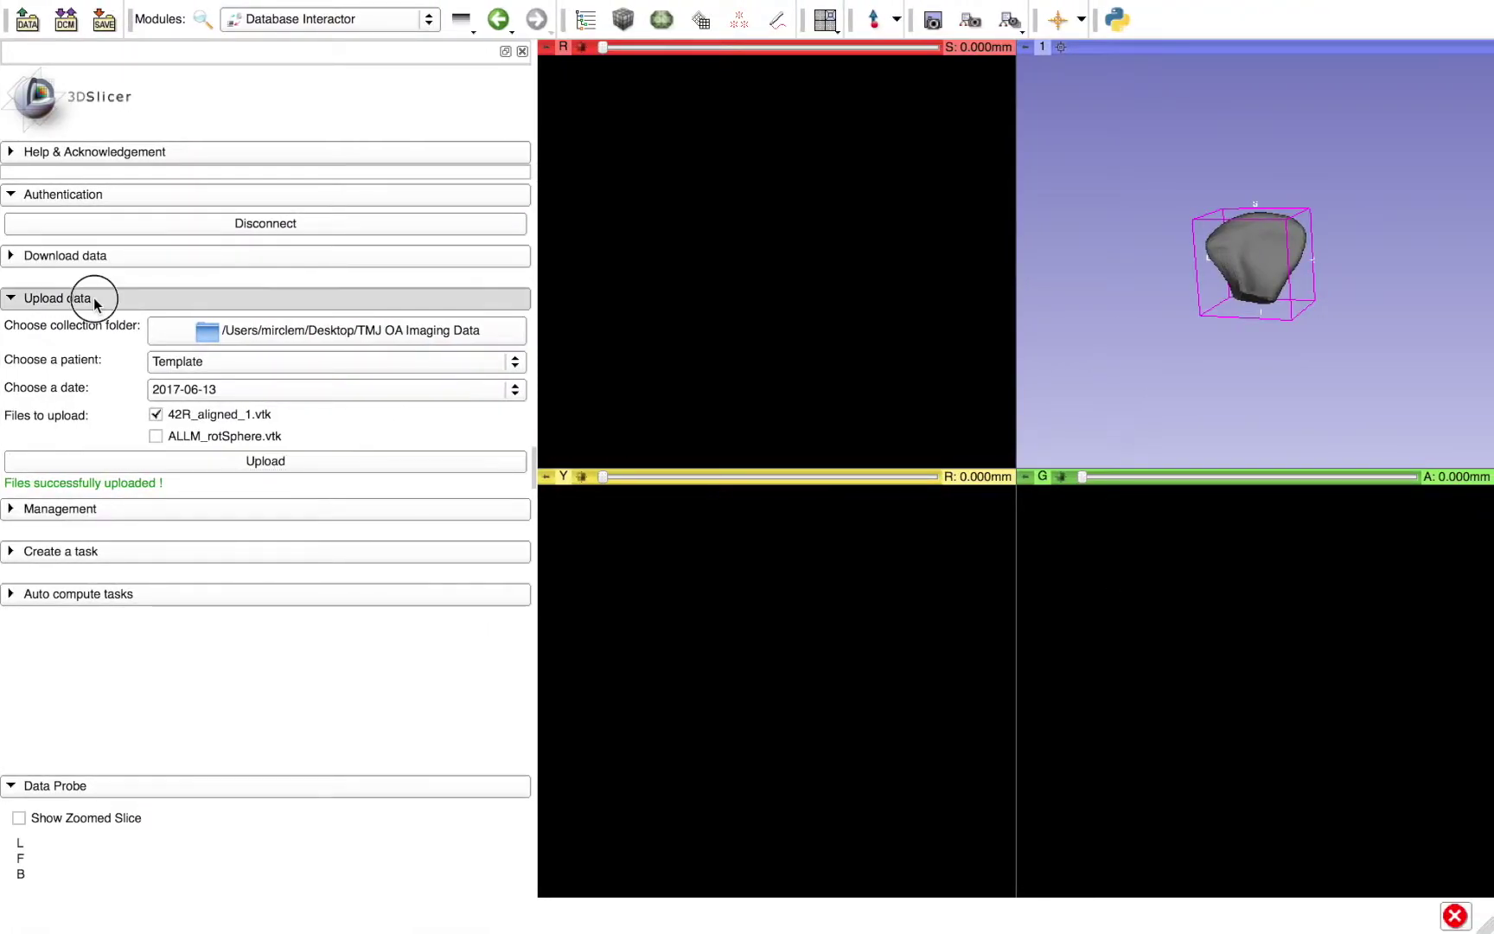
- Set the collection folder to TMJ OA Imaging Data and create patient Test dated 14 June 2017
left_click(93, 297)
left_click(91, 339)
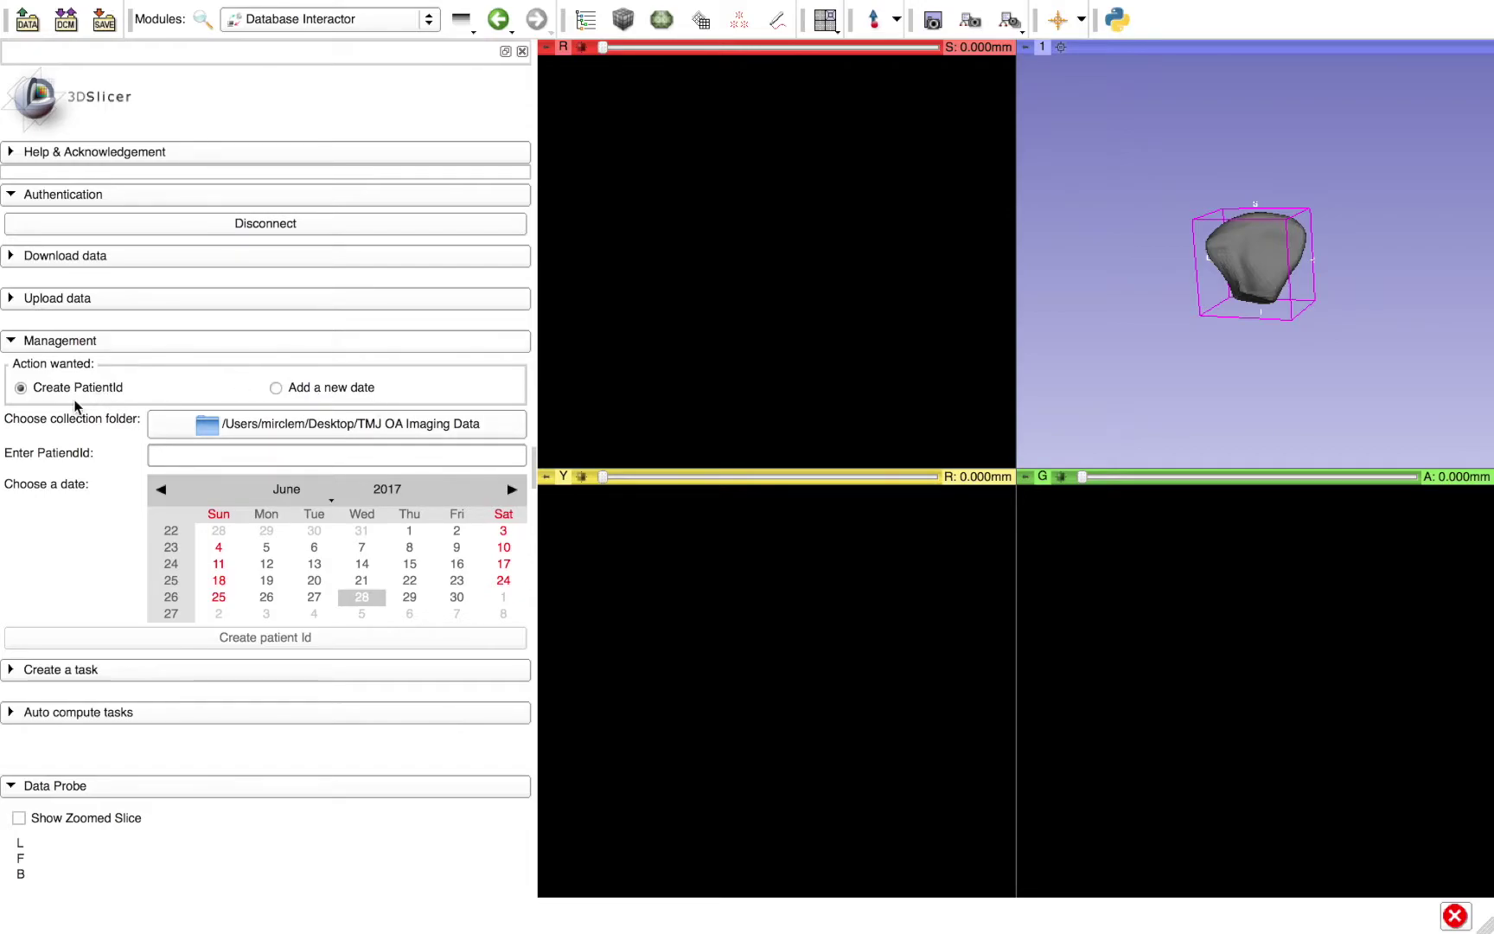
left_click(227, 424)
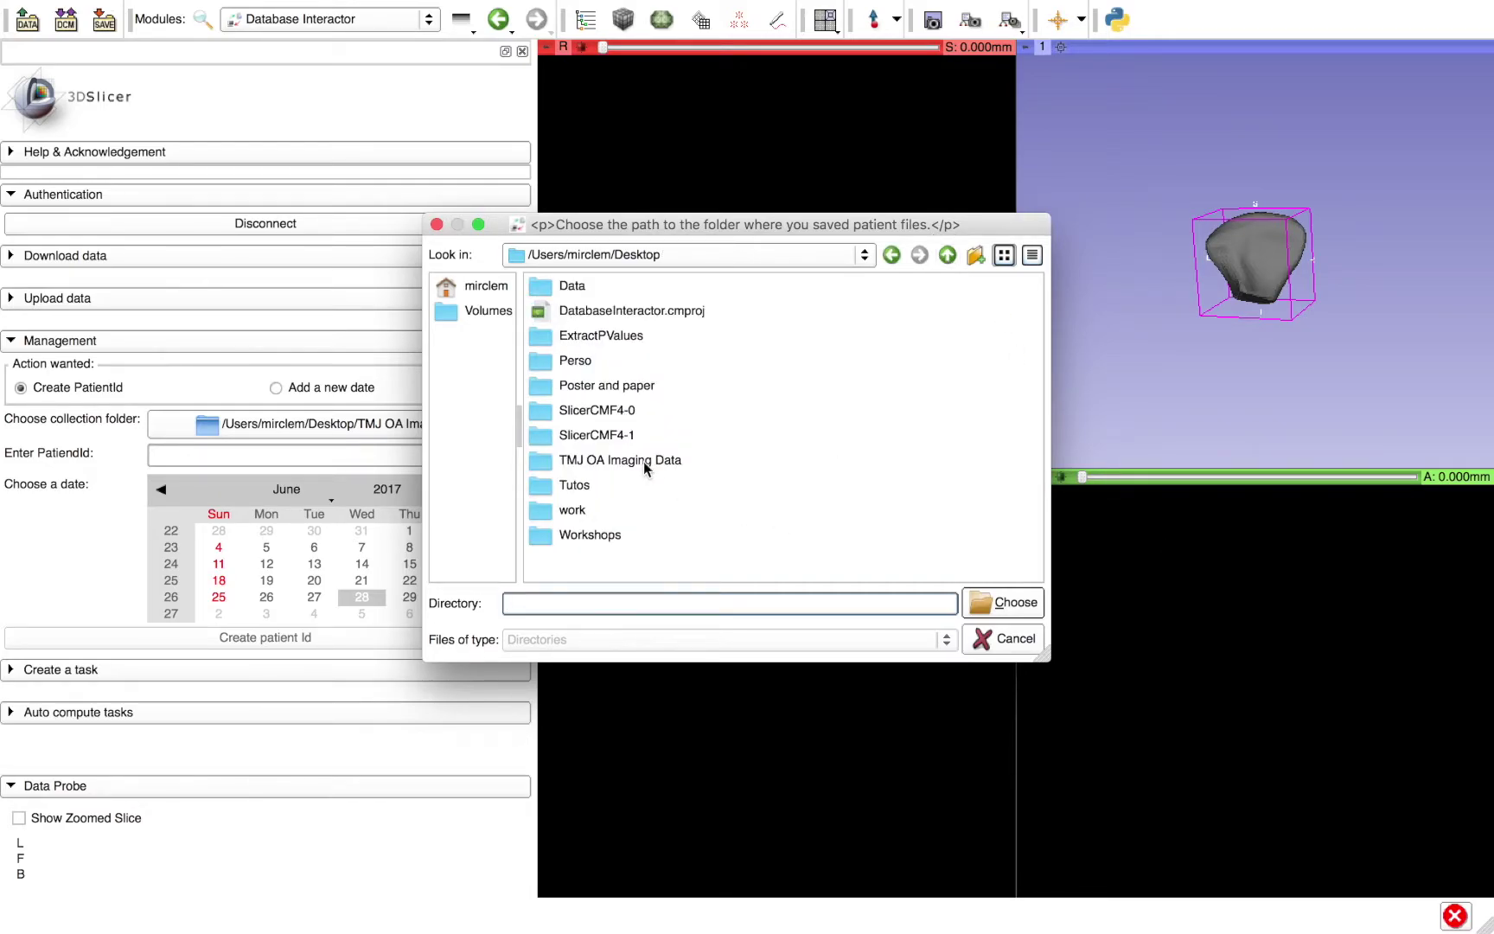
double_click(643, 461)
left_click(1013, 602)
left_click(190, 451)
type("Tes")
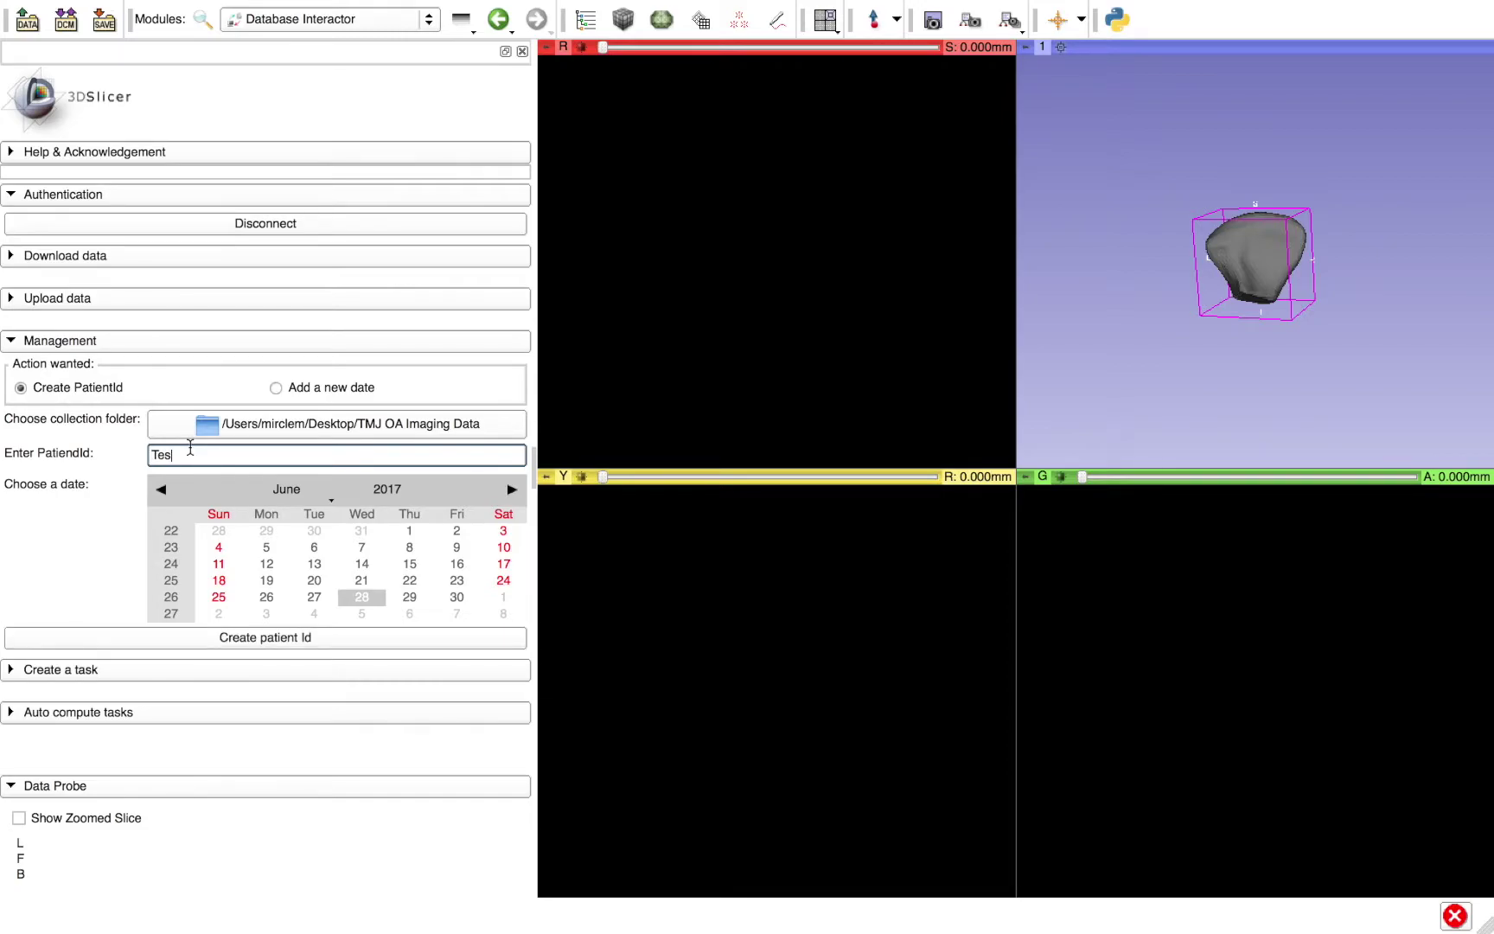
type("t")
left_click(362, 571)
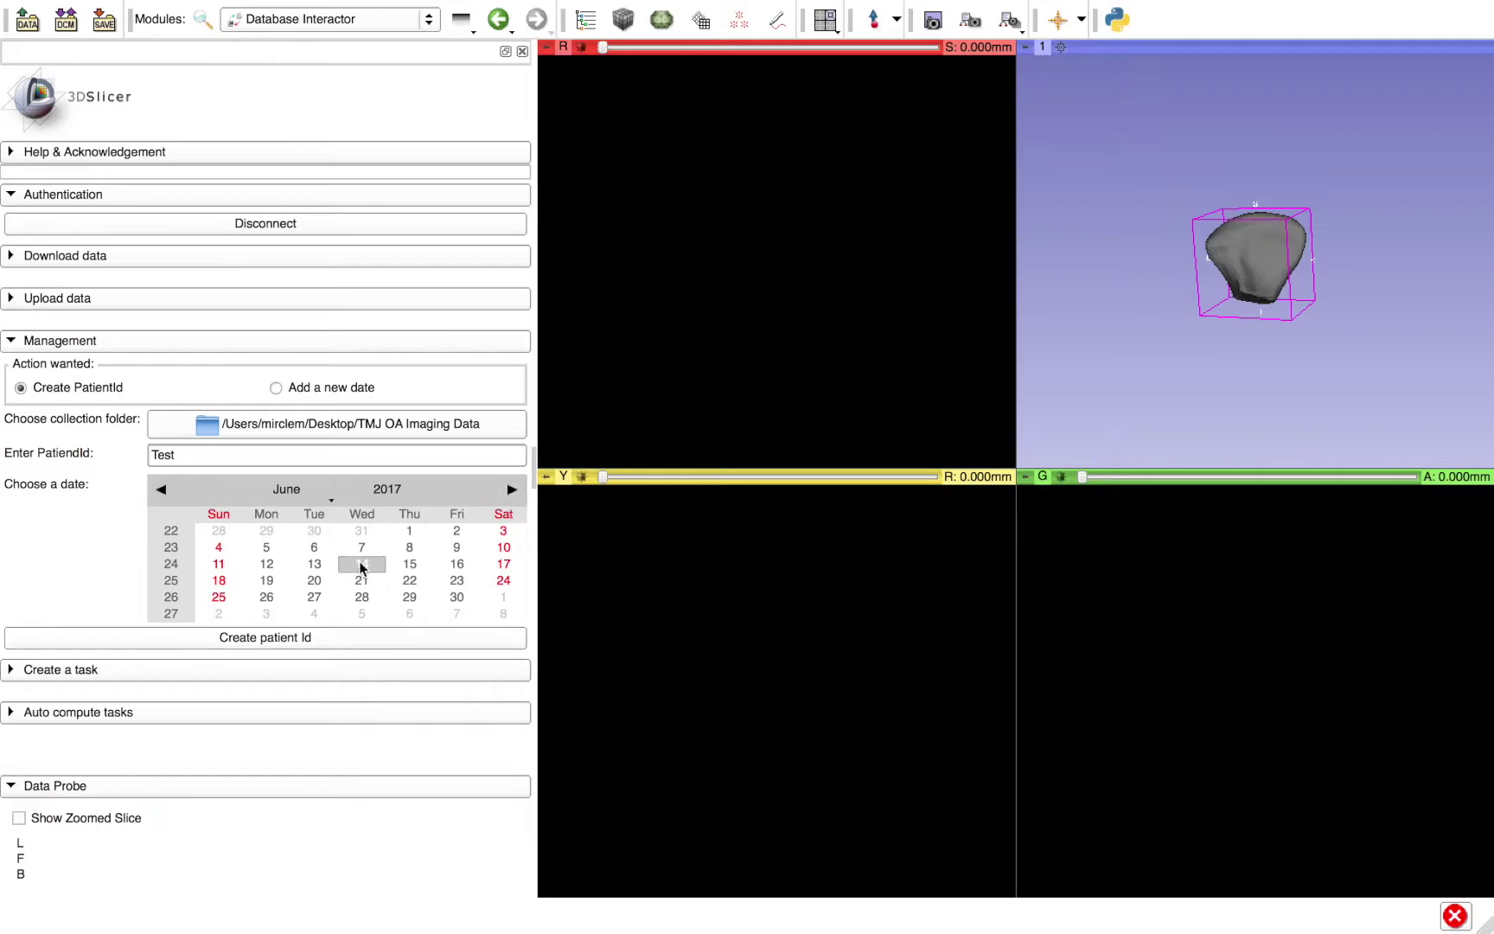
left_click(299, 640)
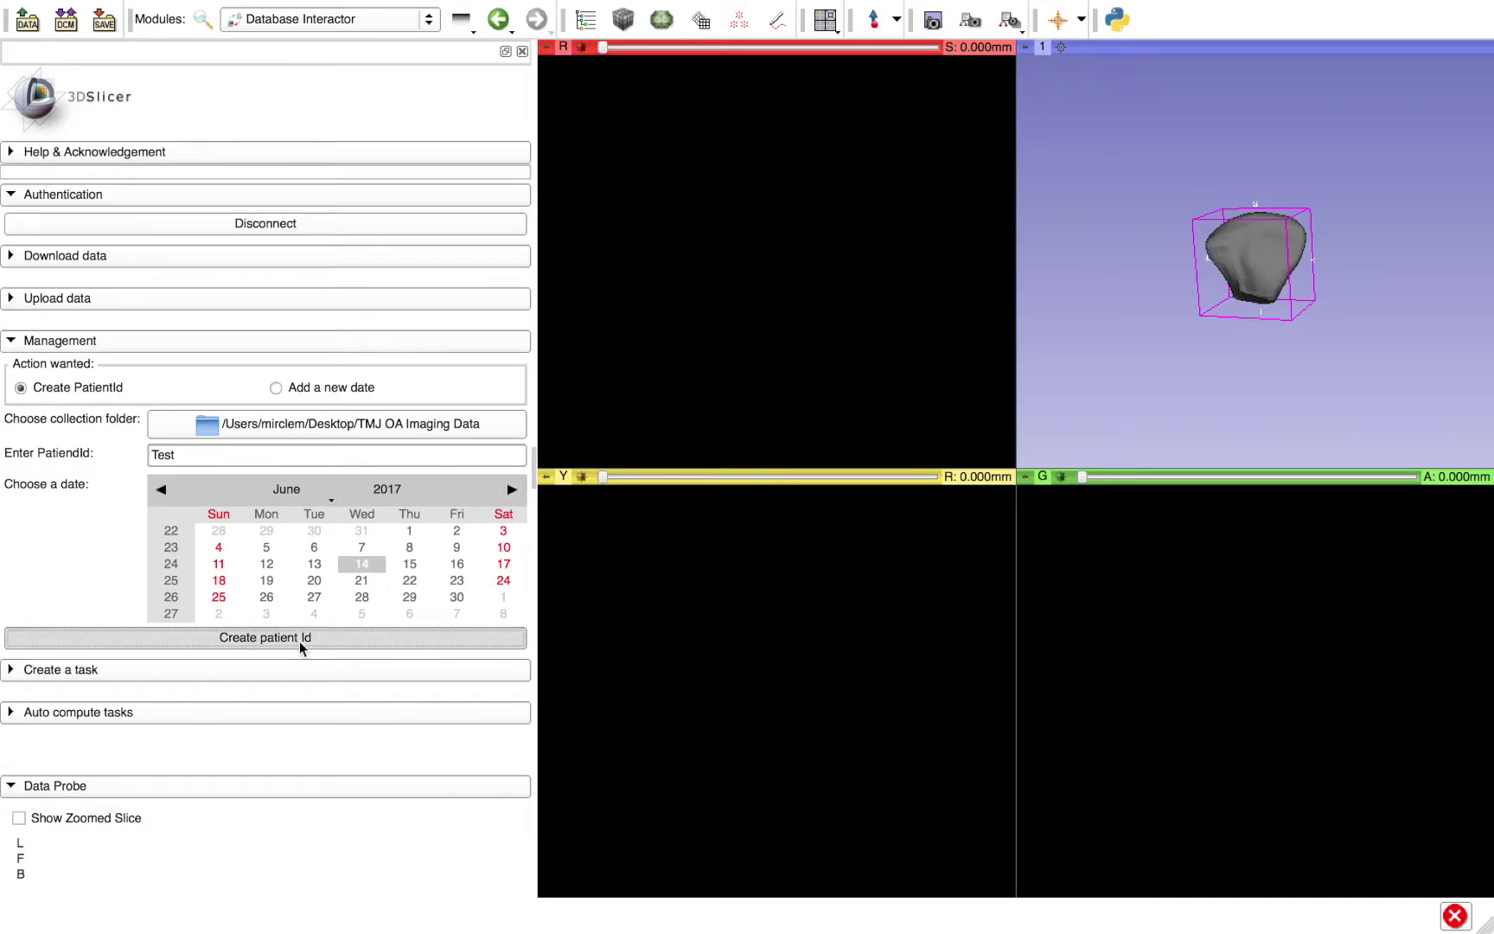
- Browse for files from the Add Data dialog, then cancel the file browser
left_click(50, 18)
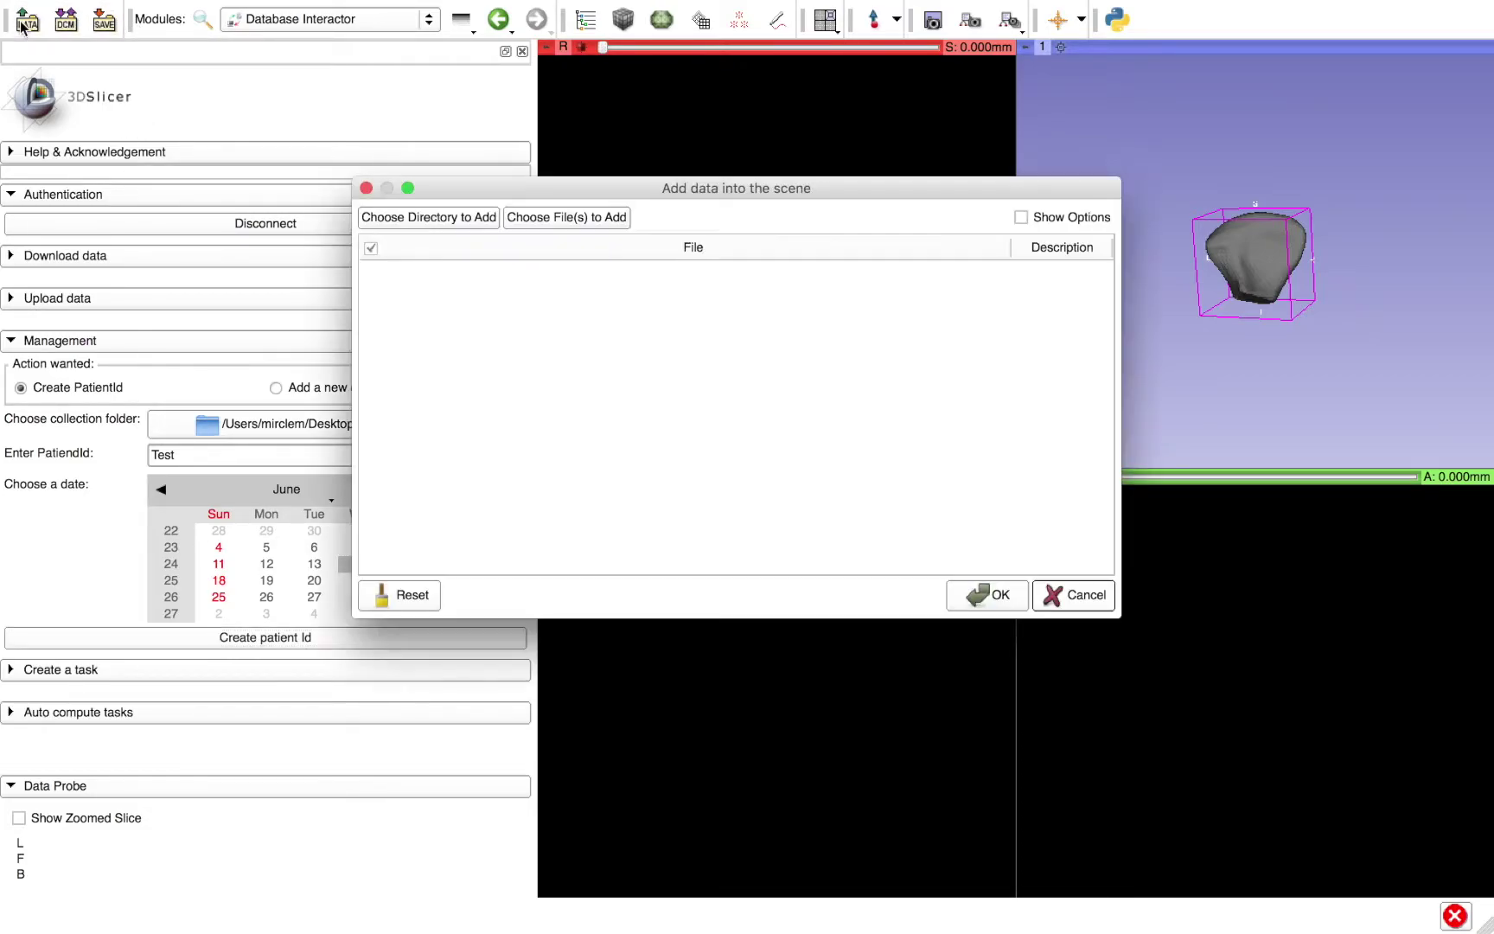
left_click(560, 216)
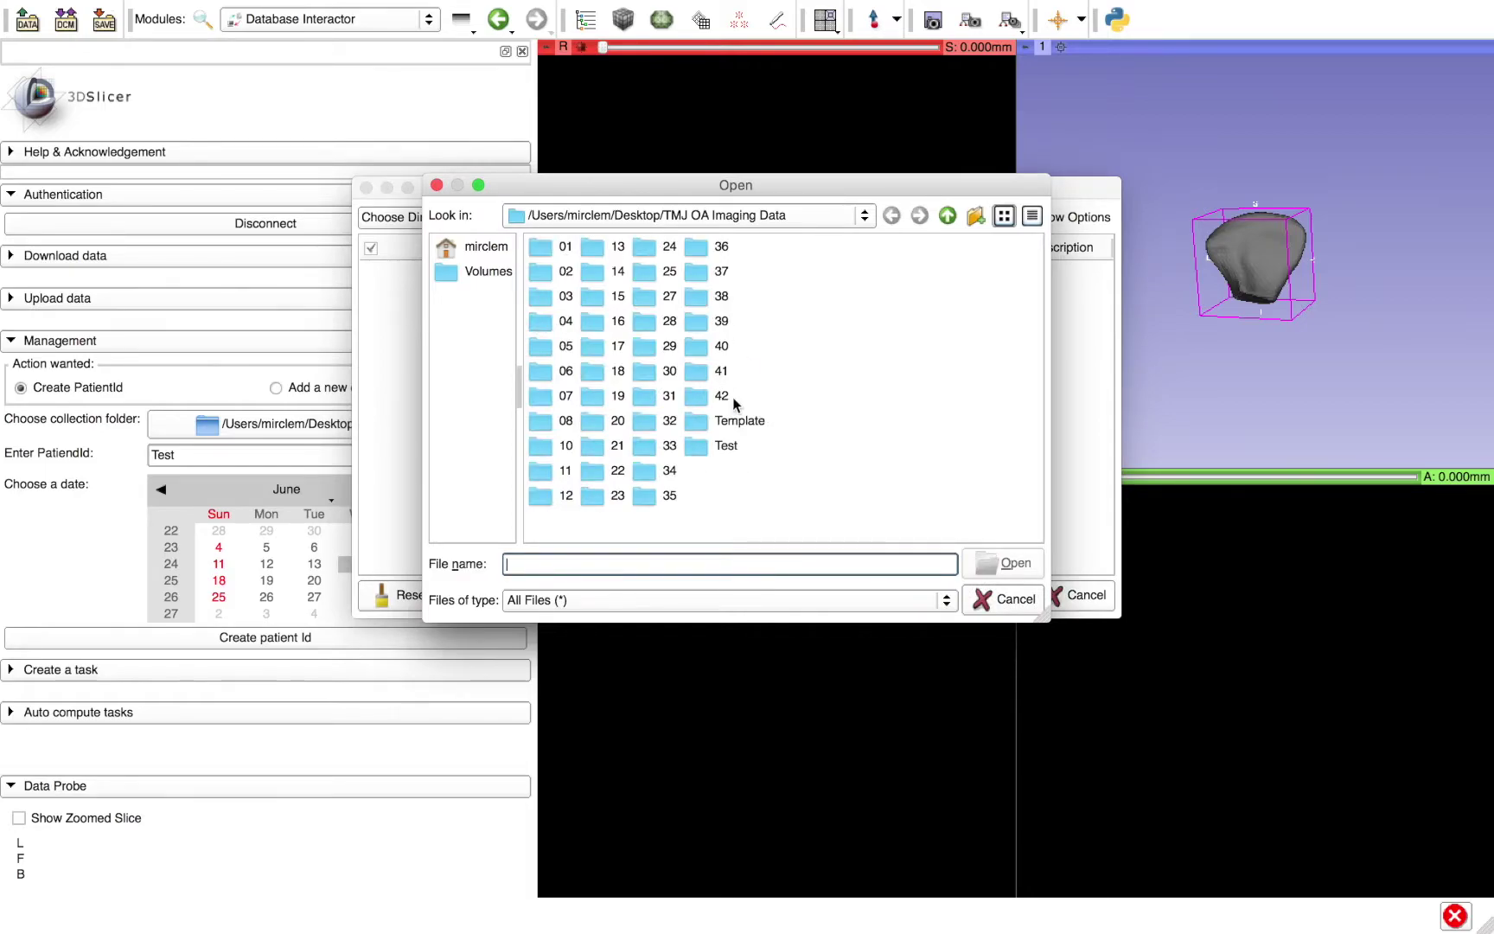
left_click(985, 590)
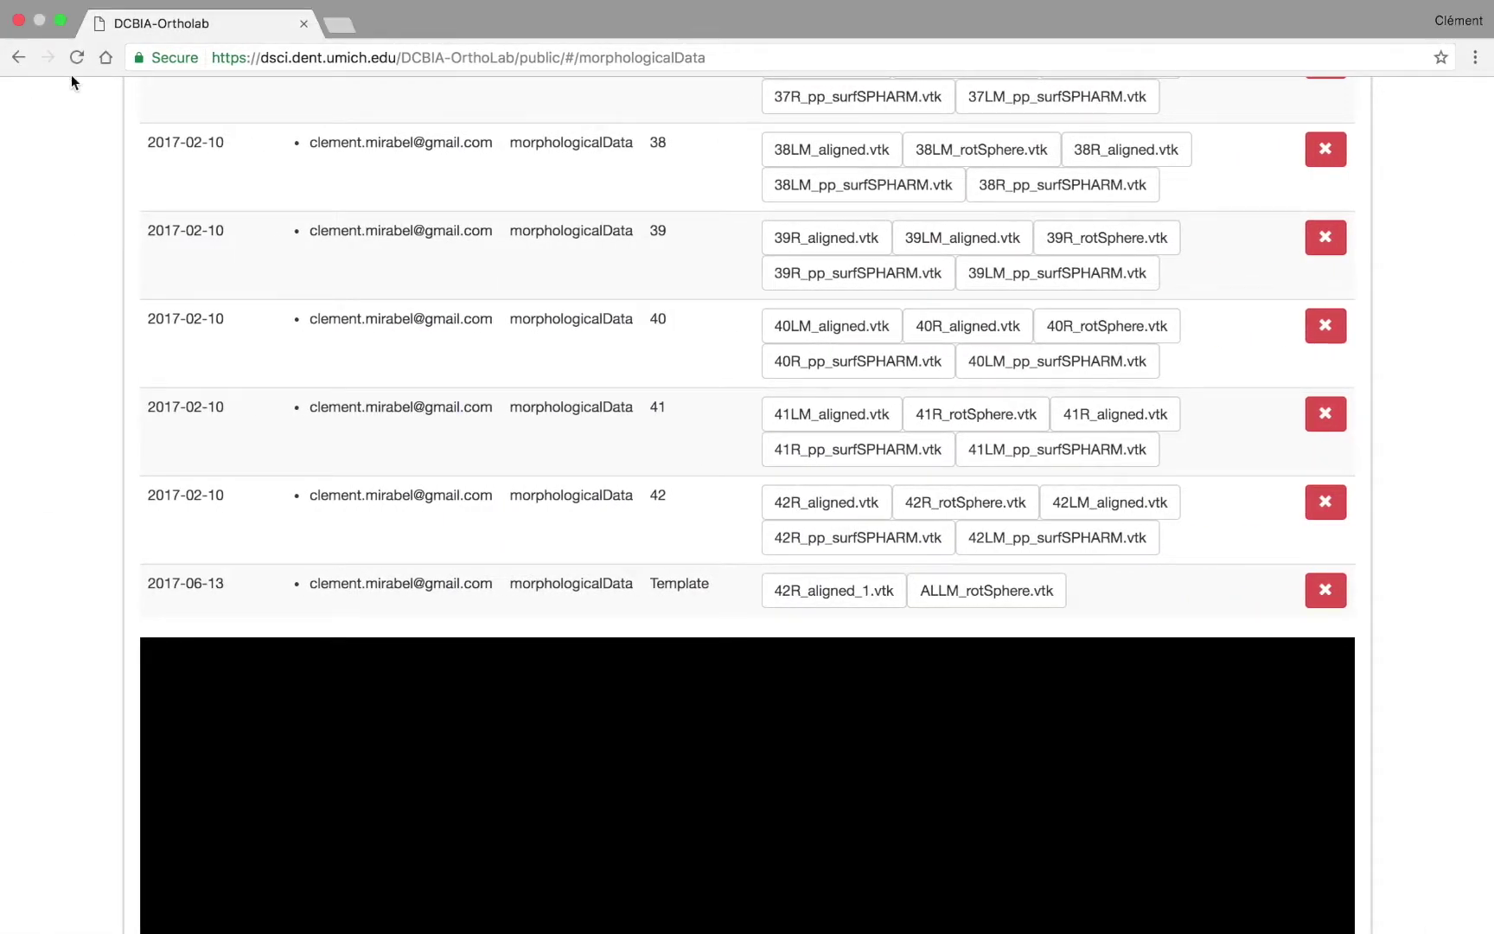
- Reload the web database, show TMJ OA Imaging Data's files and scroll down to the Test row
left_click(78, 59)
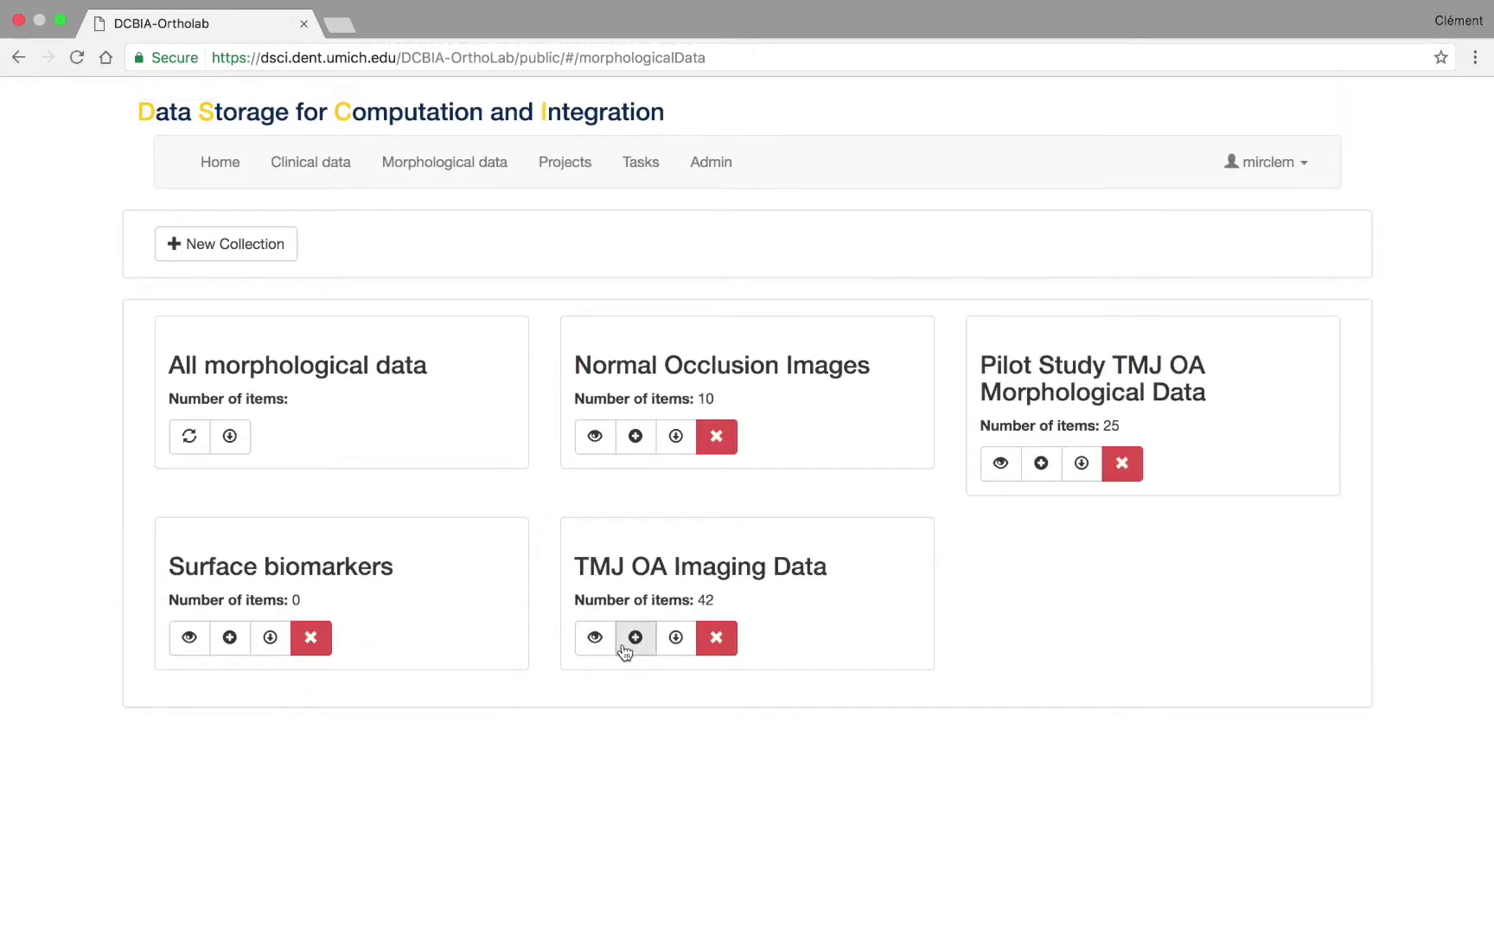
left_click(594, 637)
scroll(394, 724, "down", 3)
scroll(394, 733, "down", 20)
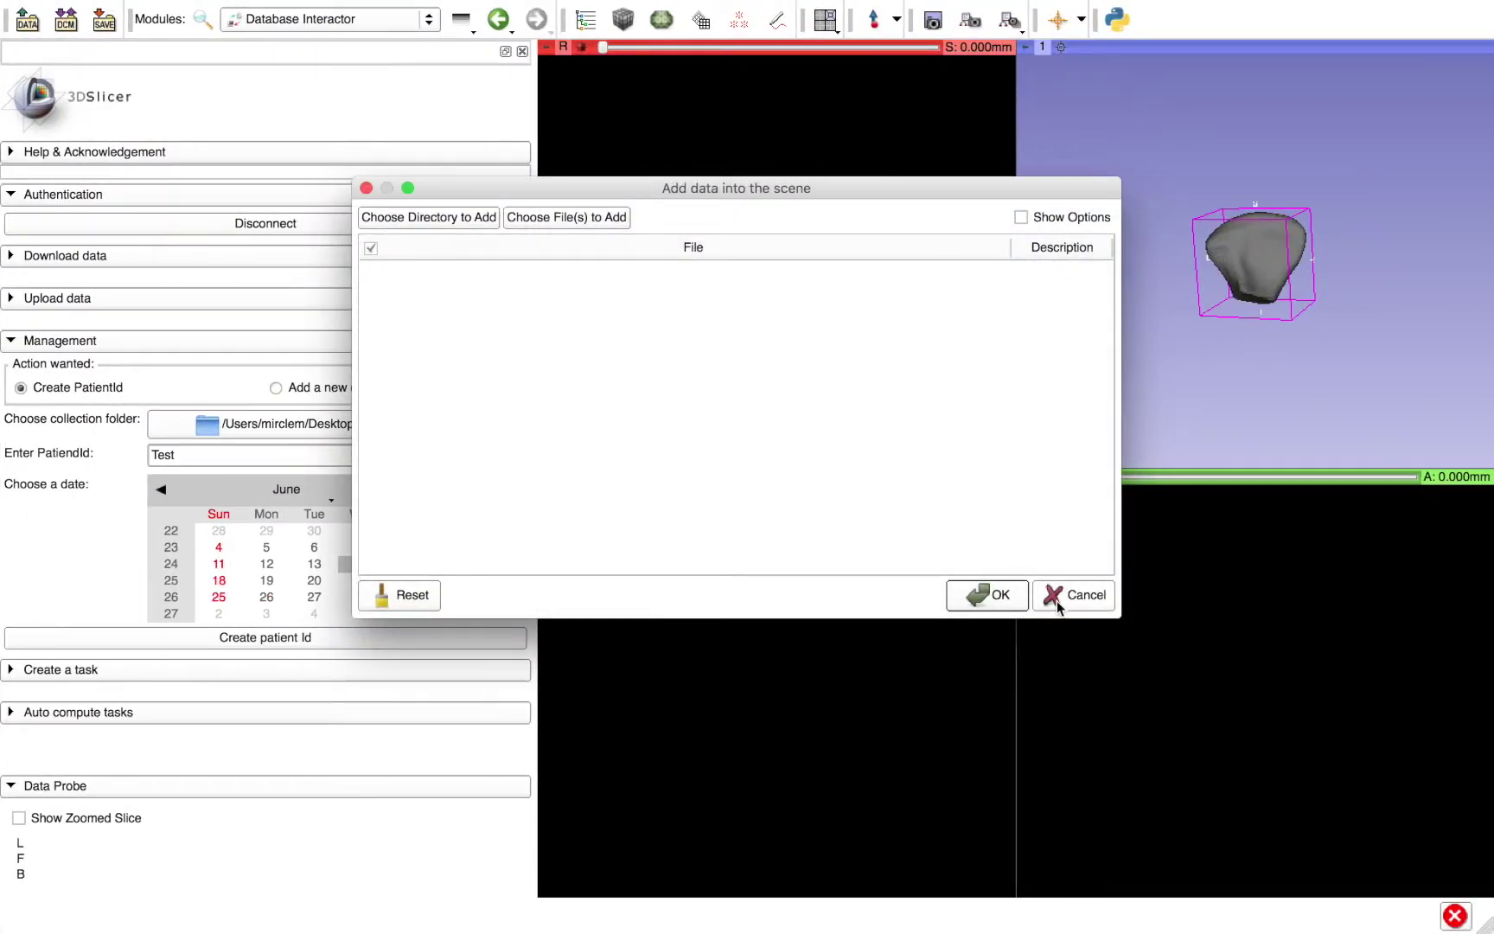
- Add a new 28 June 2017 date for patient Test
left_click(1072, 595)
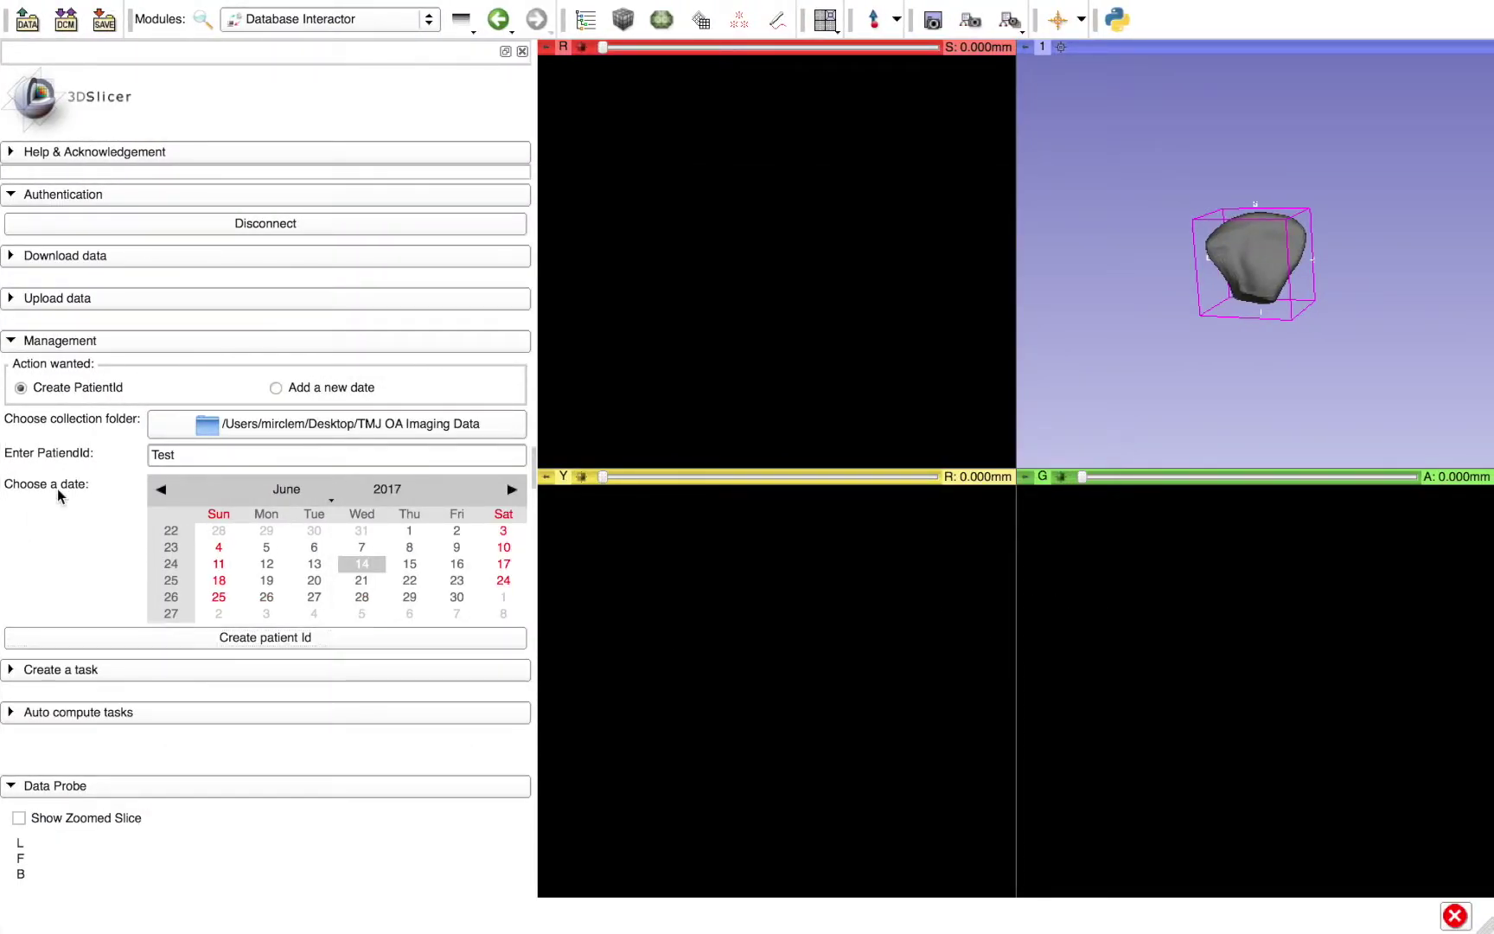
left_click(298, 393)
left_click(254, 458)
left_click(189, 841)
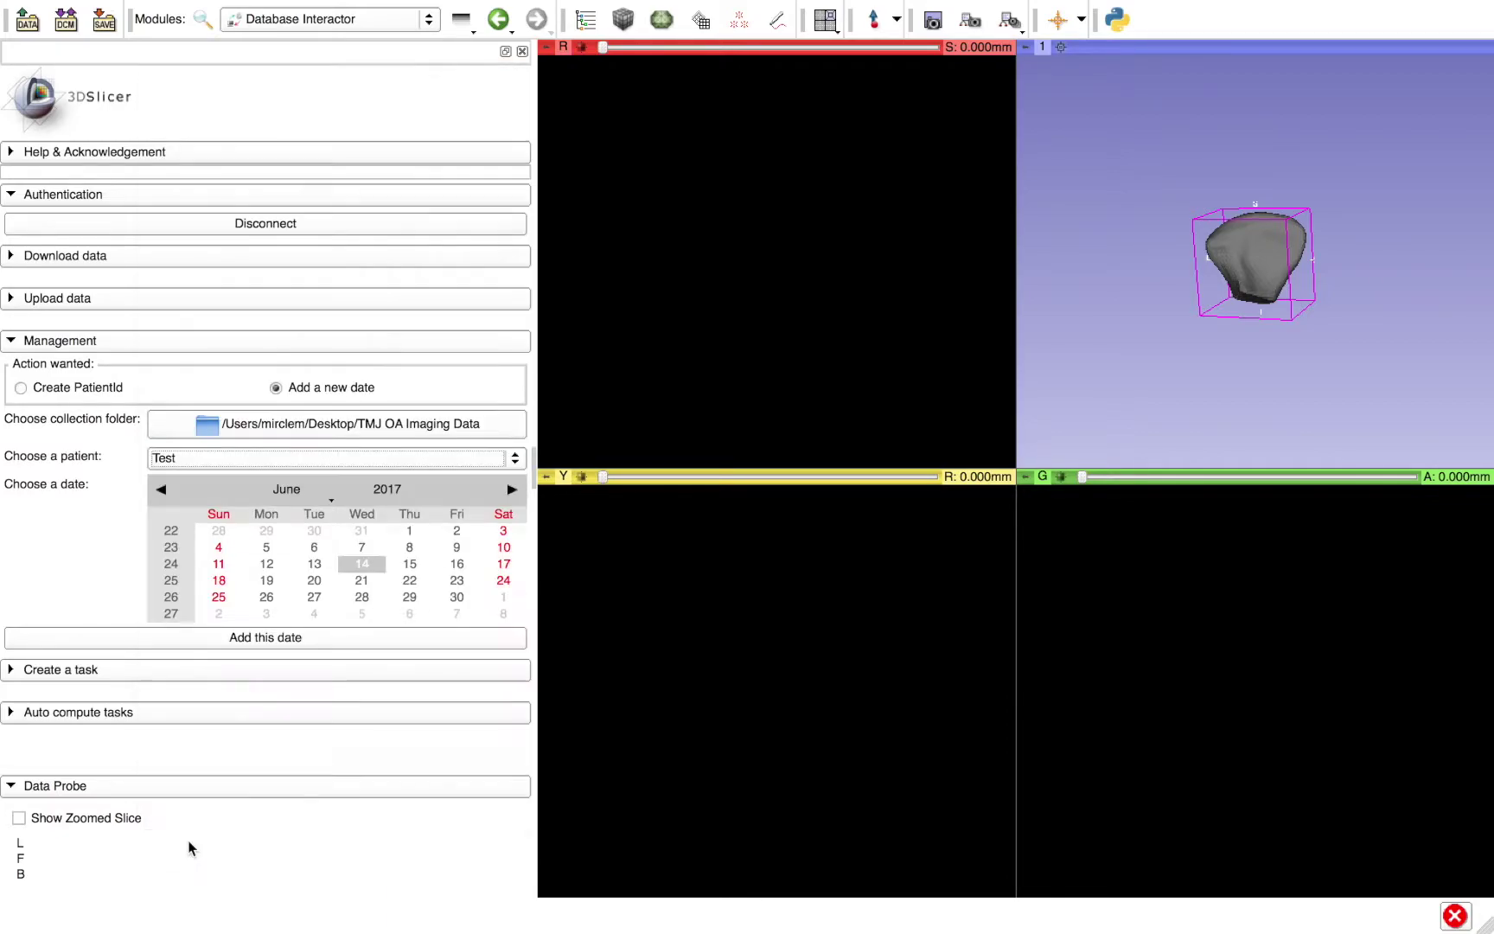
left_click(360, 597)
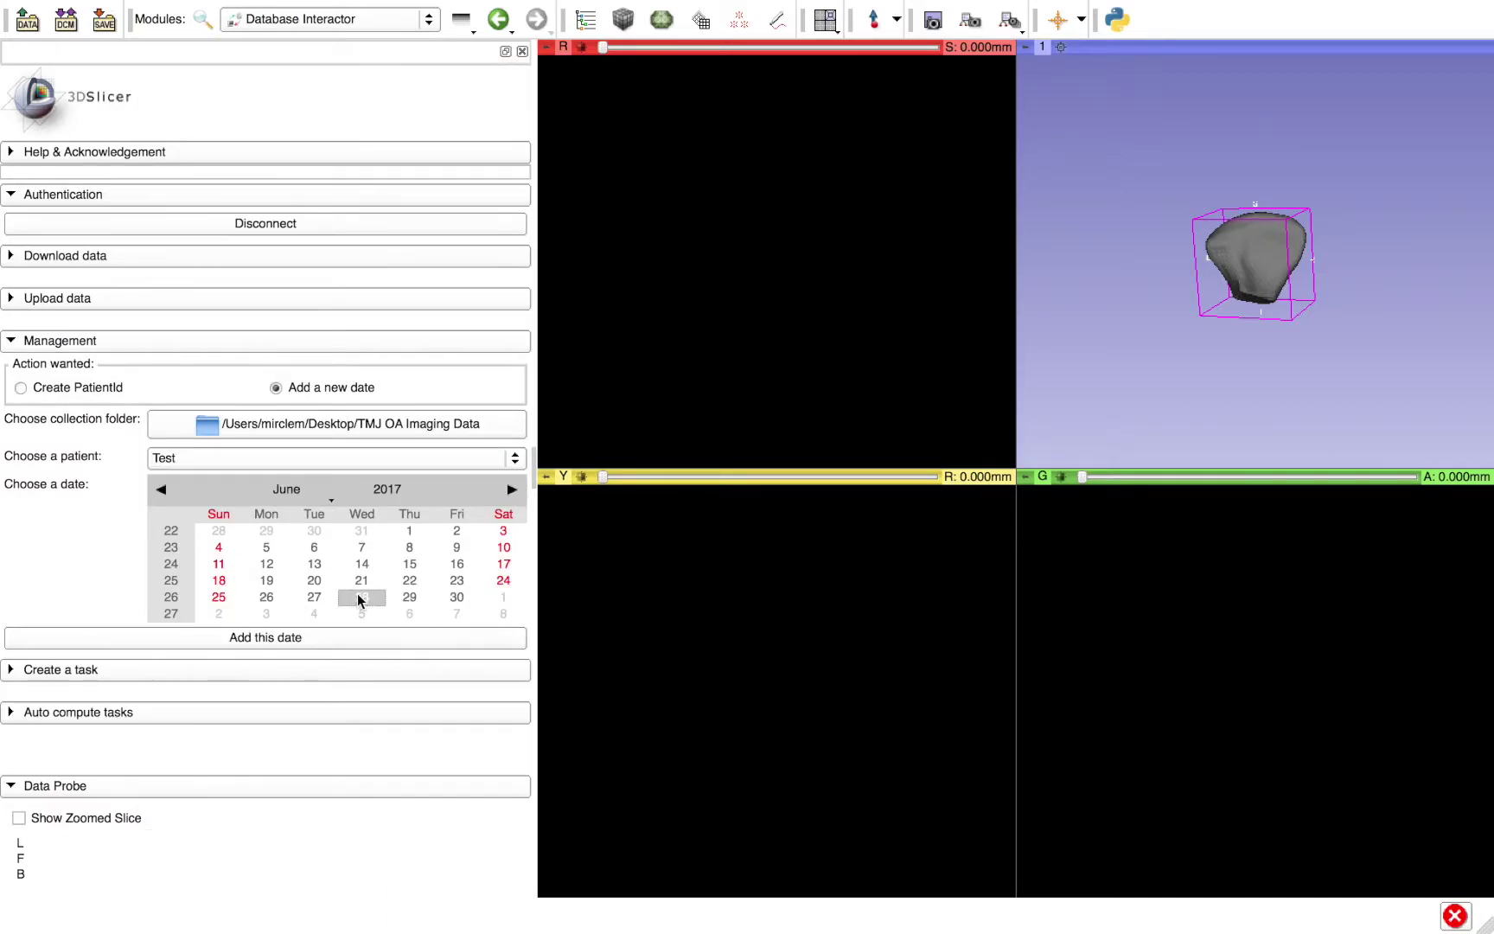
left_click(259, 638)
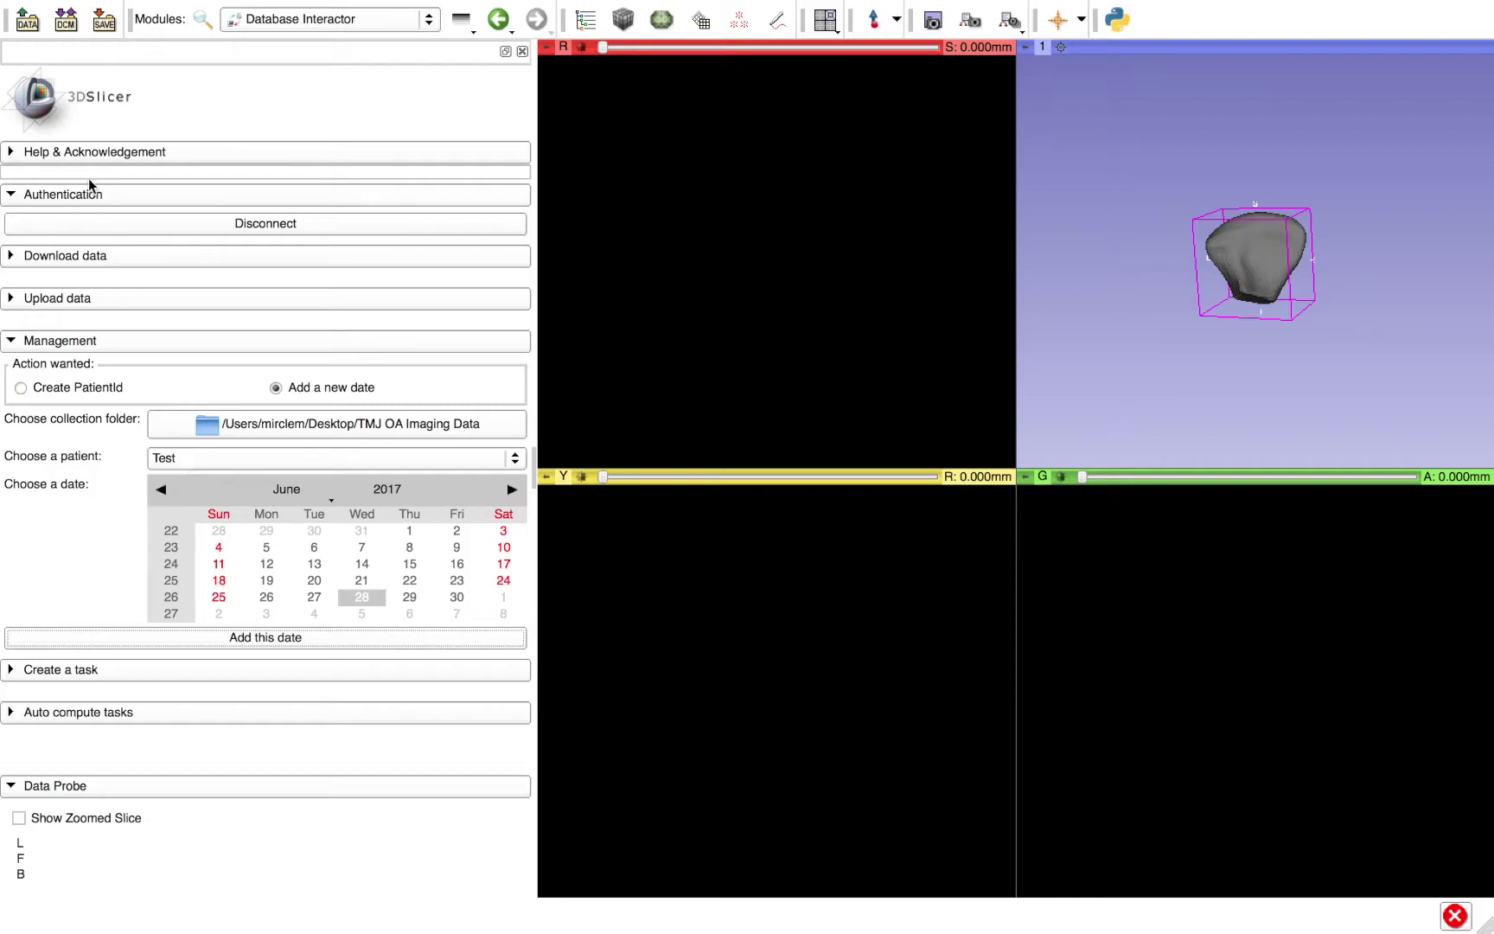
- Browse the Test patient folder via Add Data, close the dialogs, and collapse Management
left_click(28, 21)
left_click(589, 222)
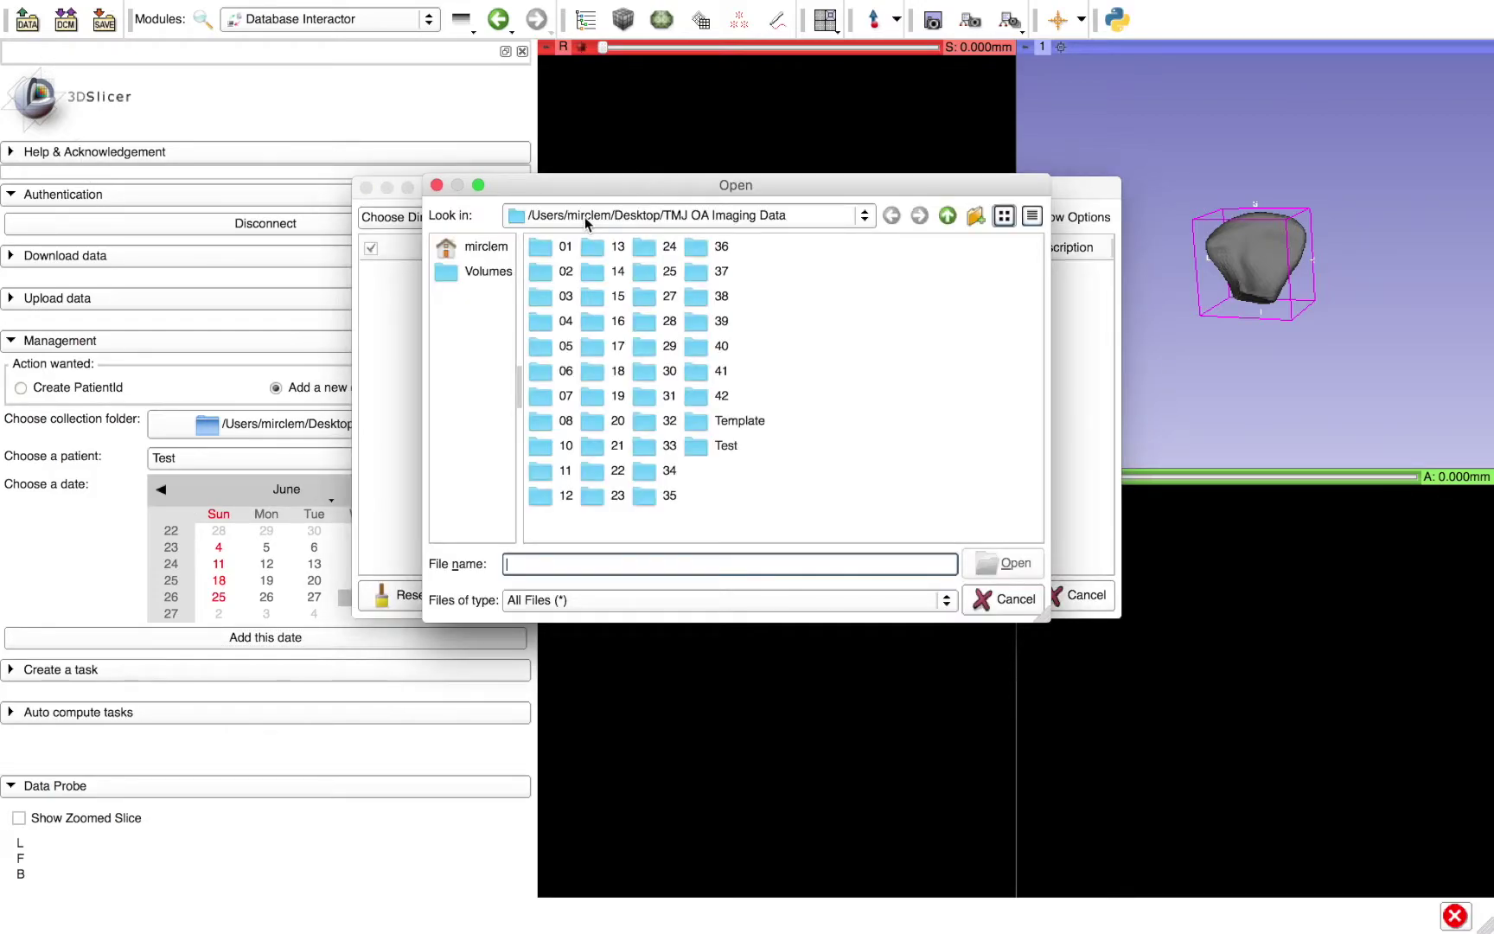
double_click(732, 453)
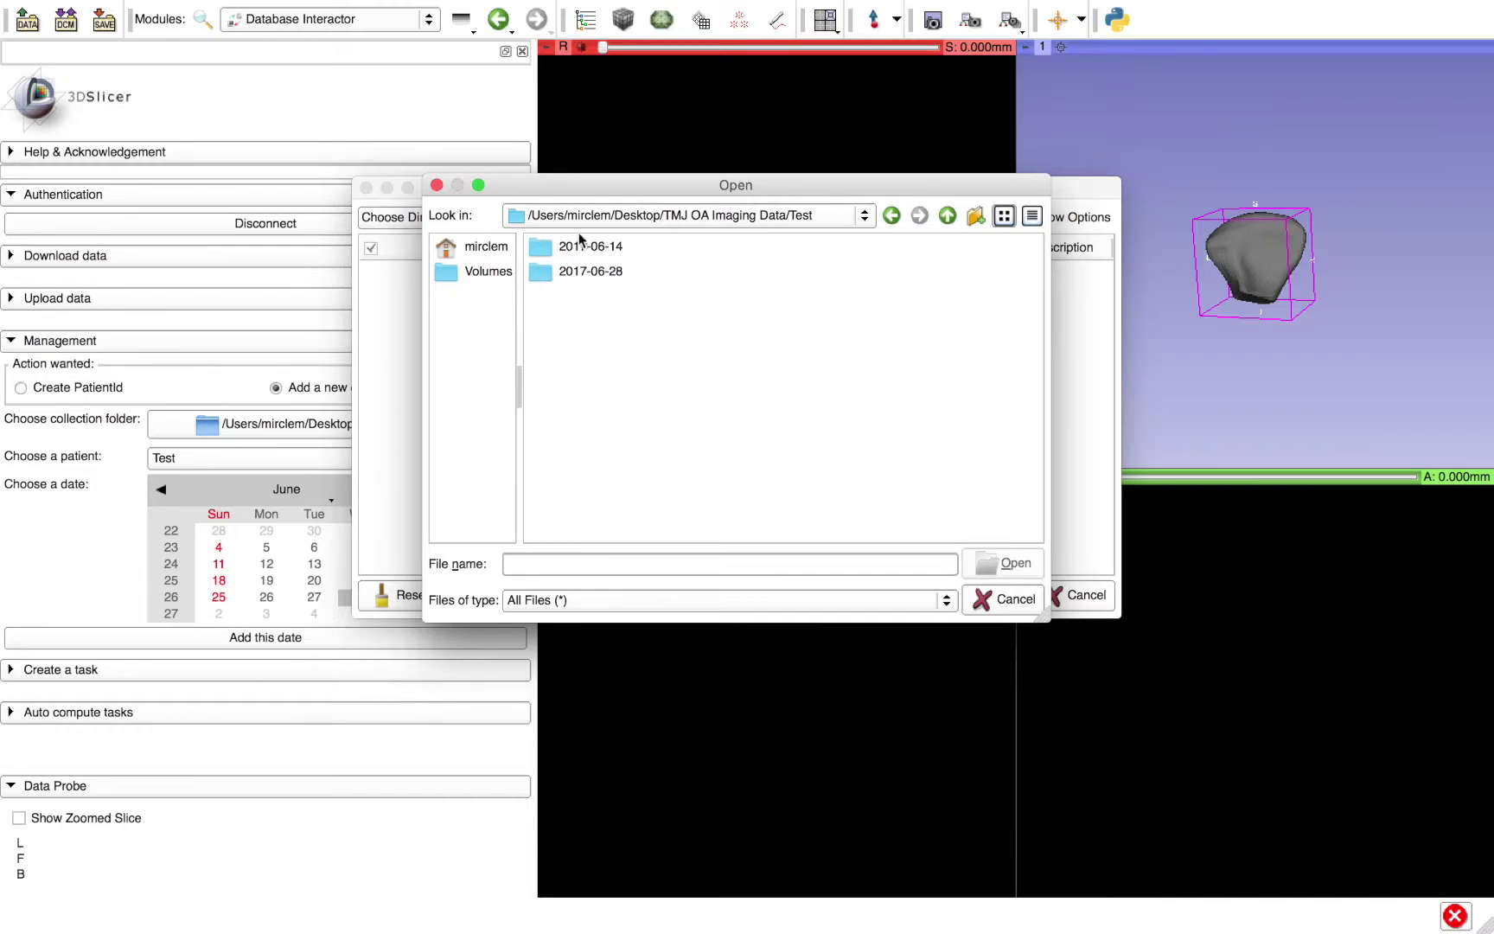
left_click(1004, 600)
left_click(982, 595)
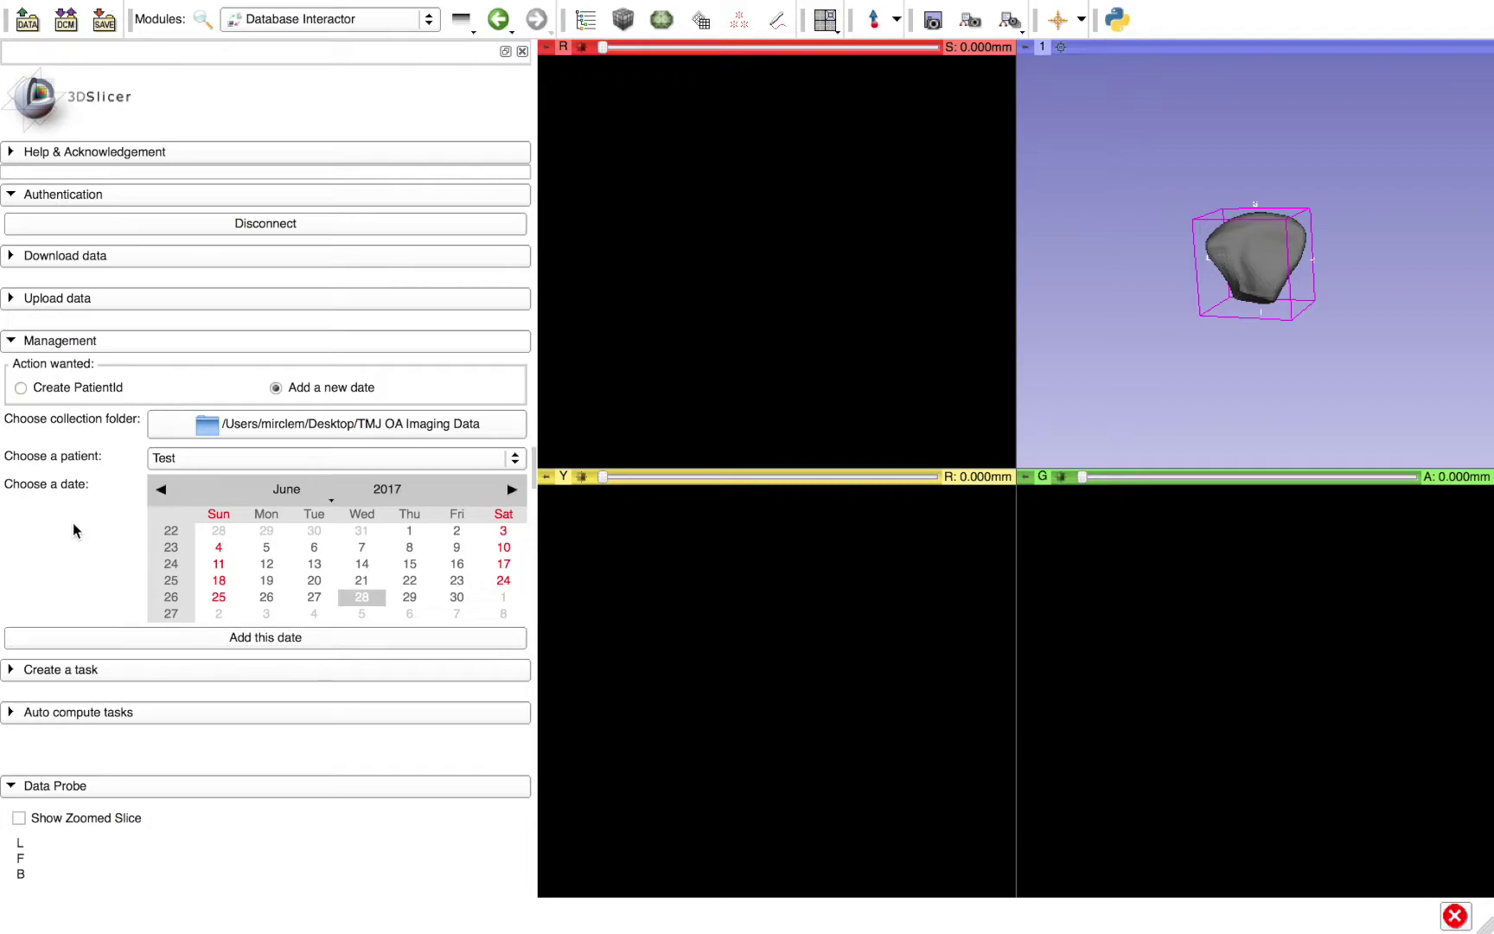
left_click(40, 344)
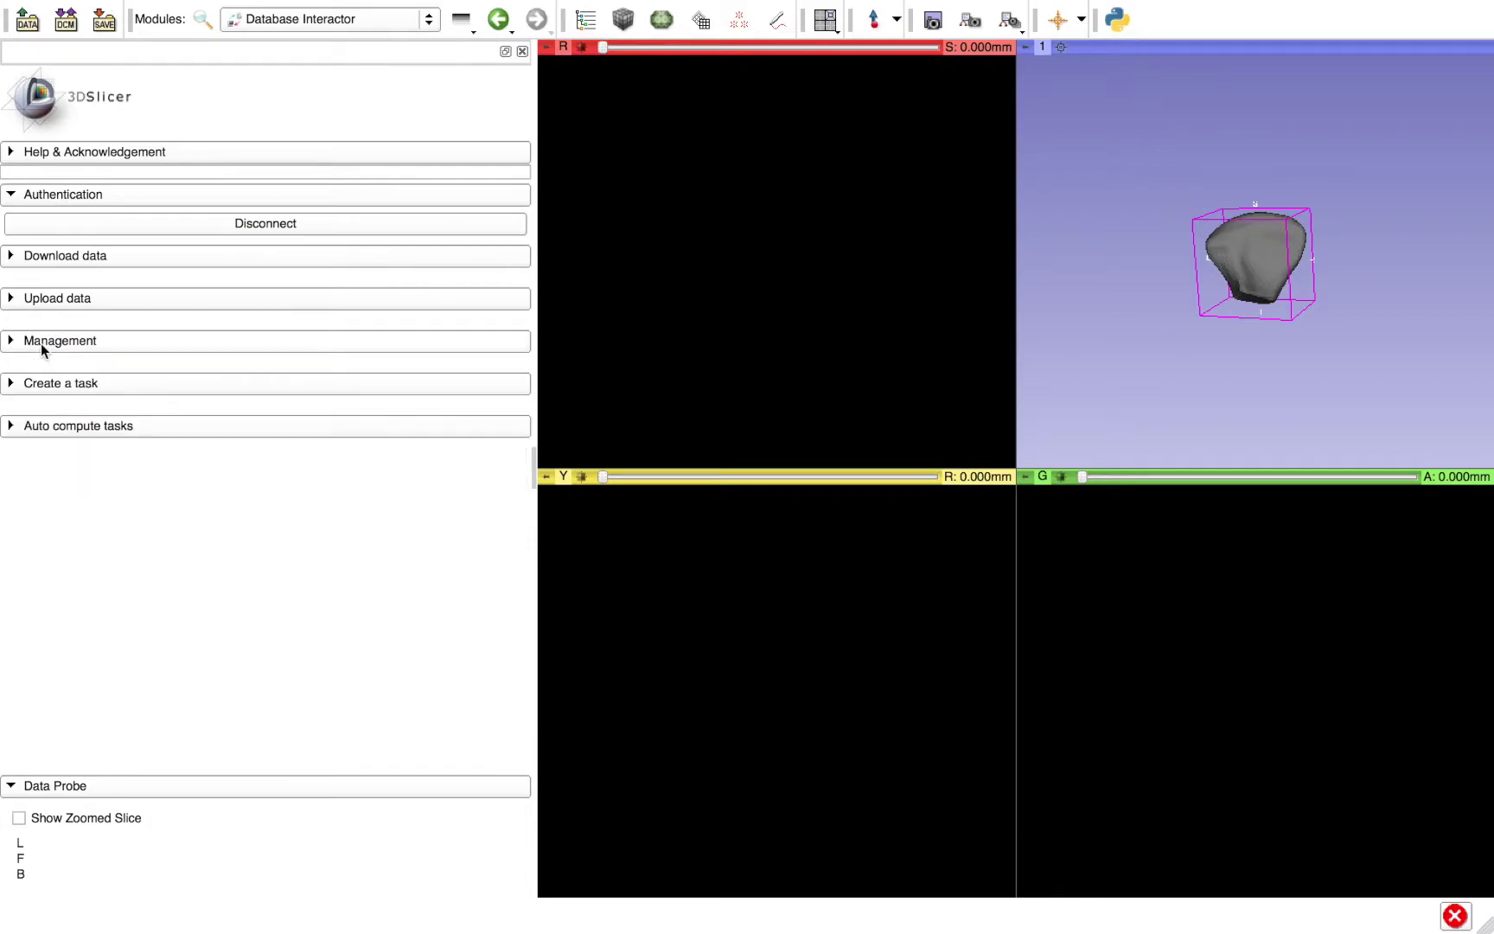
- Expand Create a task and select ModelMaker as the executable
left_click(351, 385)
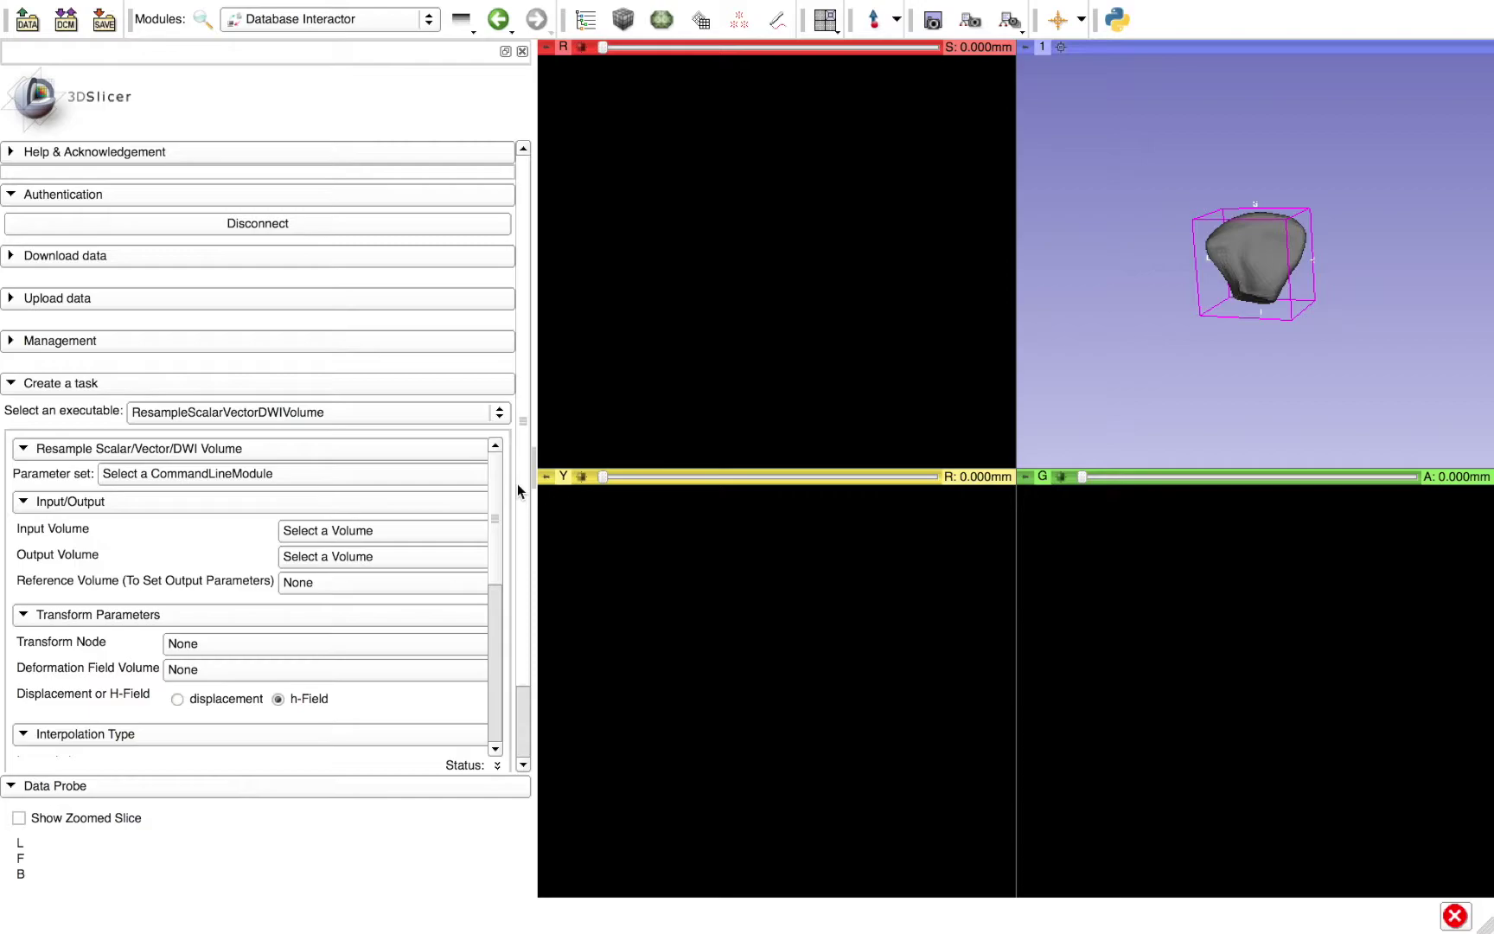
left_click(162, 417)
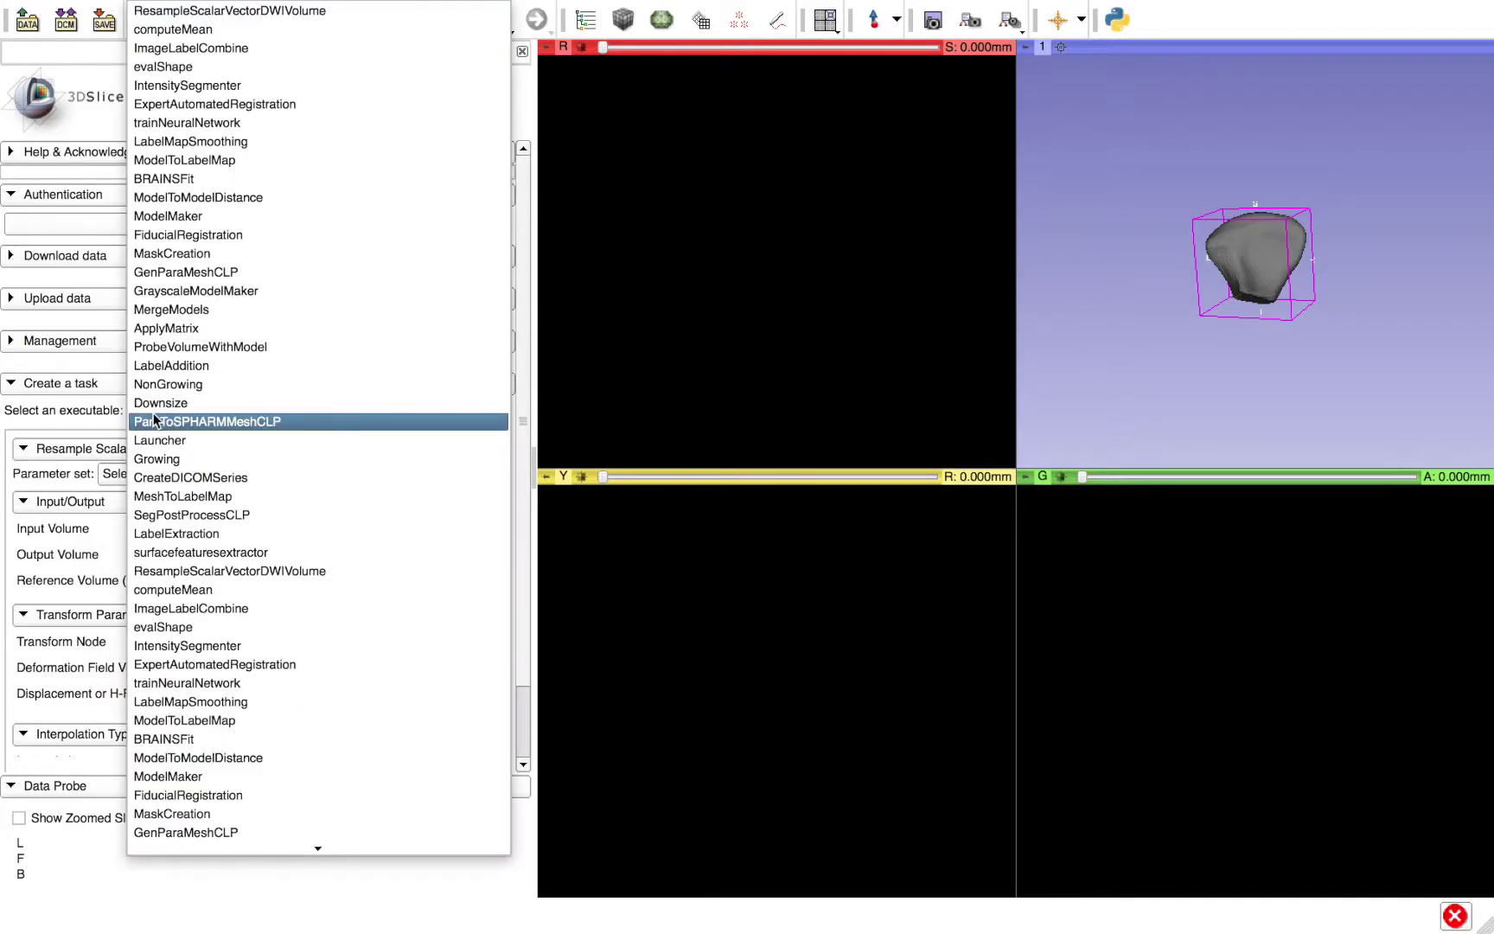
scroll(218, 726, "down", 1)
scroll(216, 726, "down", 5)
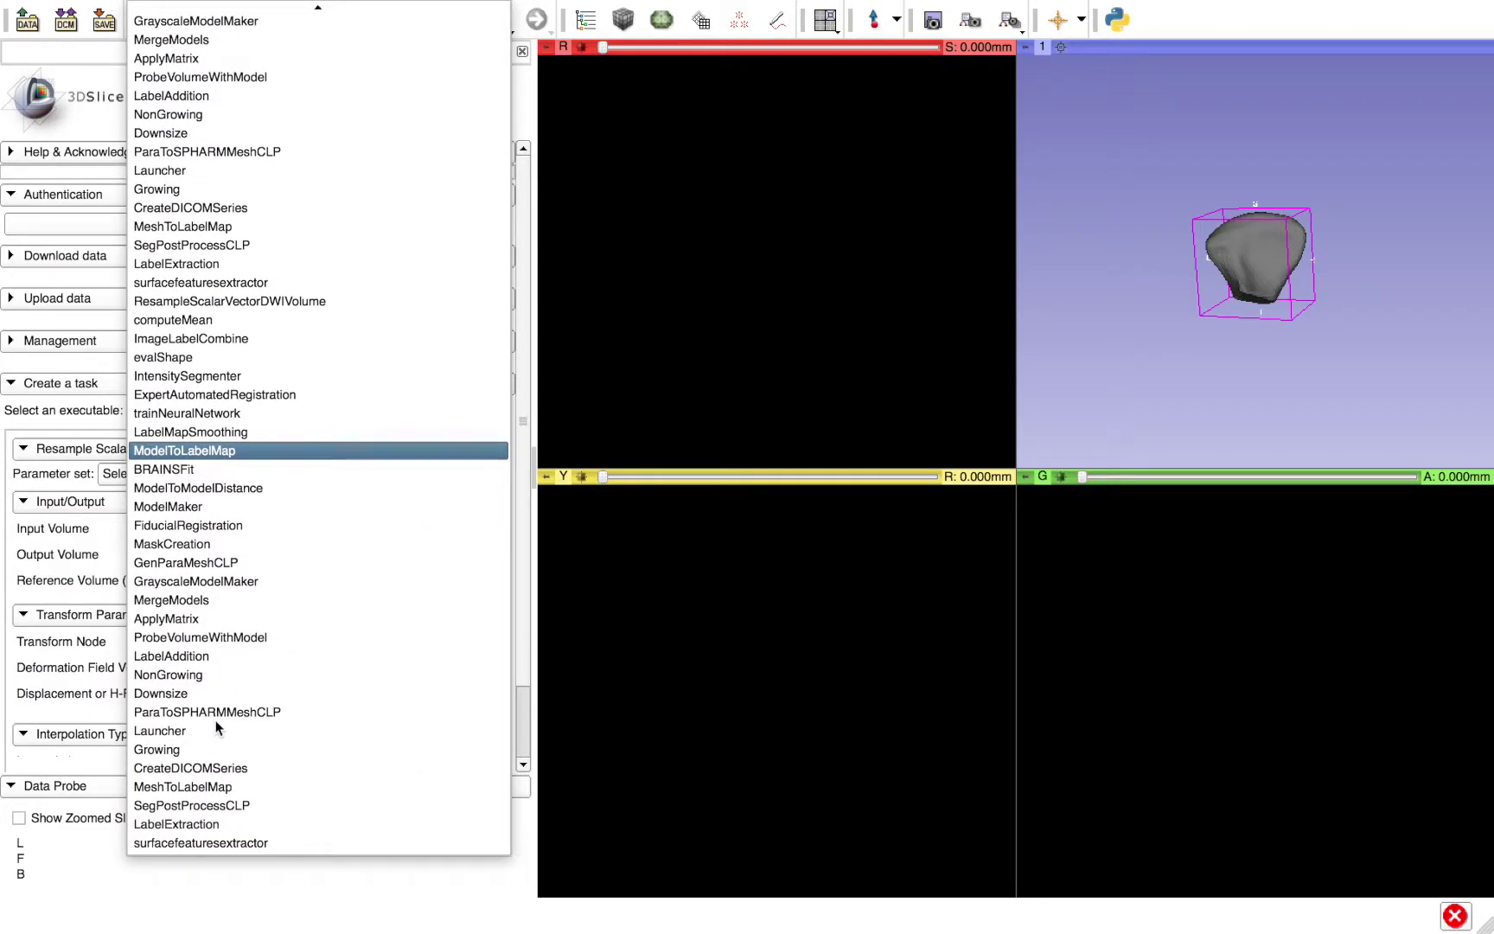
scroll(216, 726, "up", 5)
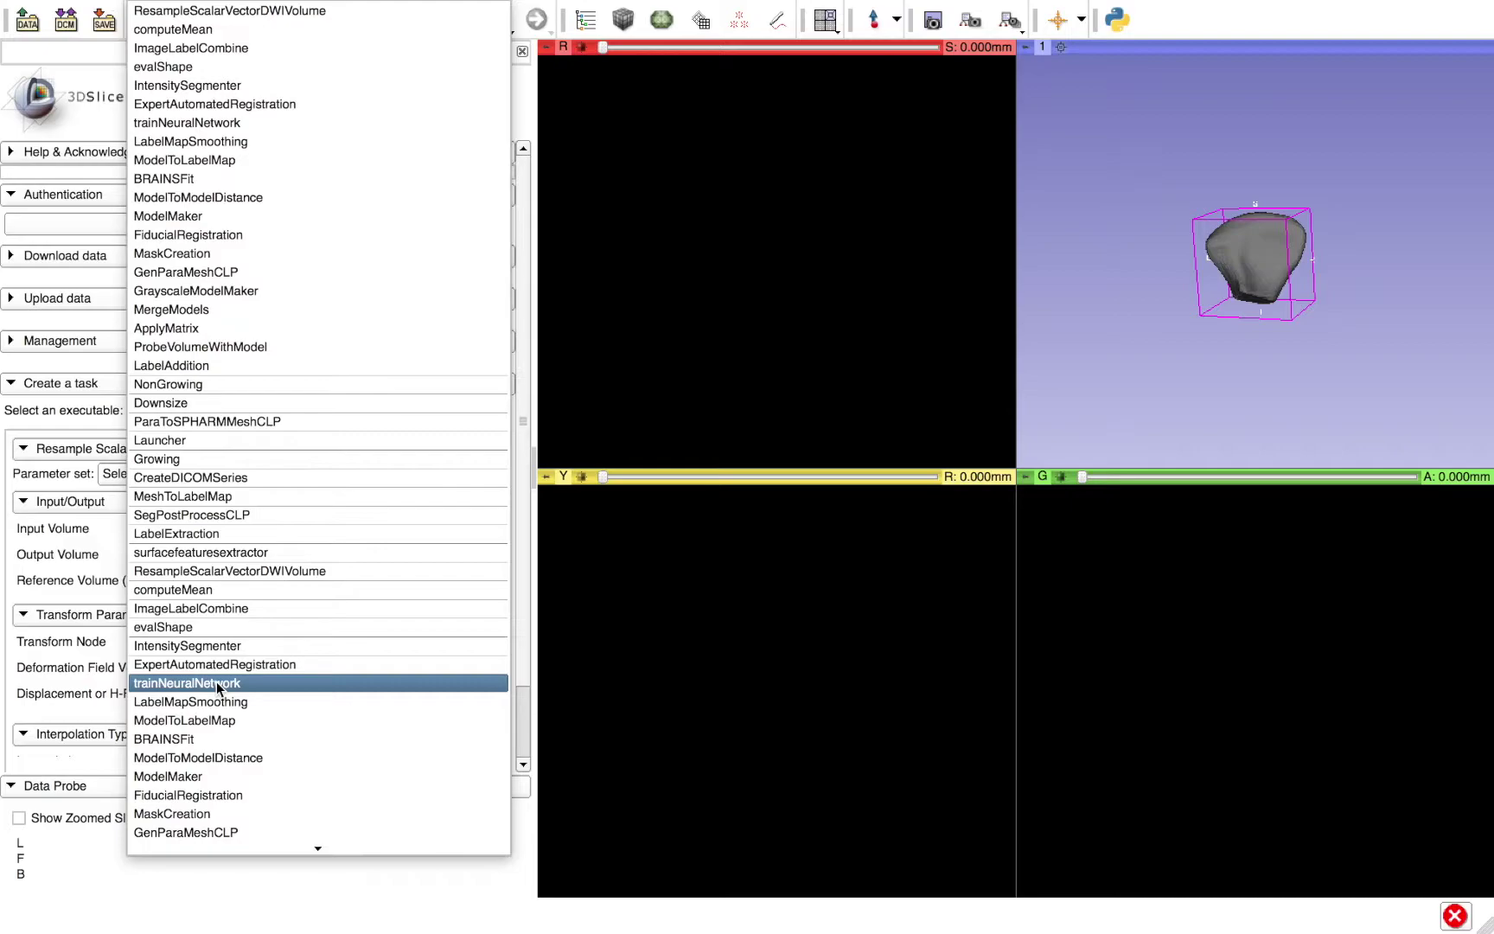
left_click(200, 774)
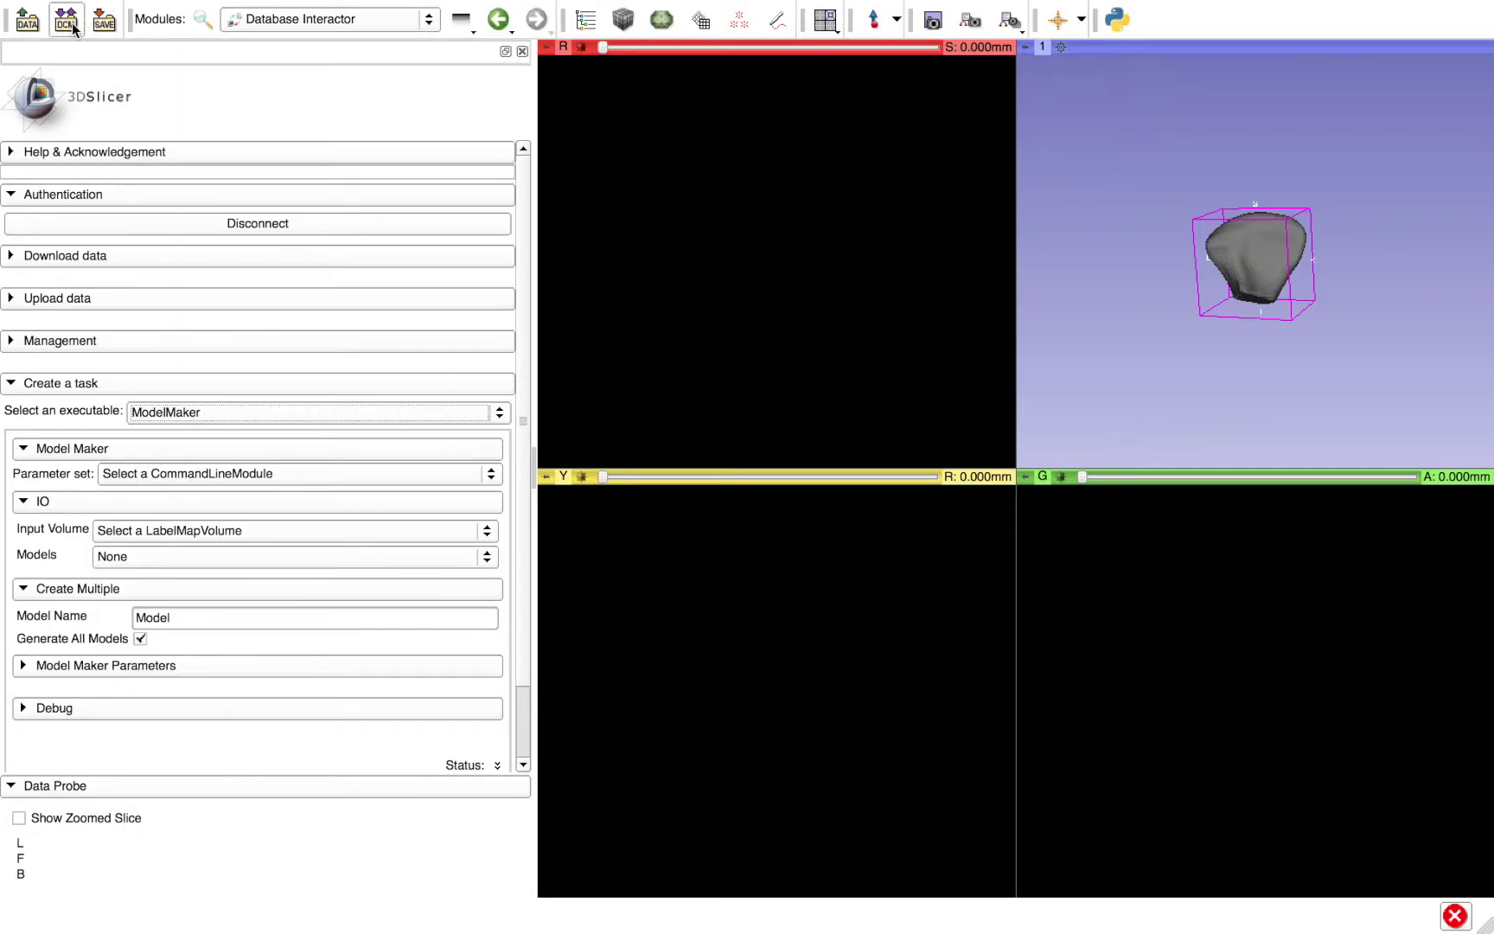
- Add AM_Tuto_Segmentation.gipl.gz from Desktop/Data/LabelMaps in the Add Data dialog
left_click(29, 21)
left_click(571, 215)
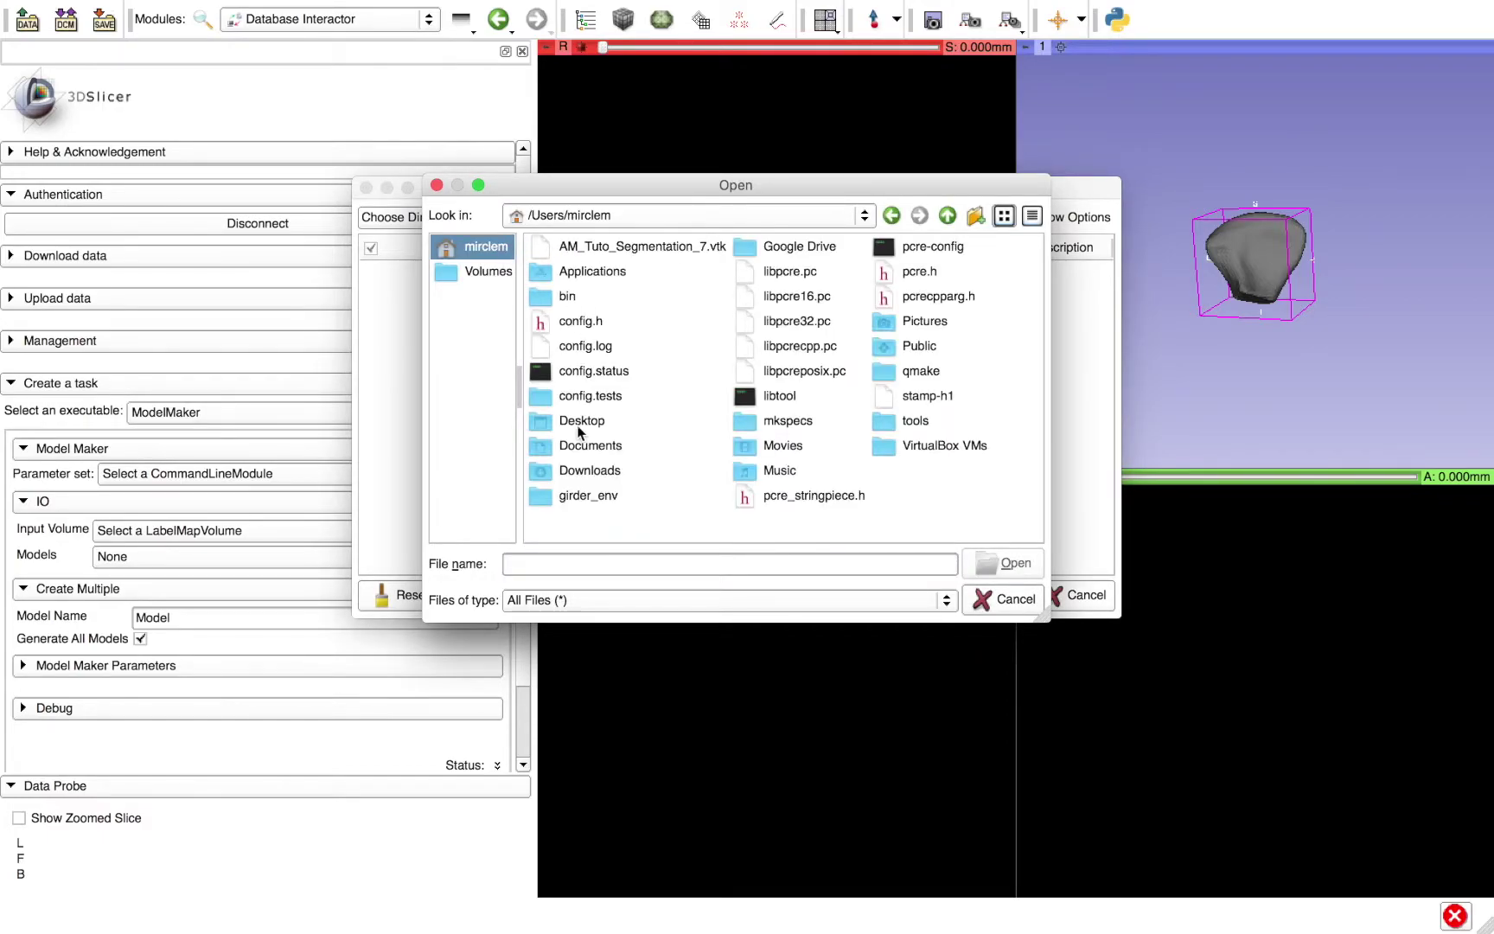
double_click(575, 422)
double_click(573, 295)
double_click(589, 321)
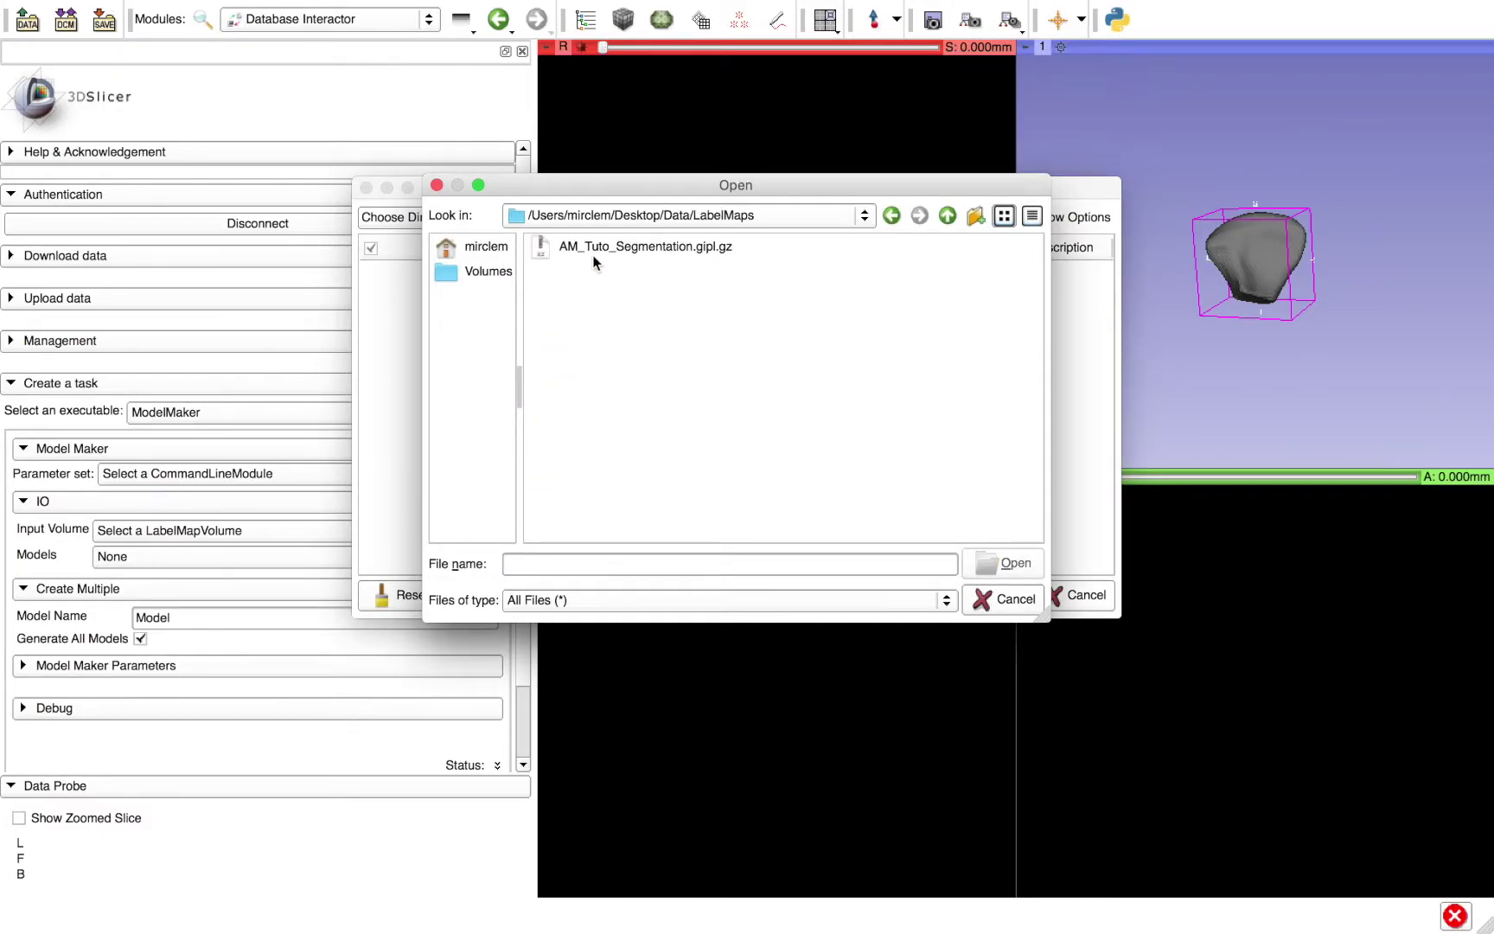
double_click(596, 248)
- Load the file as a Volume with the LabelMap option checked
left_click(1033, 274)
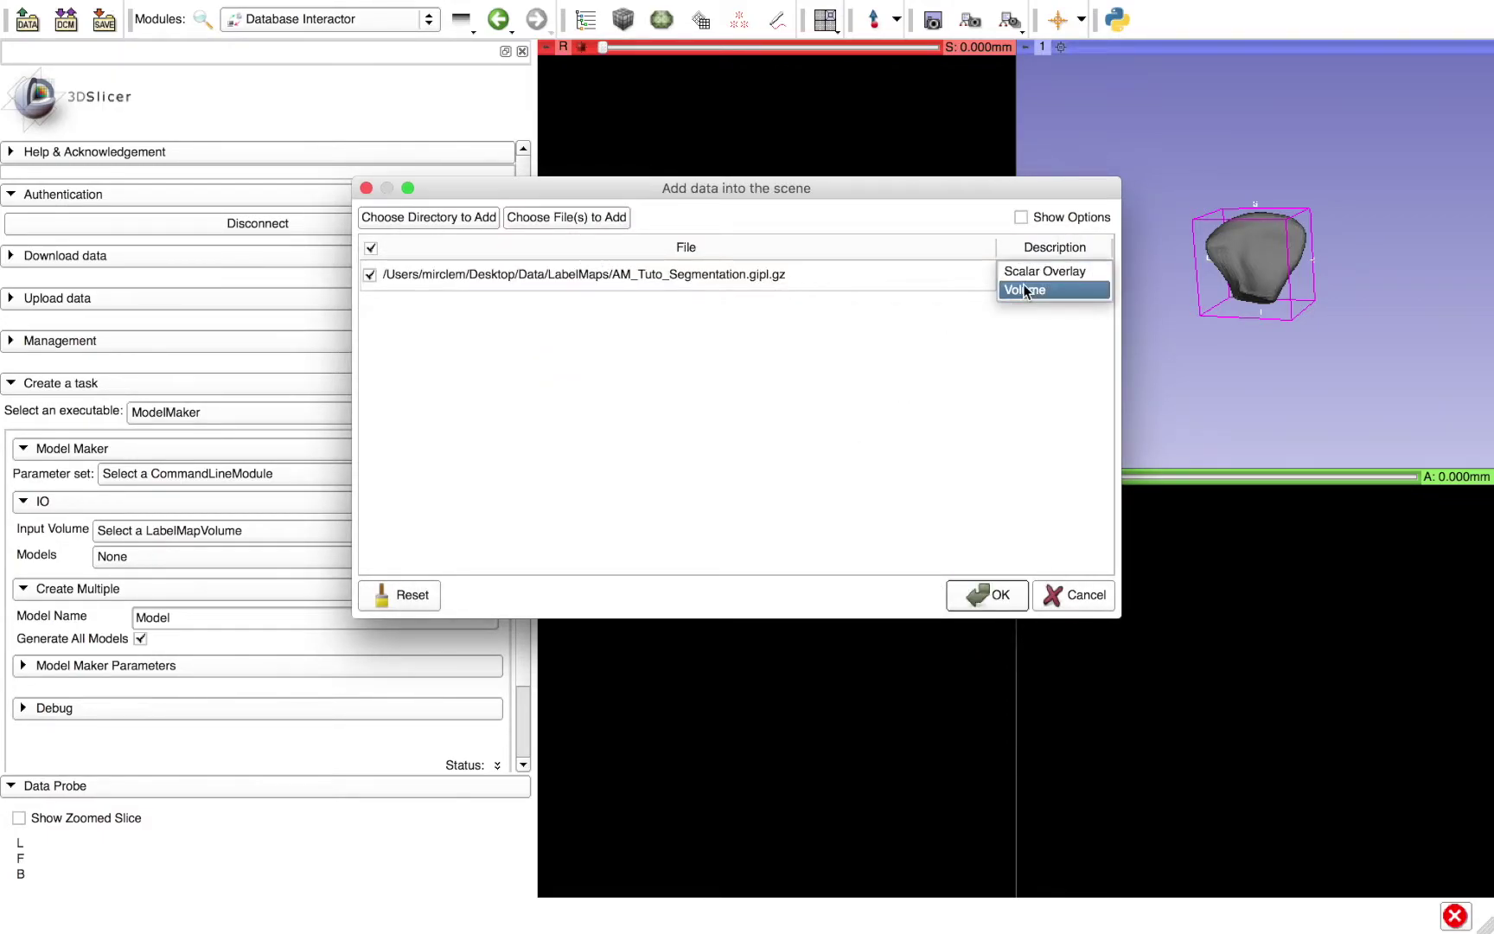
left_click(1023, 288)
left_click(1021, 218)
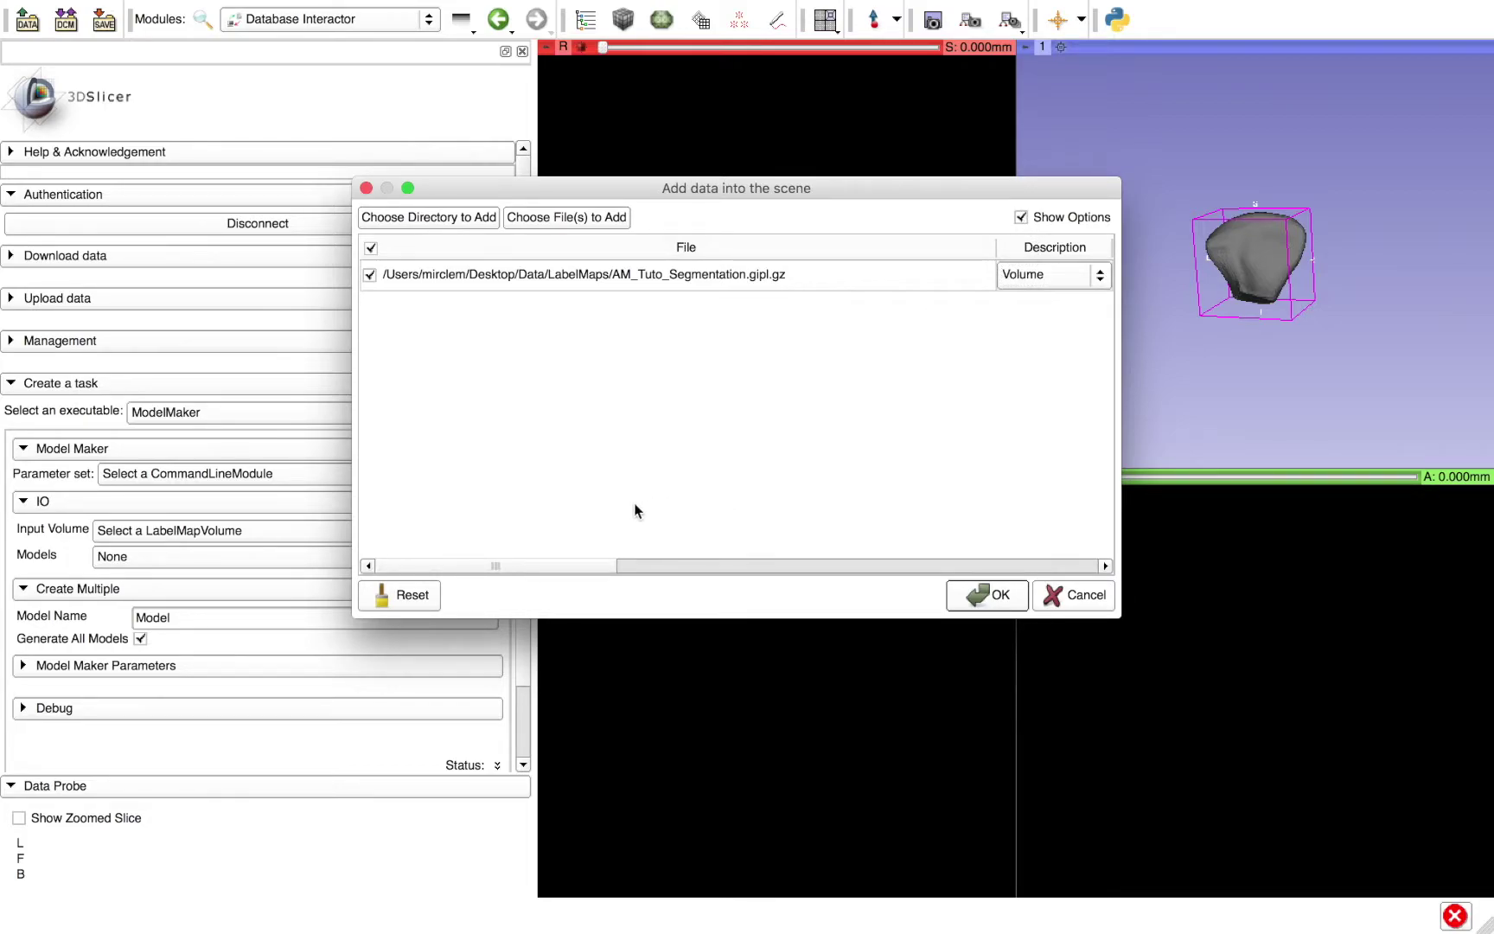
left_click_drag(541, 564, 789, 564)
left_click(810, 270)
left_click(985, 595)
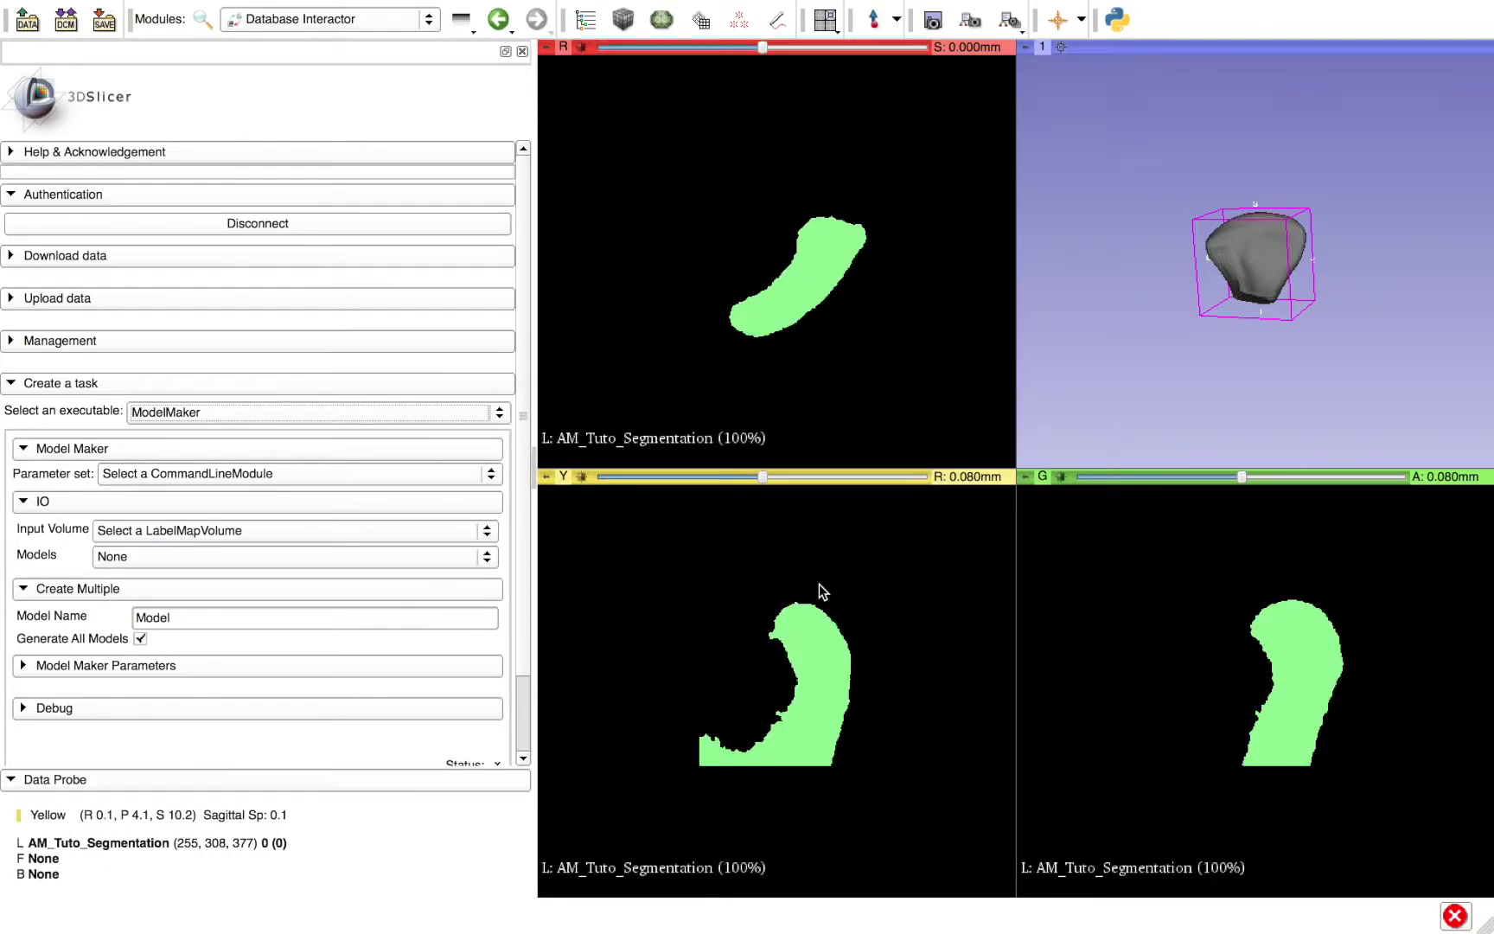
- Create a new Model Maker parameter set with AM_Tuto_Segmentation as the input volume
left_click(121, 407)
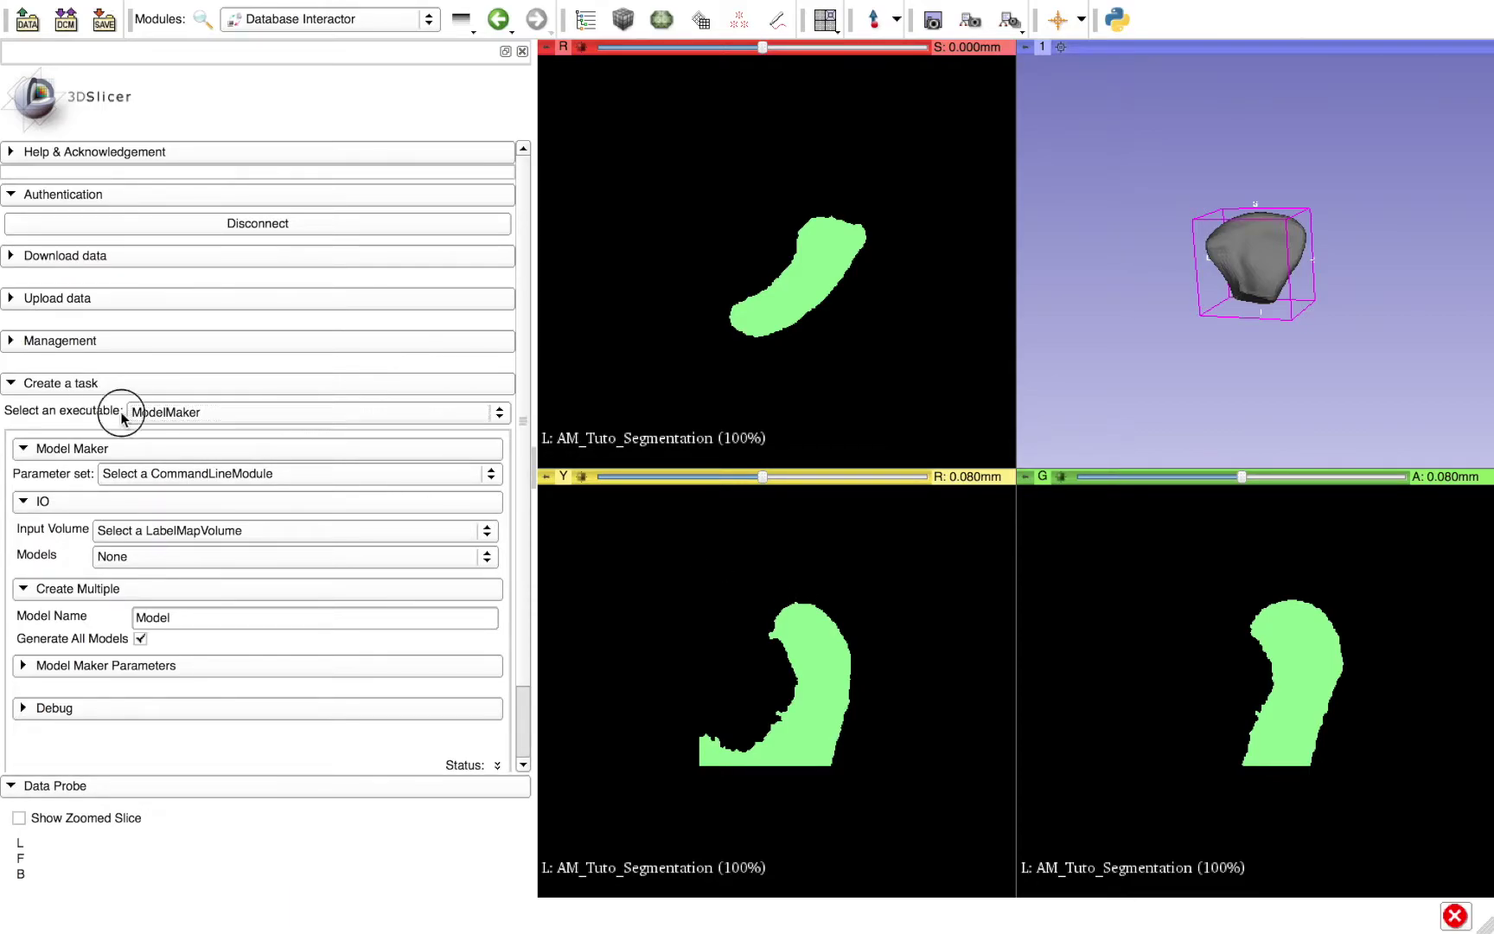
left_click(158, 474)
left_click(174, 480)
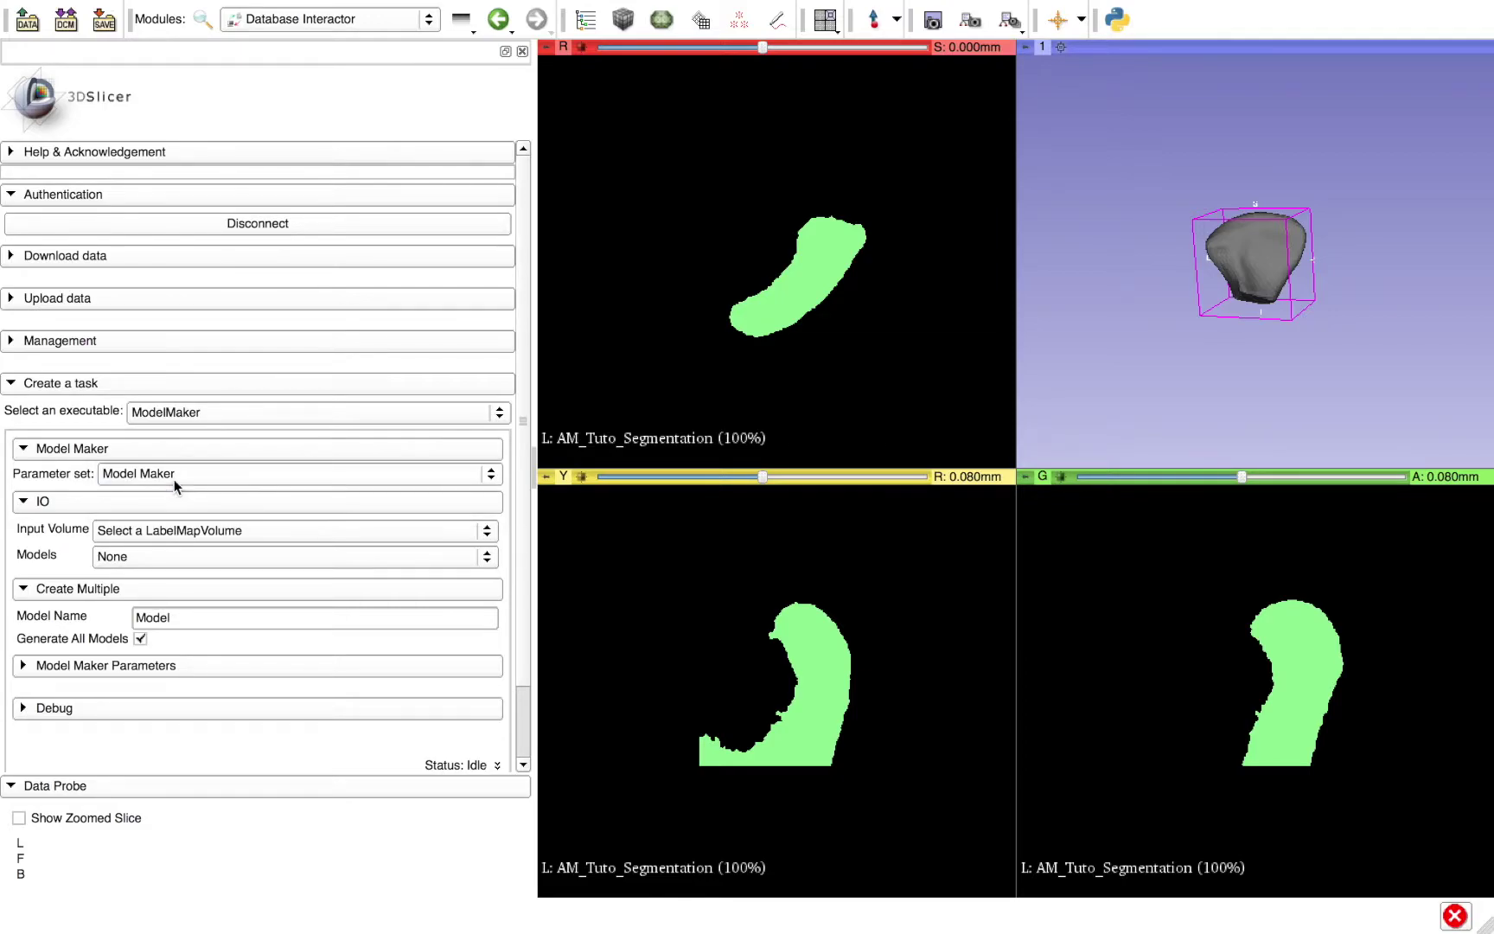
left_click(171, 537)
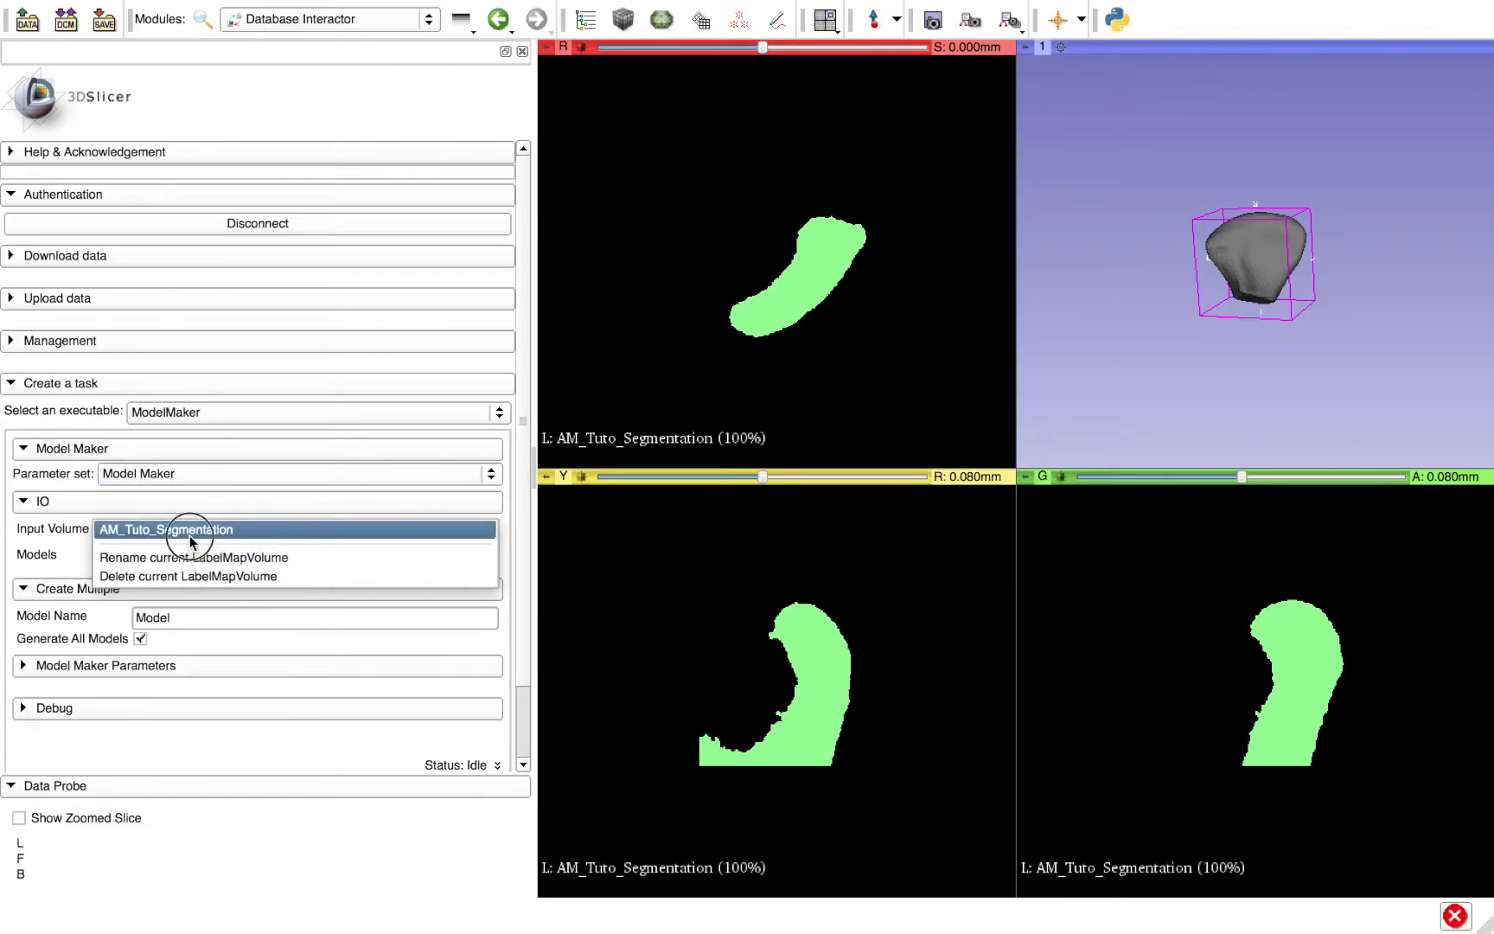
left_click(189, 530)
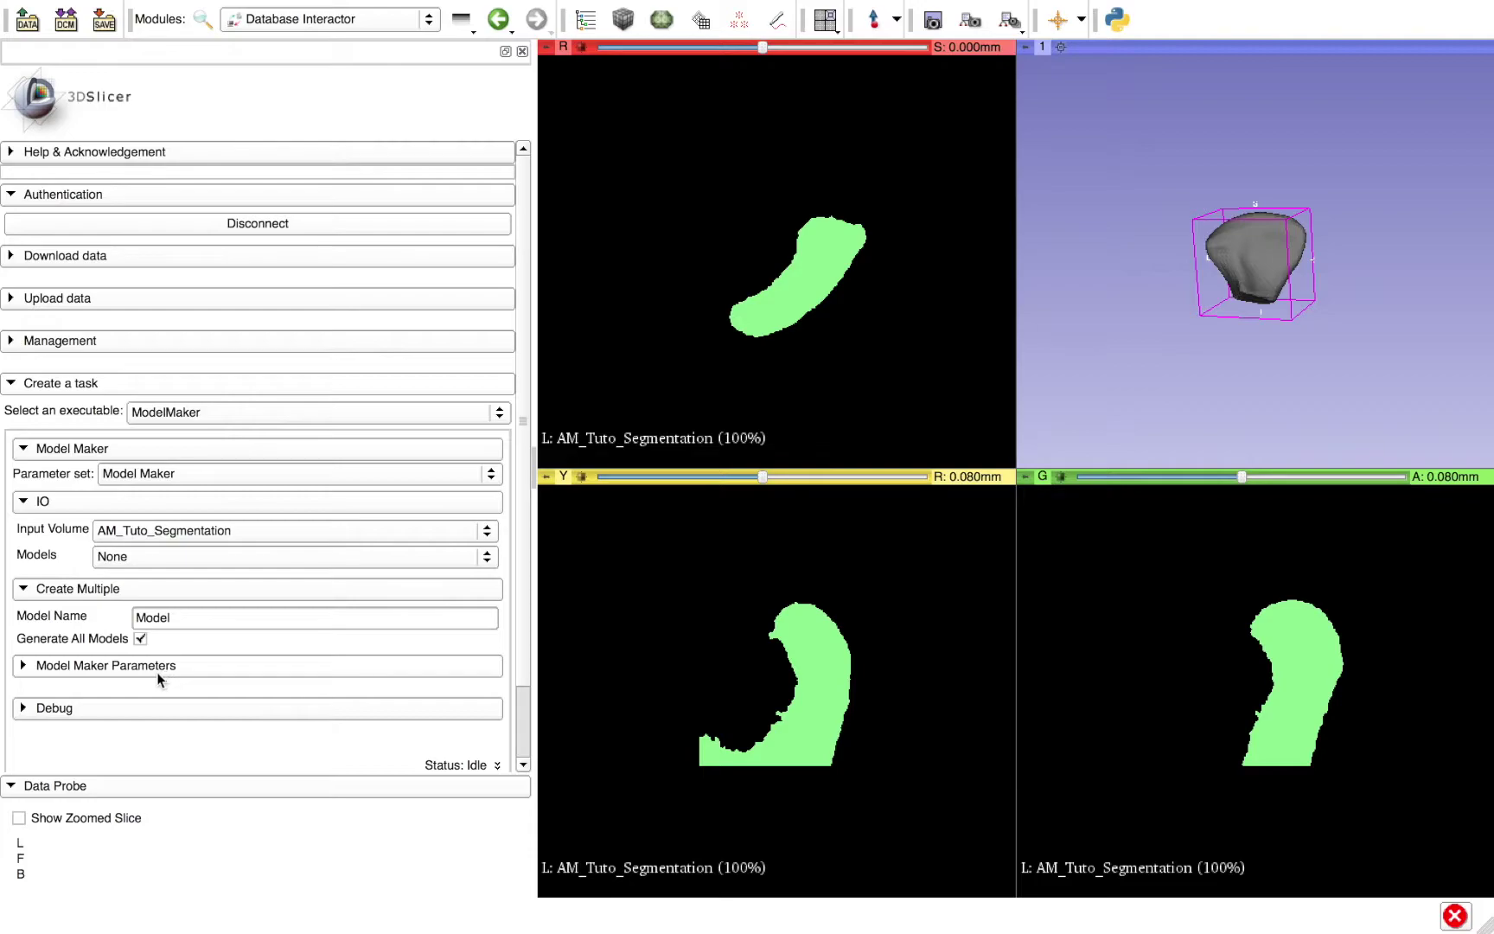
- Switch the executable to IntensitySegmenter to view its advanced settings, then back to ModelMaker
left_click(187, 420)
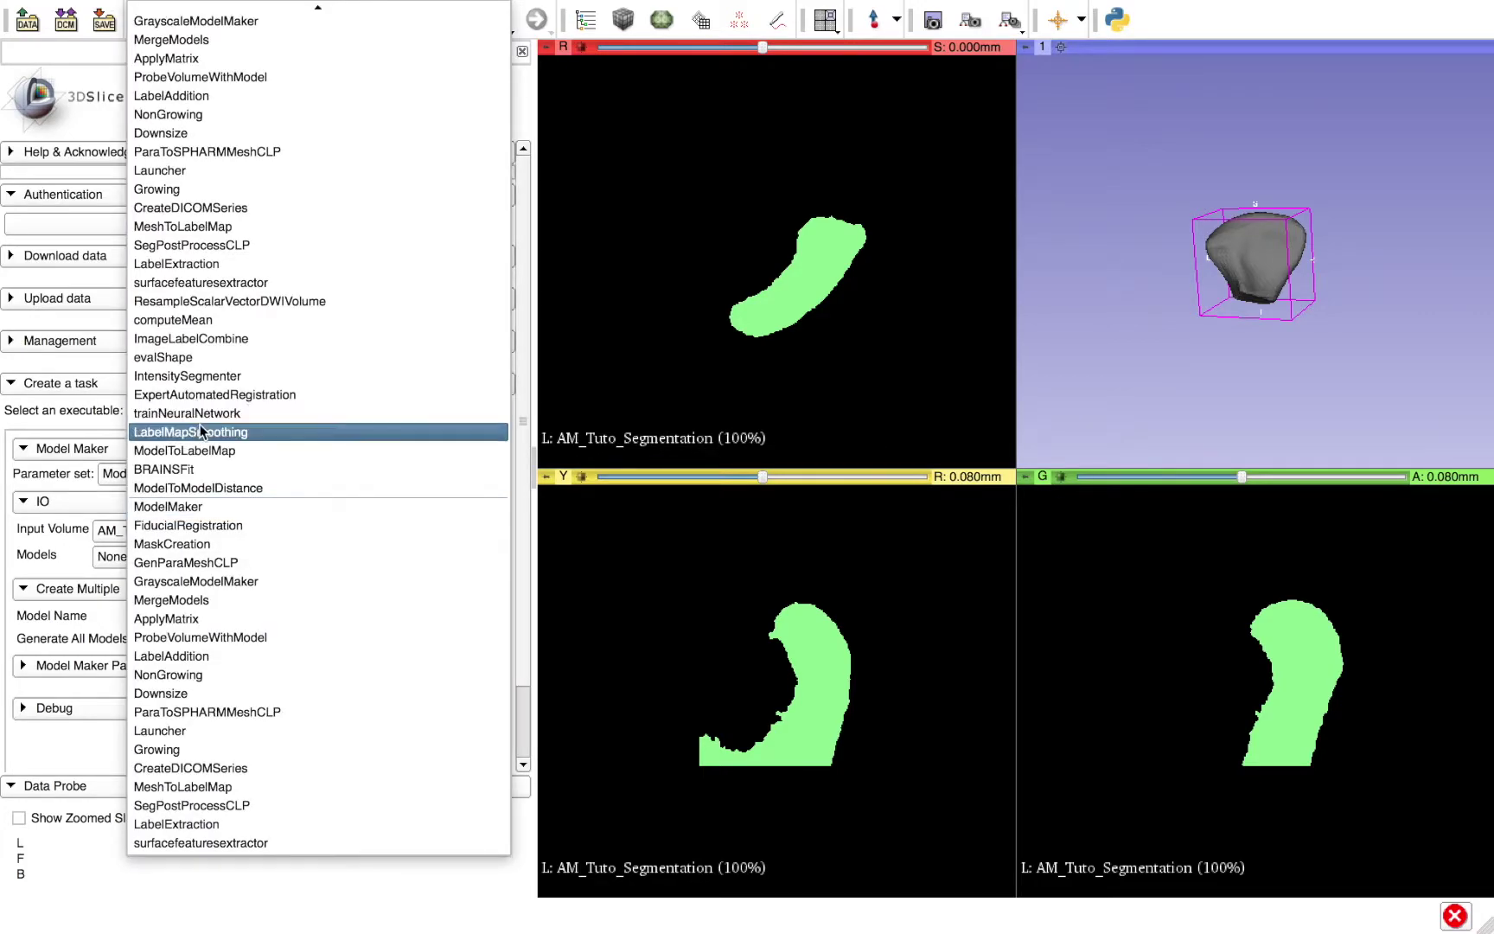
left_click(230, 378)
left_click(104, 617)
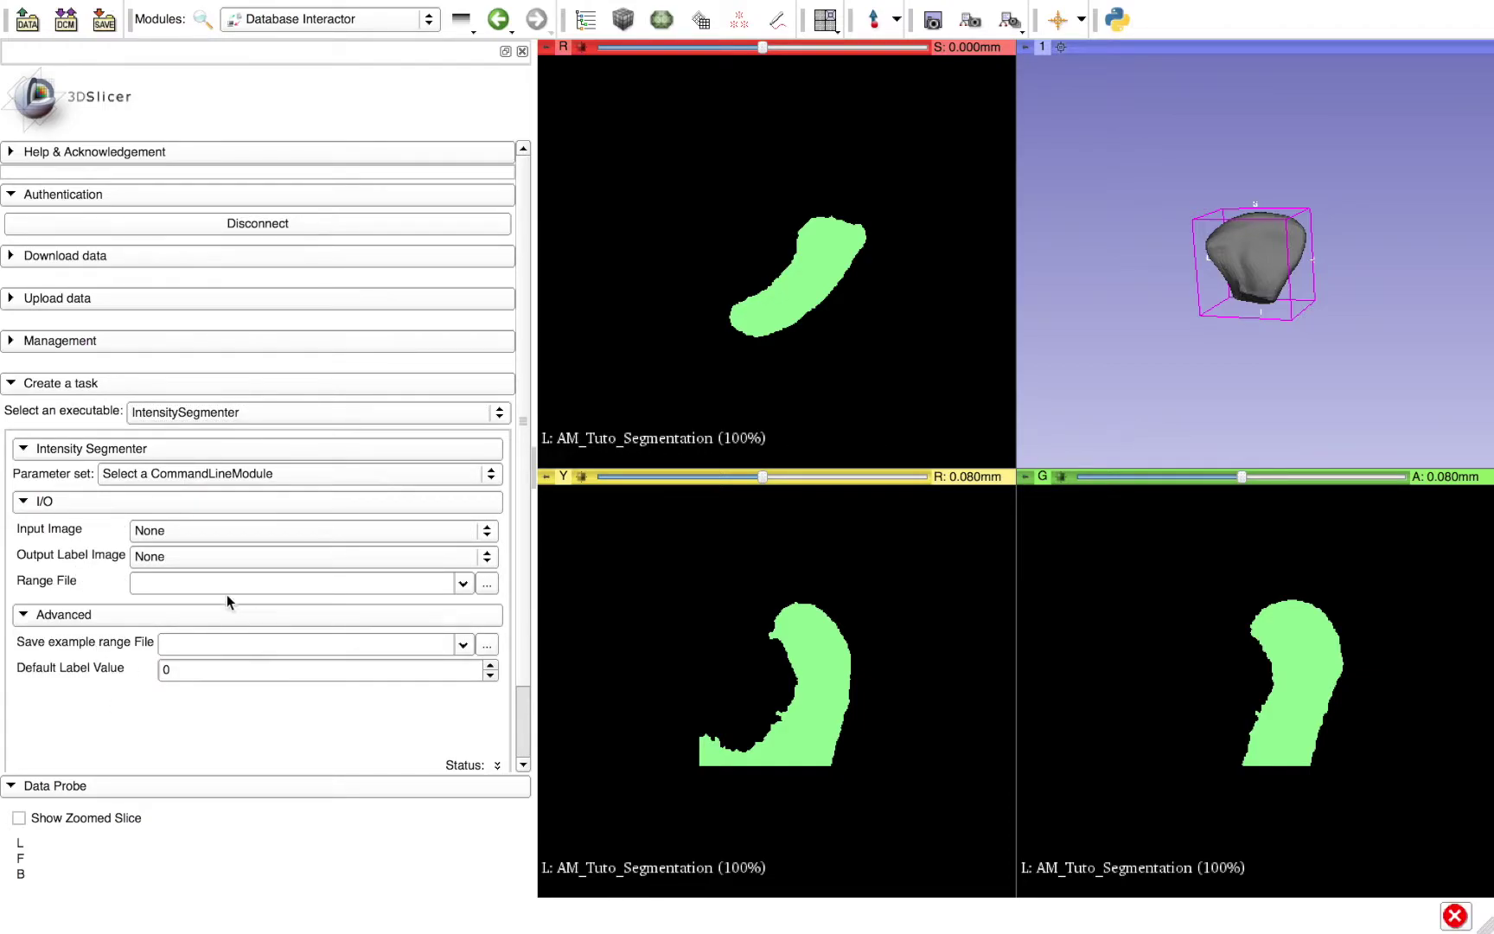
left_click(169, 410)
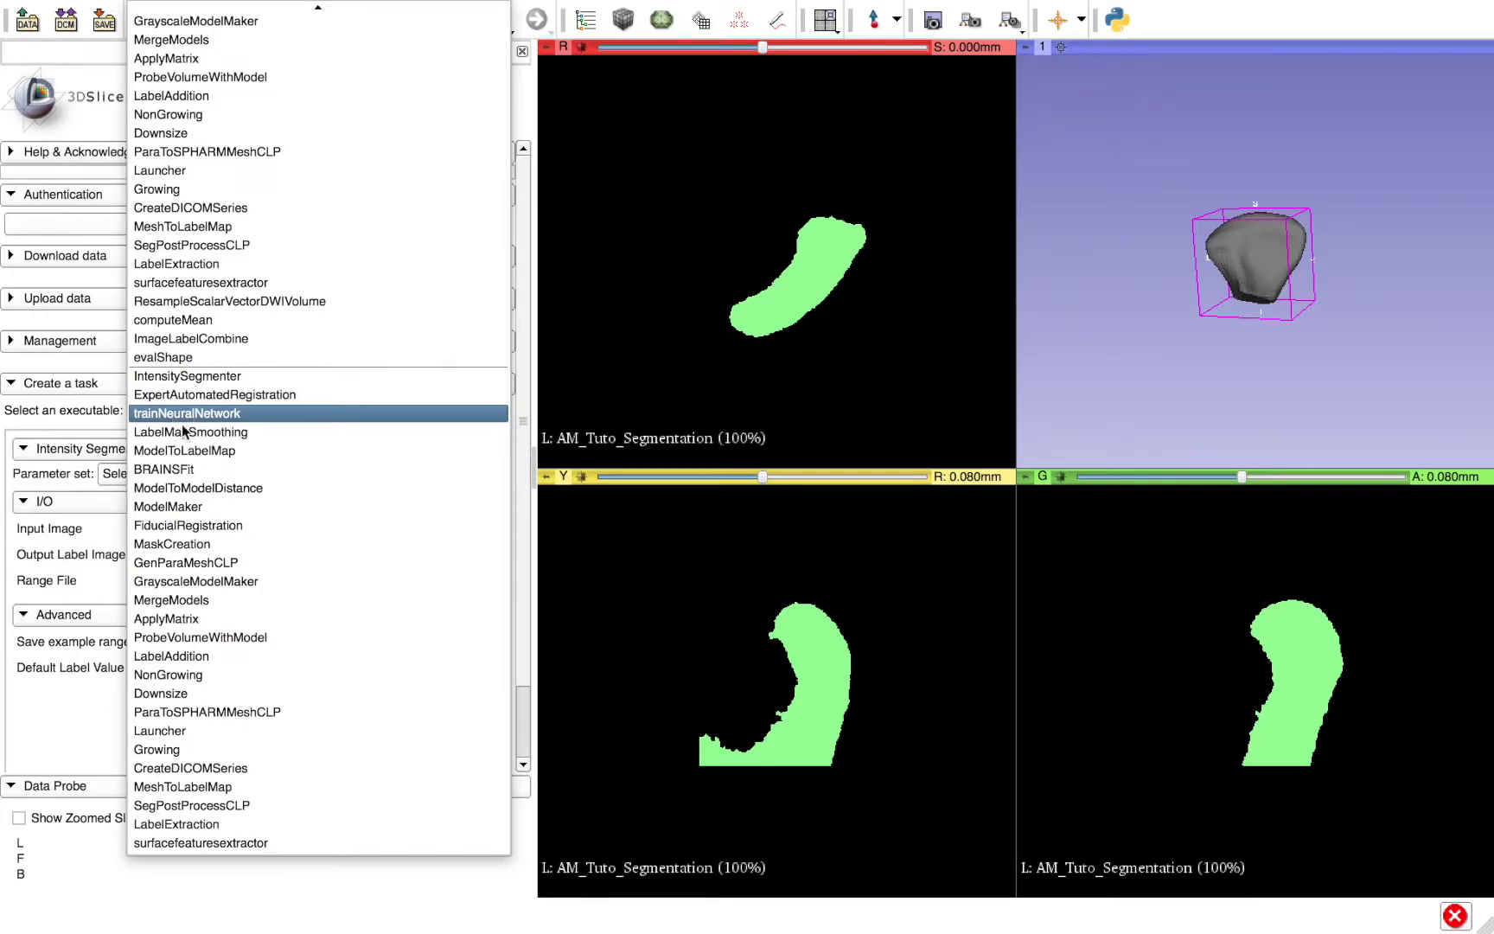
left_click(194, 503)
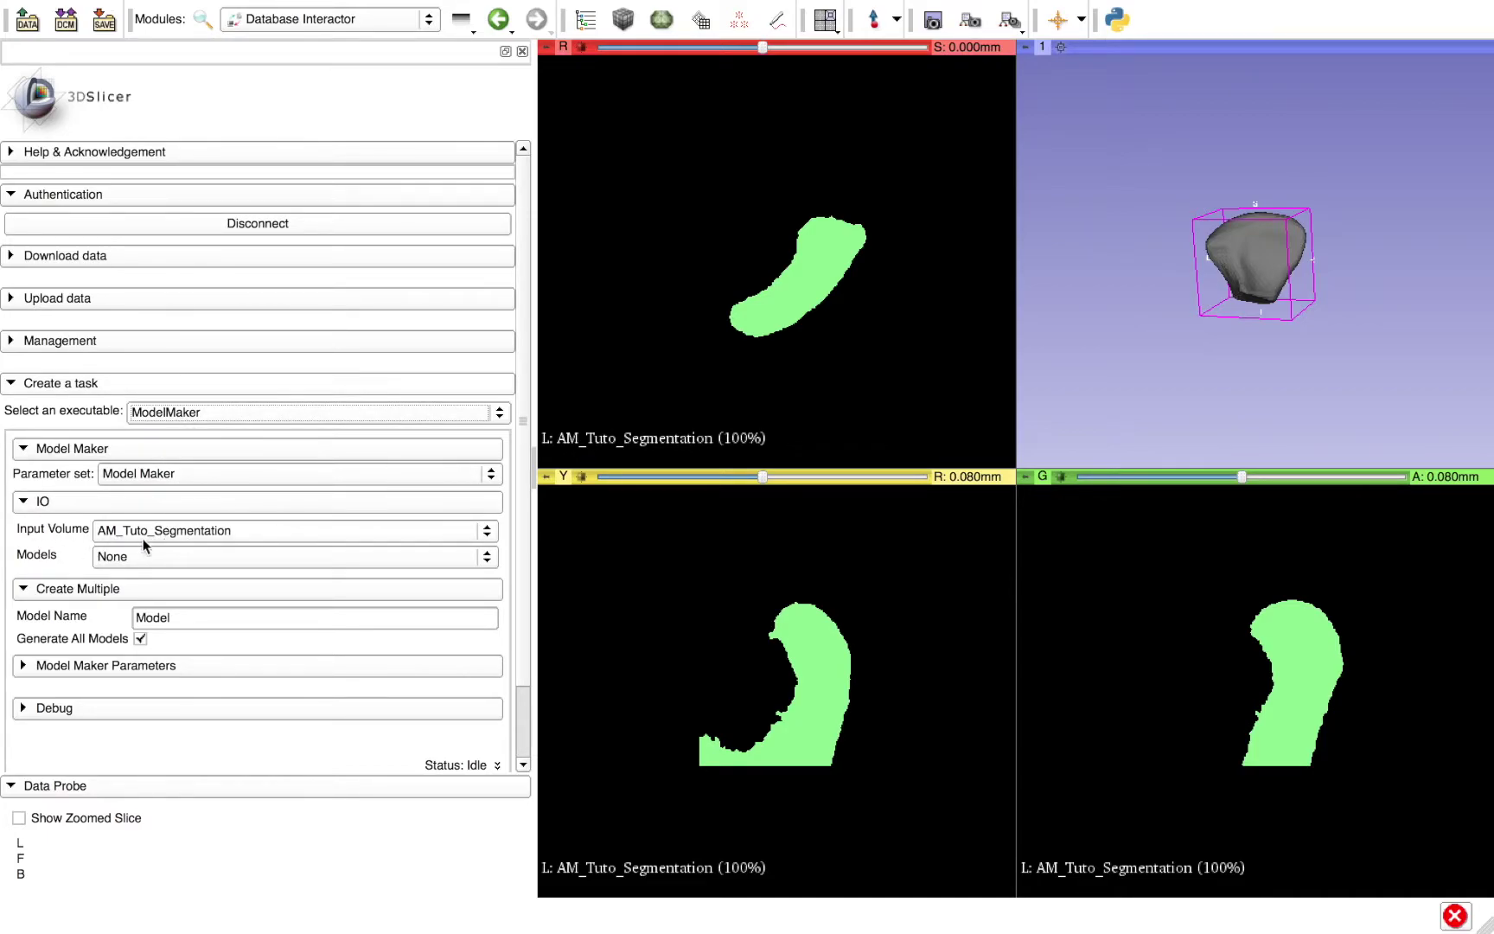
- Create a new model hierarchy named Models and apply the ModelMaker task
left_click(159, 553)
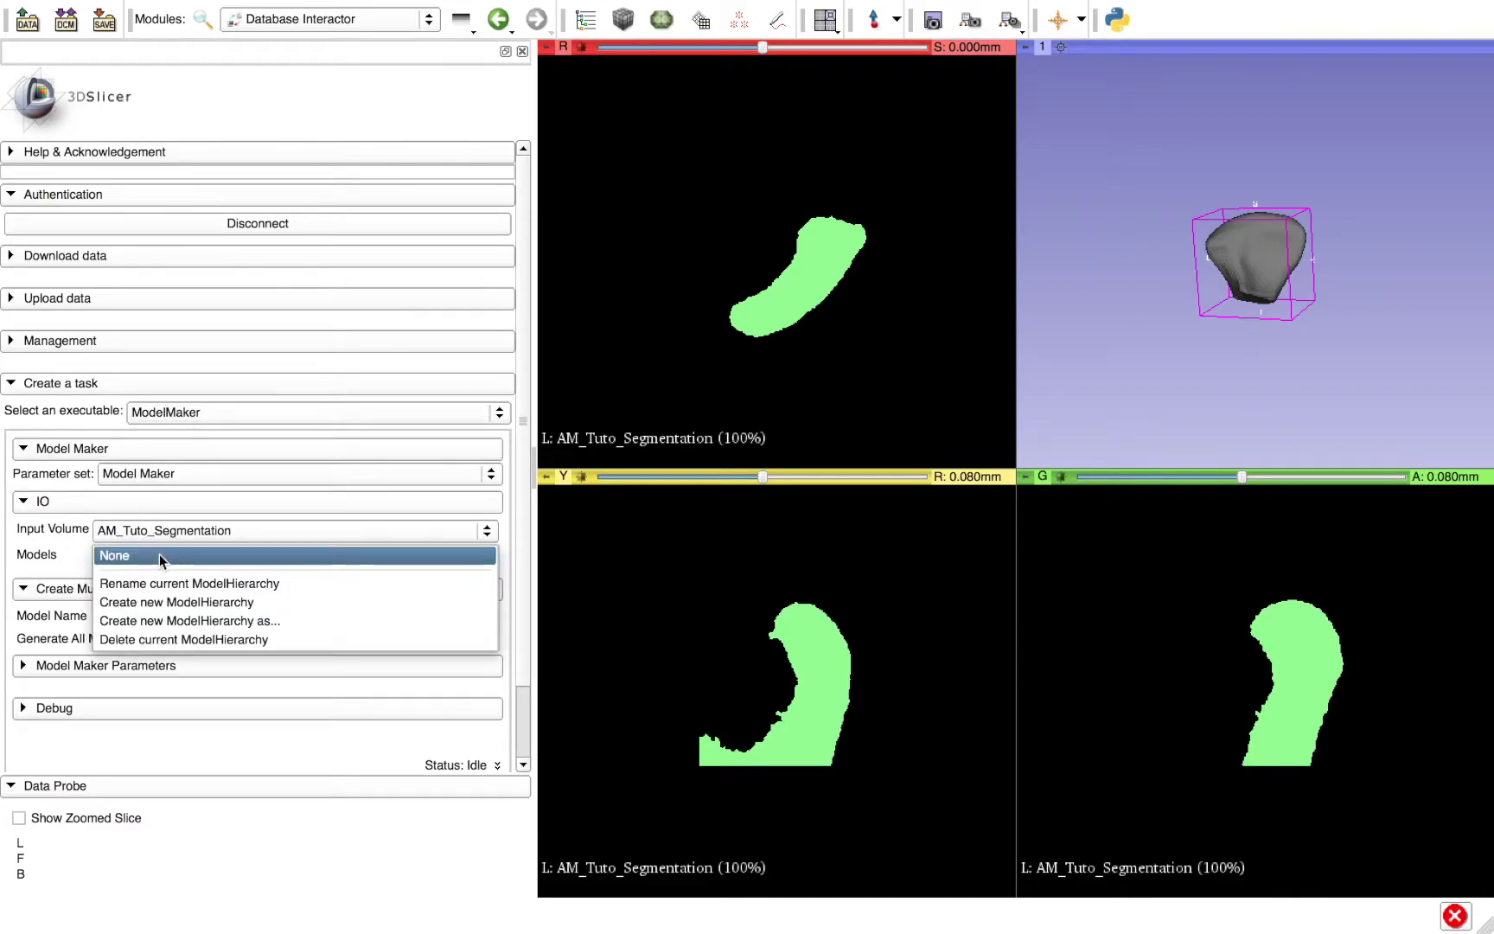
left_click(206, 619)
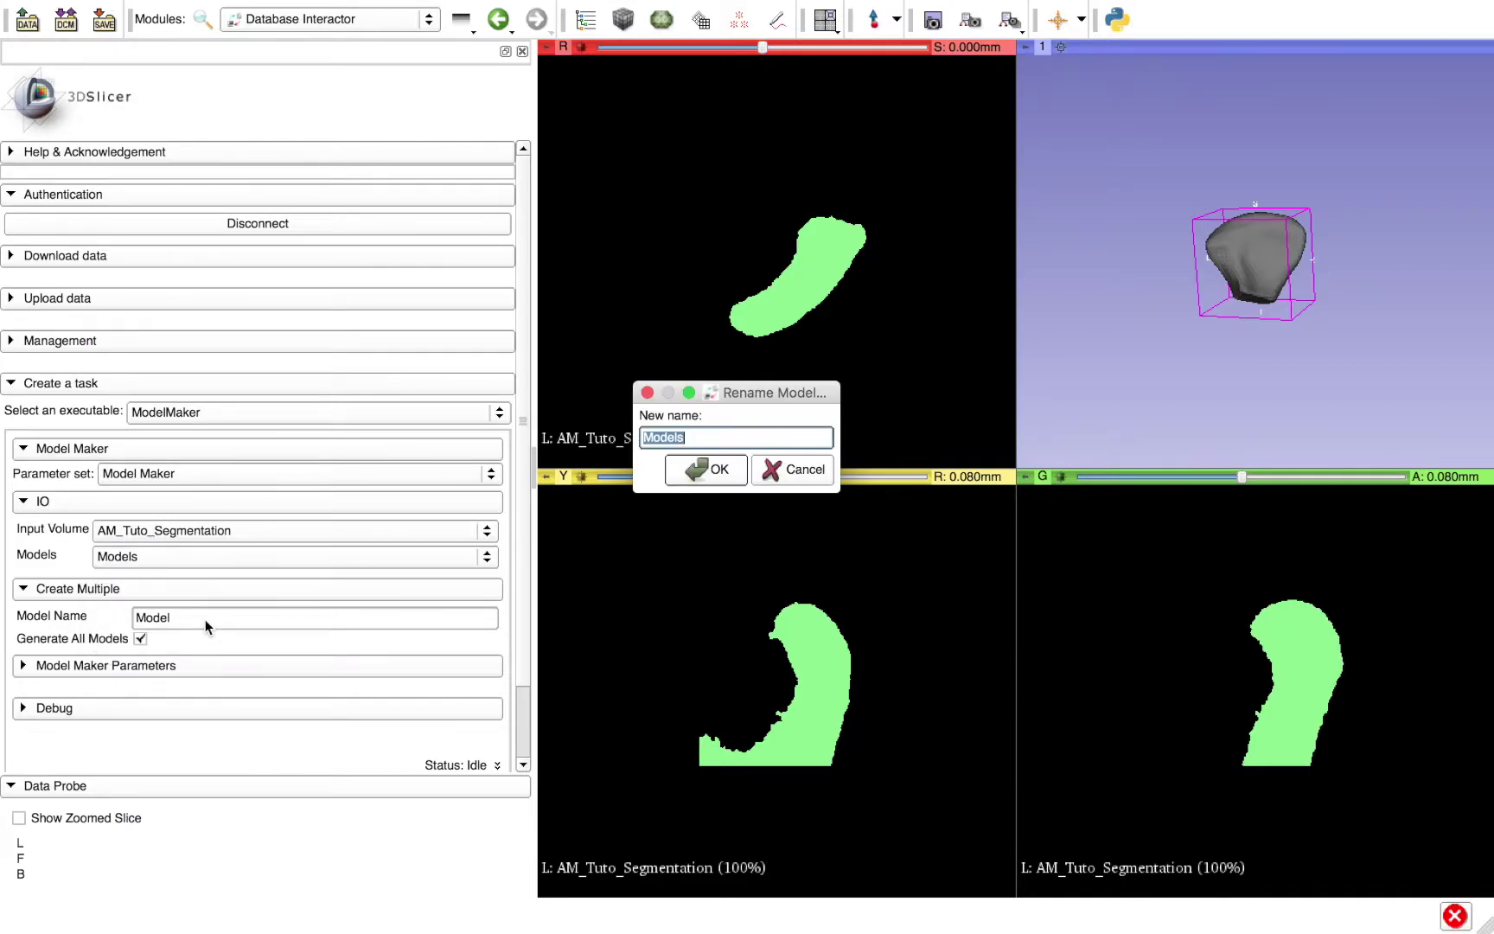
left_click(678, 474)
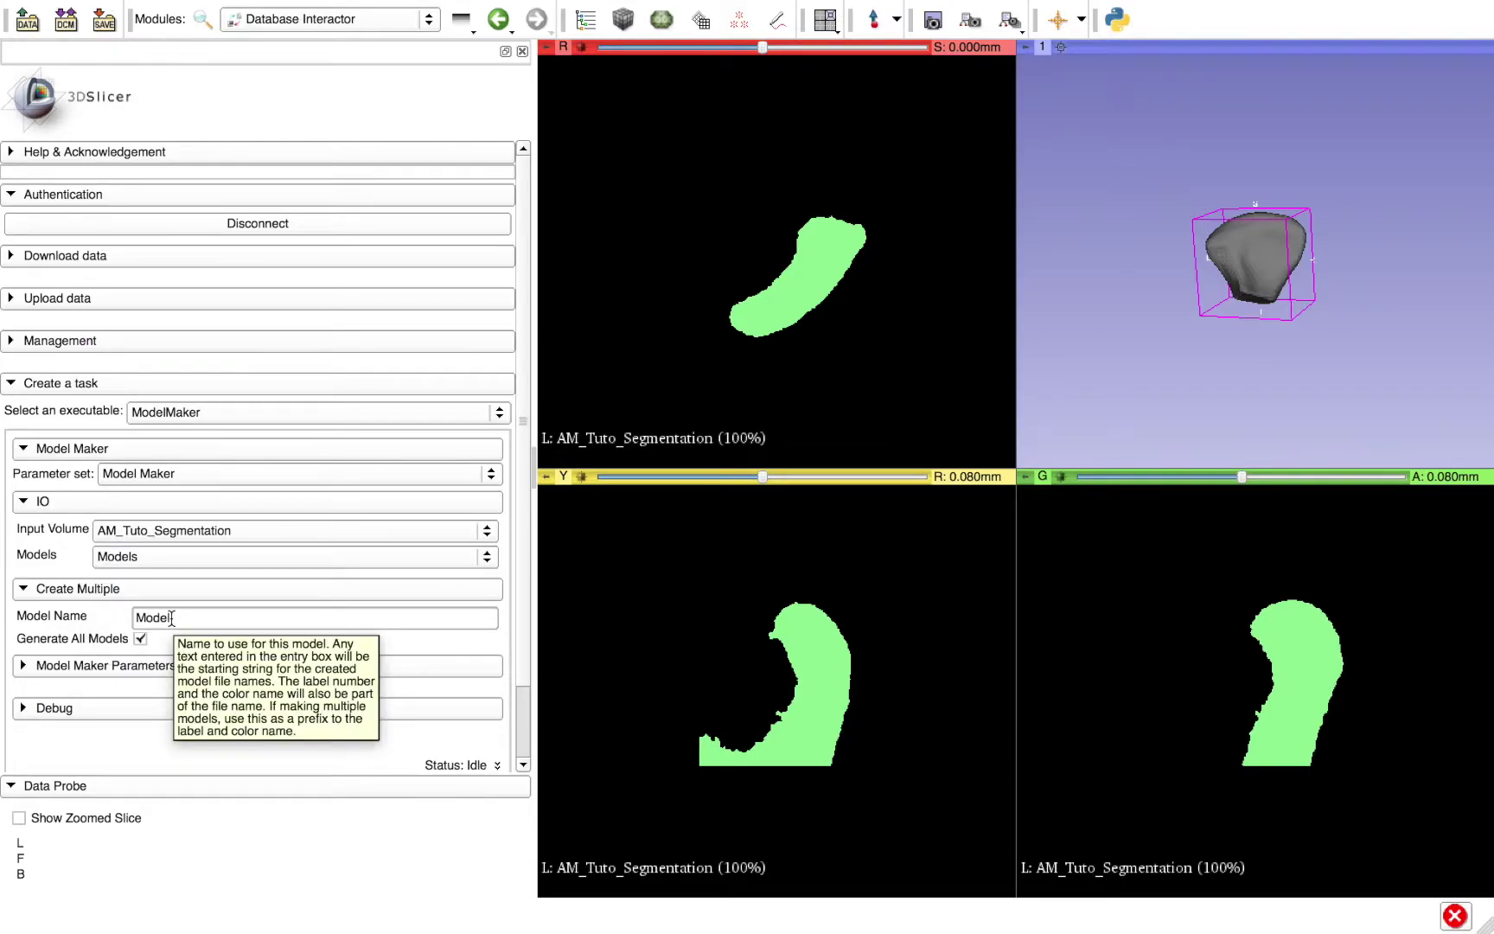
scroll(91, 616, "down", 2)
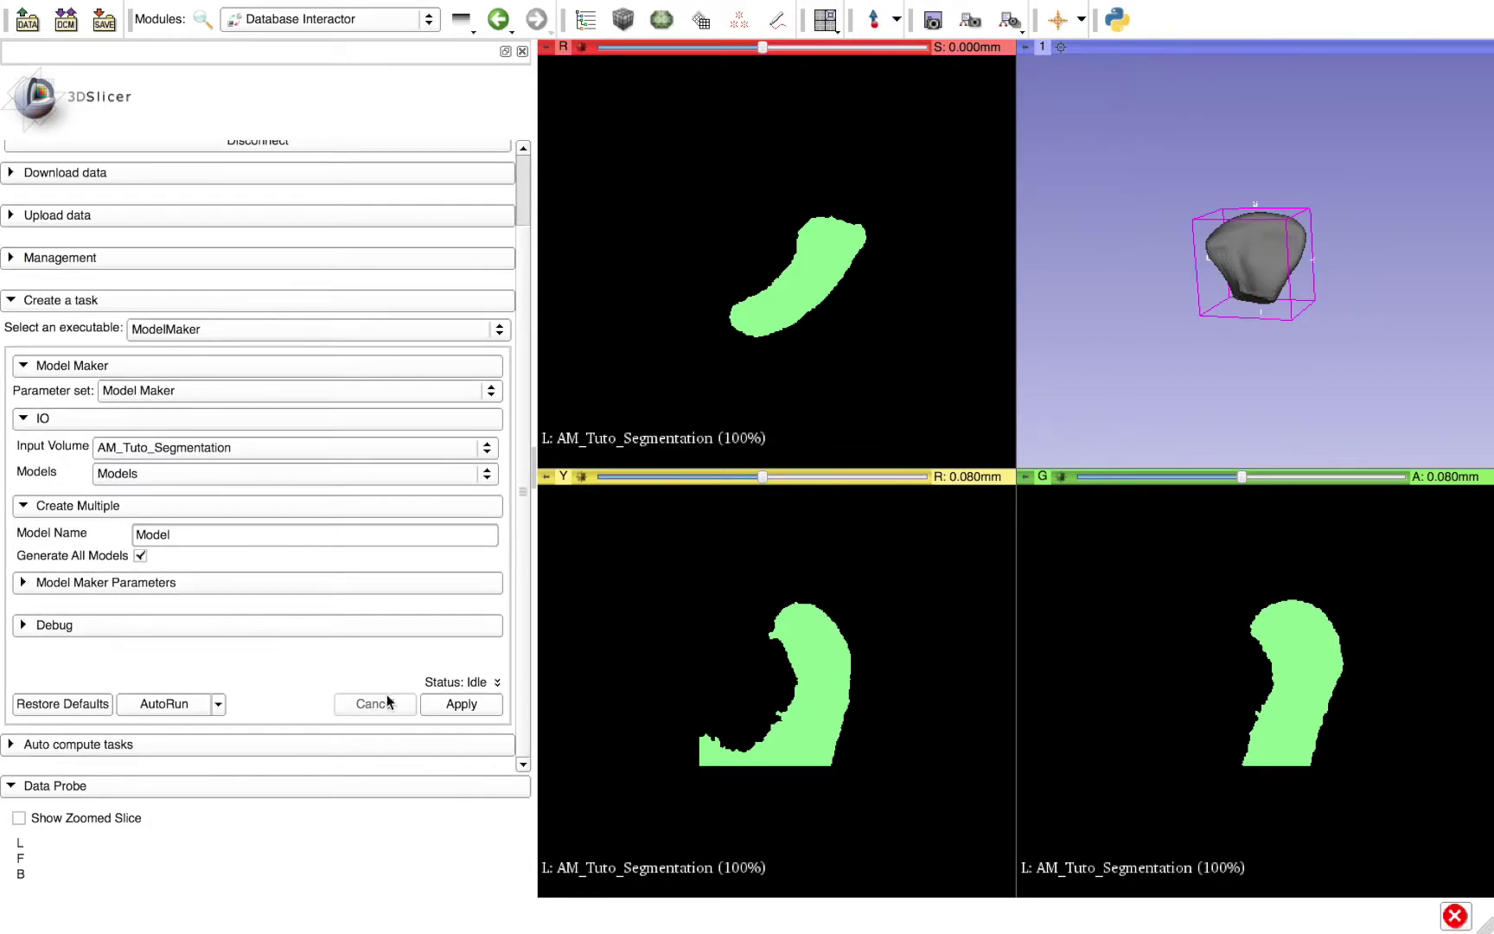
left_click(436, 710)
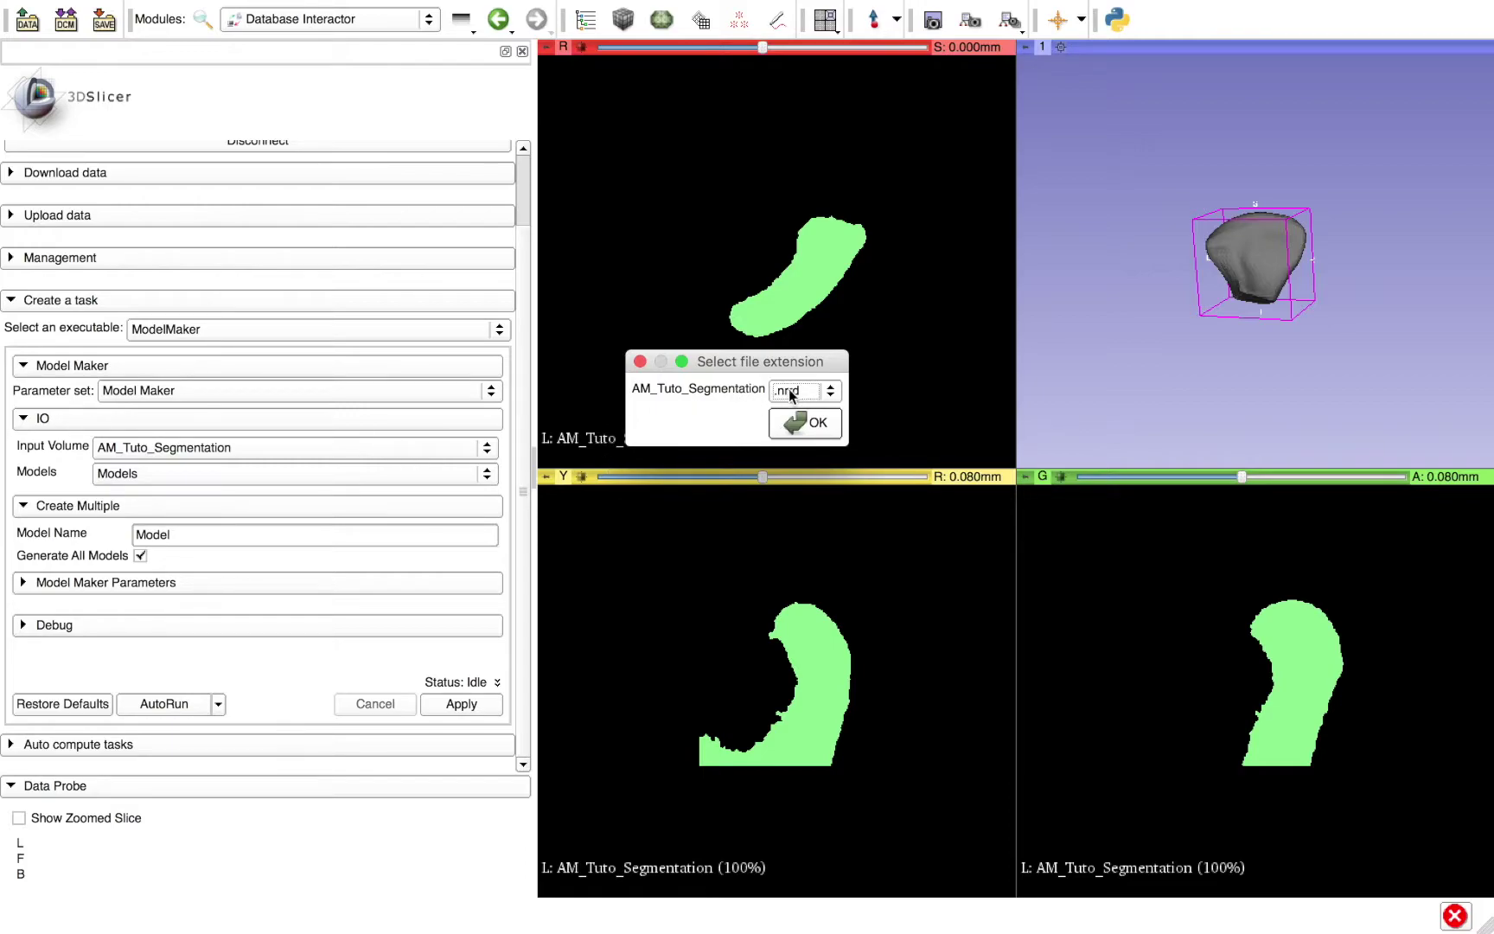
- Choose .gipl.gz as the upload file extension and confirm
left_click(791, 390)
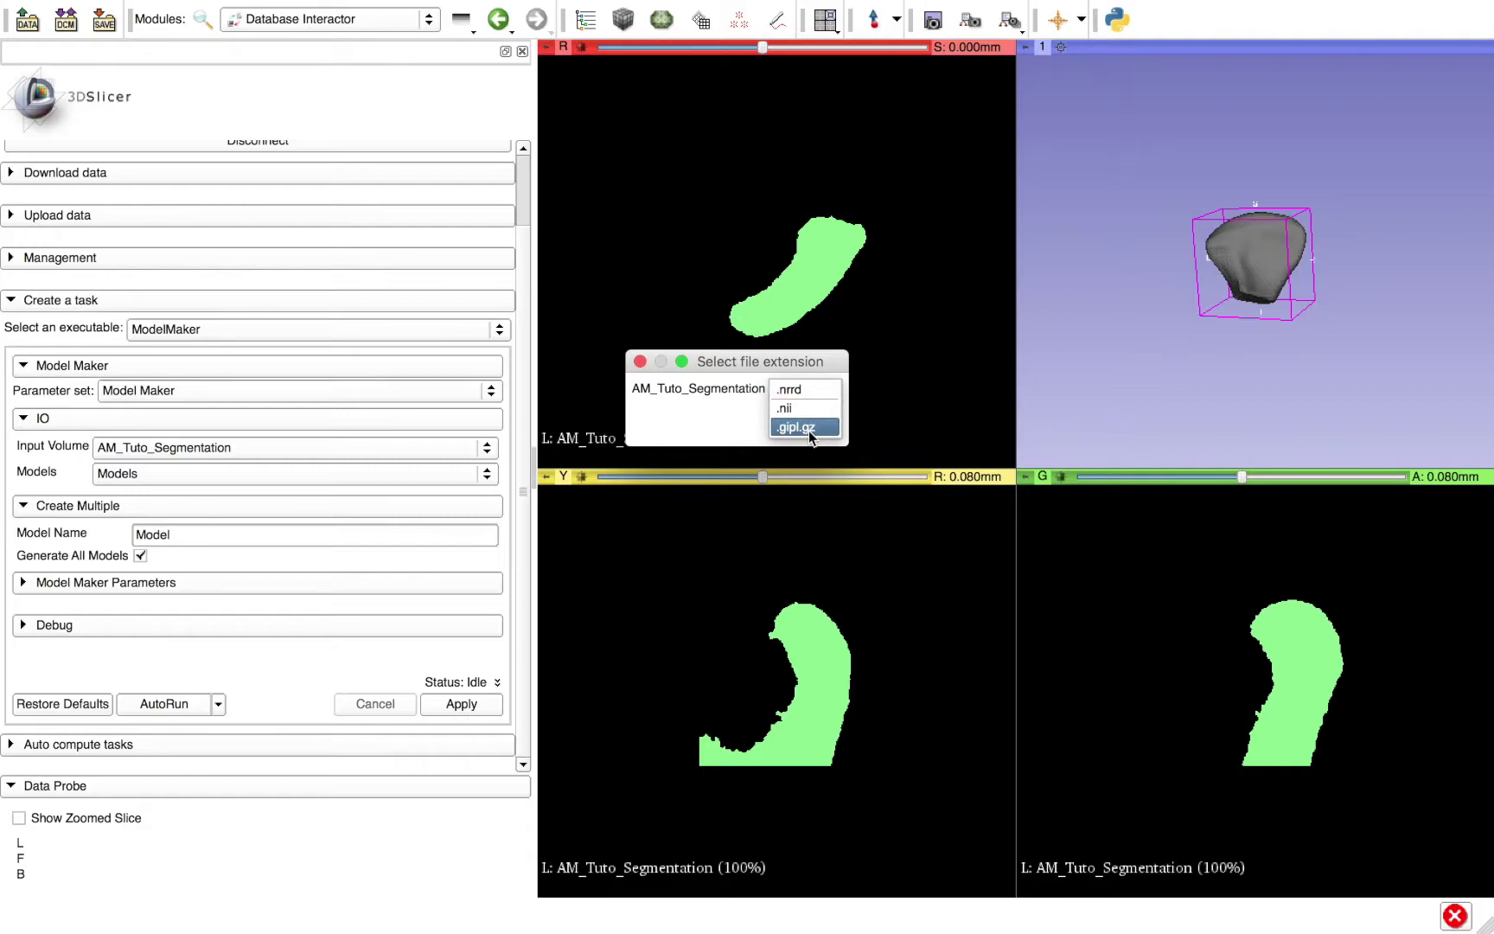
left_click(809, 429)
left_click(818, 423)
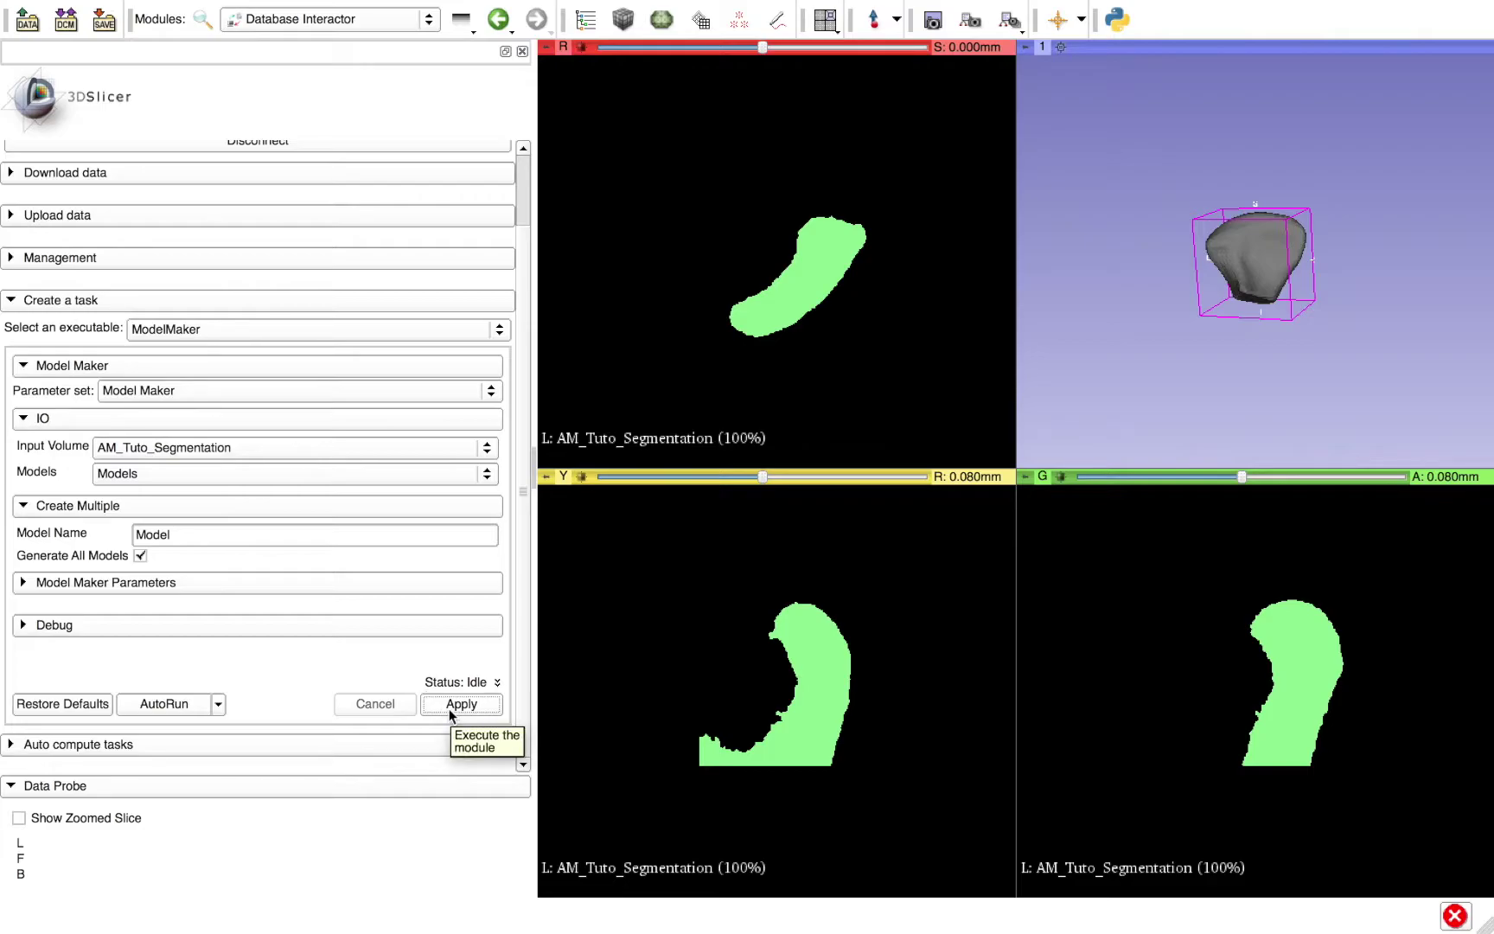
- On page 3 of the DCBIA-Ortholab Tasks list, find the new 2017-06-28 ModelMaker job queued
key("ctrl+Left")
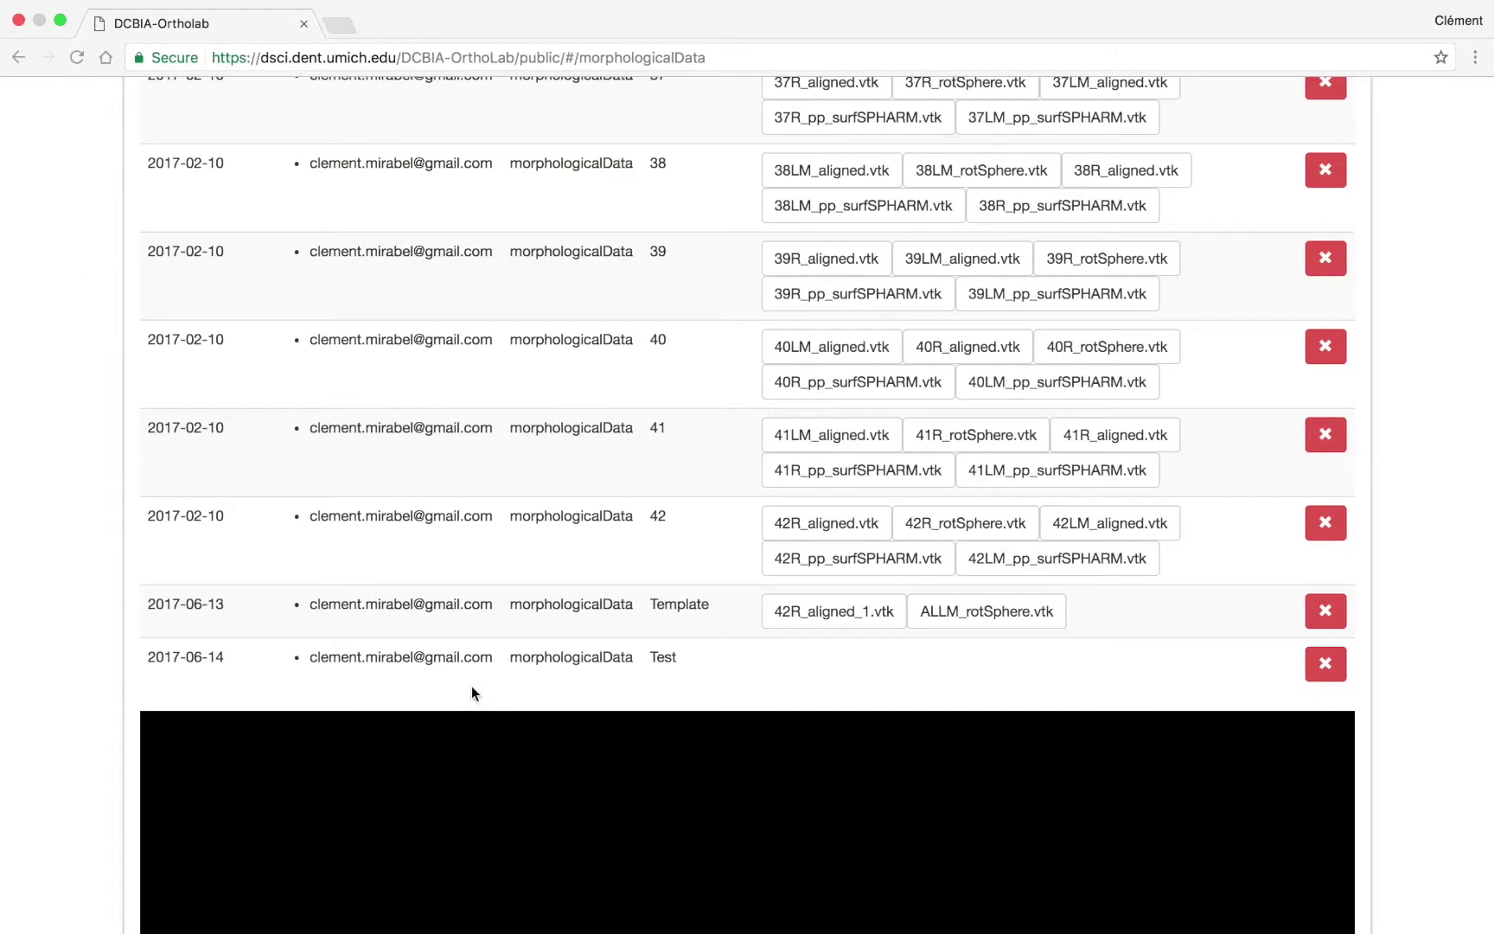
scroll(429, 468, "up", 9)
scroll(429, 471, "up", 20)
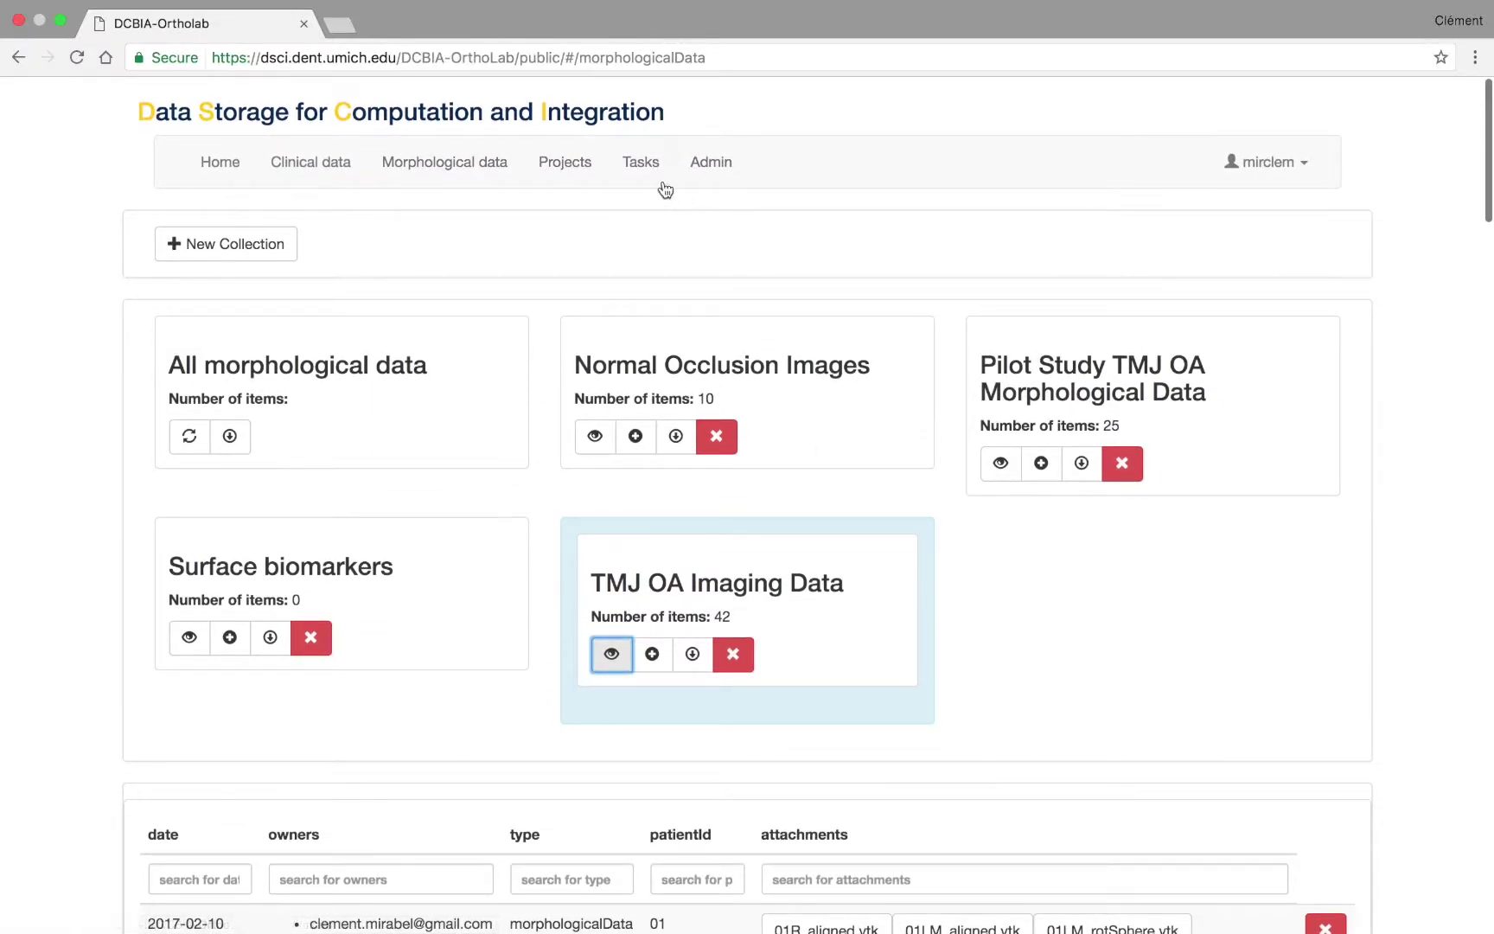
left_click(640, 163)
scroll(813, 392, "down", 5)
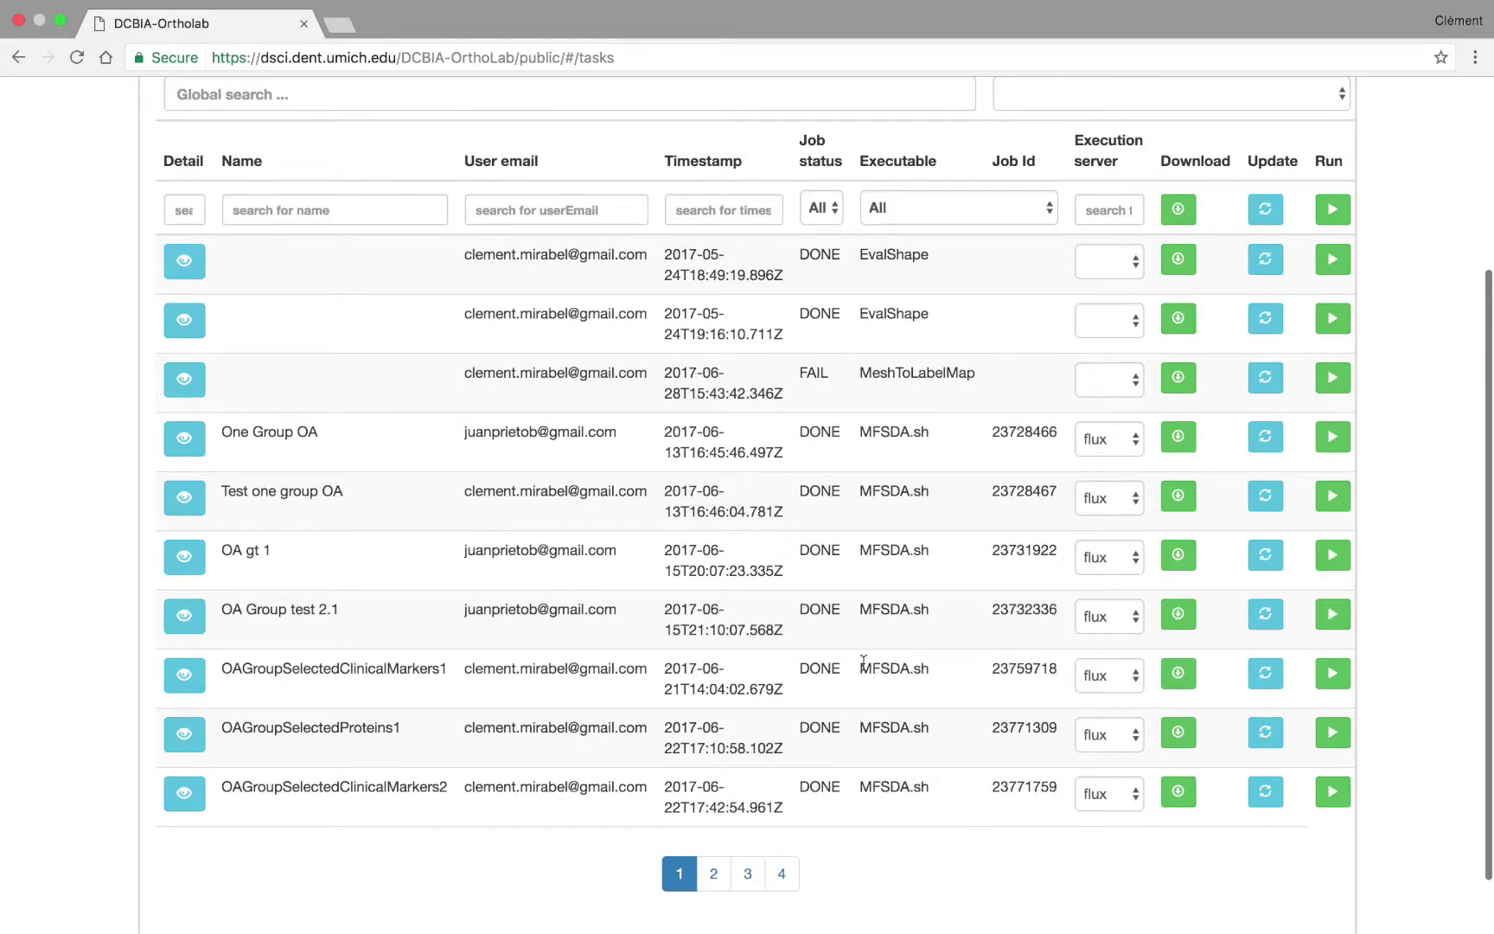
left_click(742, 874)
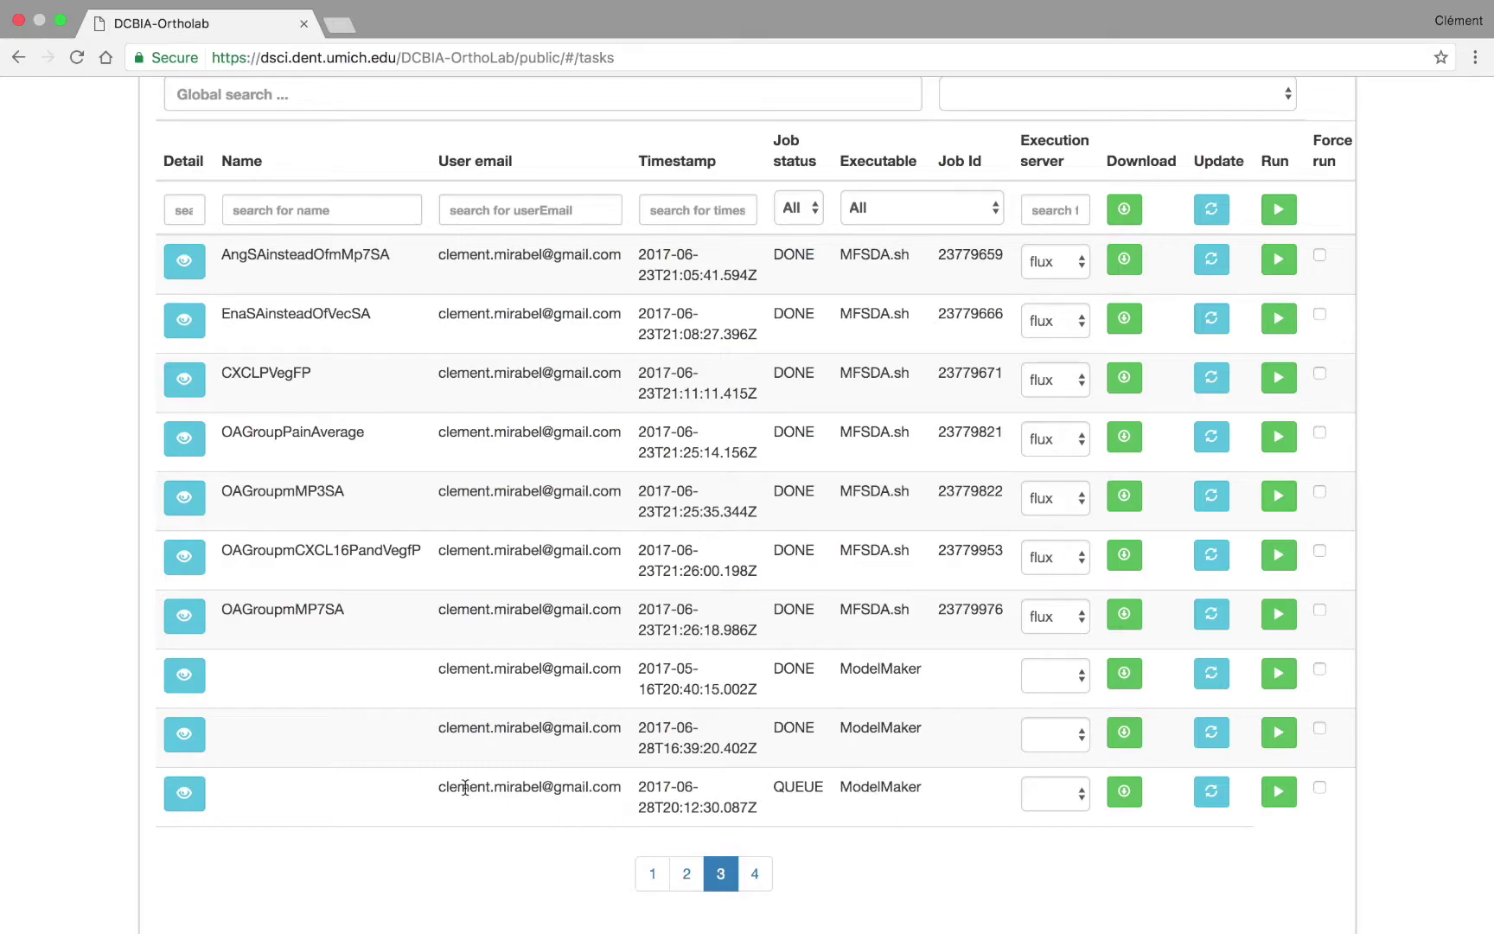
left_click_drag(465, 787, 595, 787)
left_click(656, 791)
triple_click(656, 791)
left_click(687, 807)
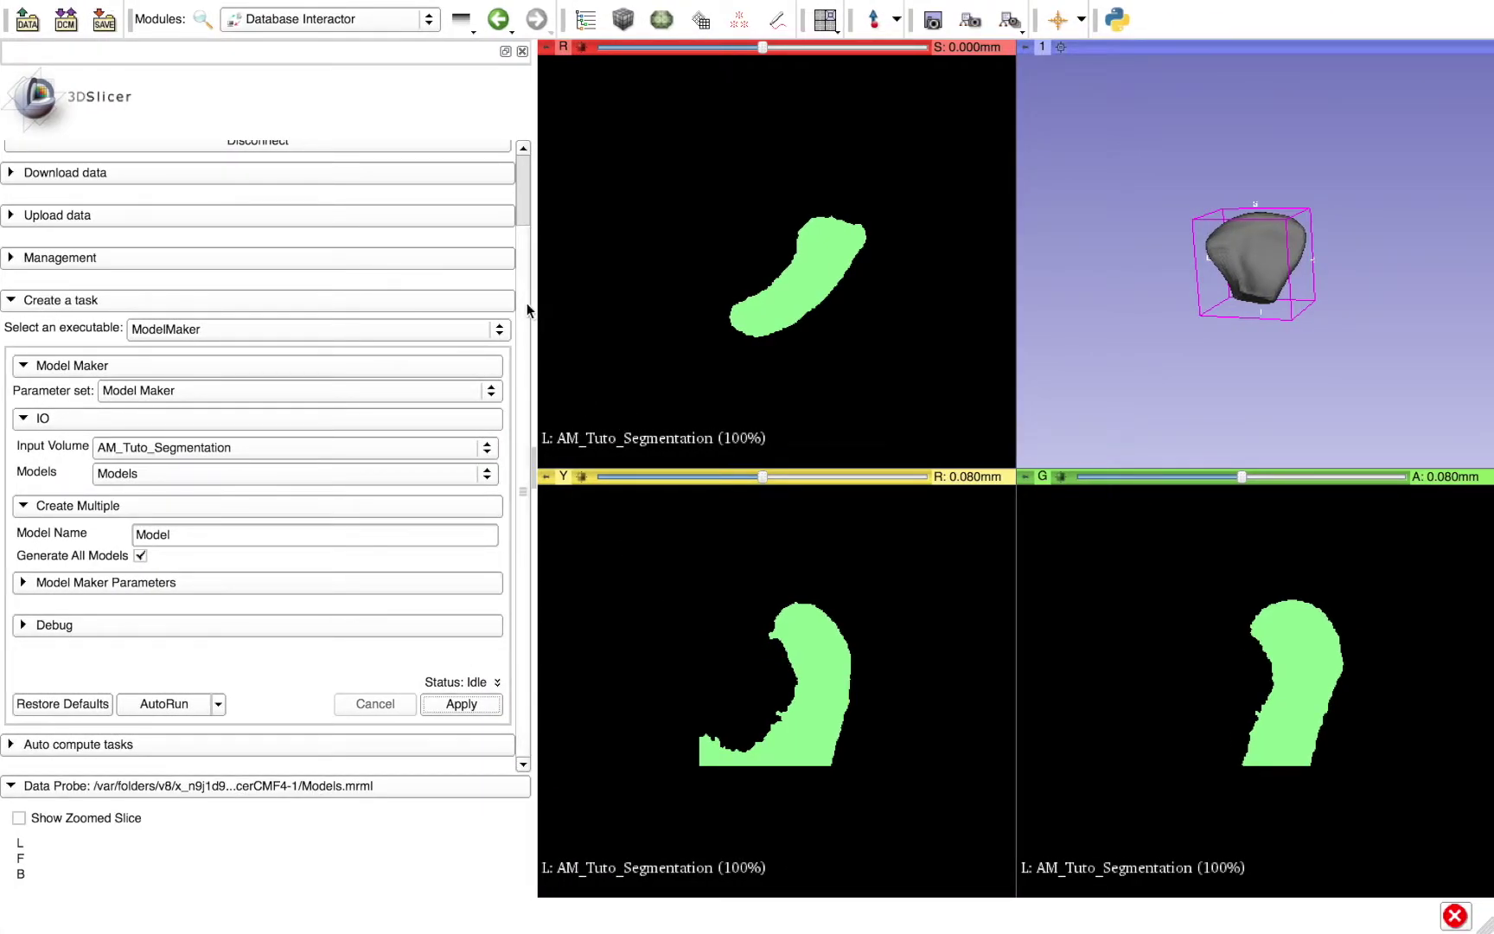
- Collapse Create a task and review Auto compute tasks: host dsci.dent.umich.edu, port None, 1 min period
left_click(141, 302)
left_click(140, 430)
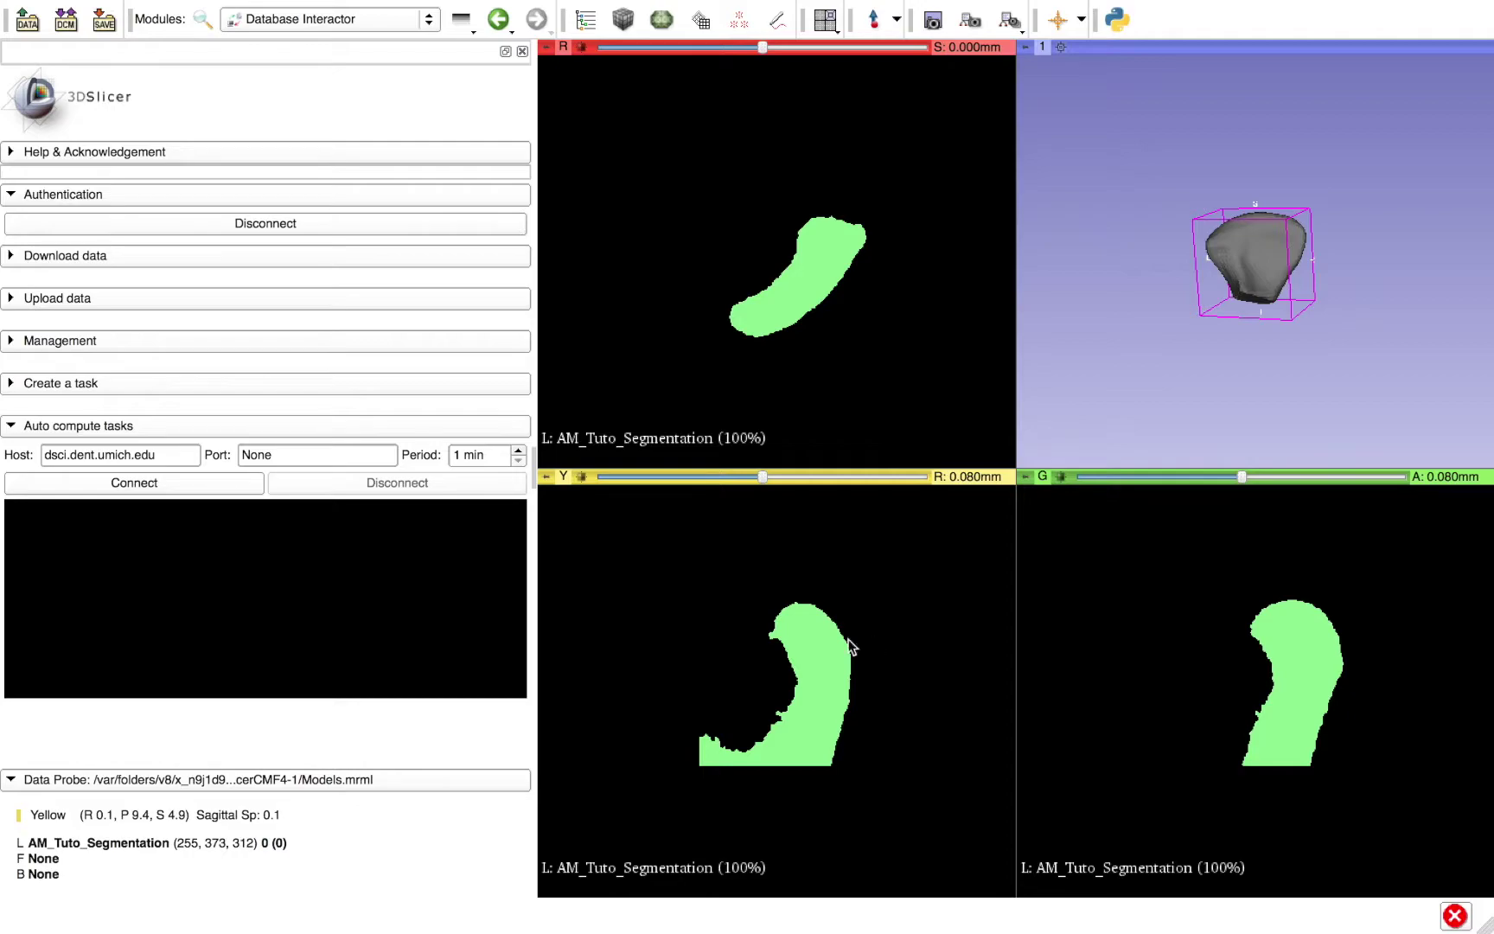
left_click(55, 460)
left_click(318, 460)
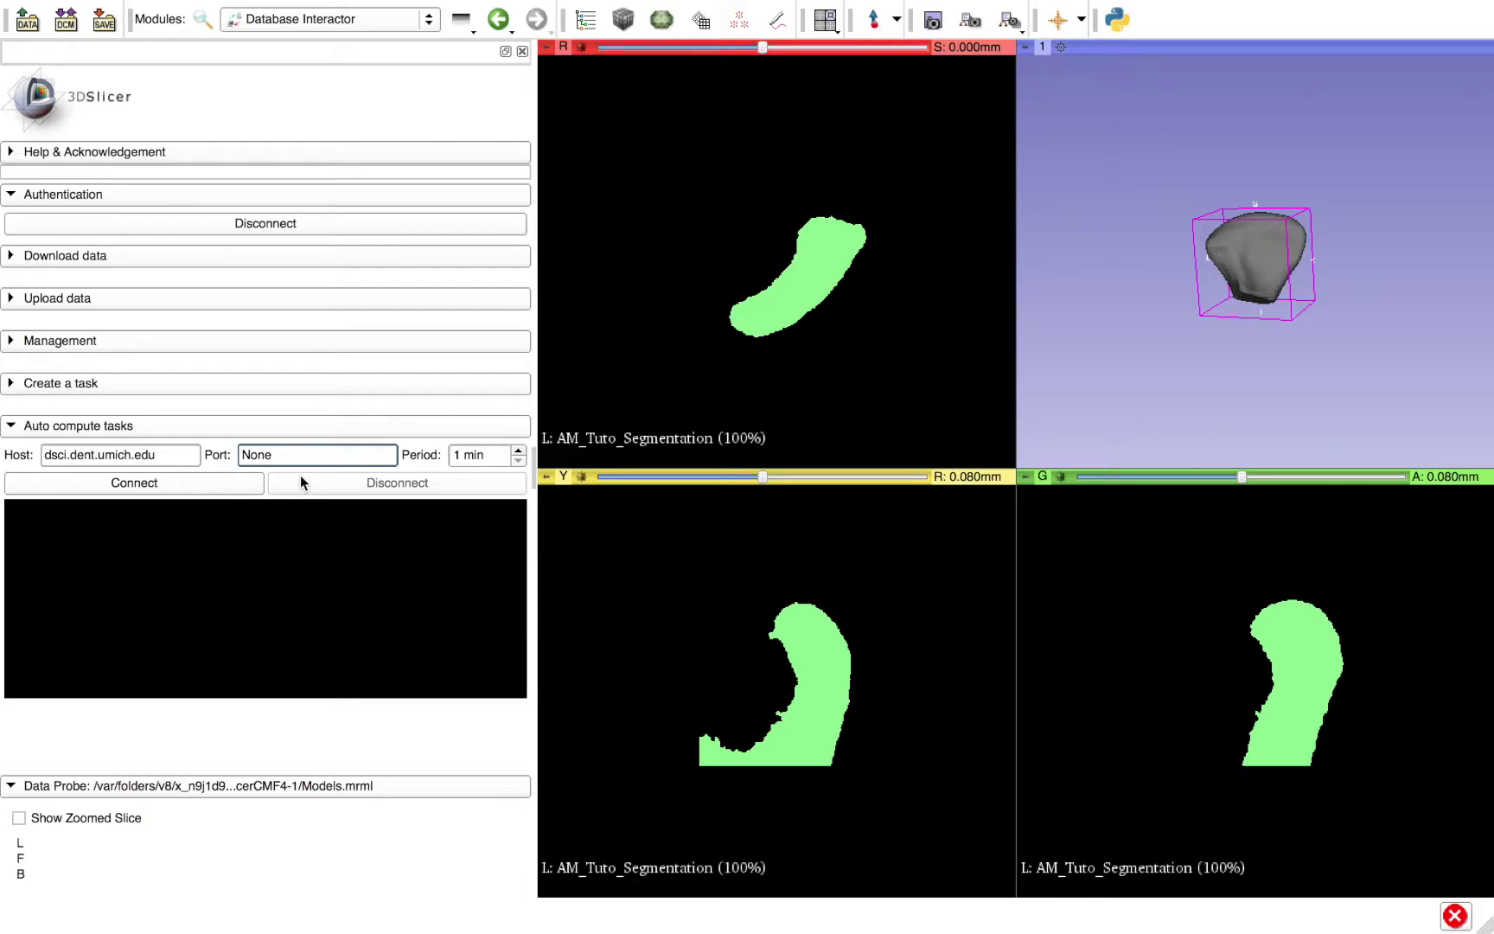
left_click(467, 457)
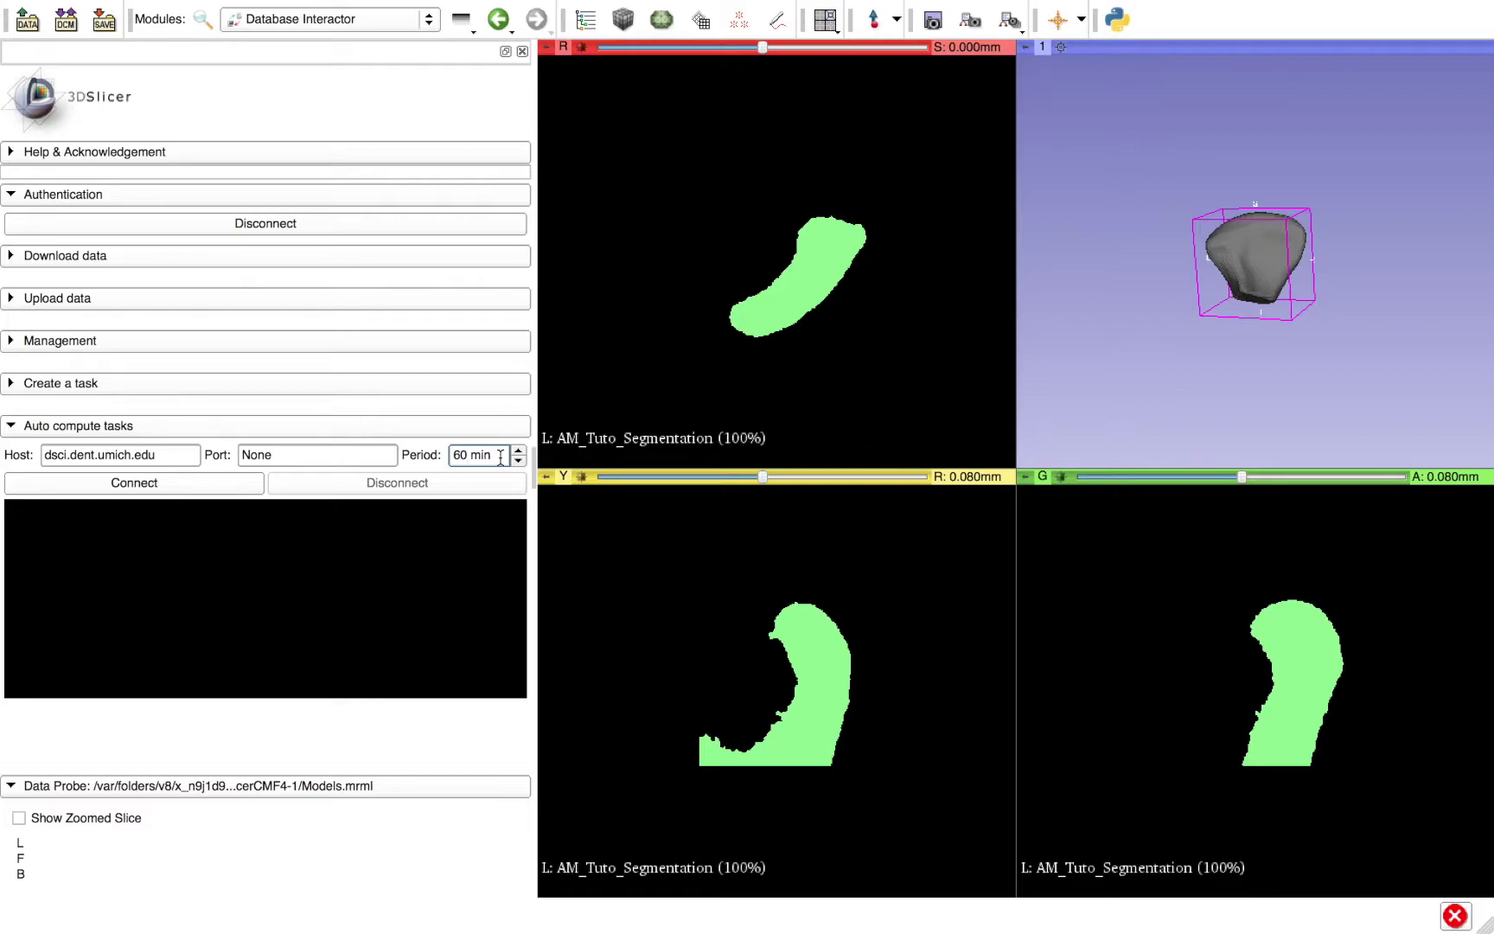
- Connect auto compute, check the log for label 7 models saved to Models.mrml, then disconnect
left_click(181, 493)
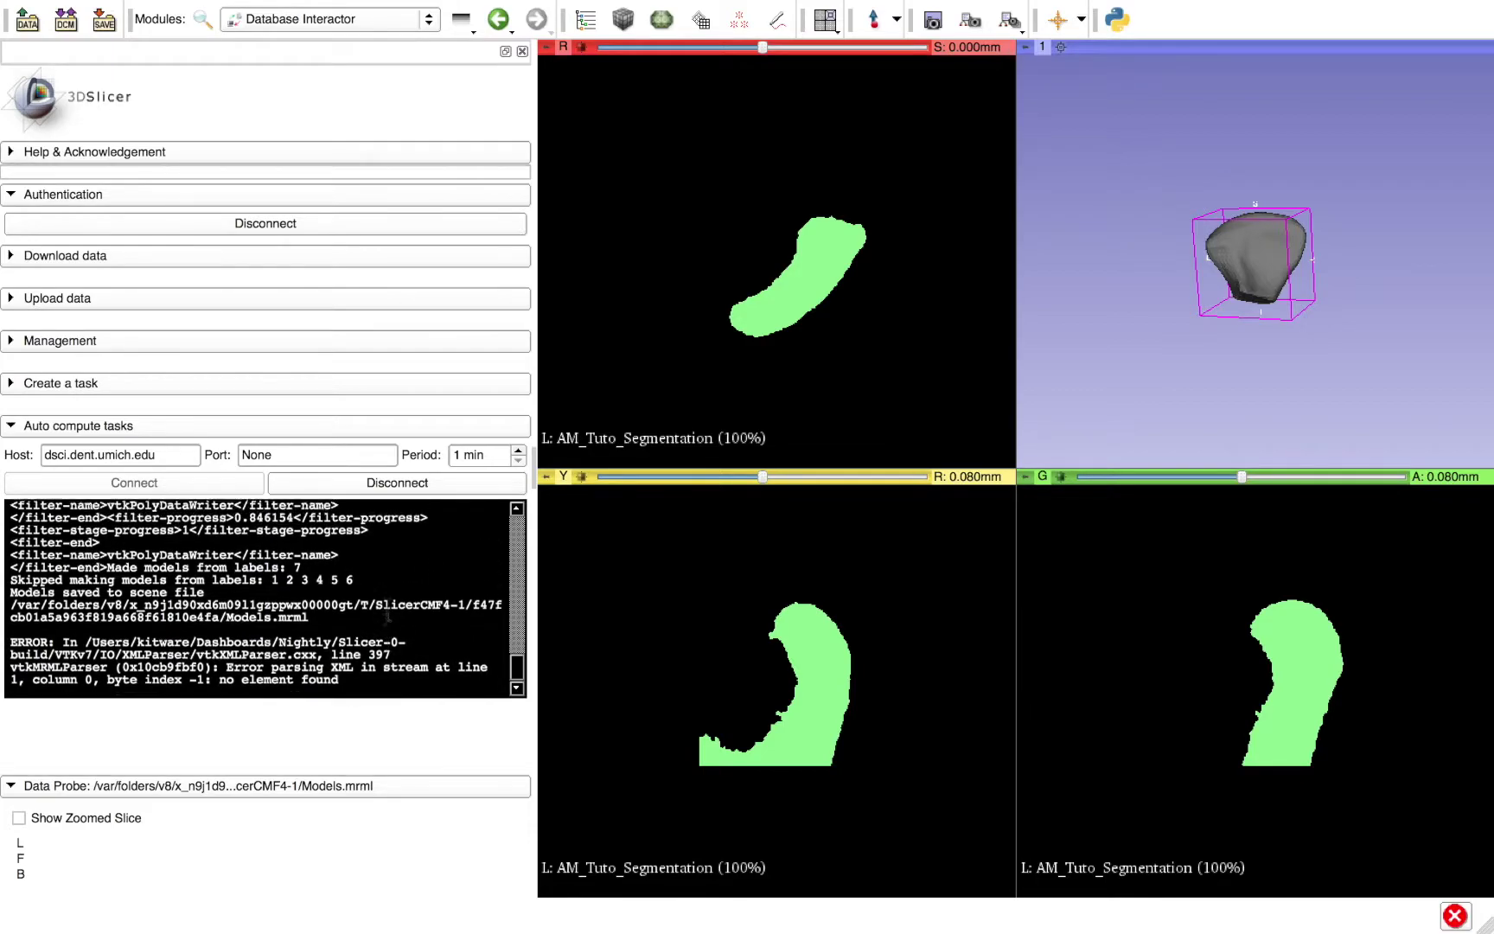
left_click(519, 668)
left_click_drag(518, 668, 480, 674)
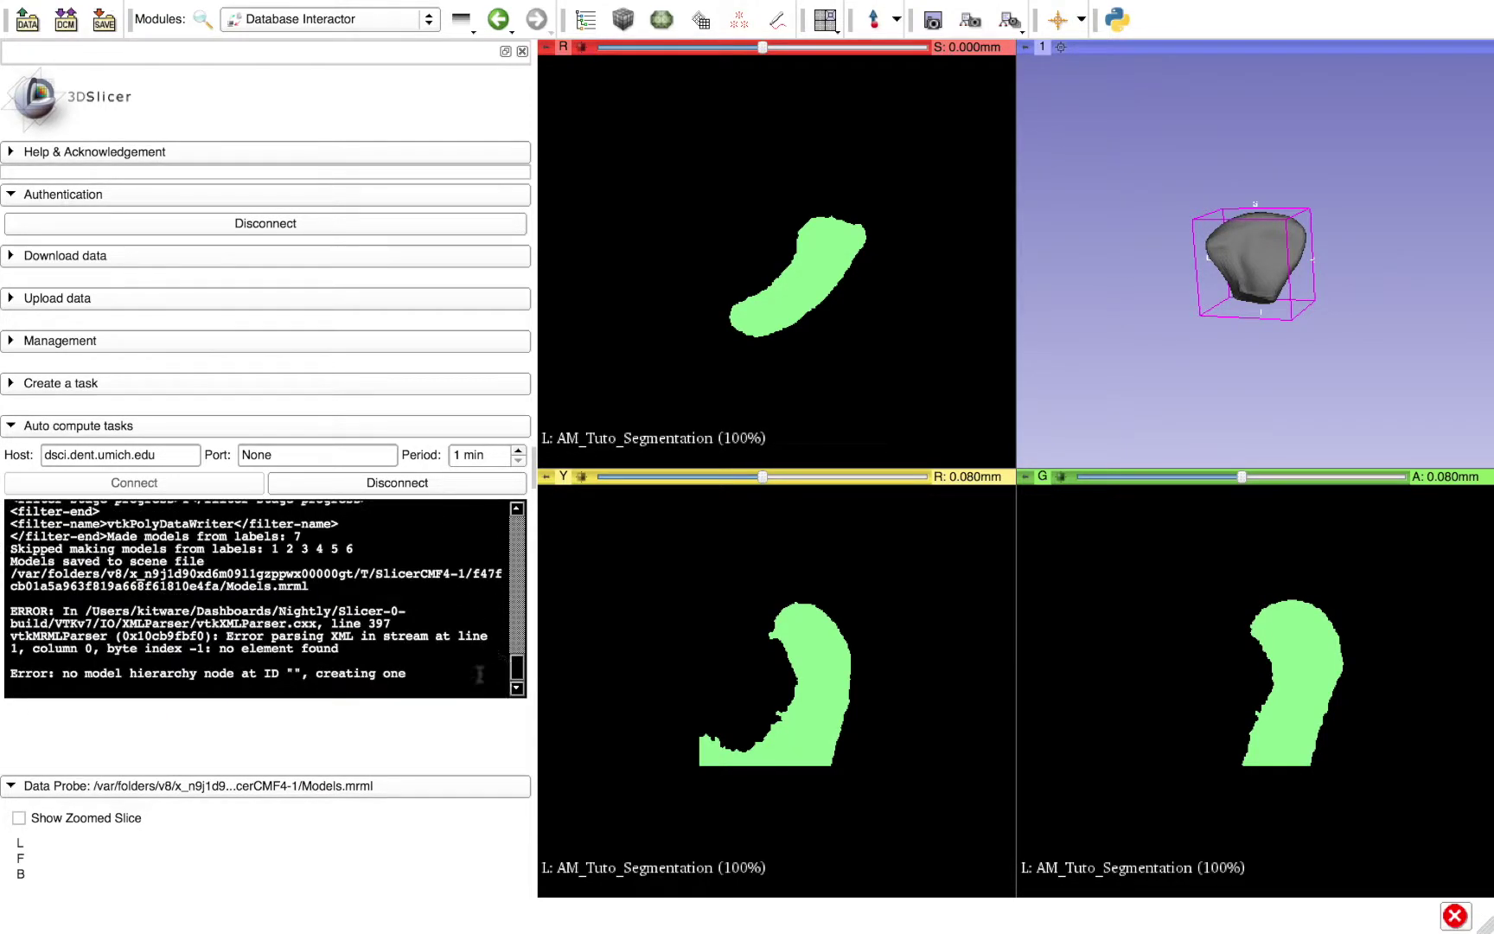
left_click(346, 479)
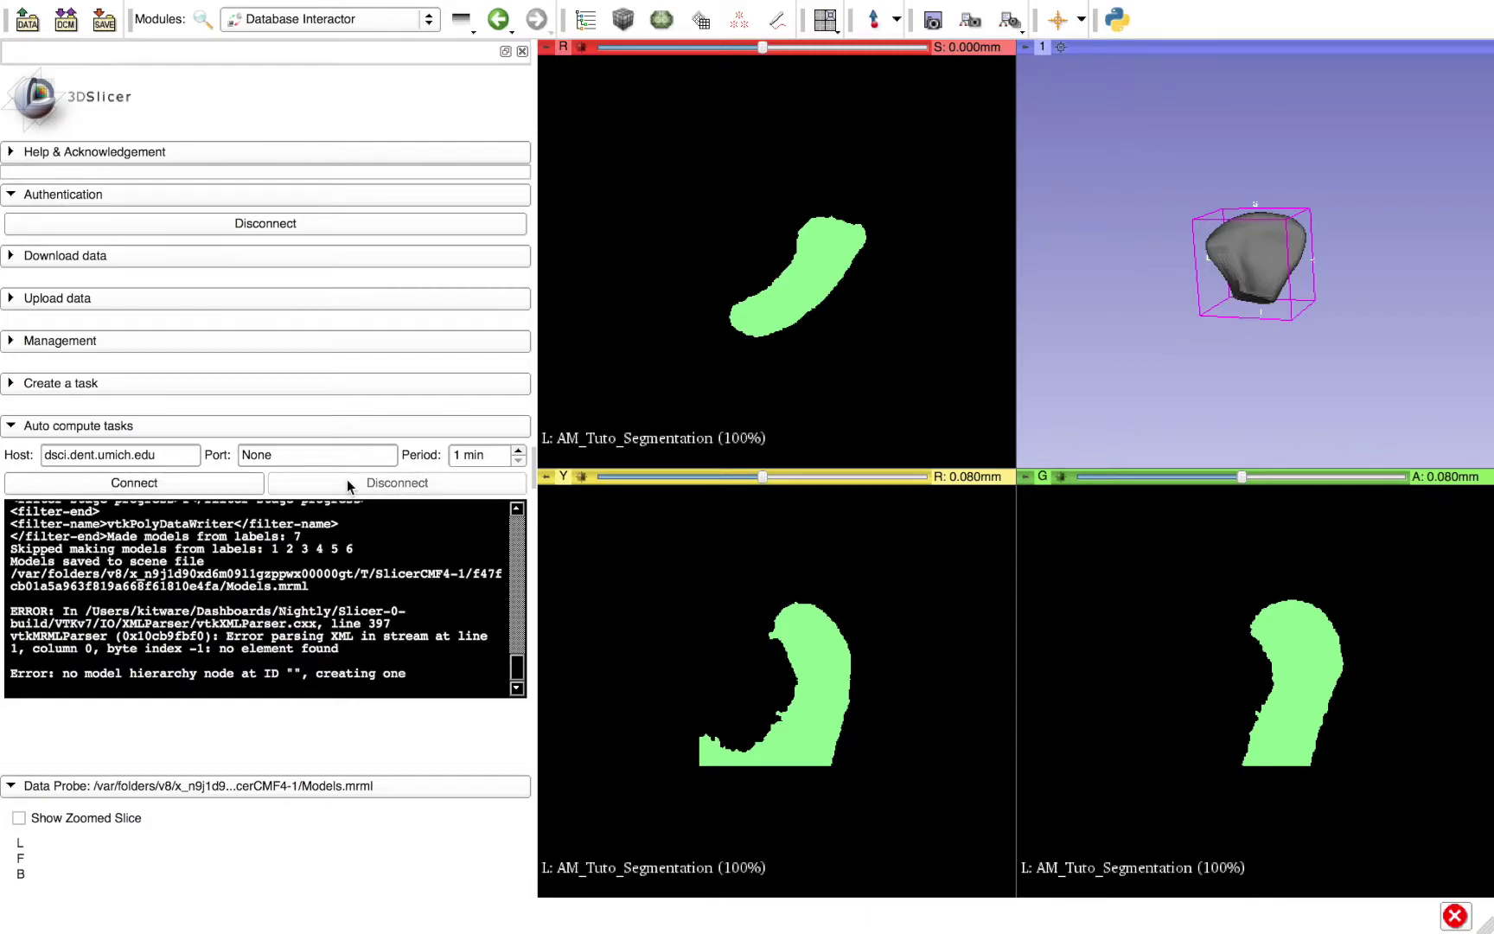
- Reload the browser's task list and confirm the newest ModelMaker task on page 3 is DONE
key("ctrl+Left")
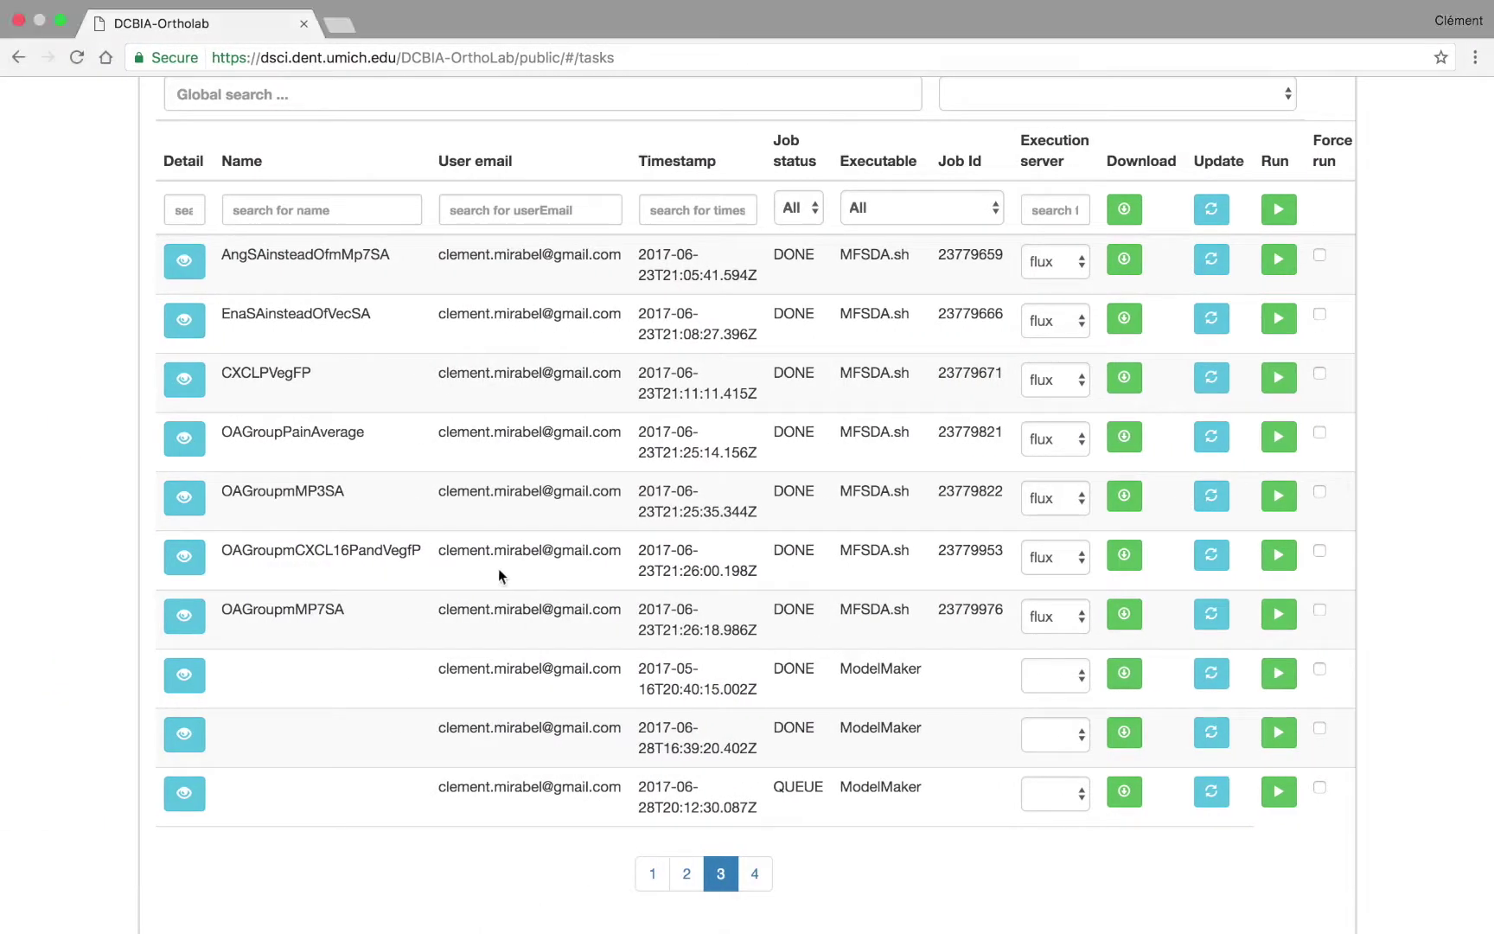
left_click(81, 56)
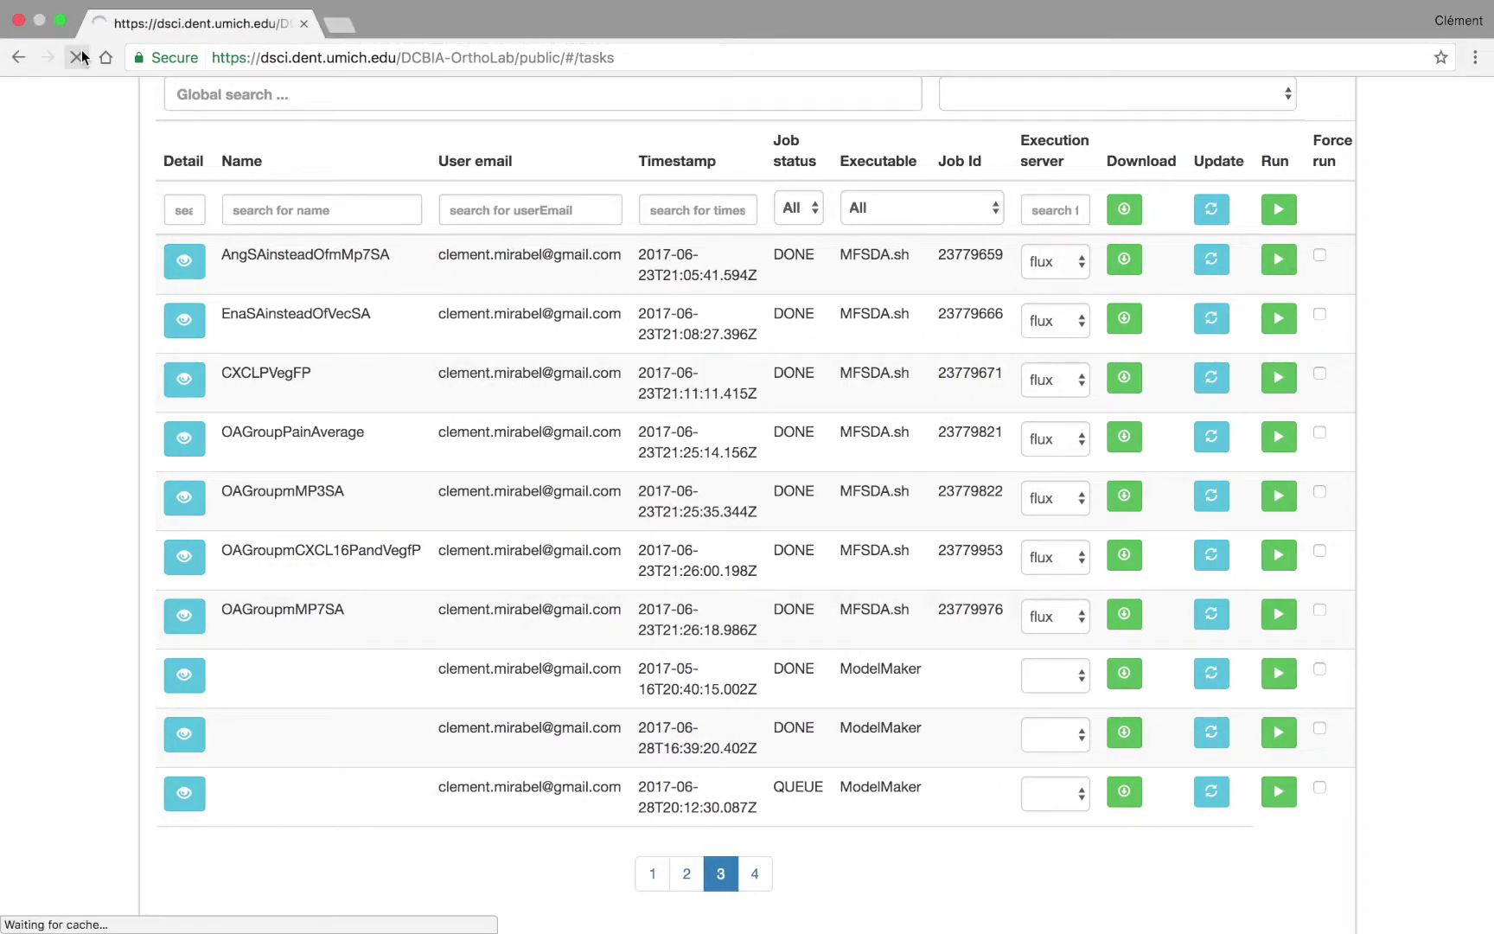
scroll(579, 631, "down", 5)
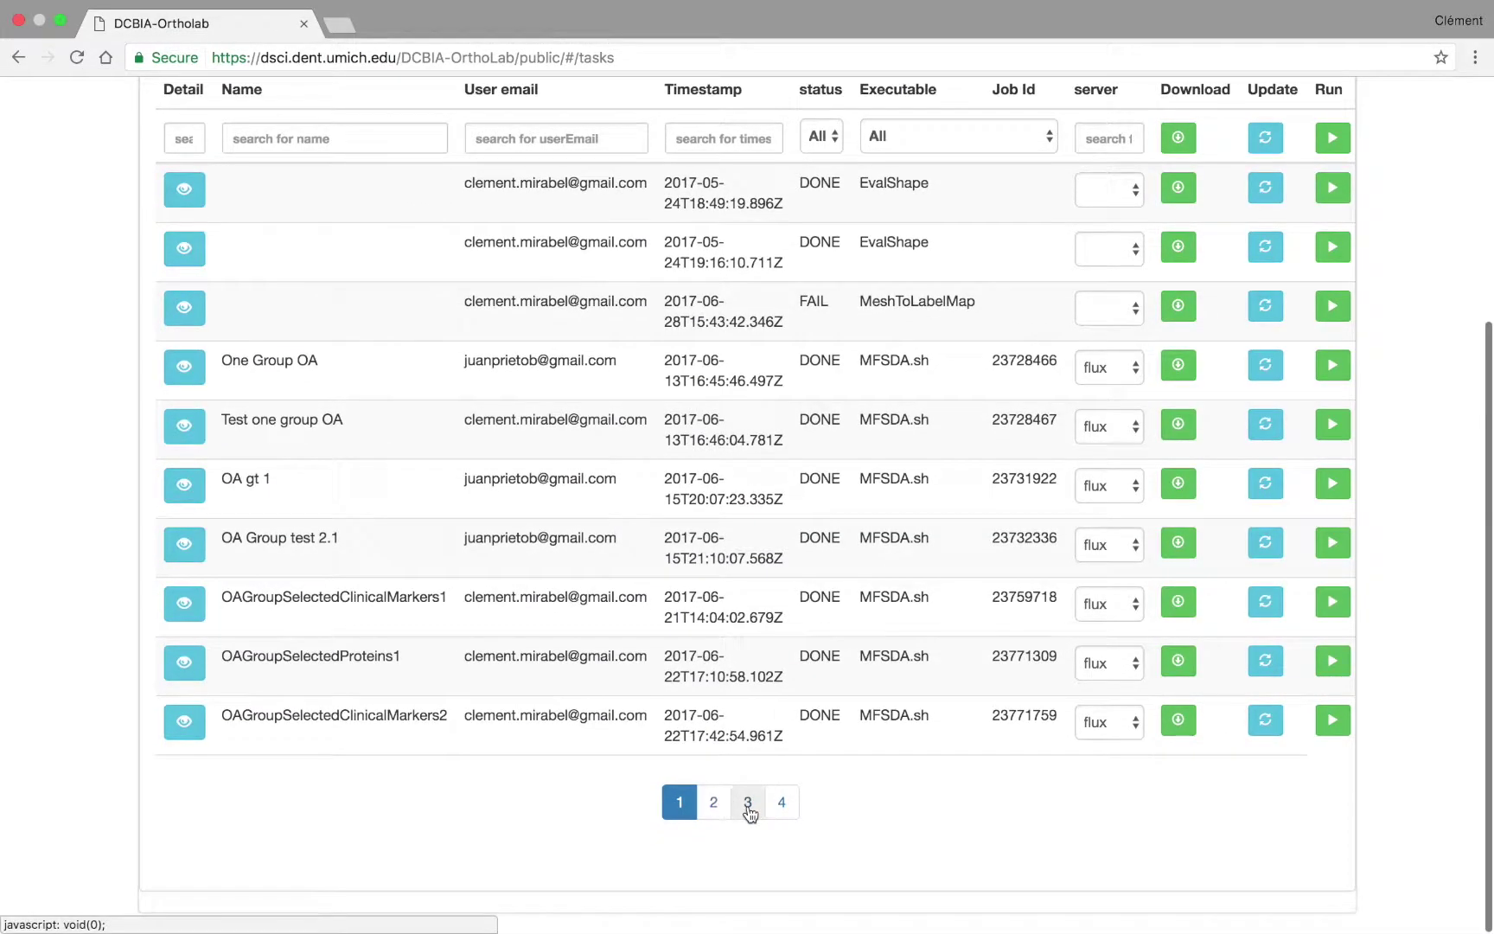
left_click(748, 799)
left_click_drag(449, 710, 890, 724)
left_click(871, 726)
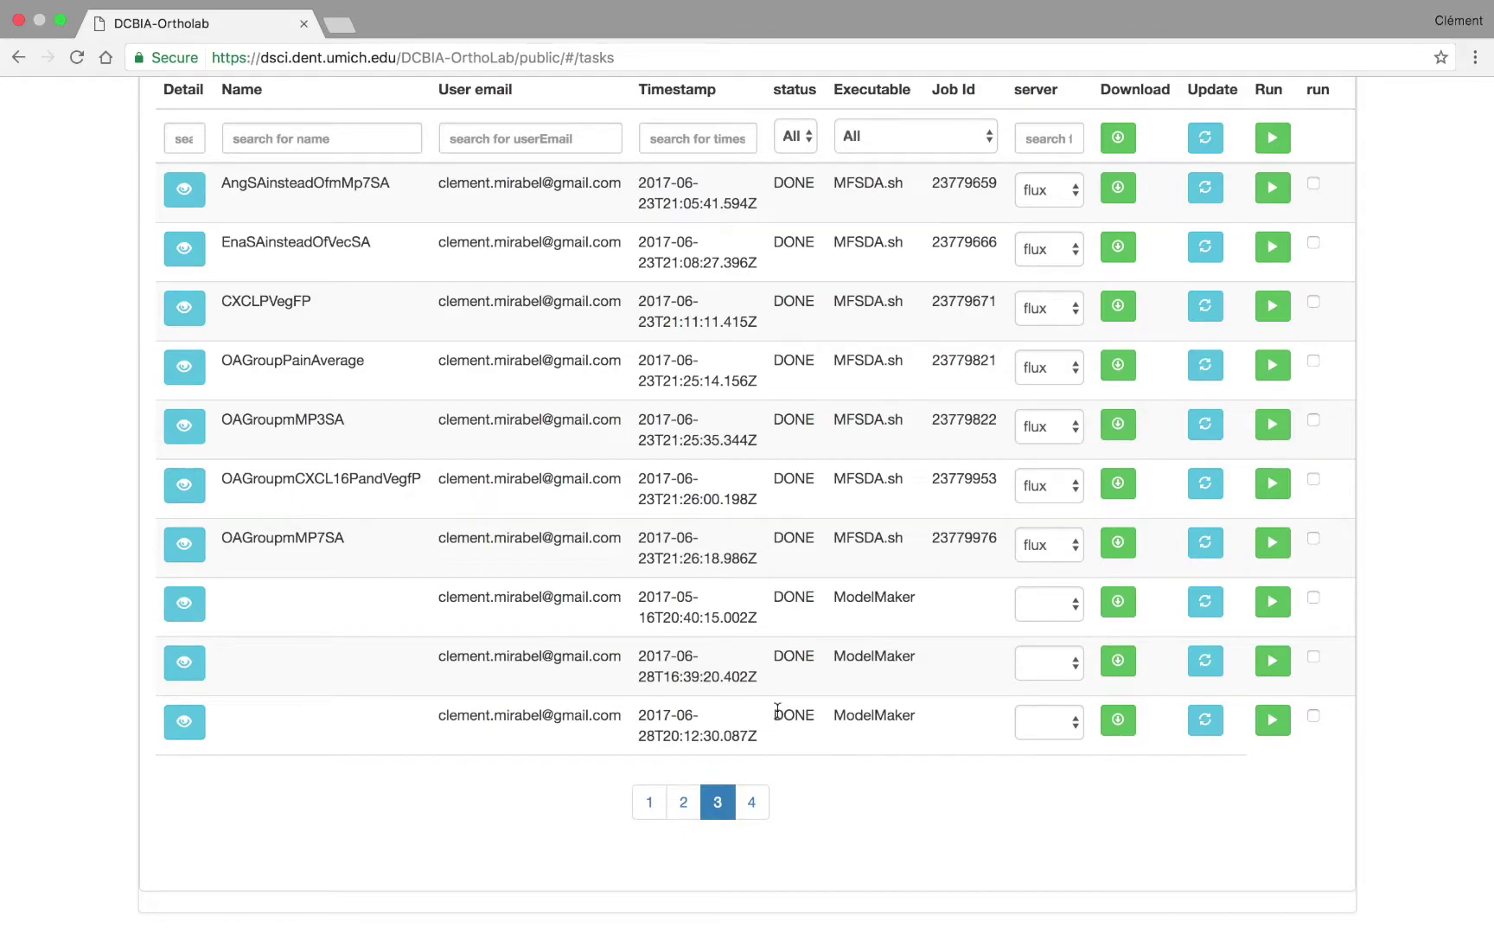
left_click_drag(777, 709, 814, 709)
left_click(813, 709)
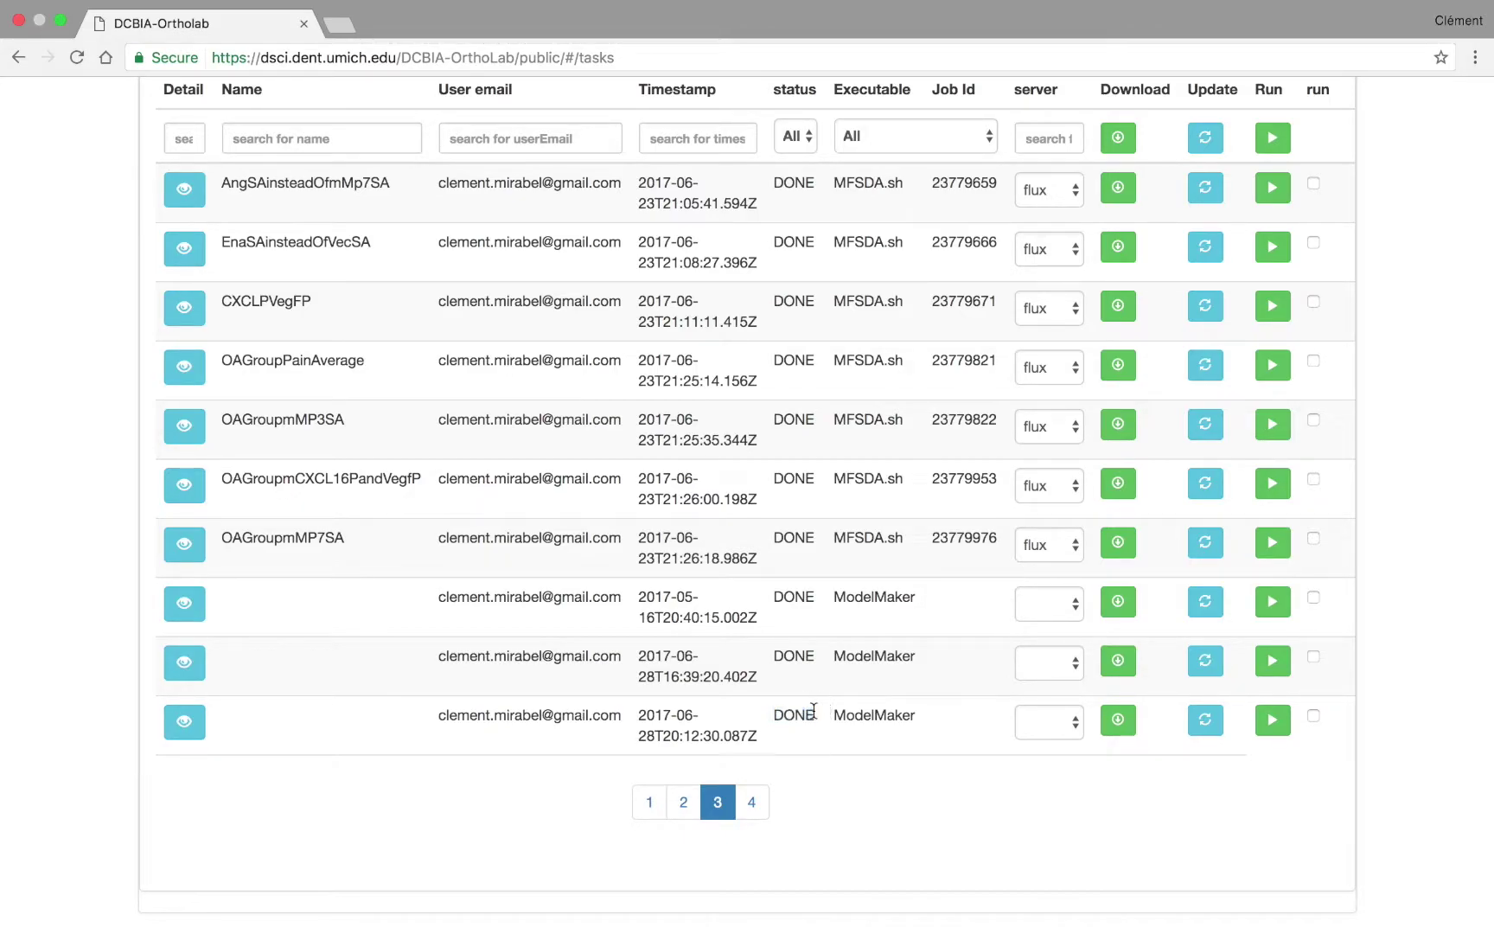
- Download the ModelMaker results and extract computationFiles (1).zip to get Model_7_7.vtk in Downloads
left_click(1119, 724)
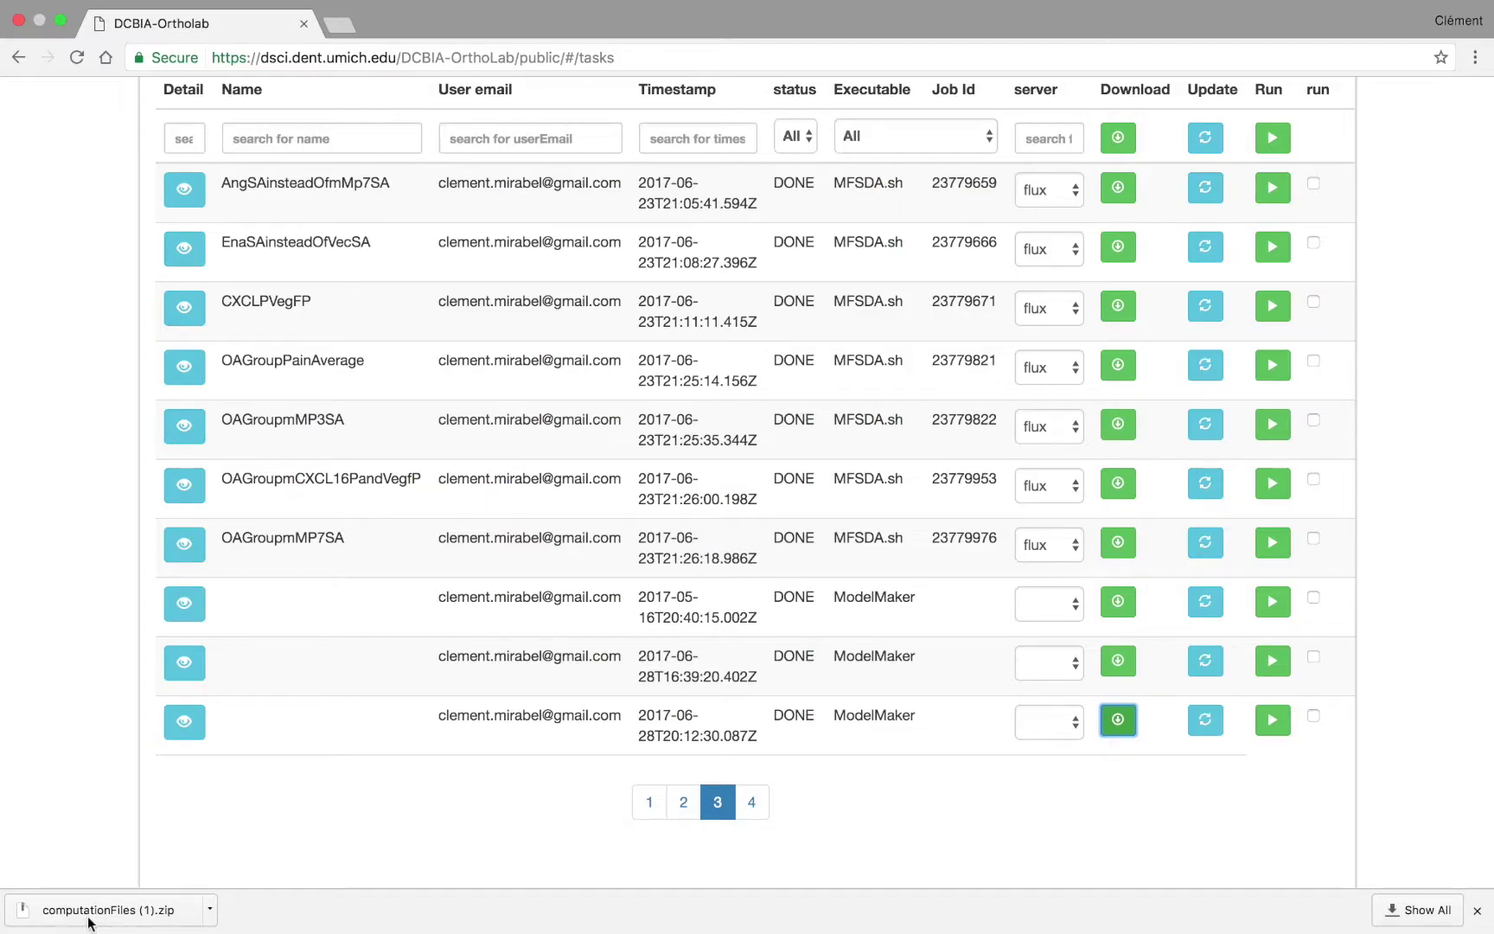
left_click(210, 917)
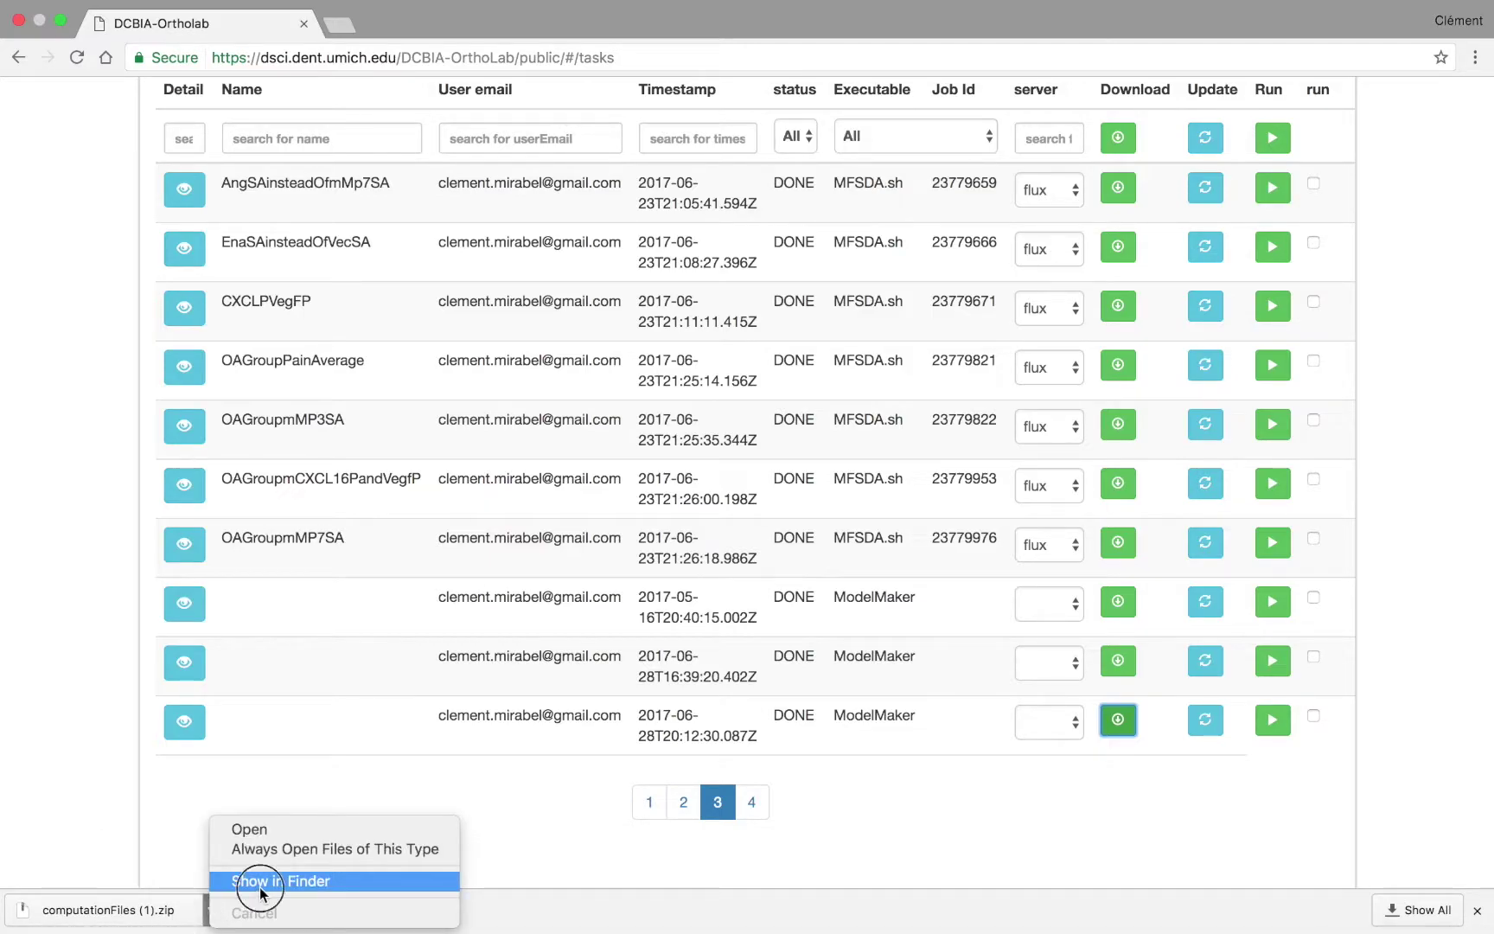
left_click(256, 880)
double_click(236, 109)
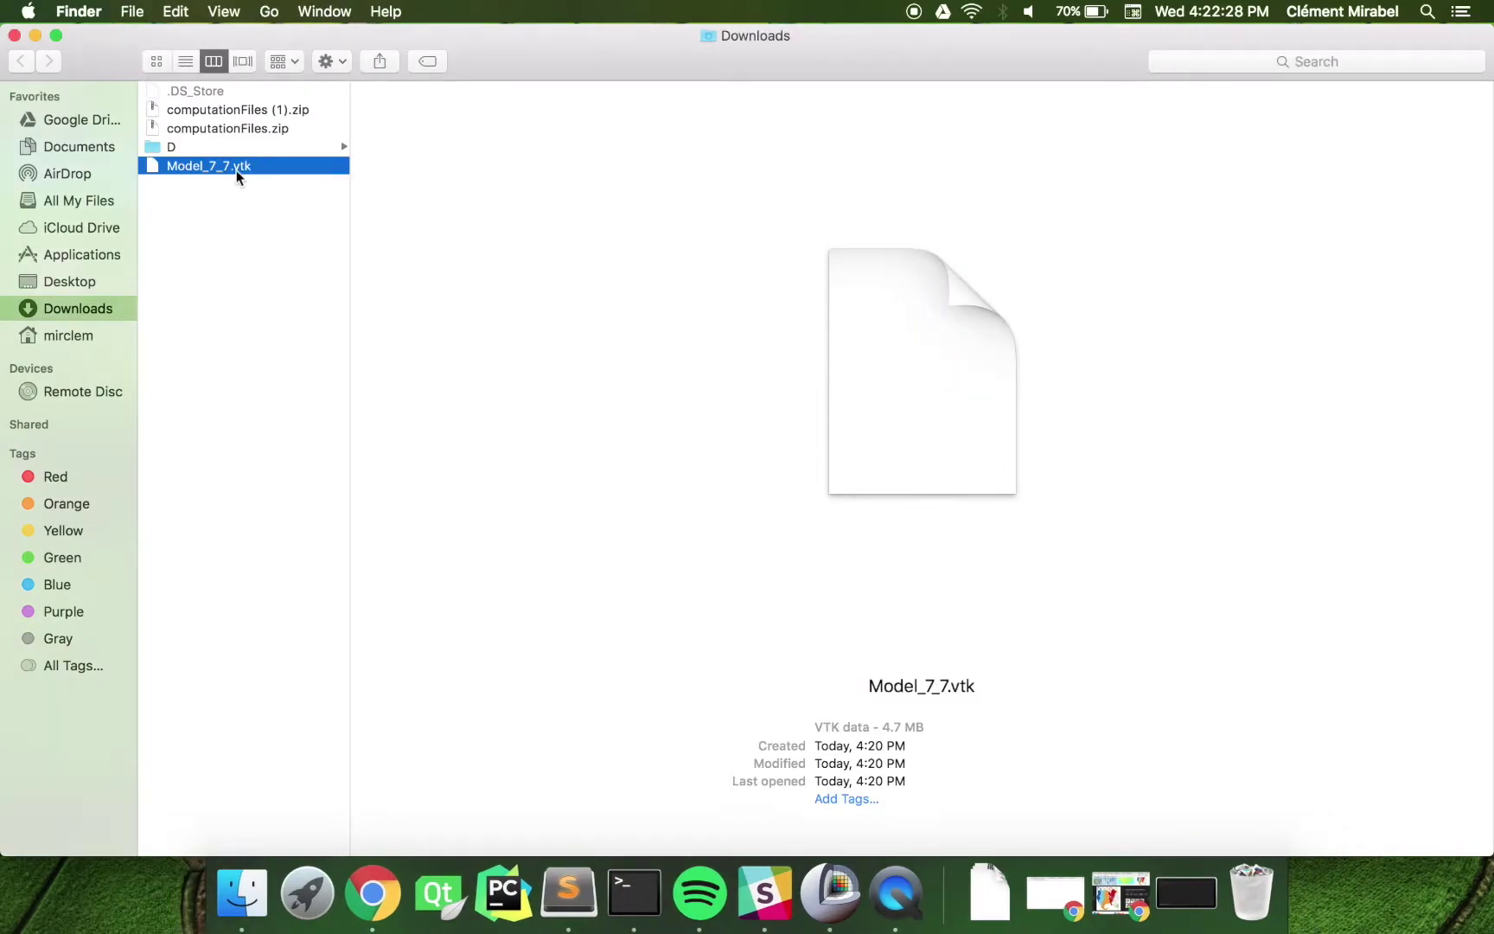
left_click(251, 115)
key("ctrl+Right")
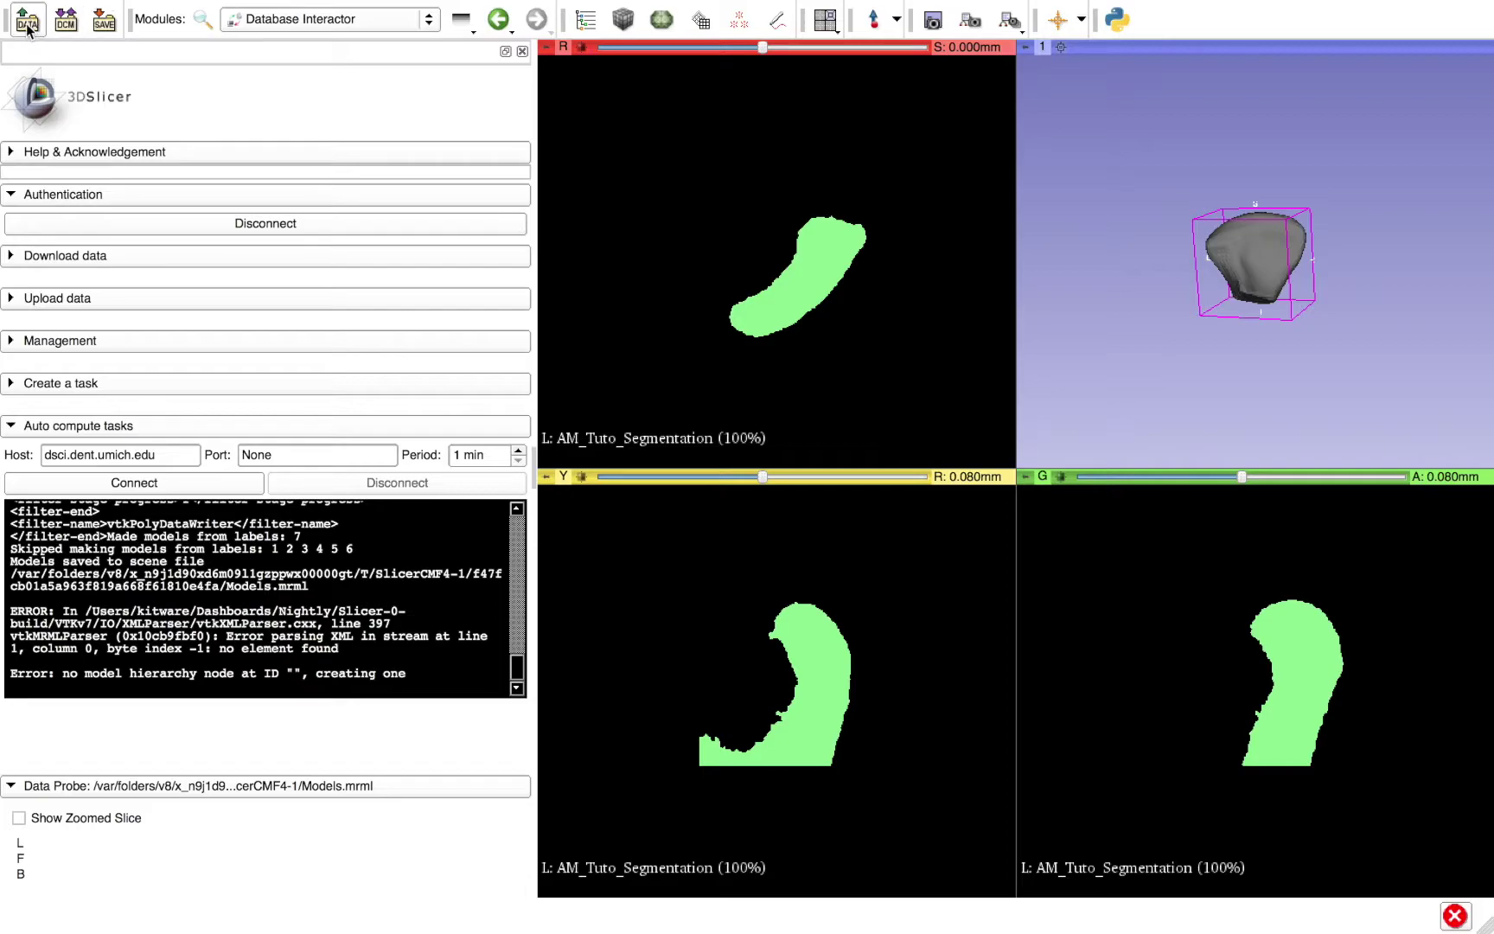
- Add Downloads/Model_7_7.vtk to the scene, then centre and zoom out the 3D view on both models
left_click(27, 26)
left_click(578, 222)
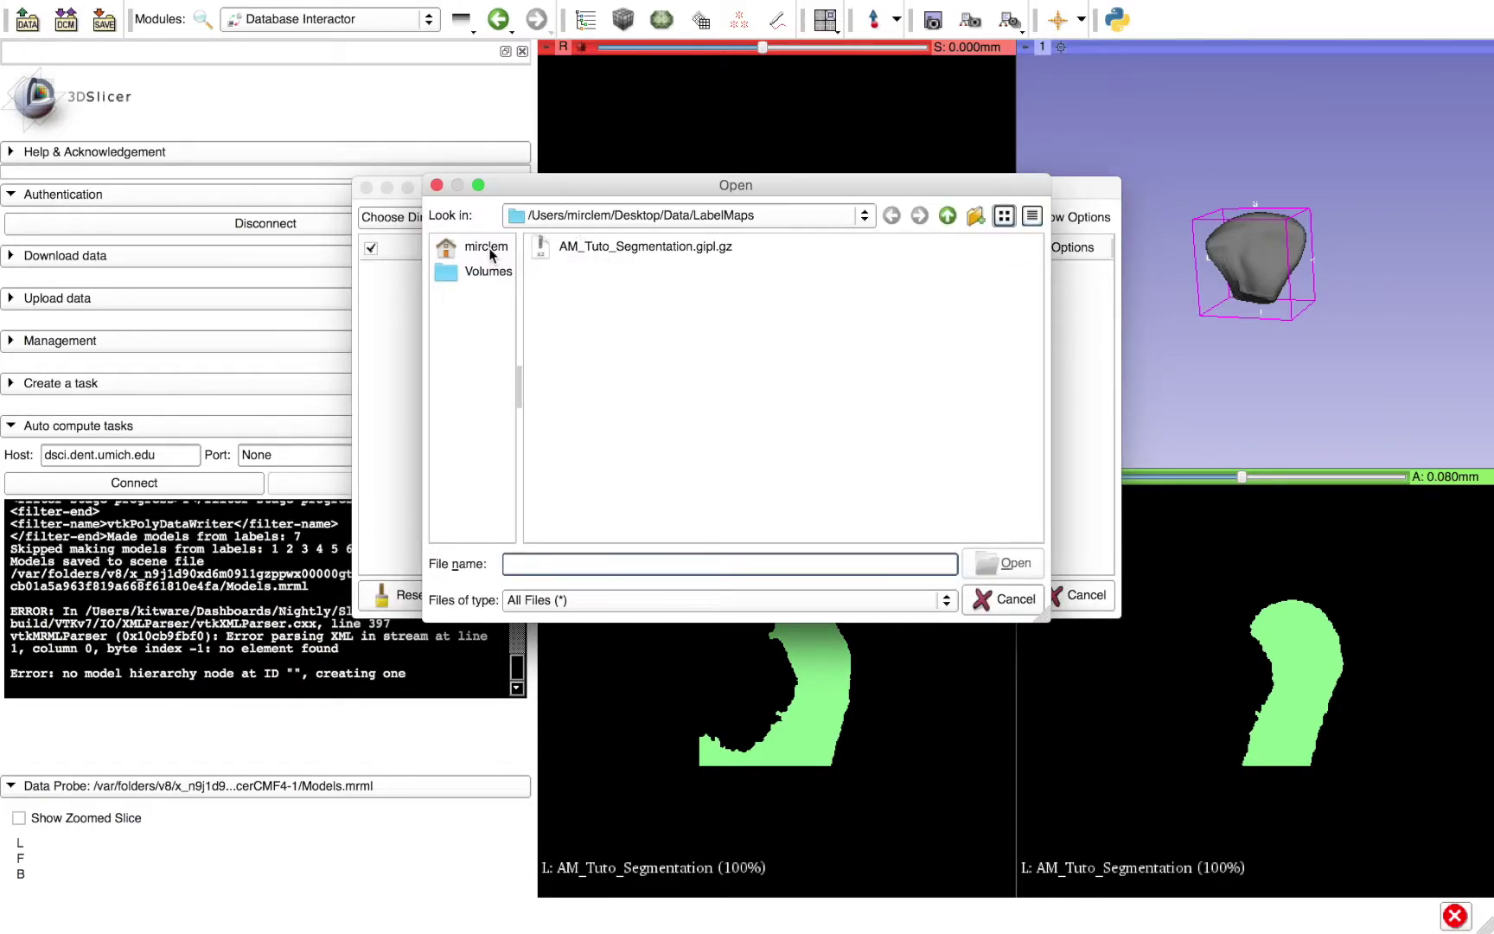
left_click(486, 248)
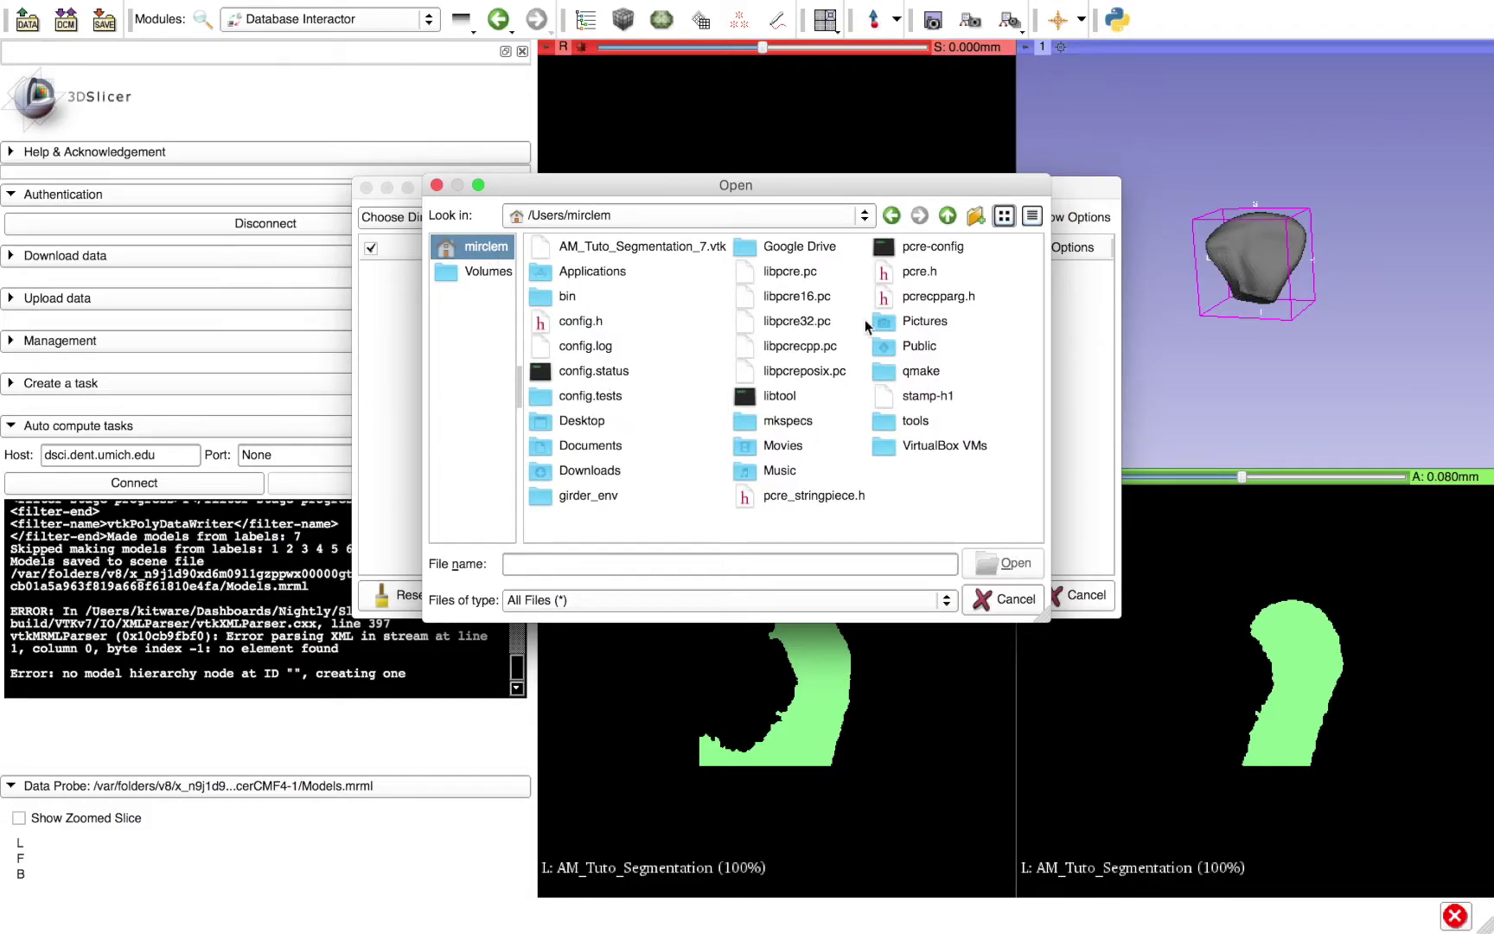
double_click(593, 470)
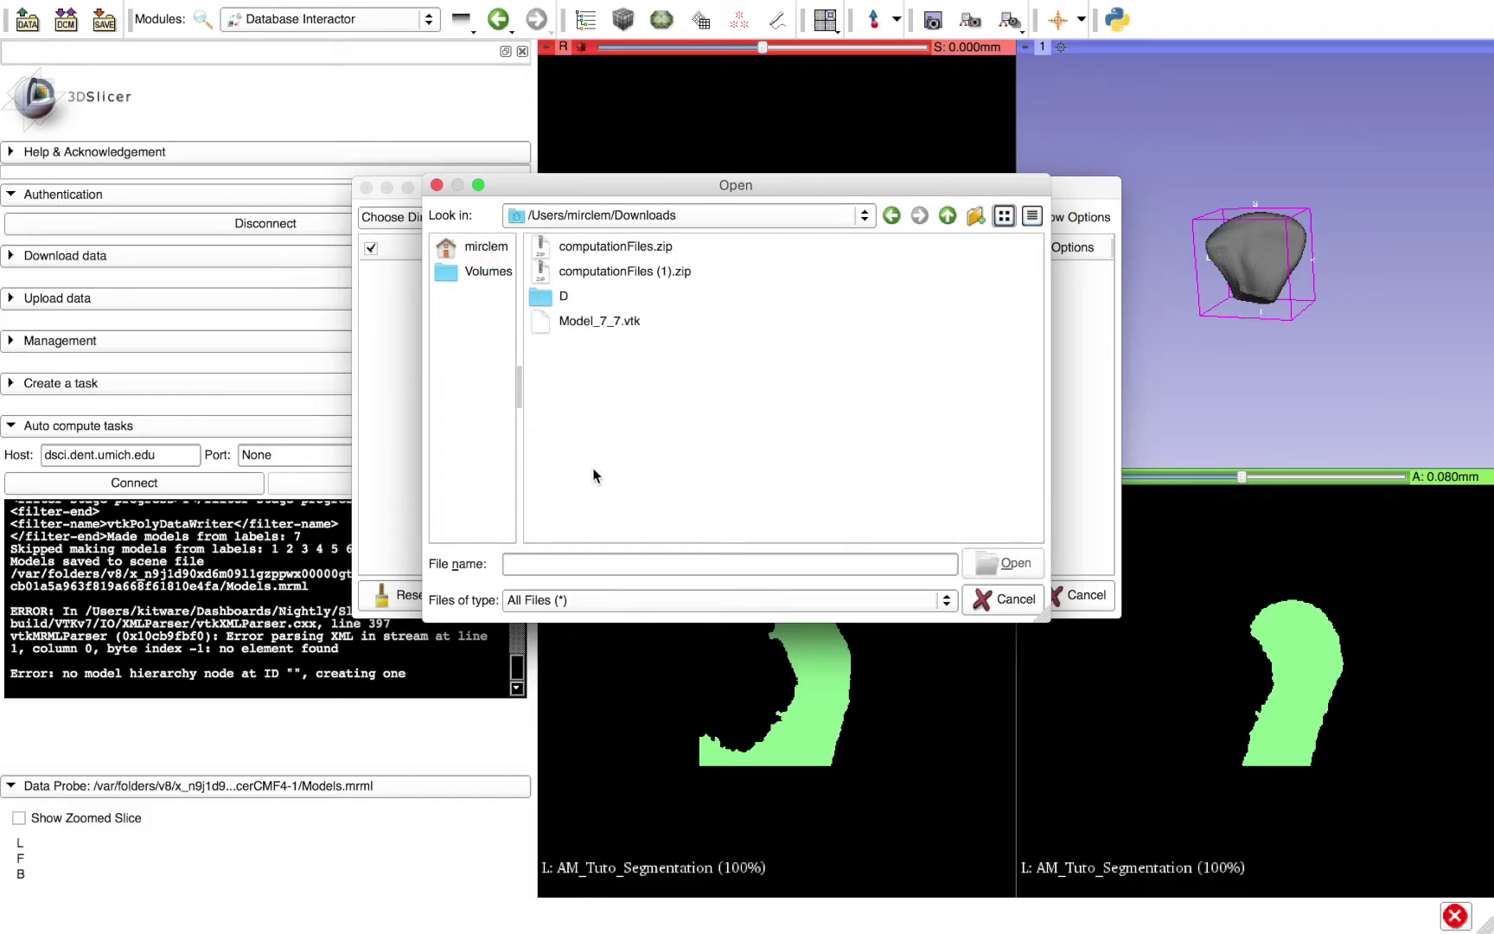
double_click(594, 319)
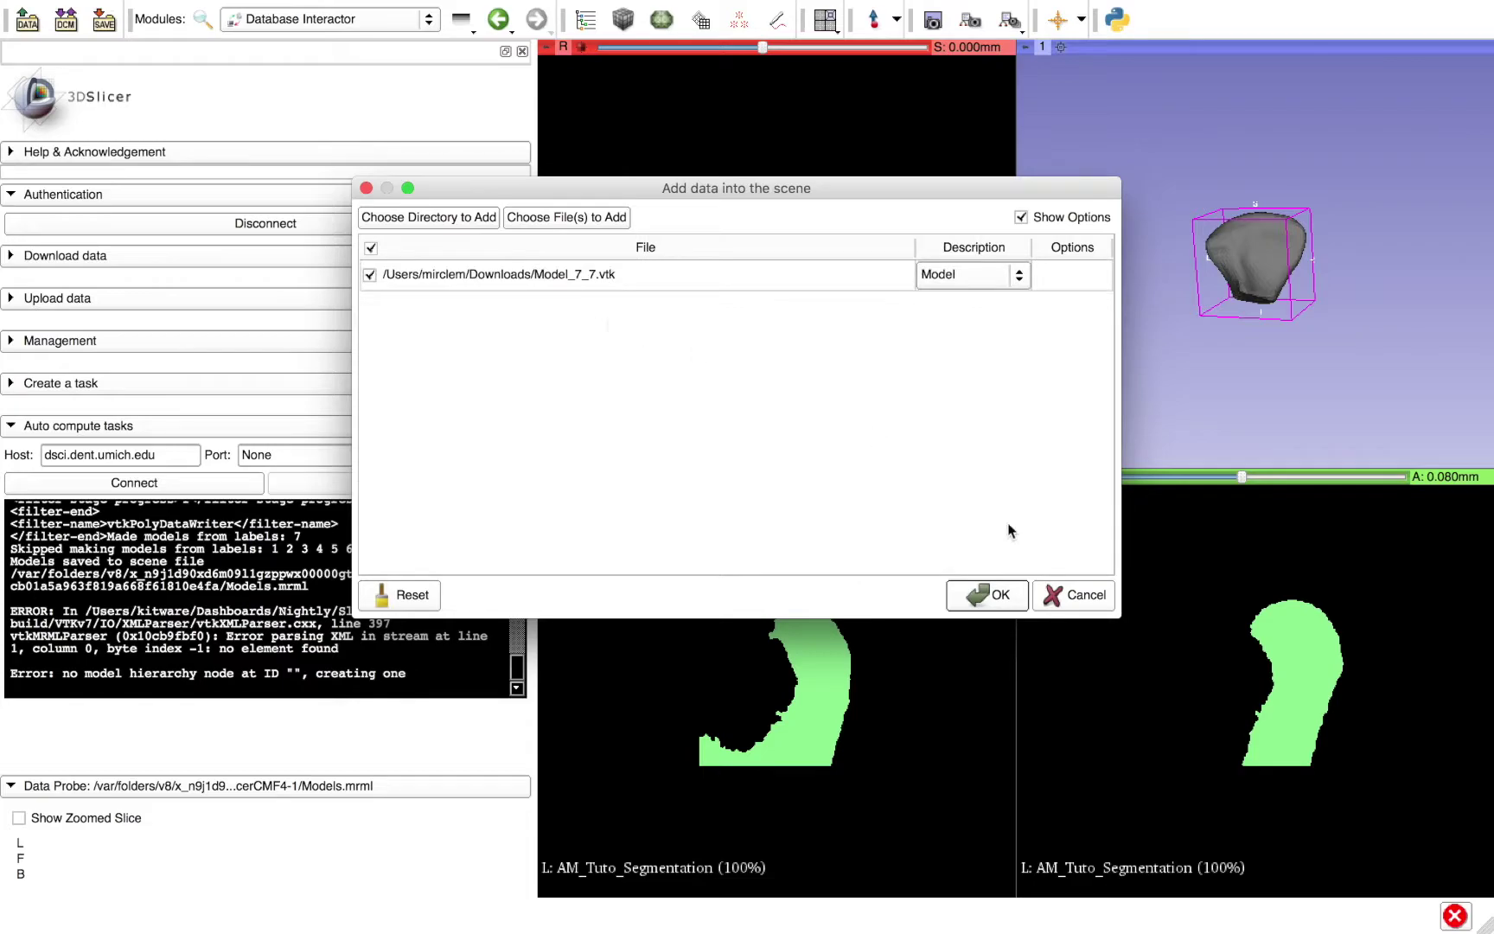
left_click(994, 595)
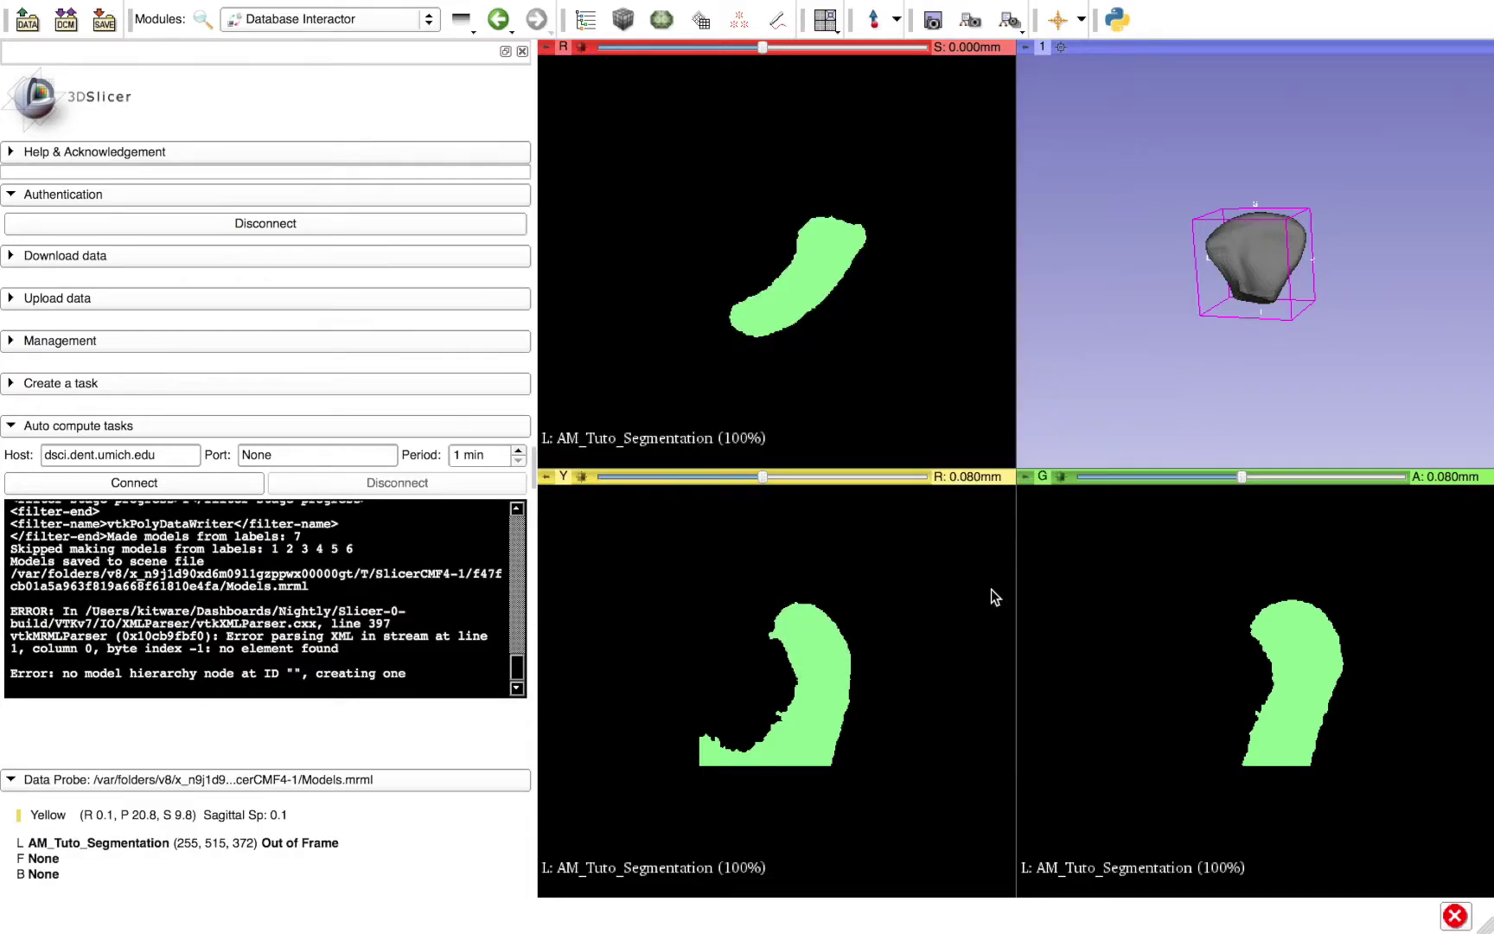
left_click(1057, 47)
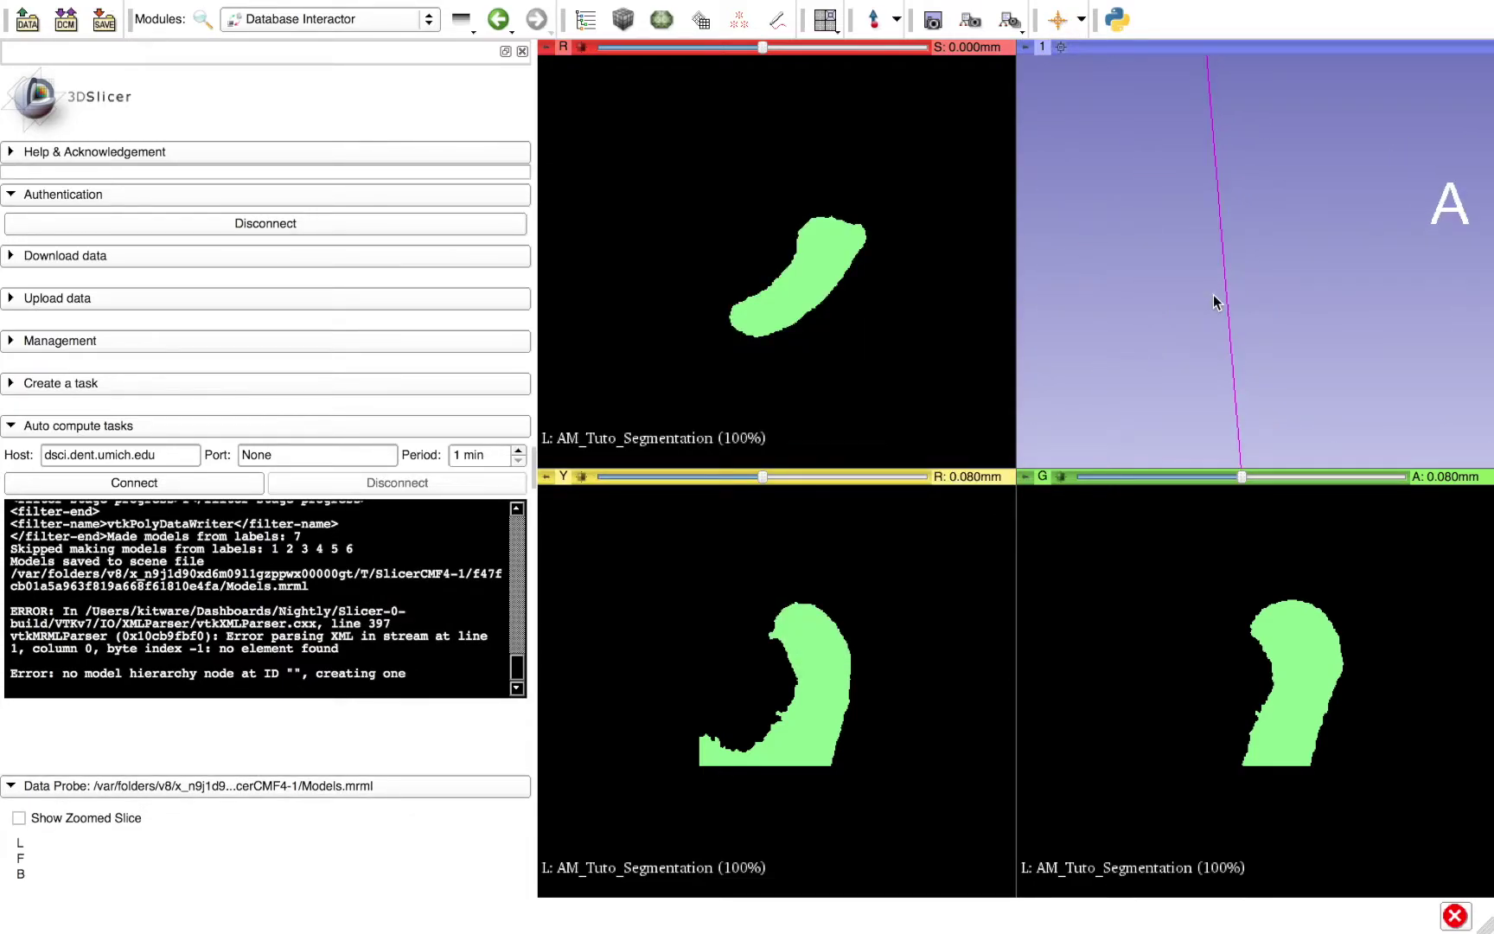
left_click_drag(1281, 252, 1348, 346)
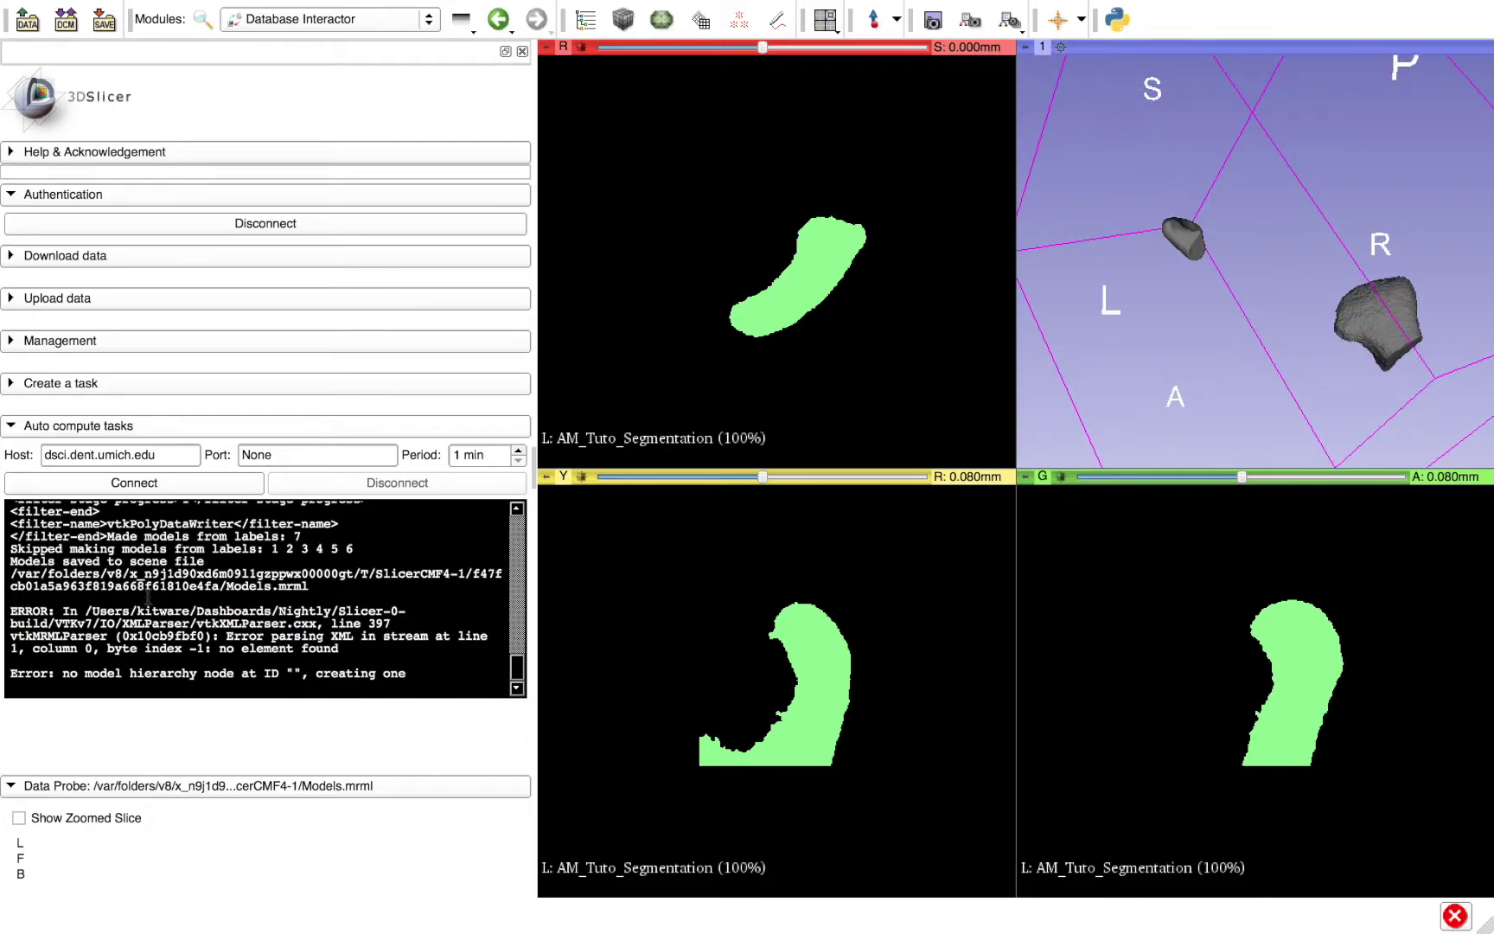
- Choose IntensitySegmenter as the task executable, leaving the input image as None
left_click(126, 387)
left_click(239, 413)
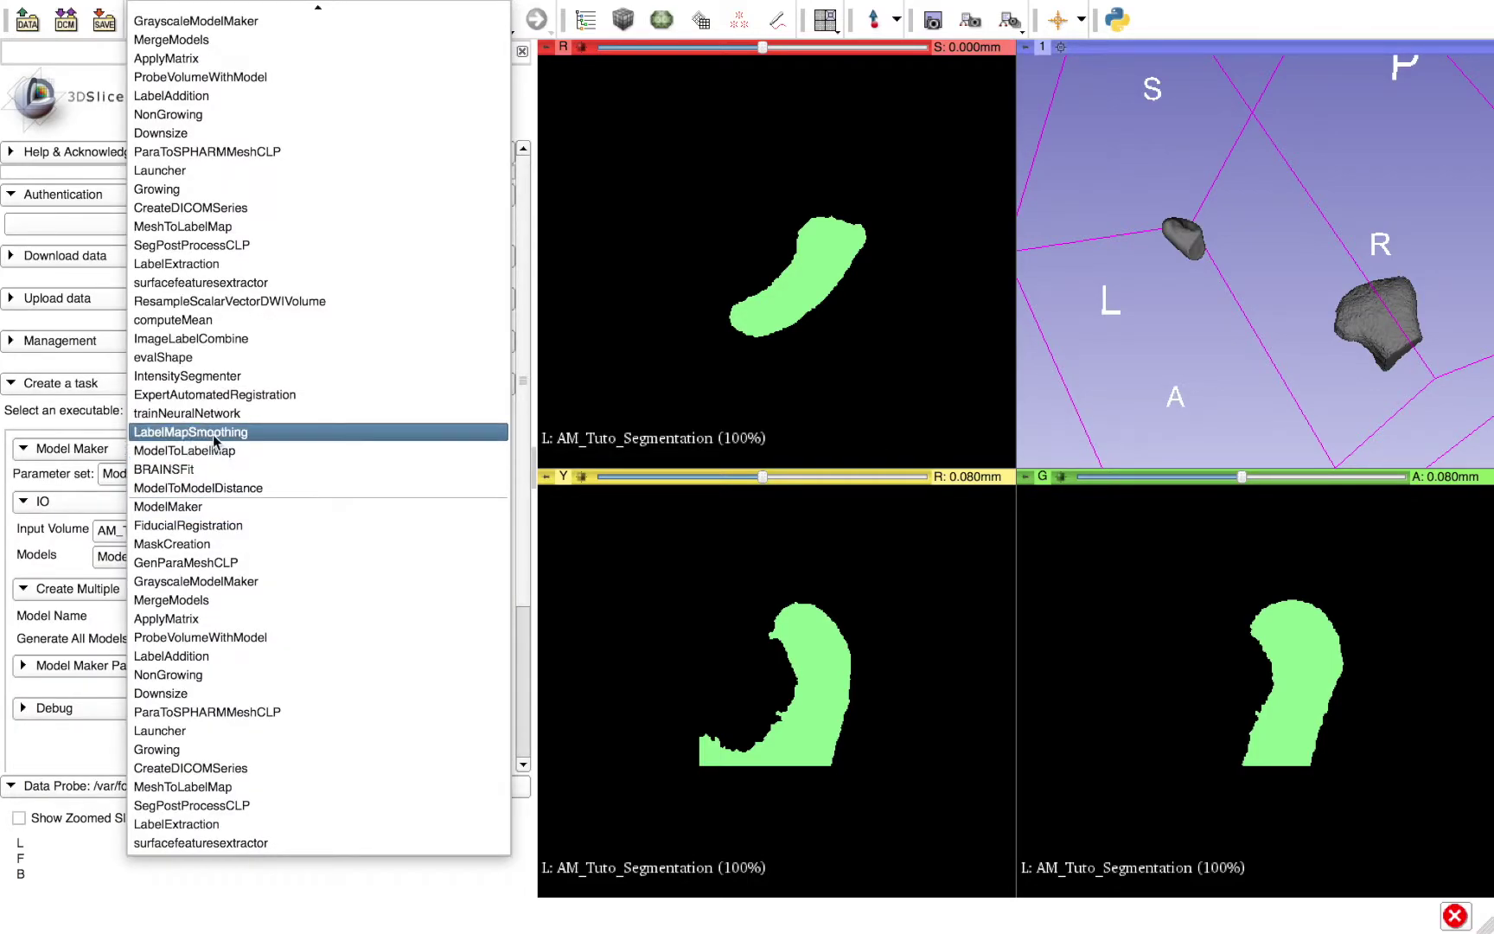
scroll(207, 129, "up", 5)
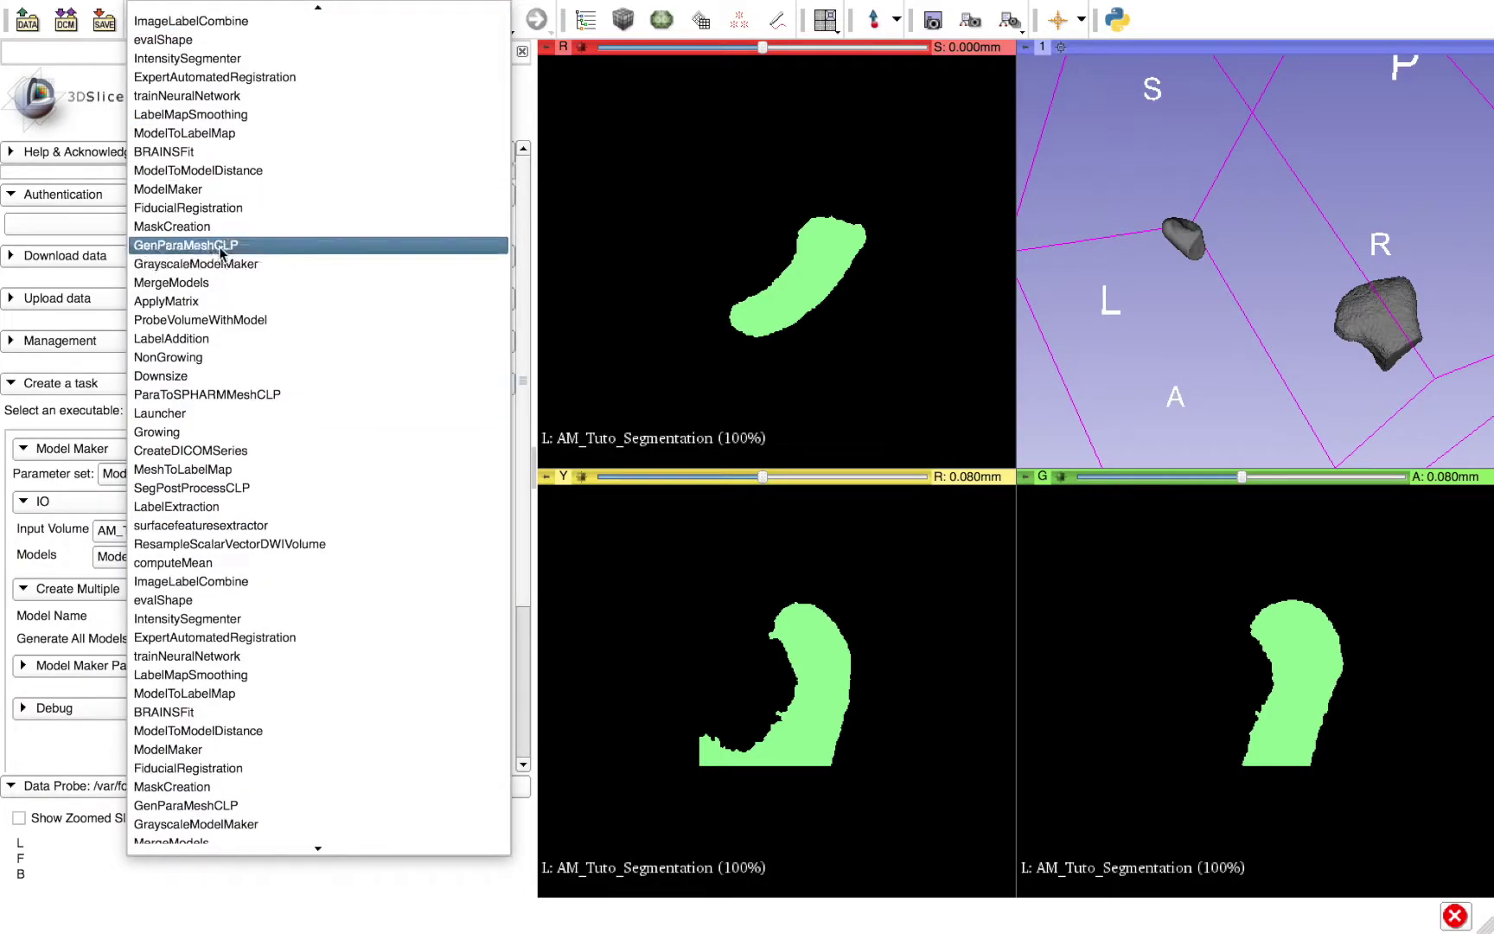
left_click(205, 57)
left_click(182, 531)
left_click(142, 711)
scroll(142, 710, "down", 3)
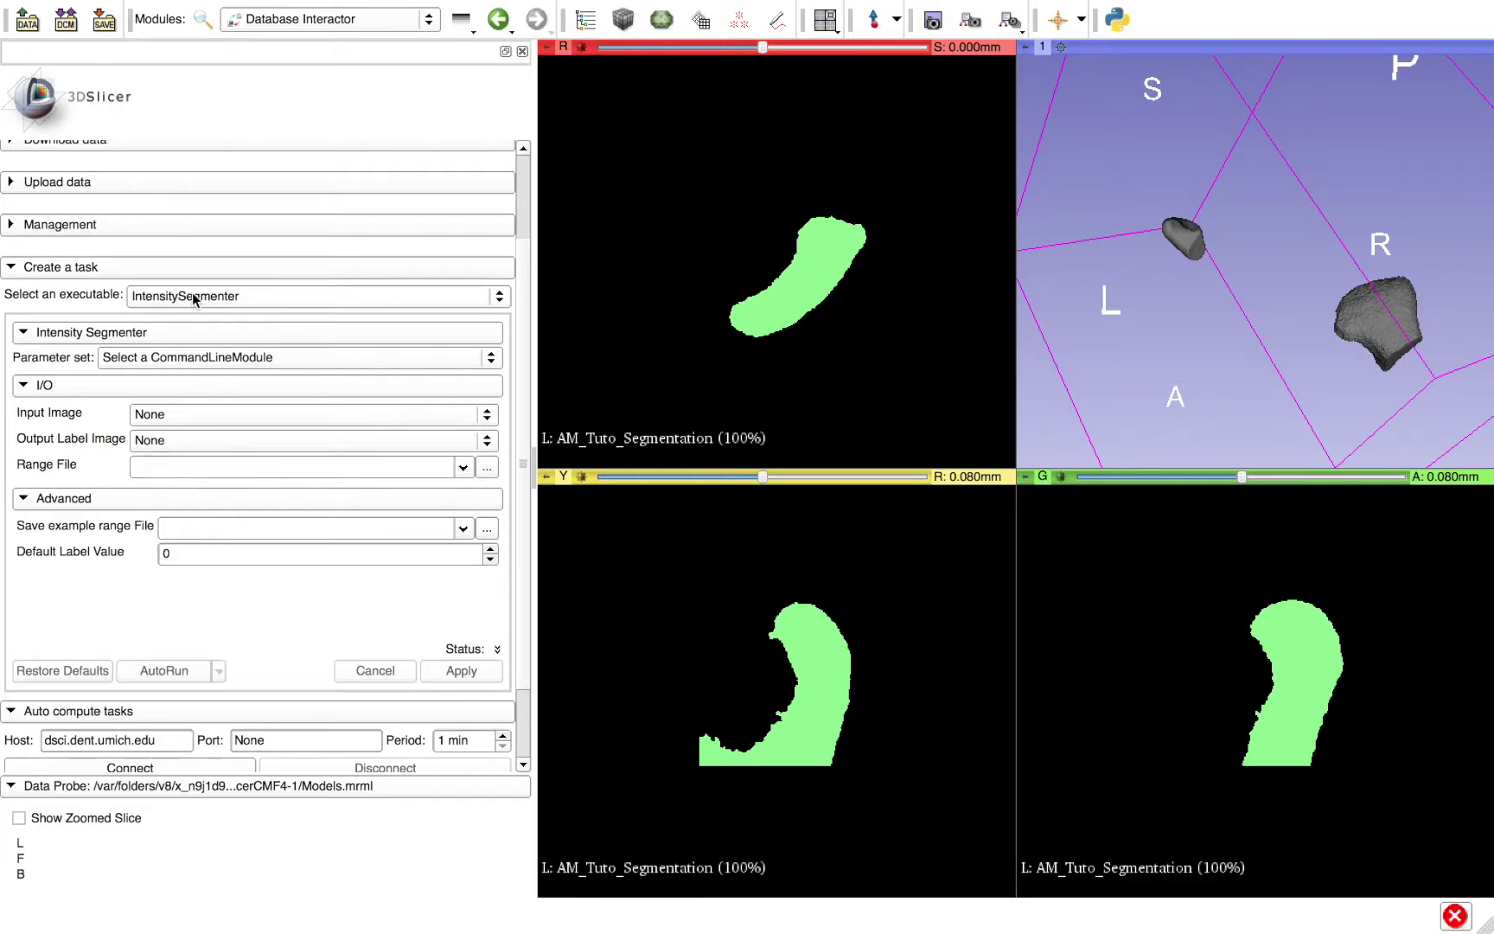
- Create a new Intensity Segmenter parameter set for the task
left_click(161, 356)
left_click(161, 366)
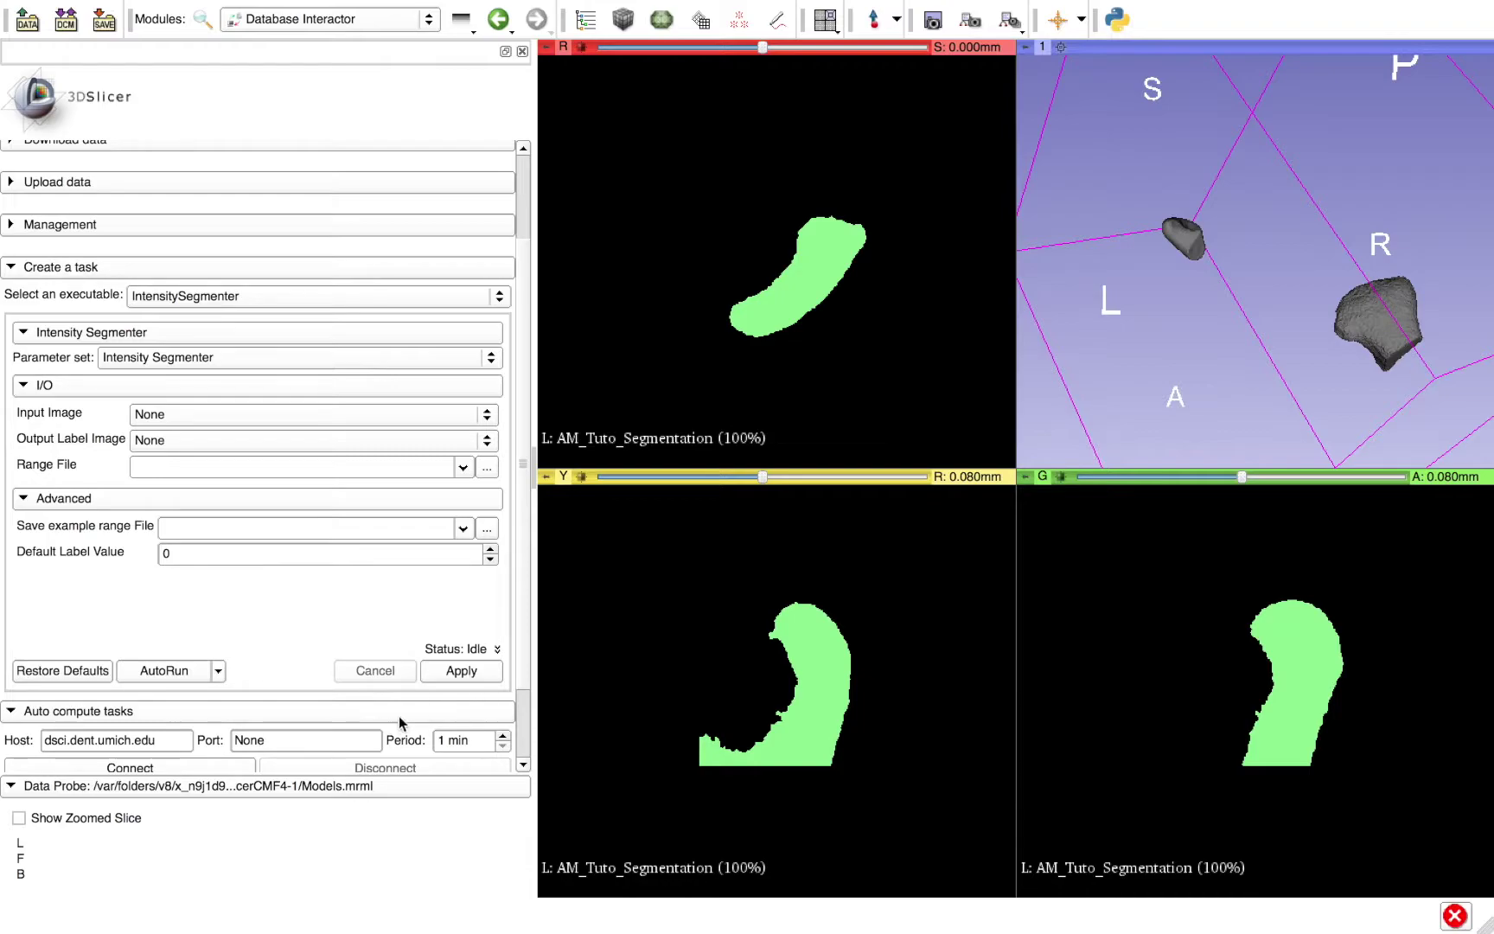
scroll(343, 620, "down", 3)
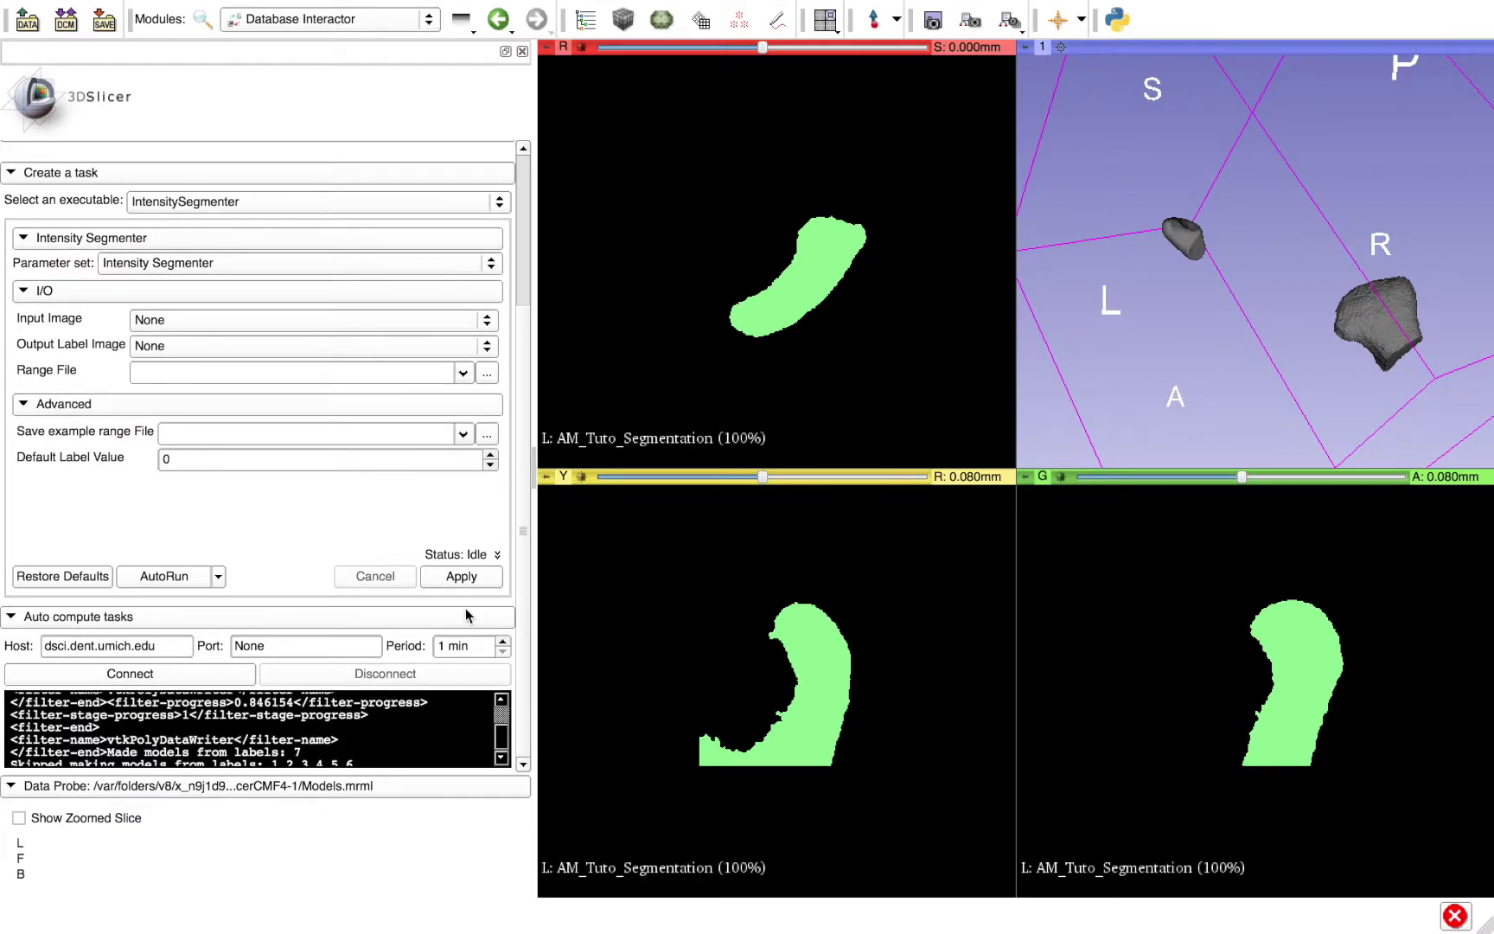
scroll(382, 371, "up", 7)
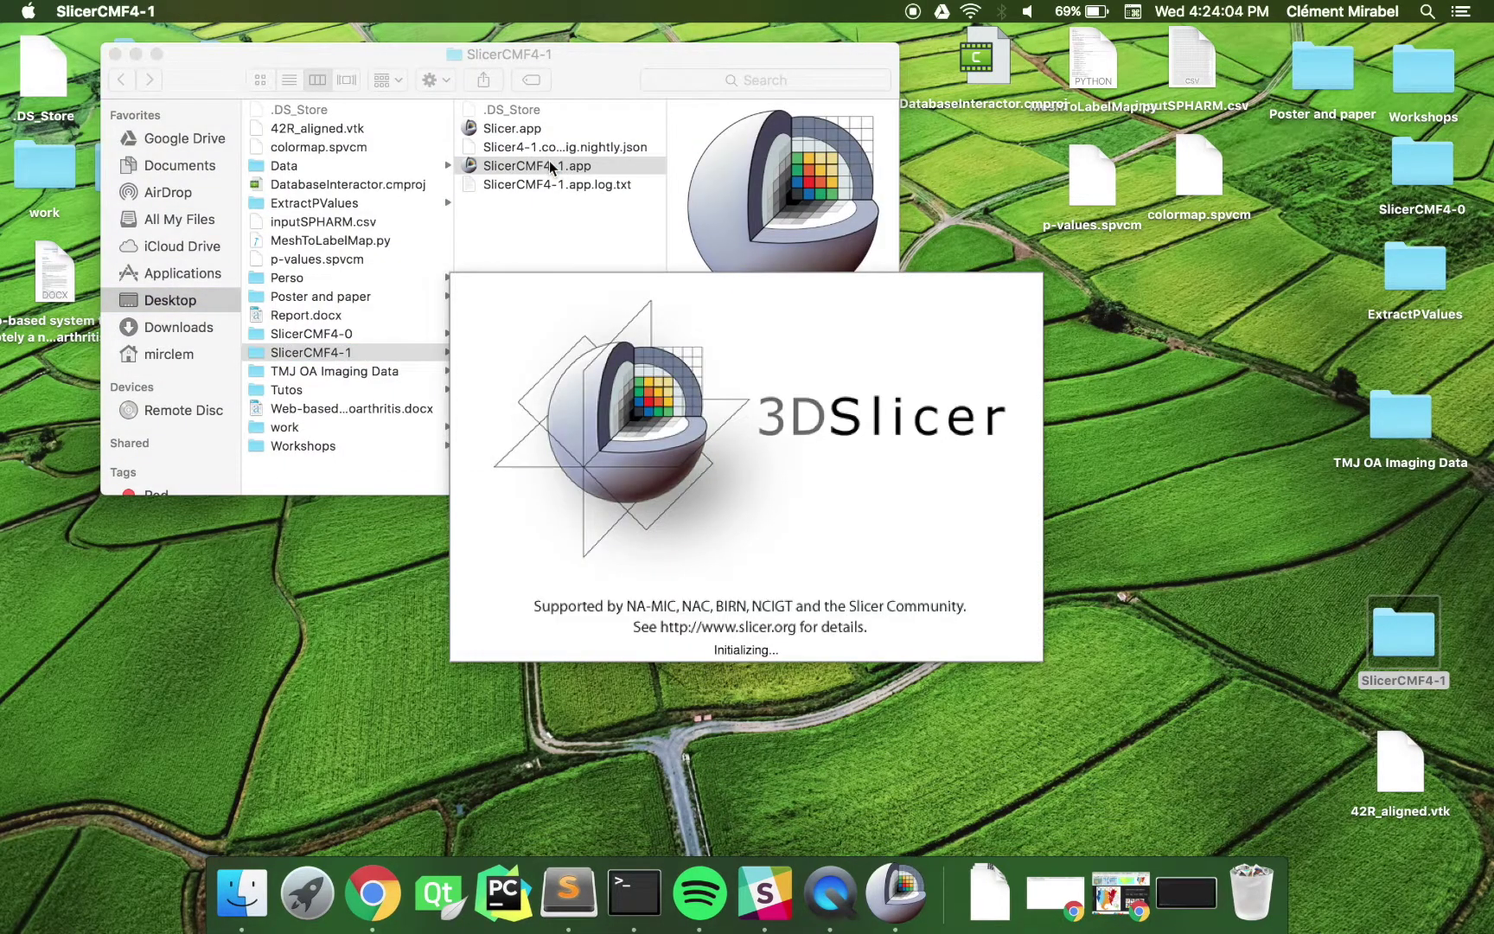
- Dismiss the welcome dialog and open Web System Tools > Database Interactor
left_click(887, 483)
left_click(329, 65)
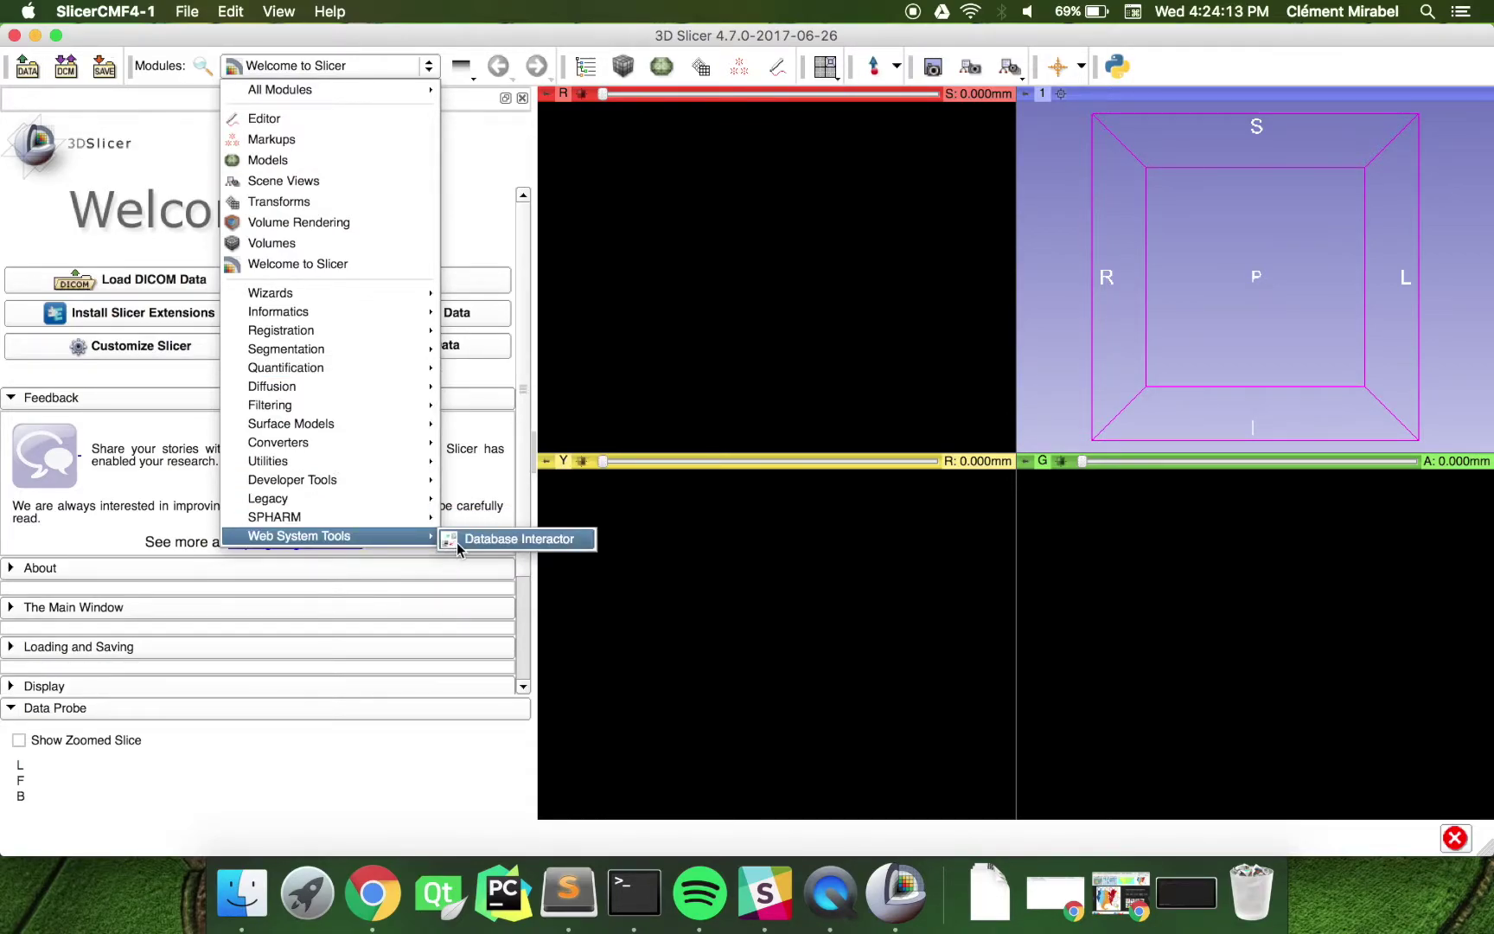
left_click(456, 539)
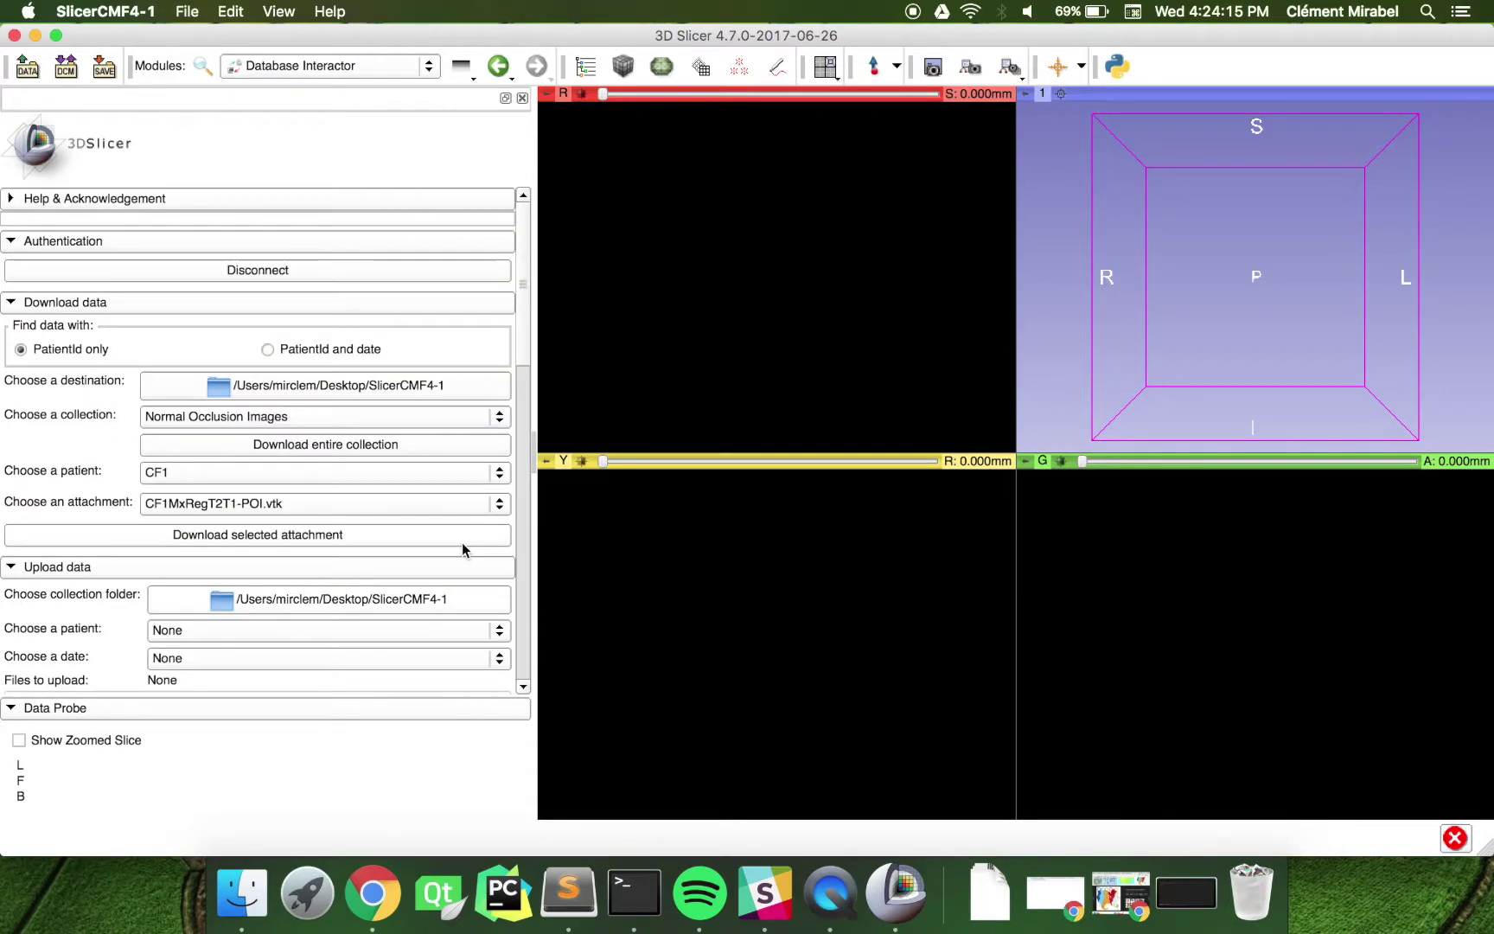